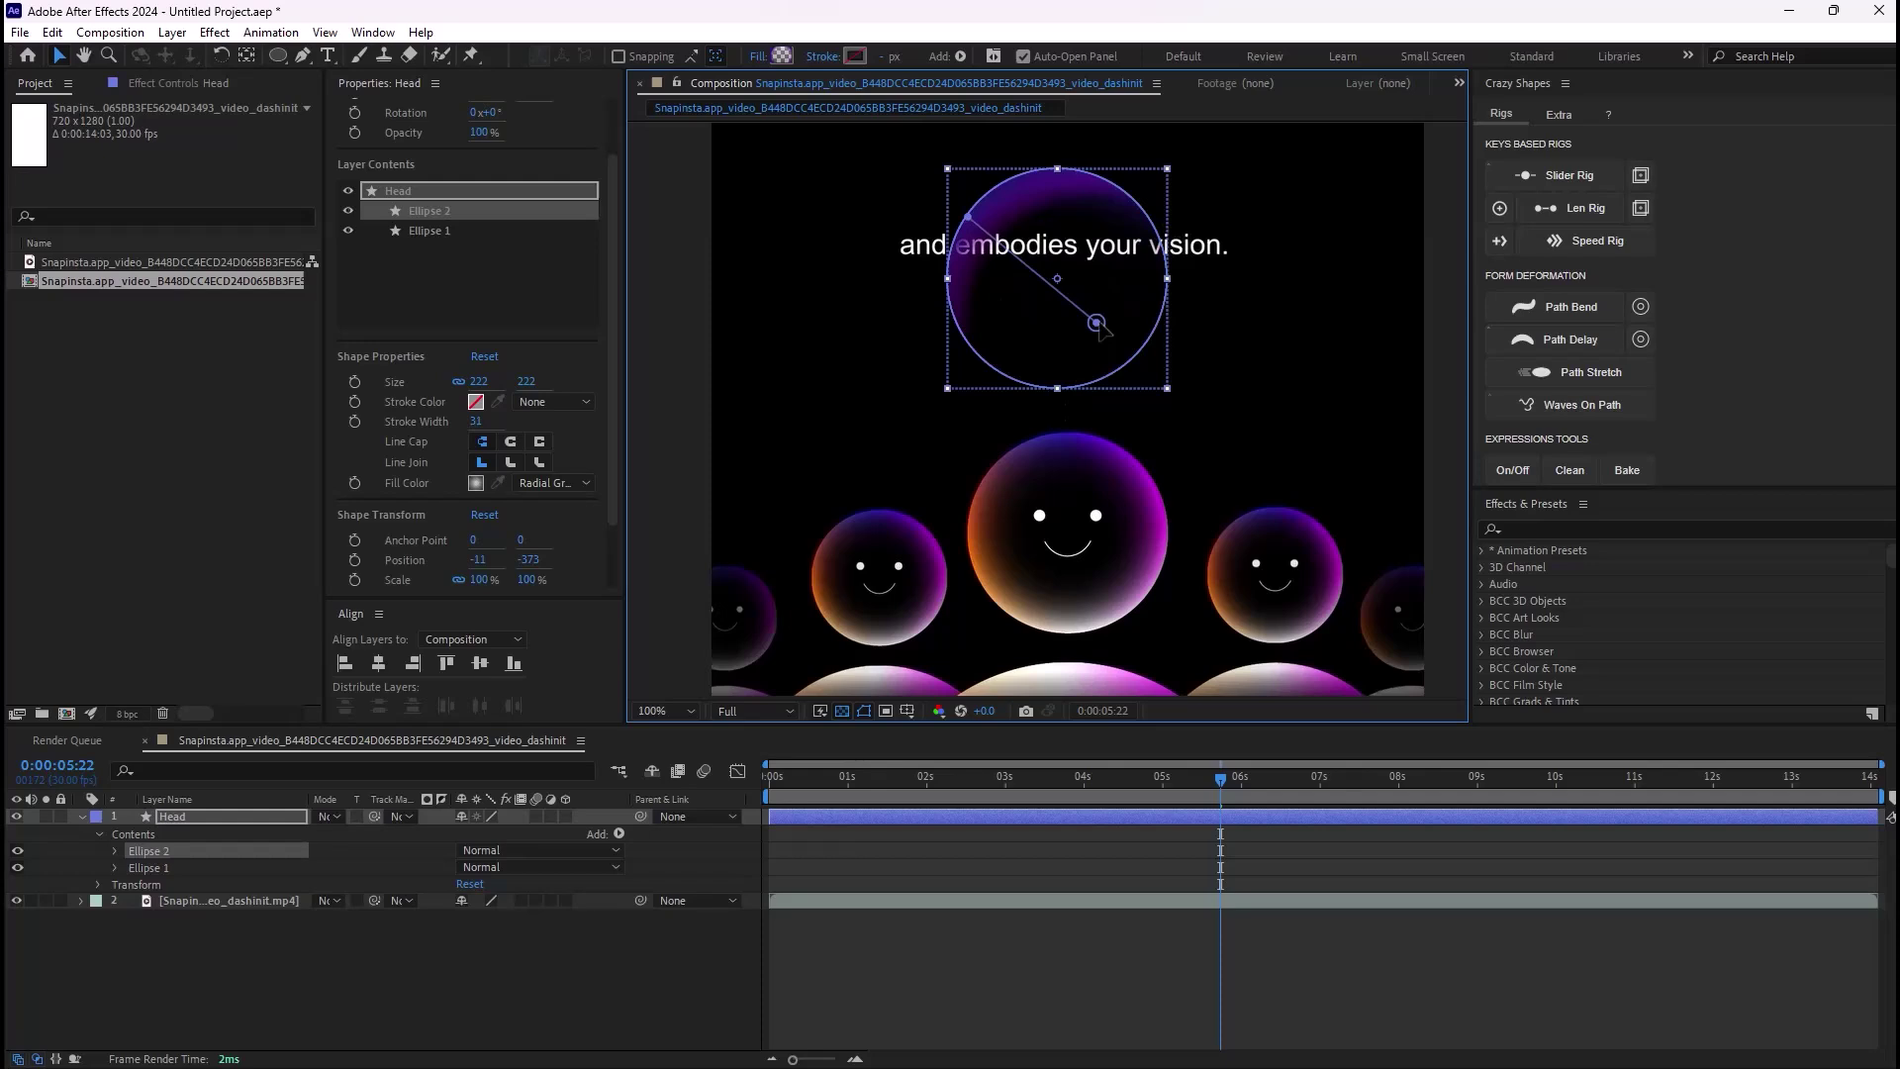
{"action": "left_click", "coordinate": [782, 56]}
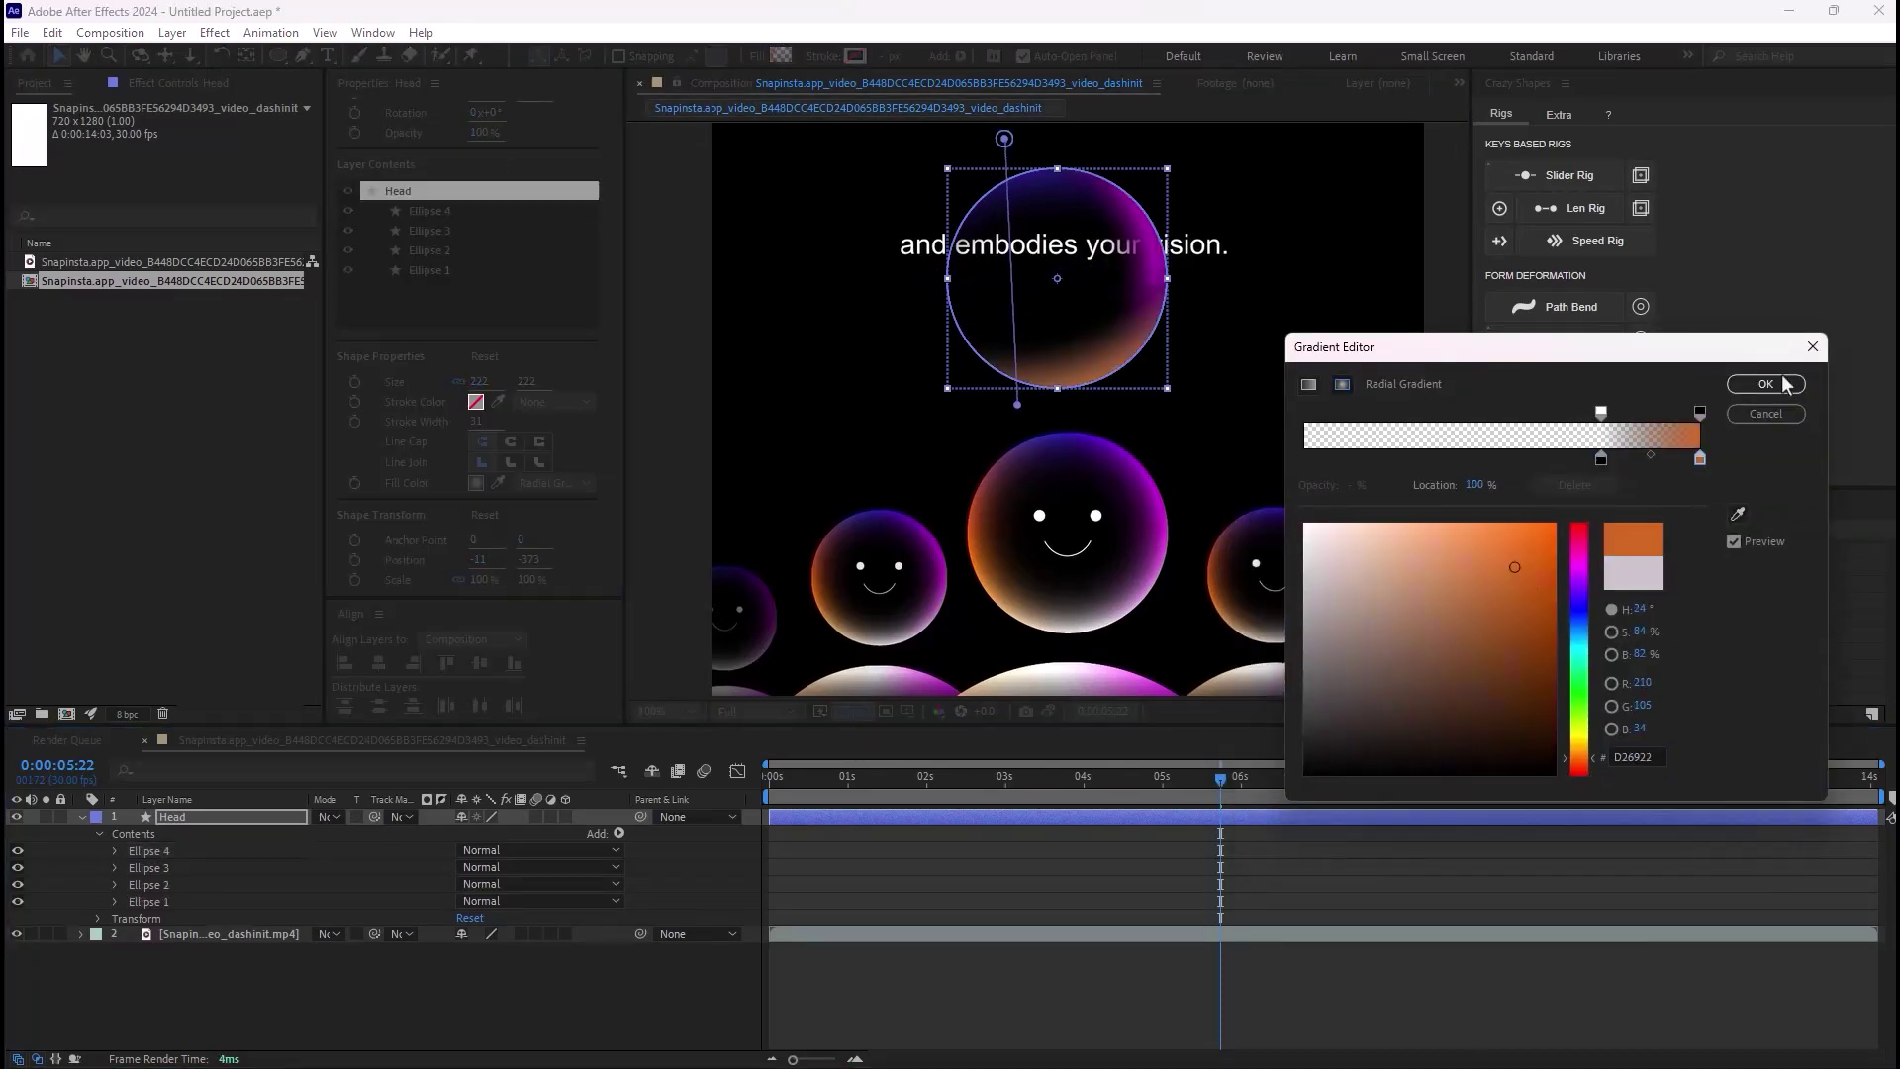
{"action": "left_click", "coordinate": [1787, 384]}
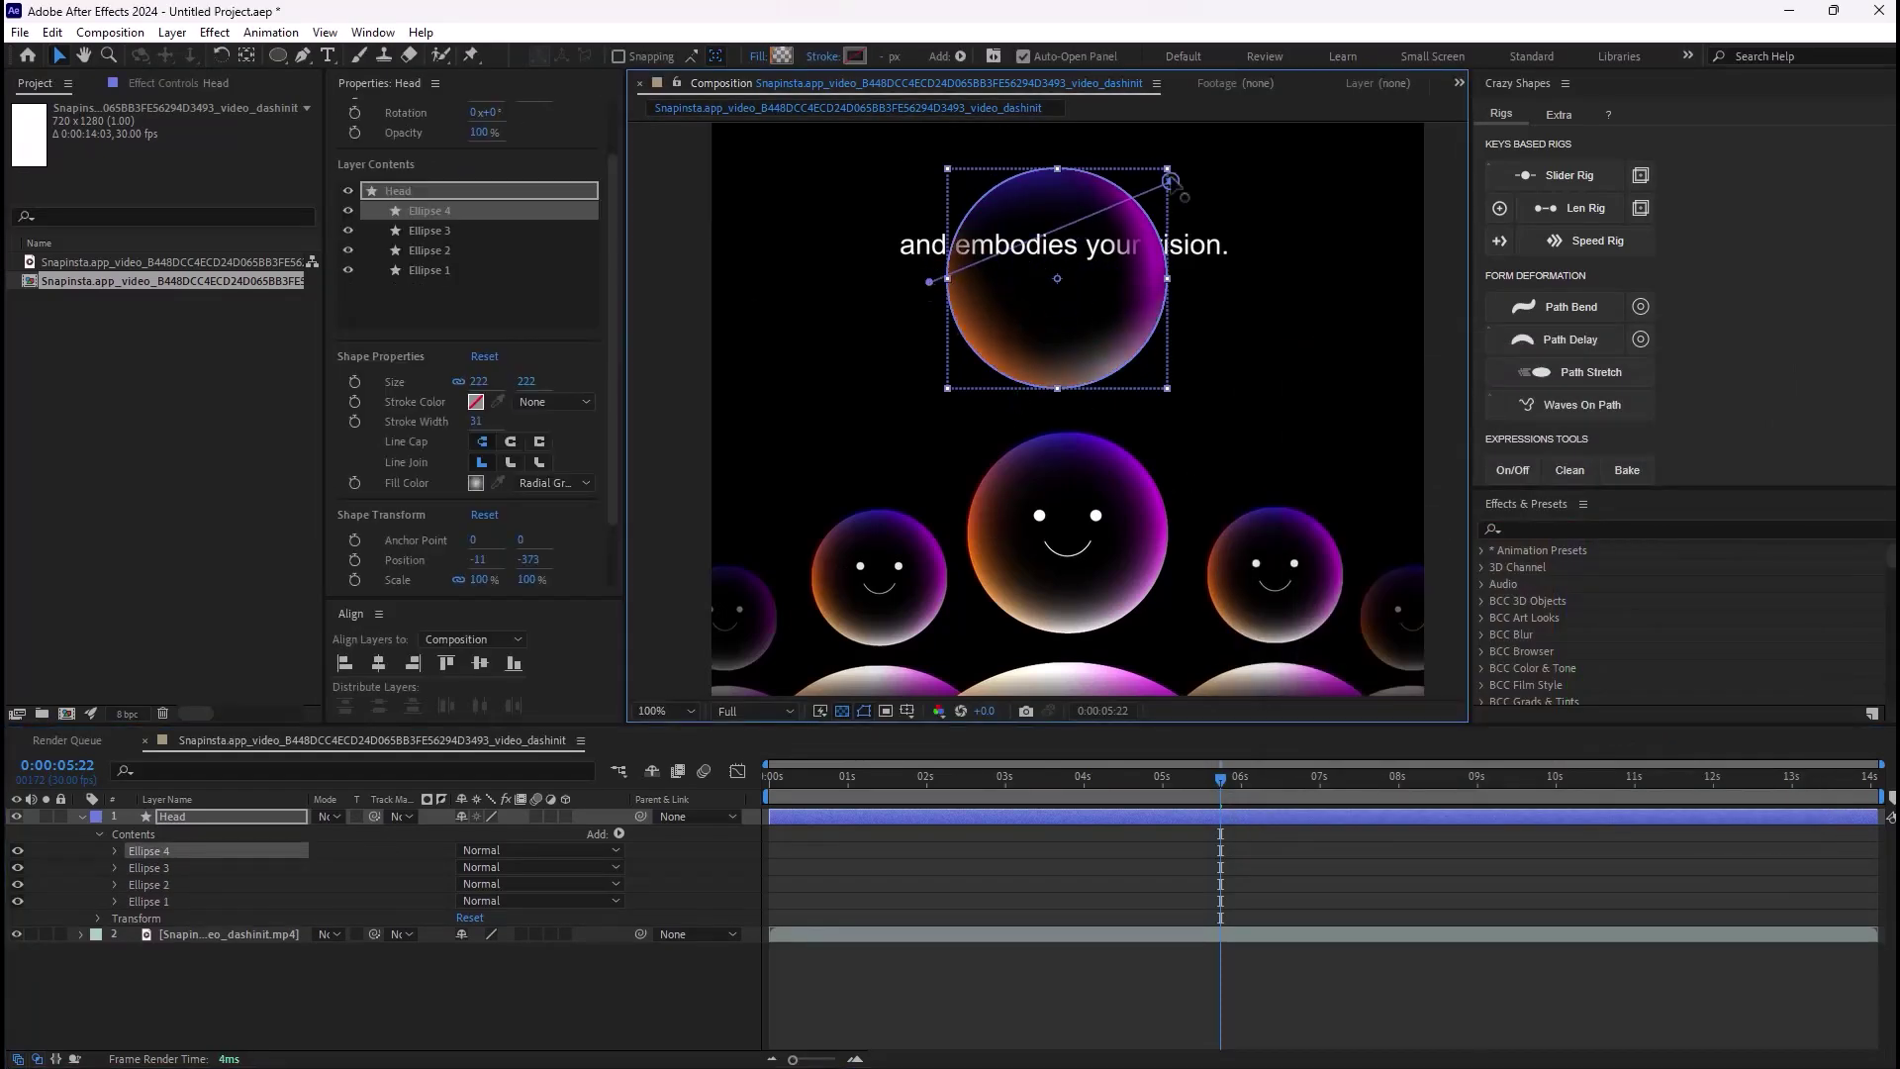
{"action": "left_click", "coordinate": [1024, 287]}
{"action": "left_click", "coordinate": [198, 901]}
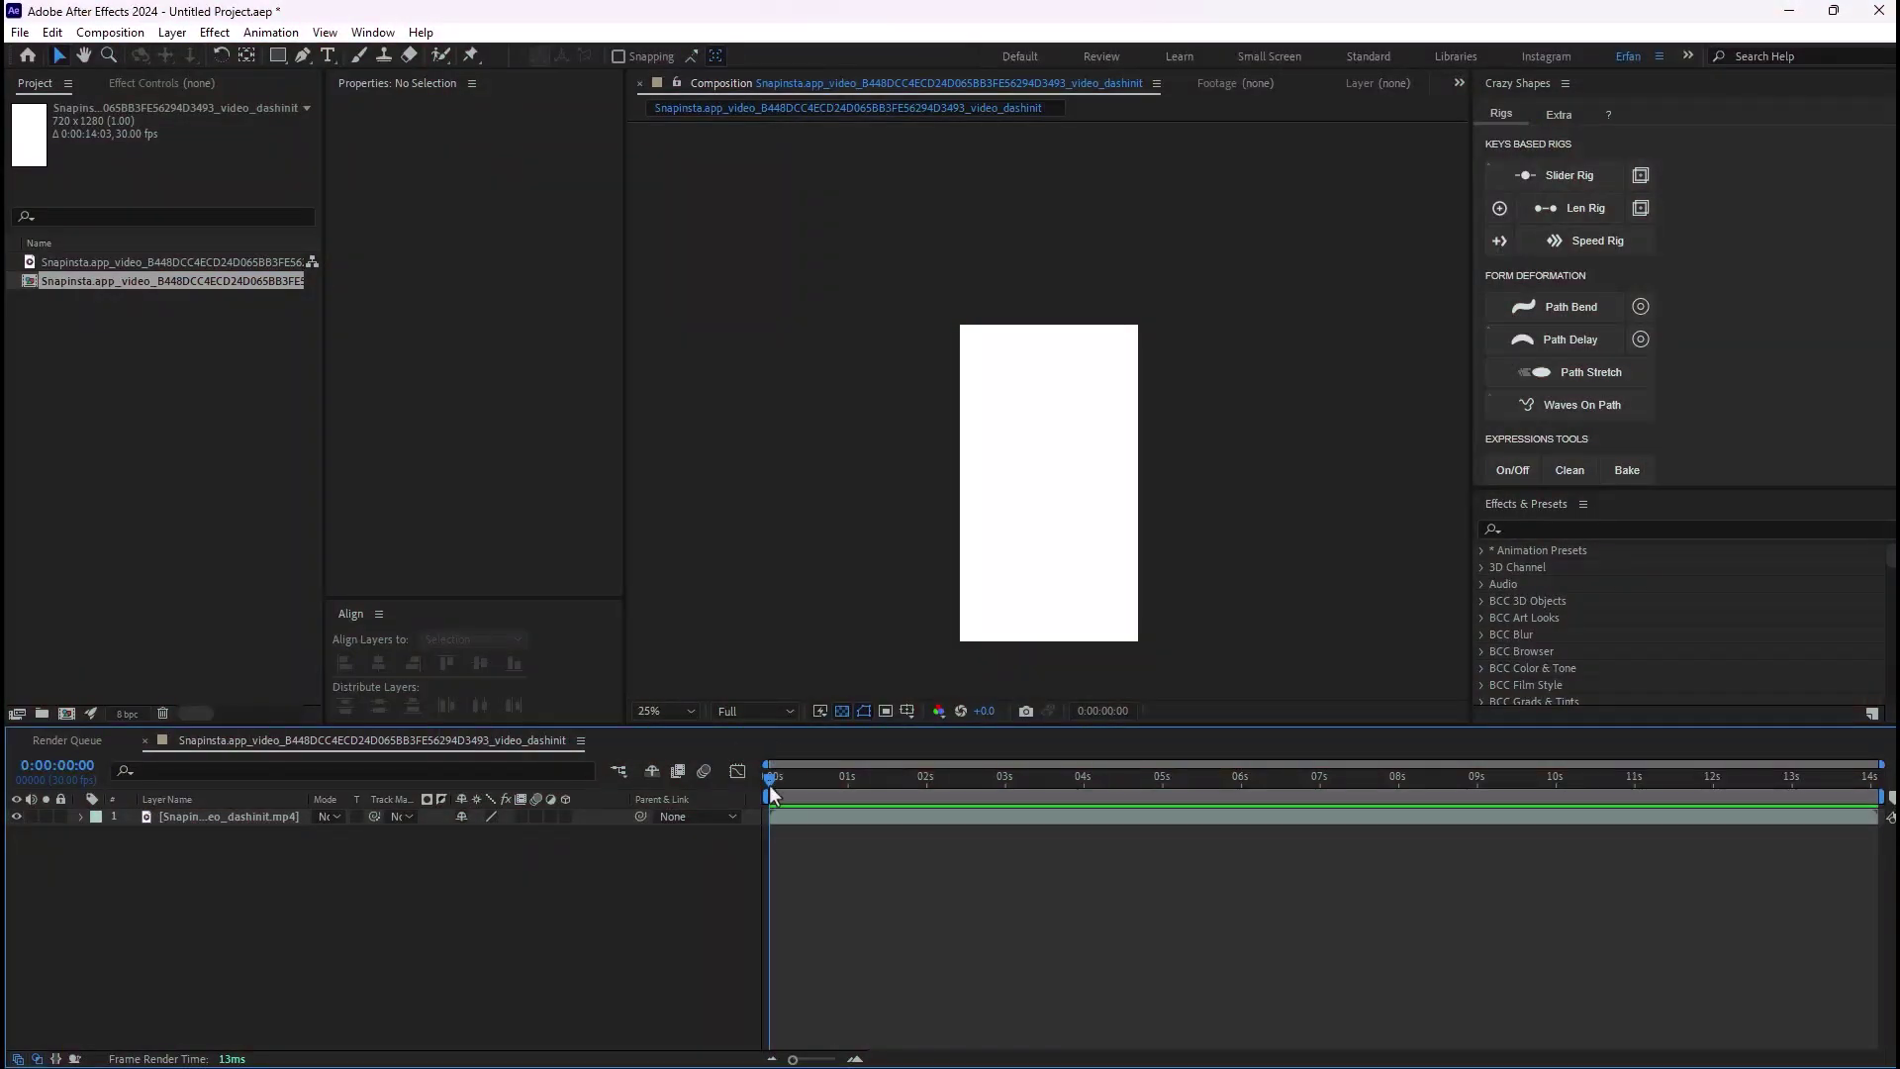
Step: Play and scrub through the reference video, stopping on the smiling spheres frame at 0:00:05:22
{"action": "left_click_drag", "start_coordinate": [769, 786], "coordinate": [866, 815]}
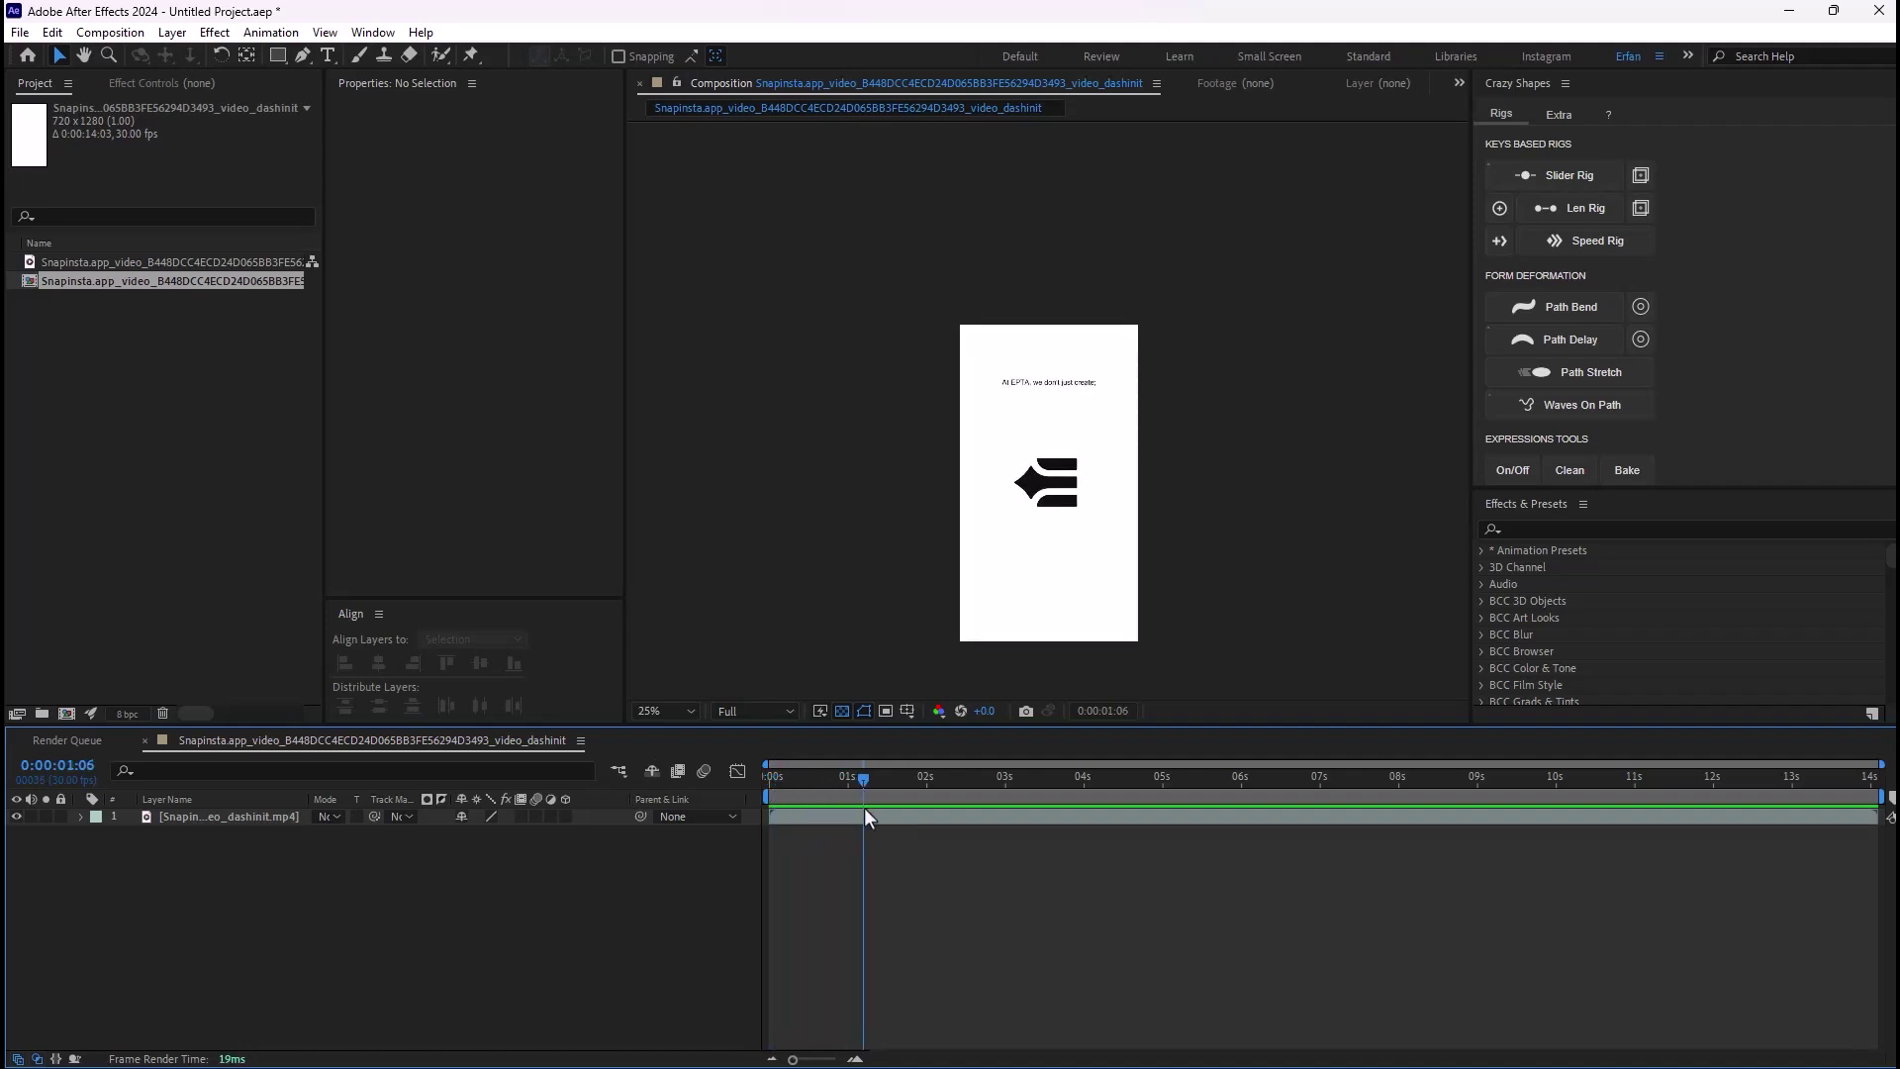
{"action": "key", "text": "space"}
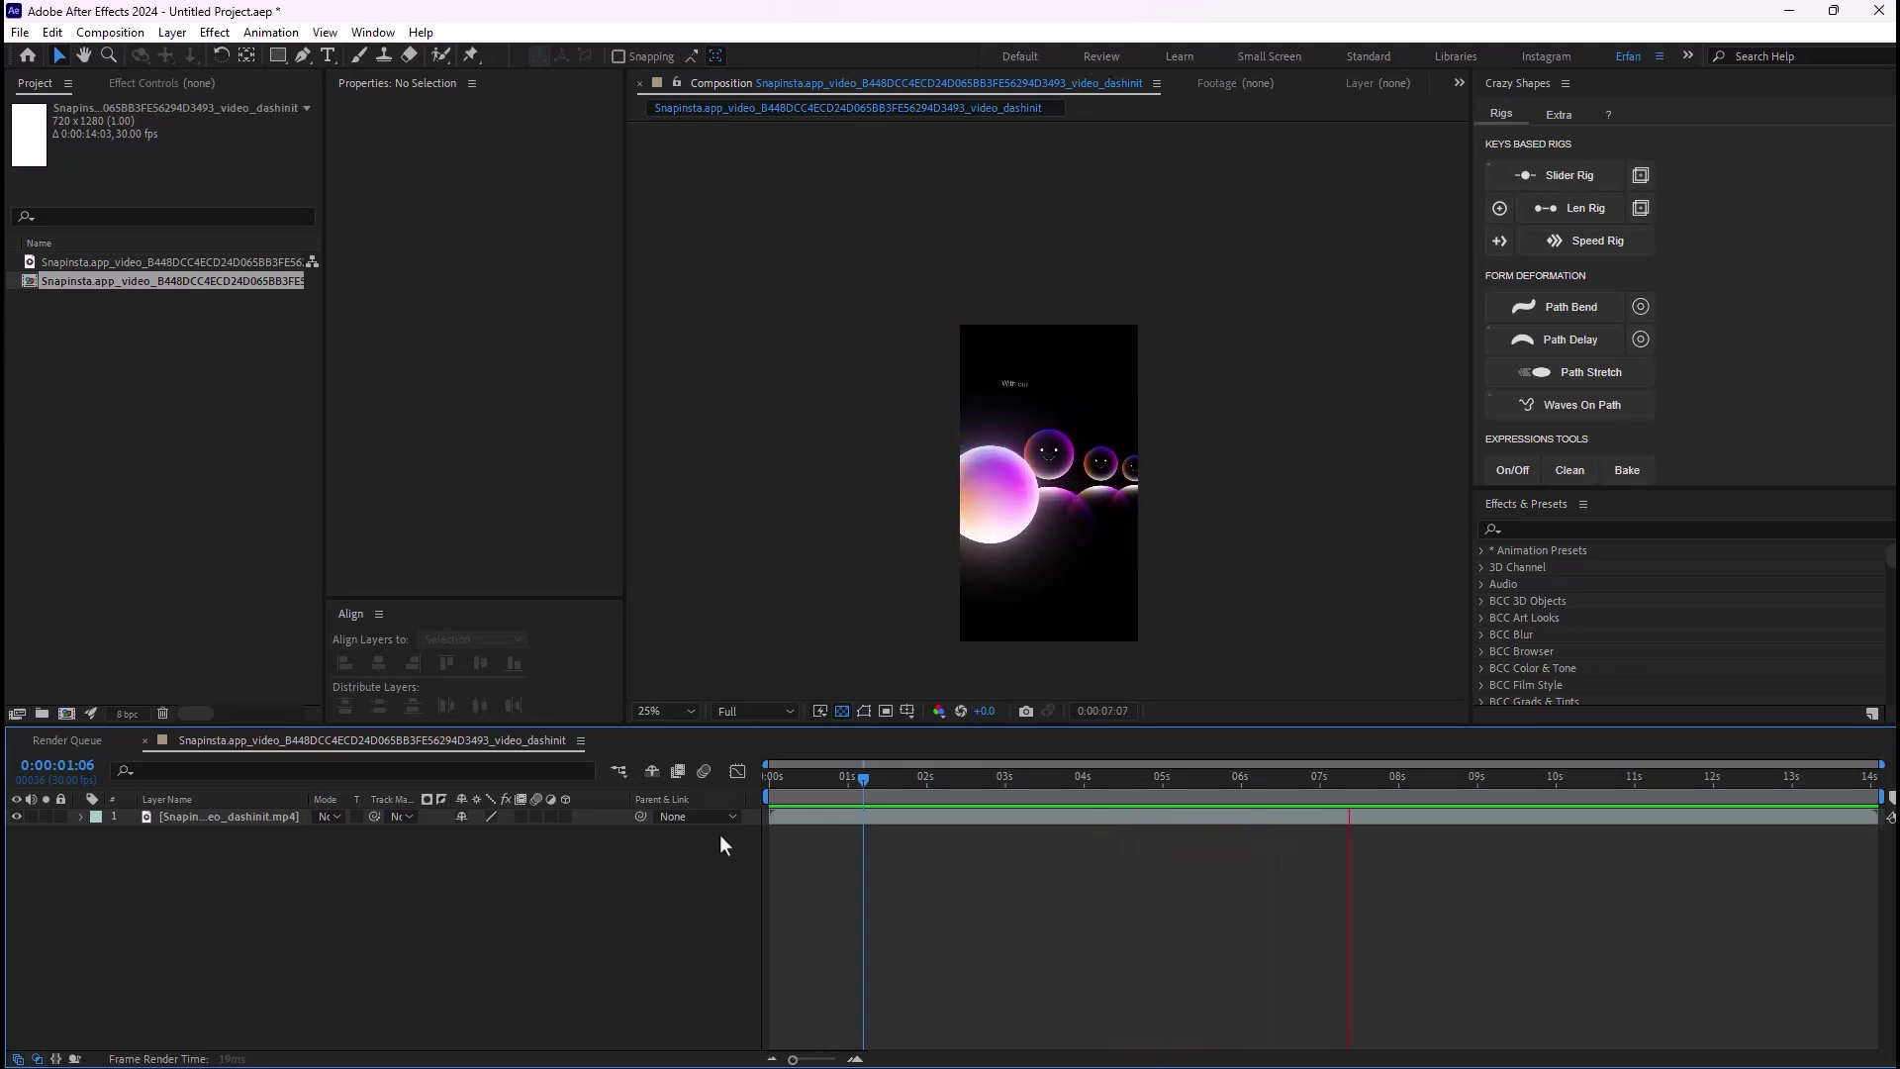
{"action": "key", "text": "space"}
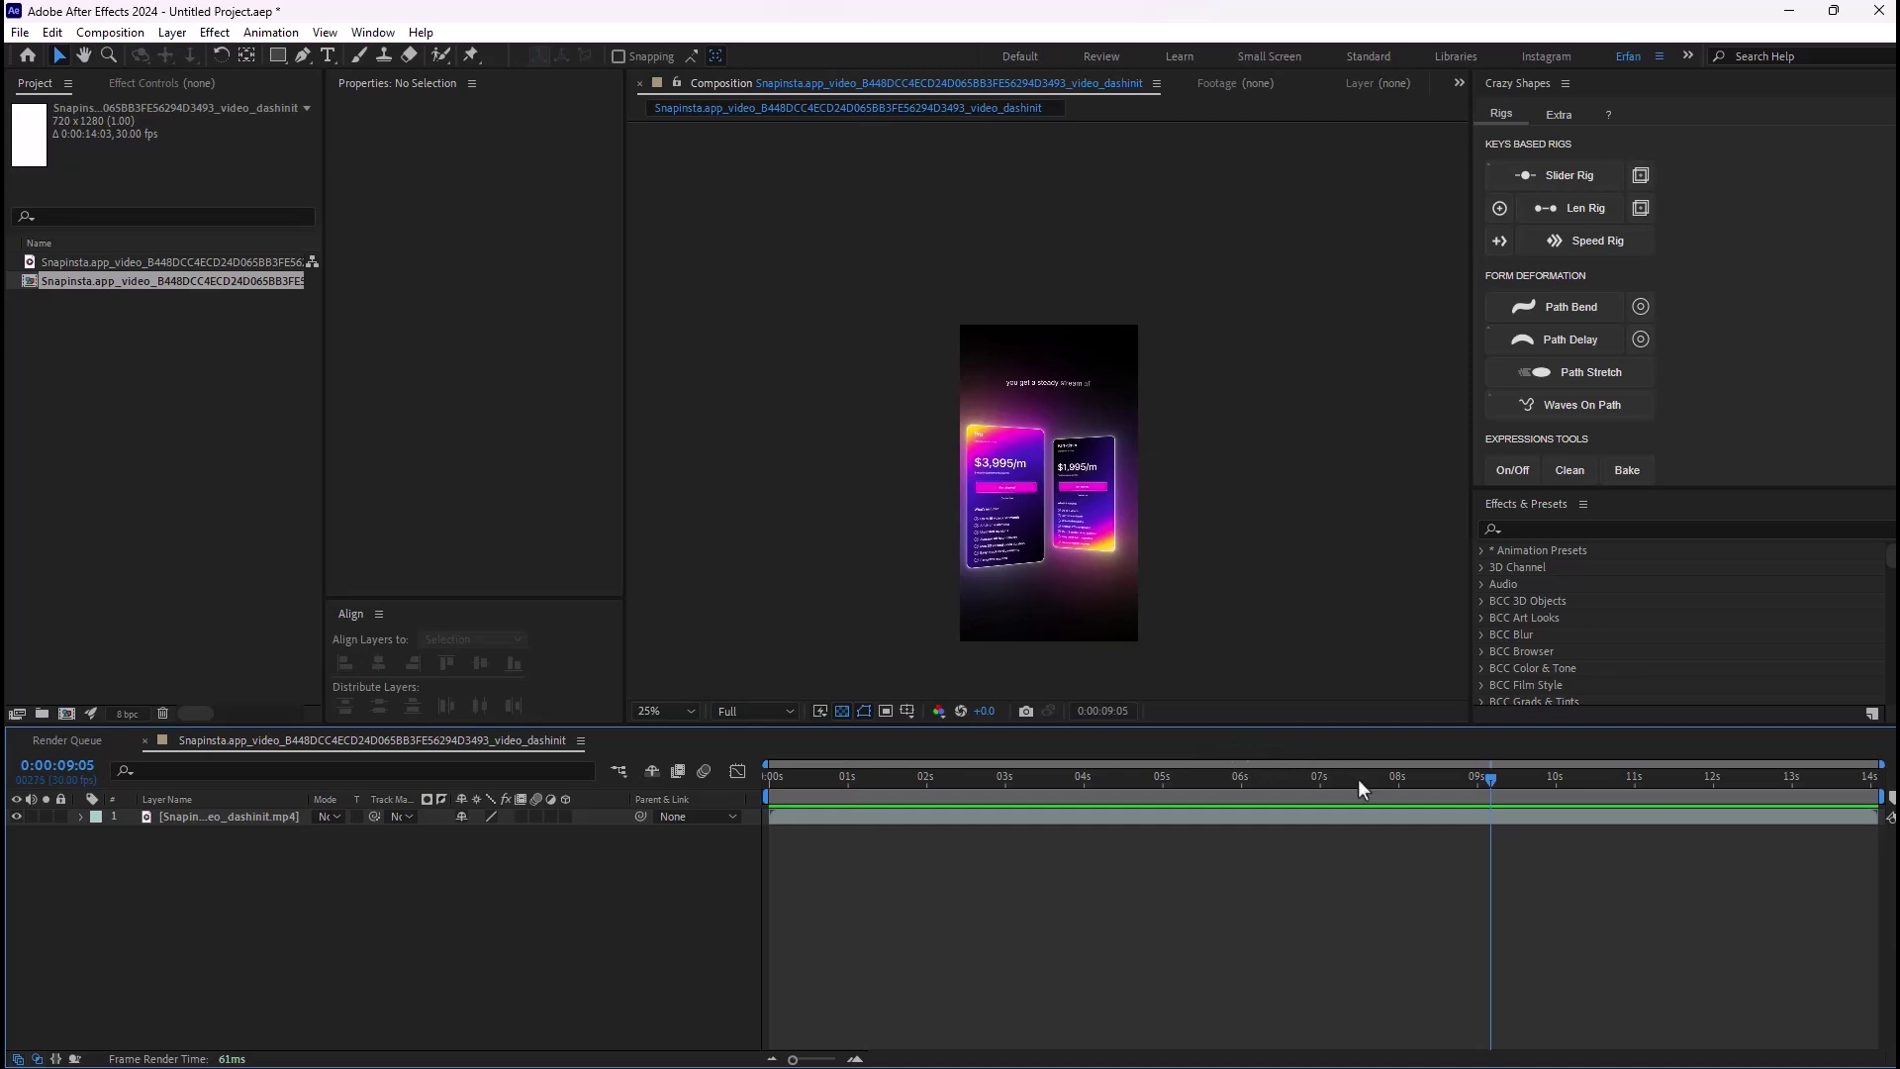
{"action": "key", "text": "period"}
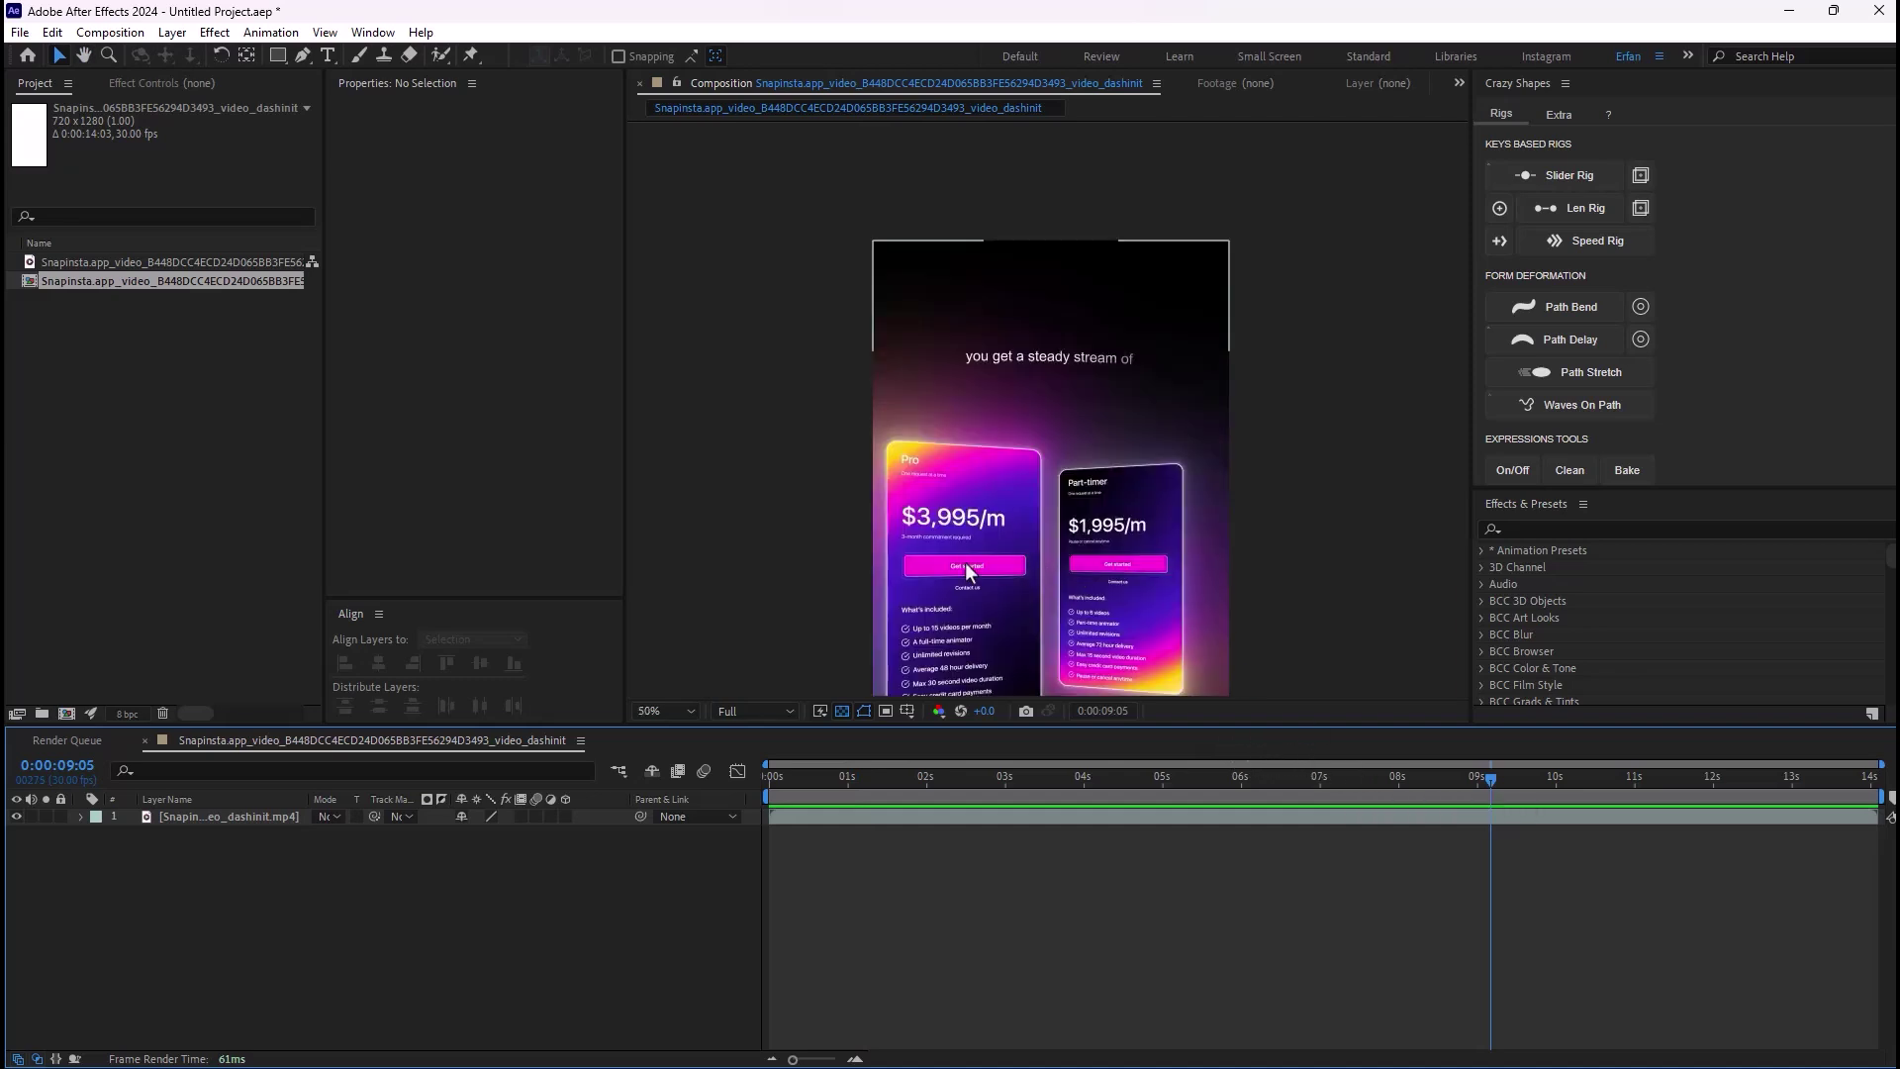
{"action": "left_click_drag", "start_coordinate": [1491, 781], "coordinate": [1689, 793]}
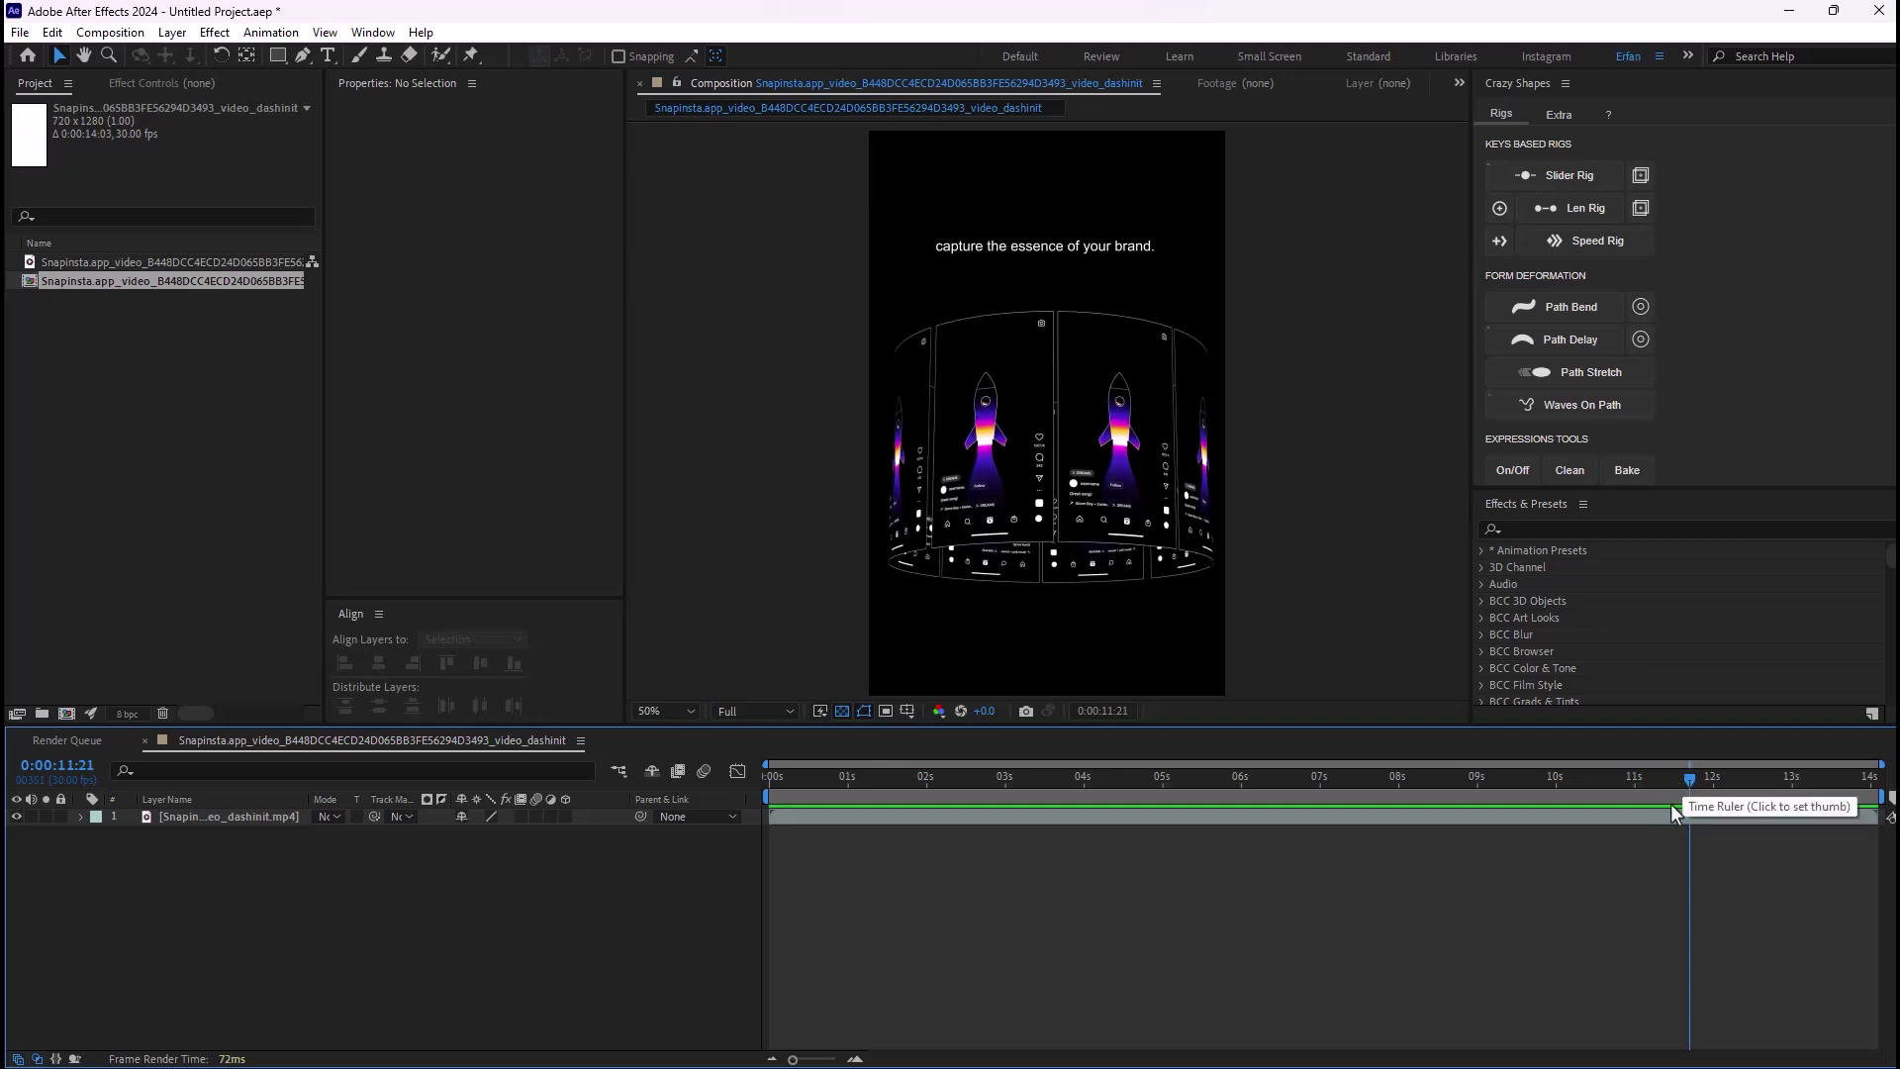
{"action": "left_click_drag", "start_coordinate": [1688, 783], "coordinate": [1217, 856]}
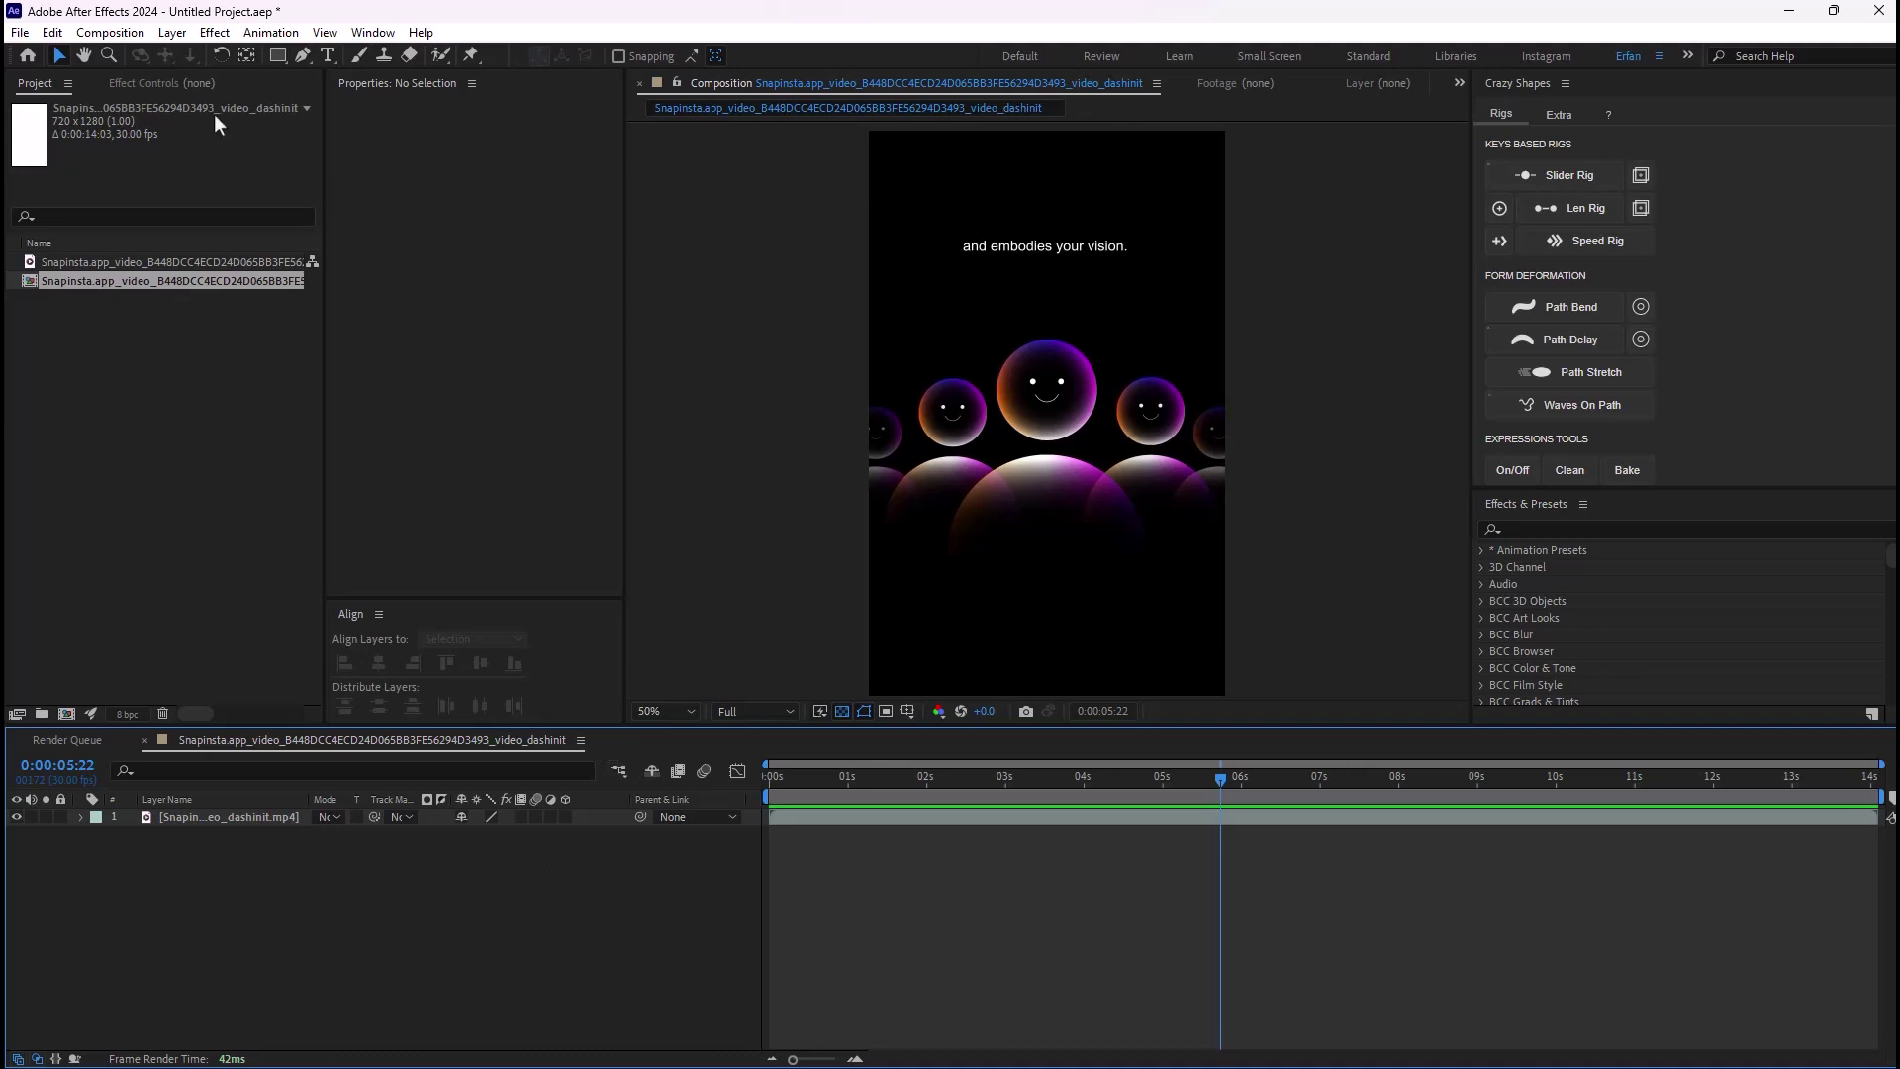
Step: Draw a circle about 222 px wide with the Ellipse Tool above the central smiling head
{"action": "left_click", "coordinate": [271, 64]}
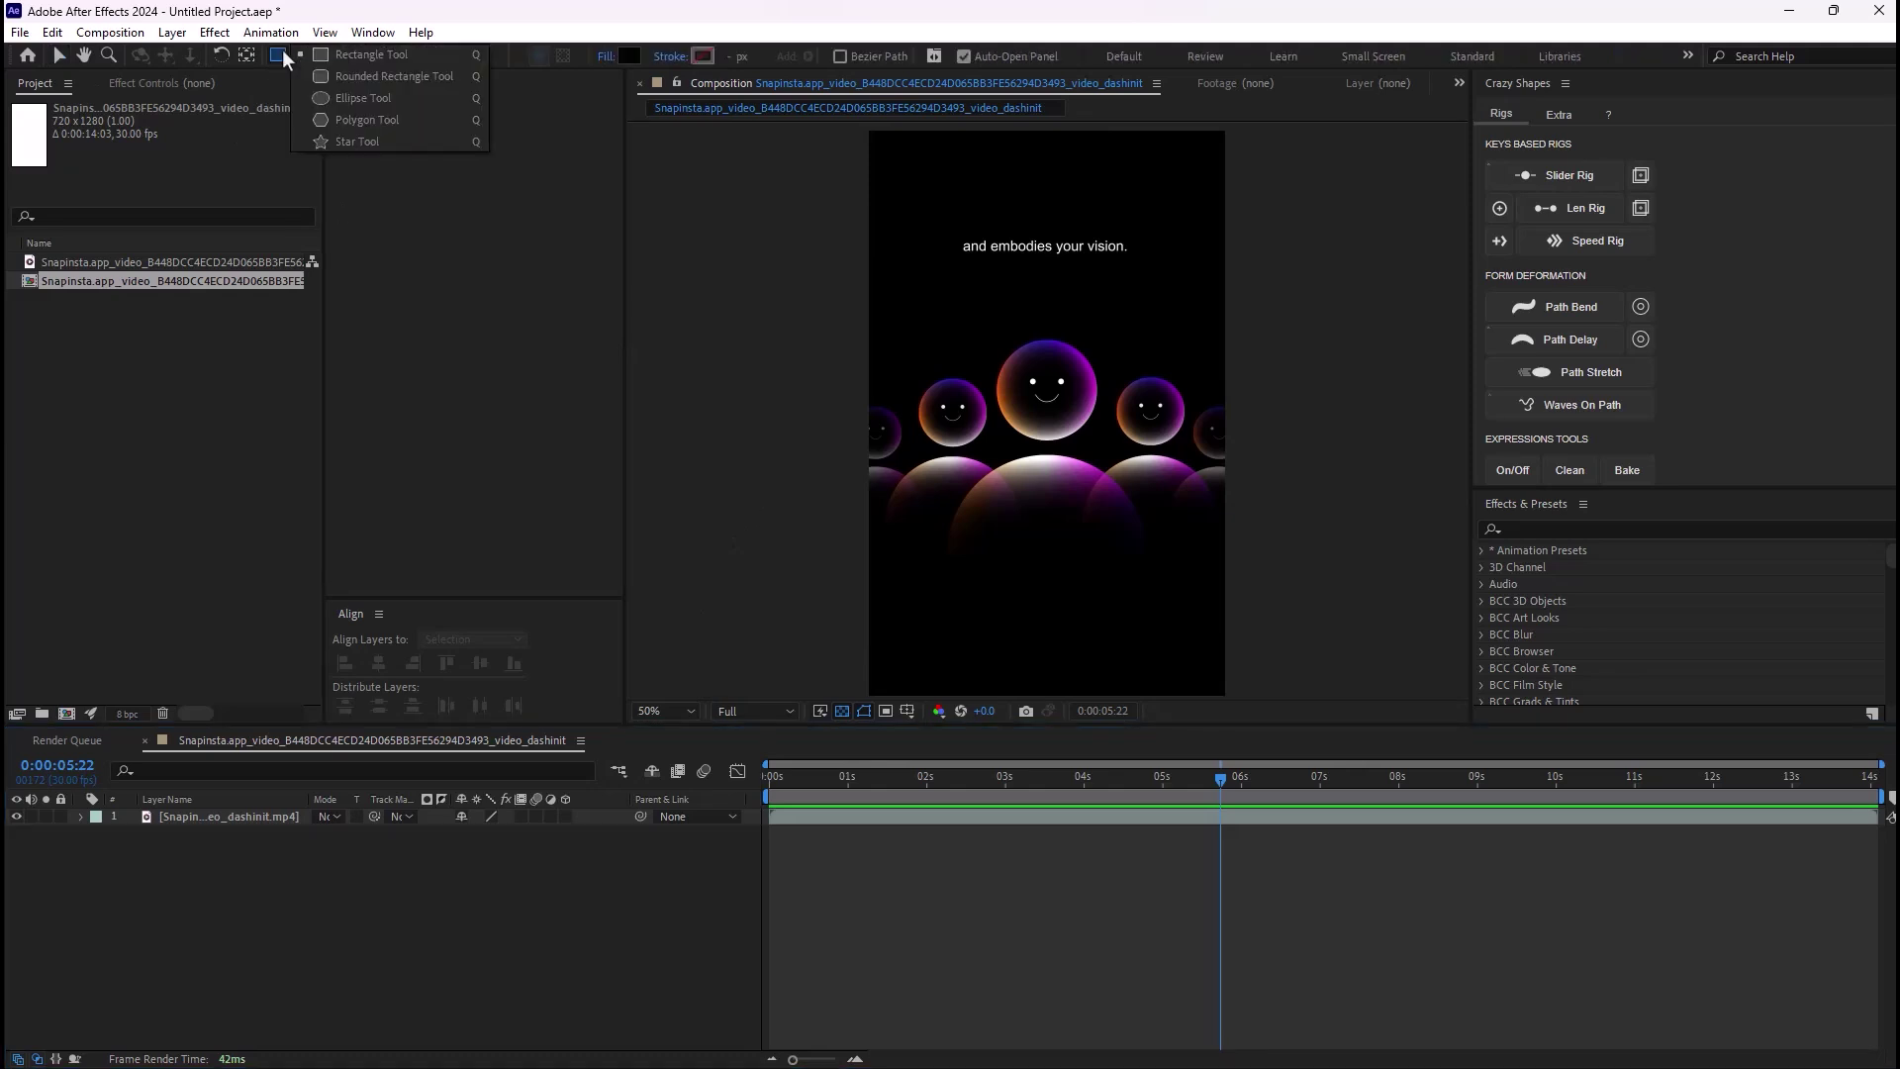
{"action": "left_click", "coordinate": [352, 97]}
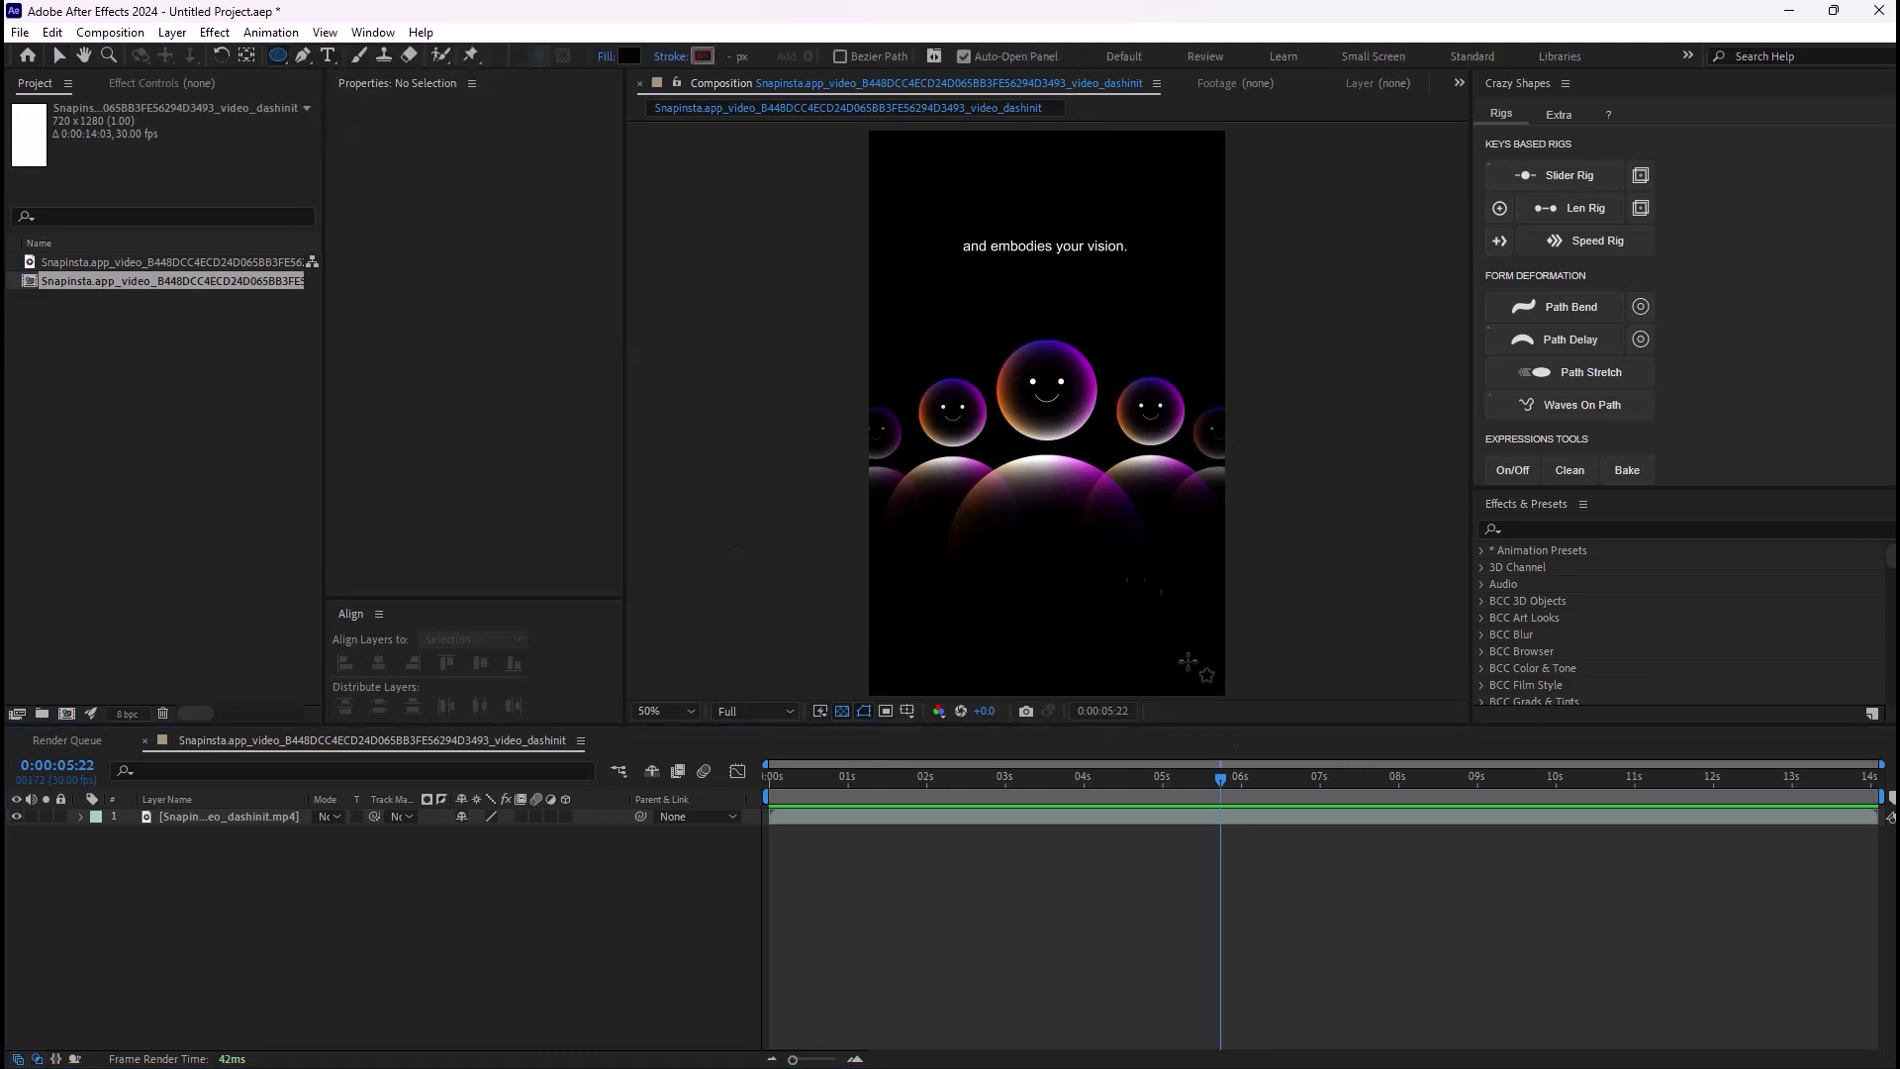
{"action": "mouse_move", "coordinate": [989, 277]}
{"action": "left_mouse_down"}
{"action": "mouse_move", "coordinate": [1096, 386]}
{"action": "mouse_move", "coordinate": [1094, 318]}
{"action": "left_mouse_up"}
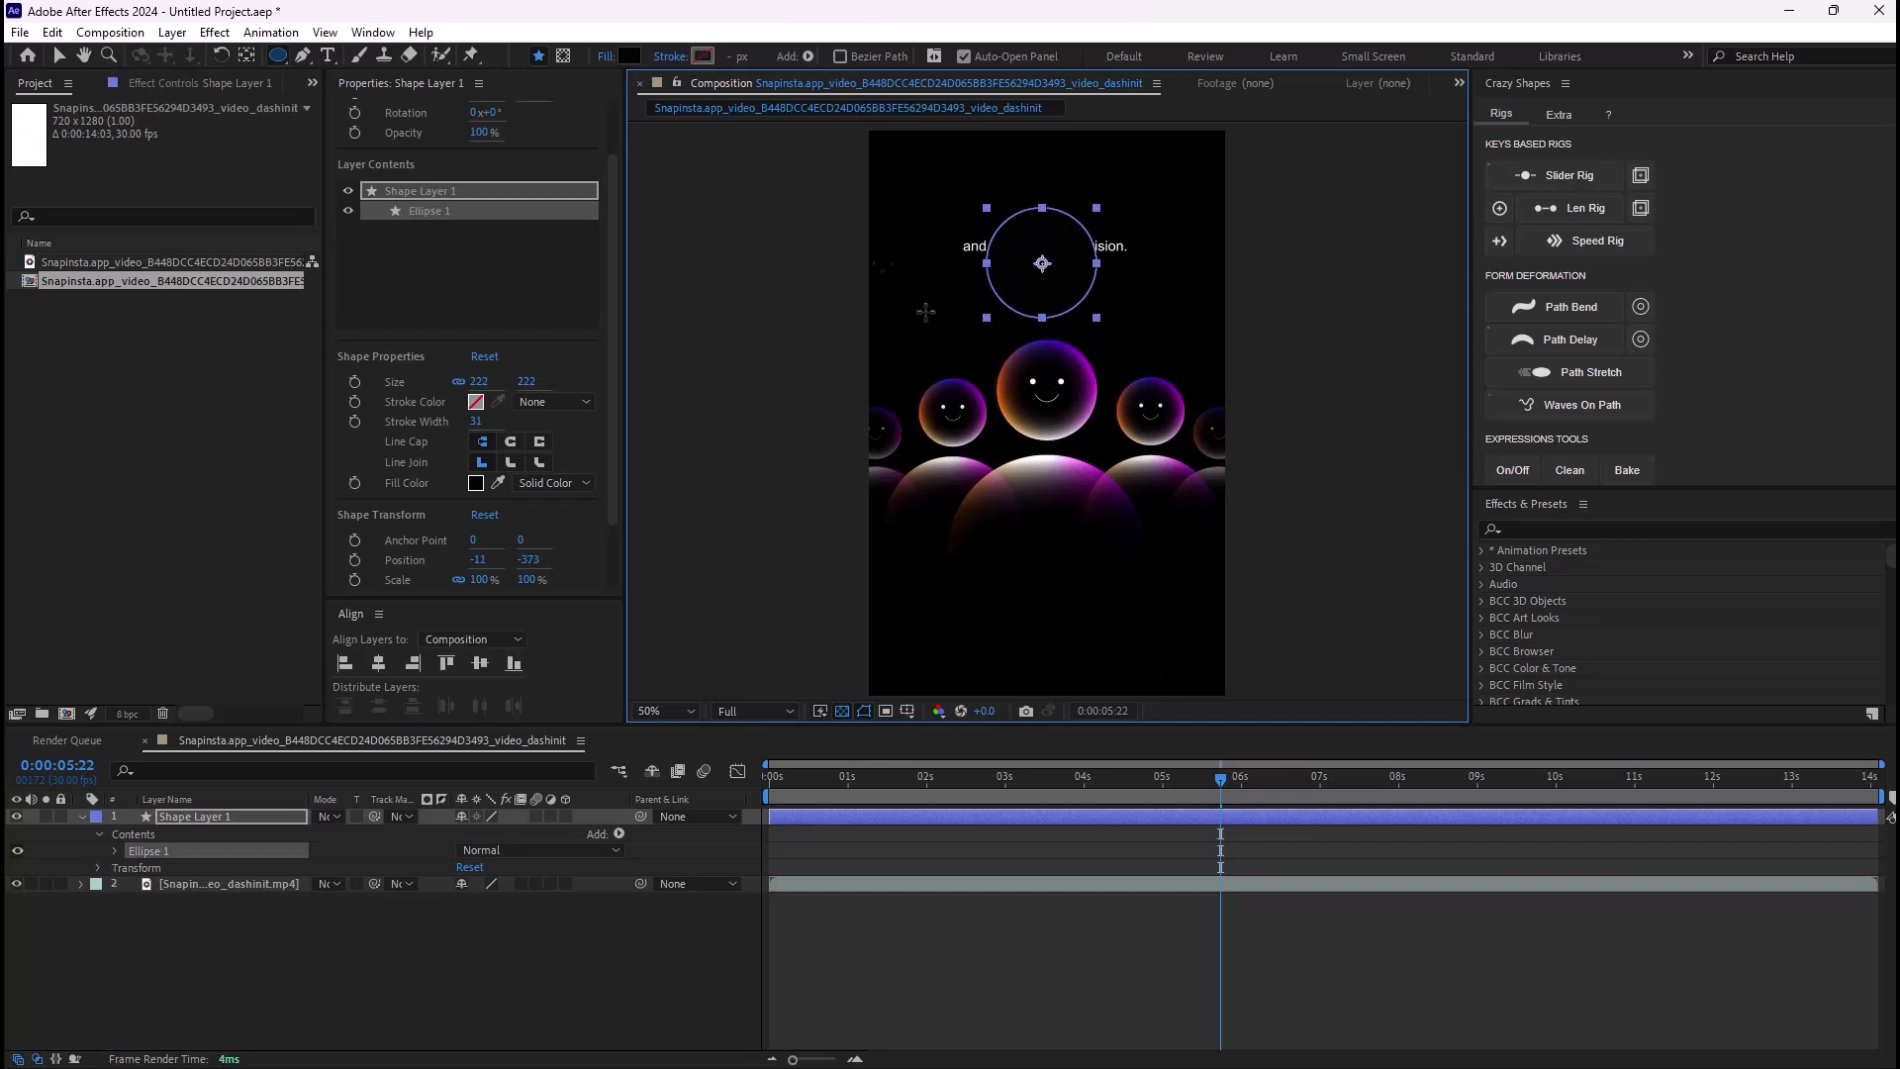
Step: Try the no-fill, solid colour and linear gradient options on the circle, and apply a radial gradient fill
{"action": "left_click", "coordinate": [605, 56]}
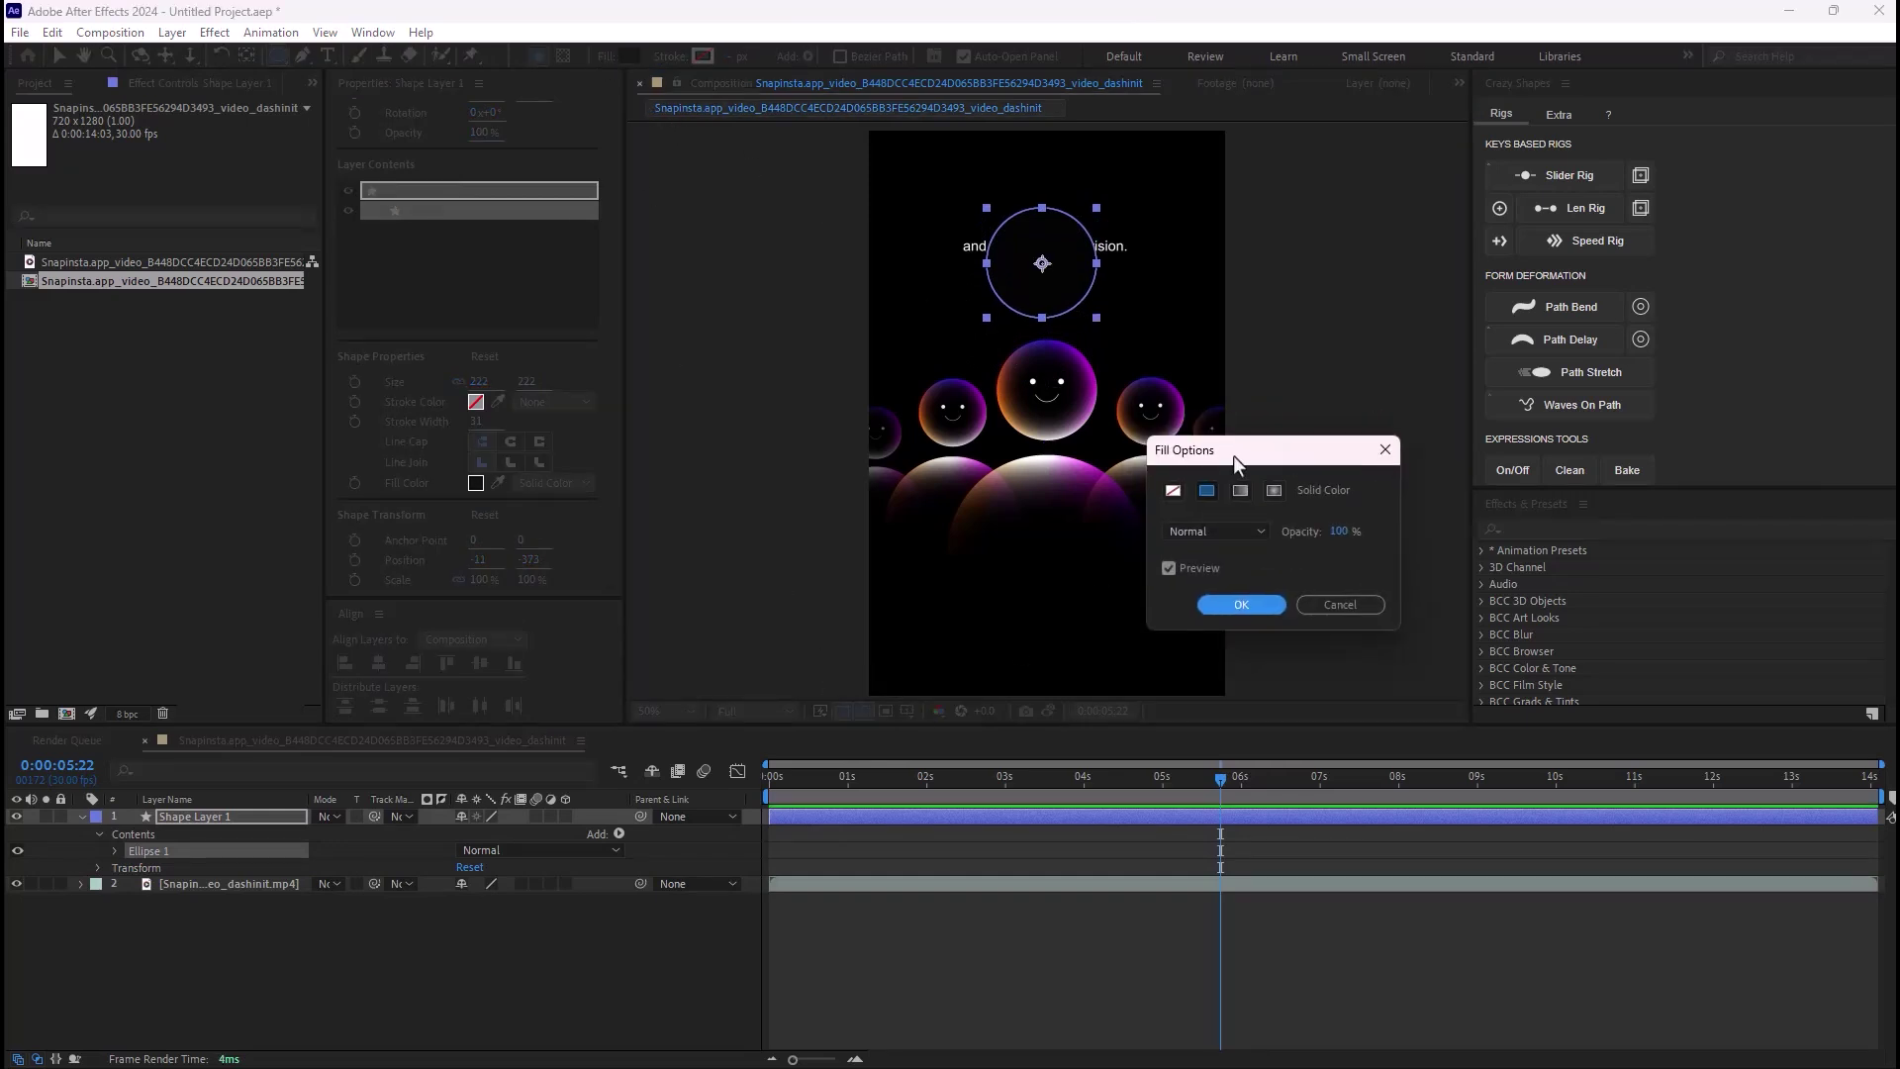
{"action": "left_click", "coordinate": [1173, 490]}
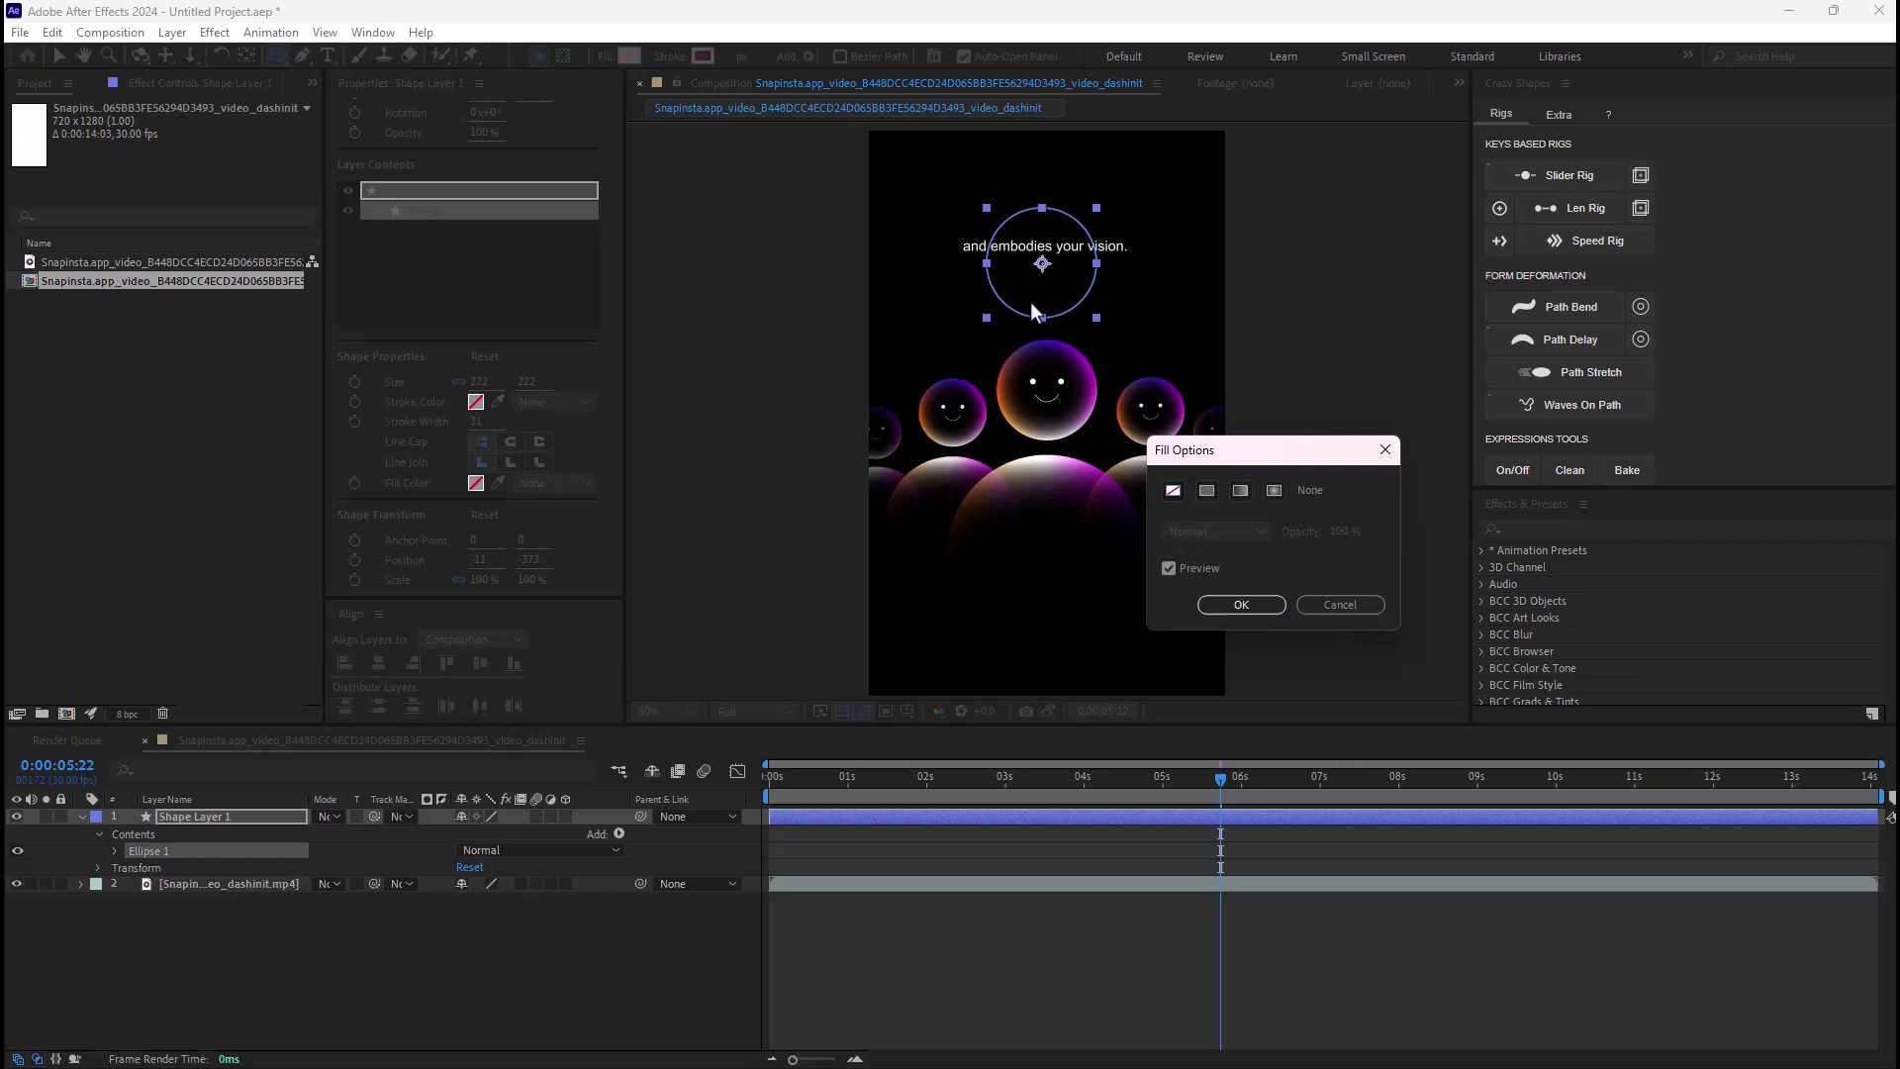
{"action": "left_click", "coordinate": [1205, 493]}
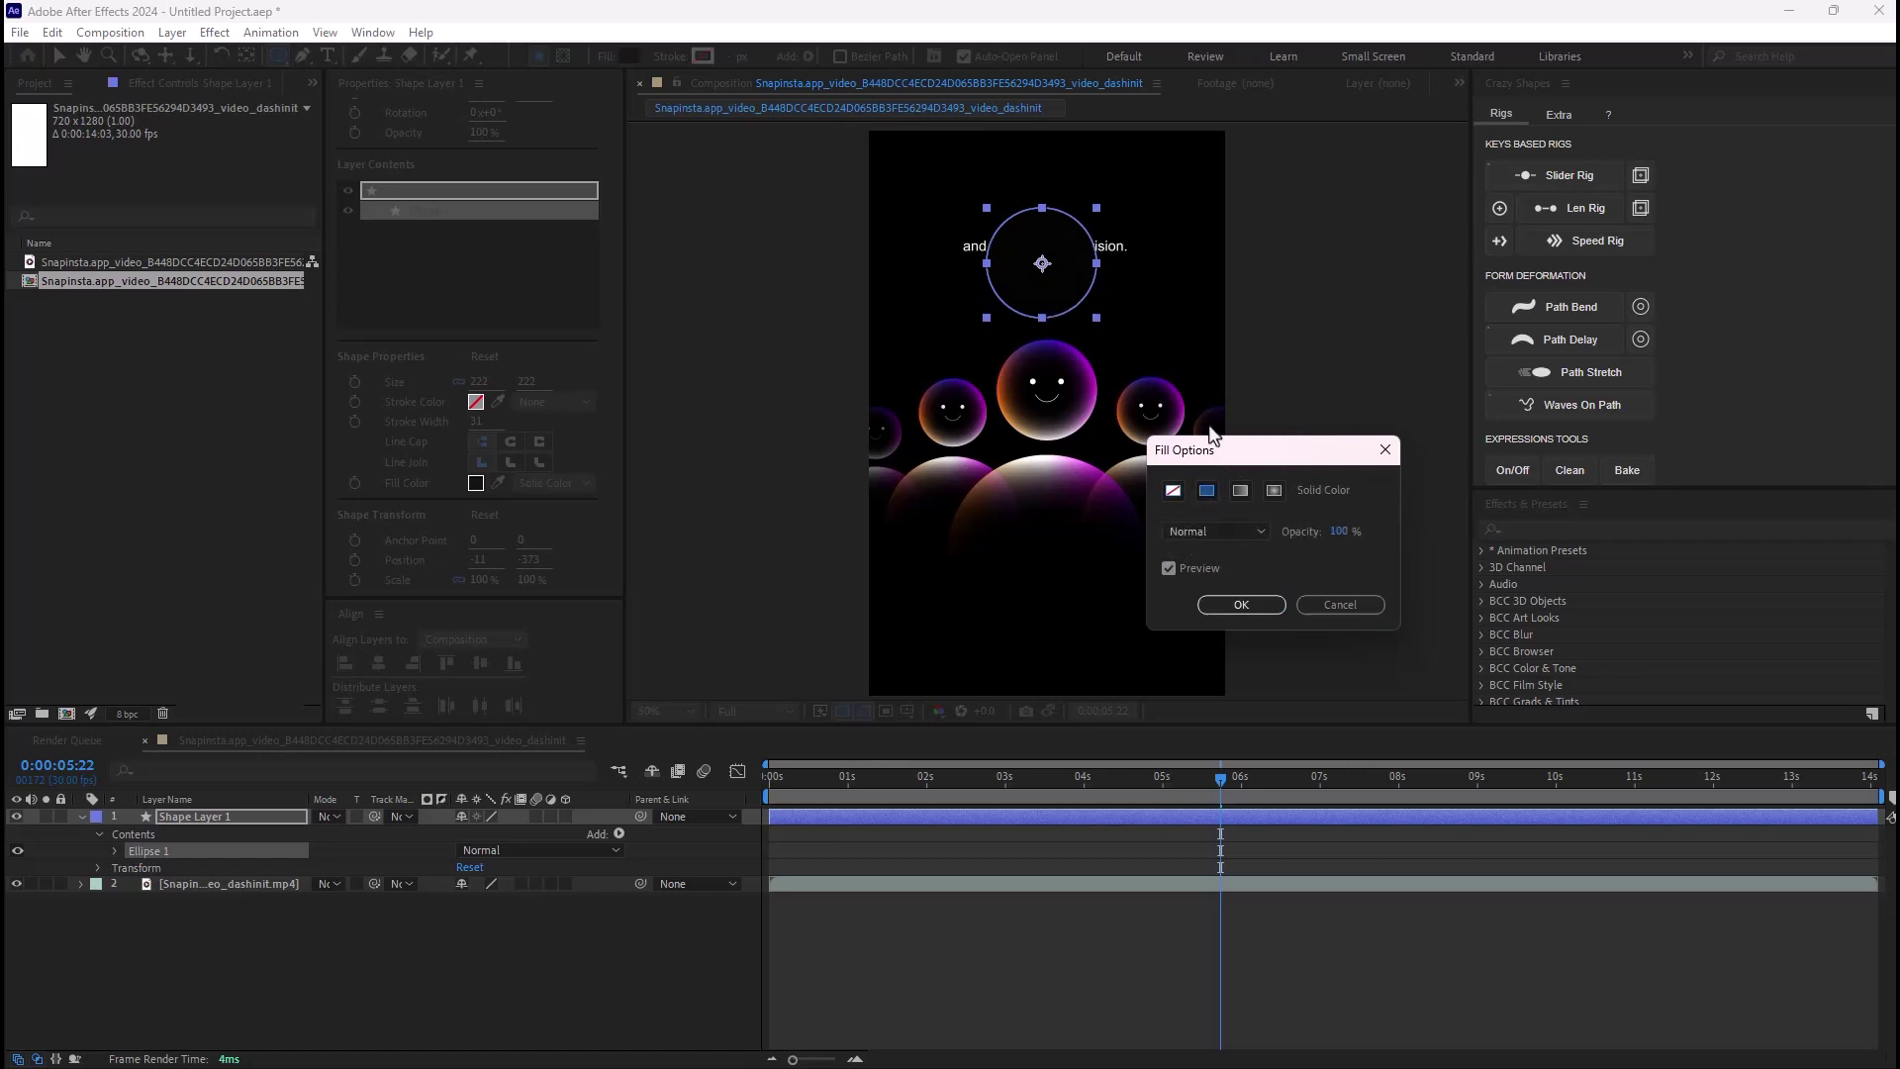
{"action": "left_click", "coordinate": [1237, 492]}
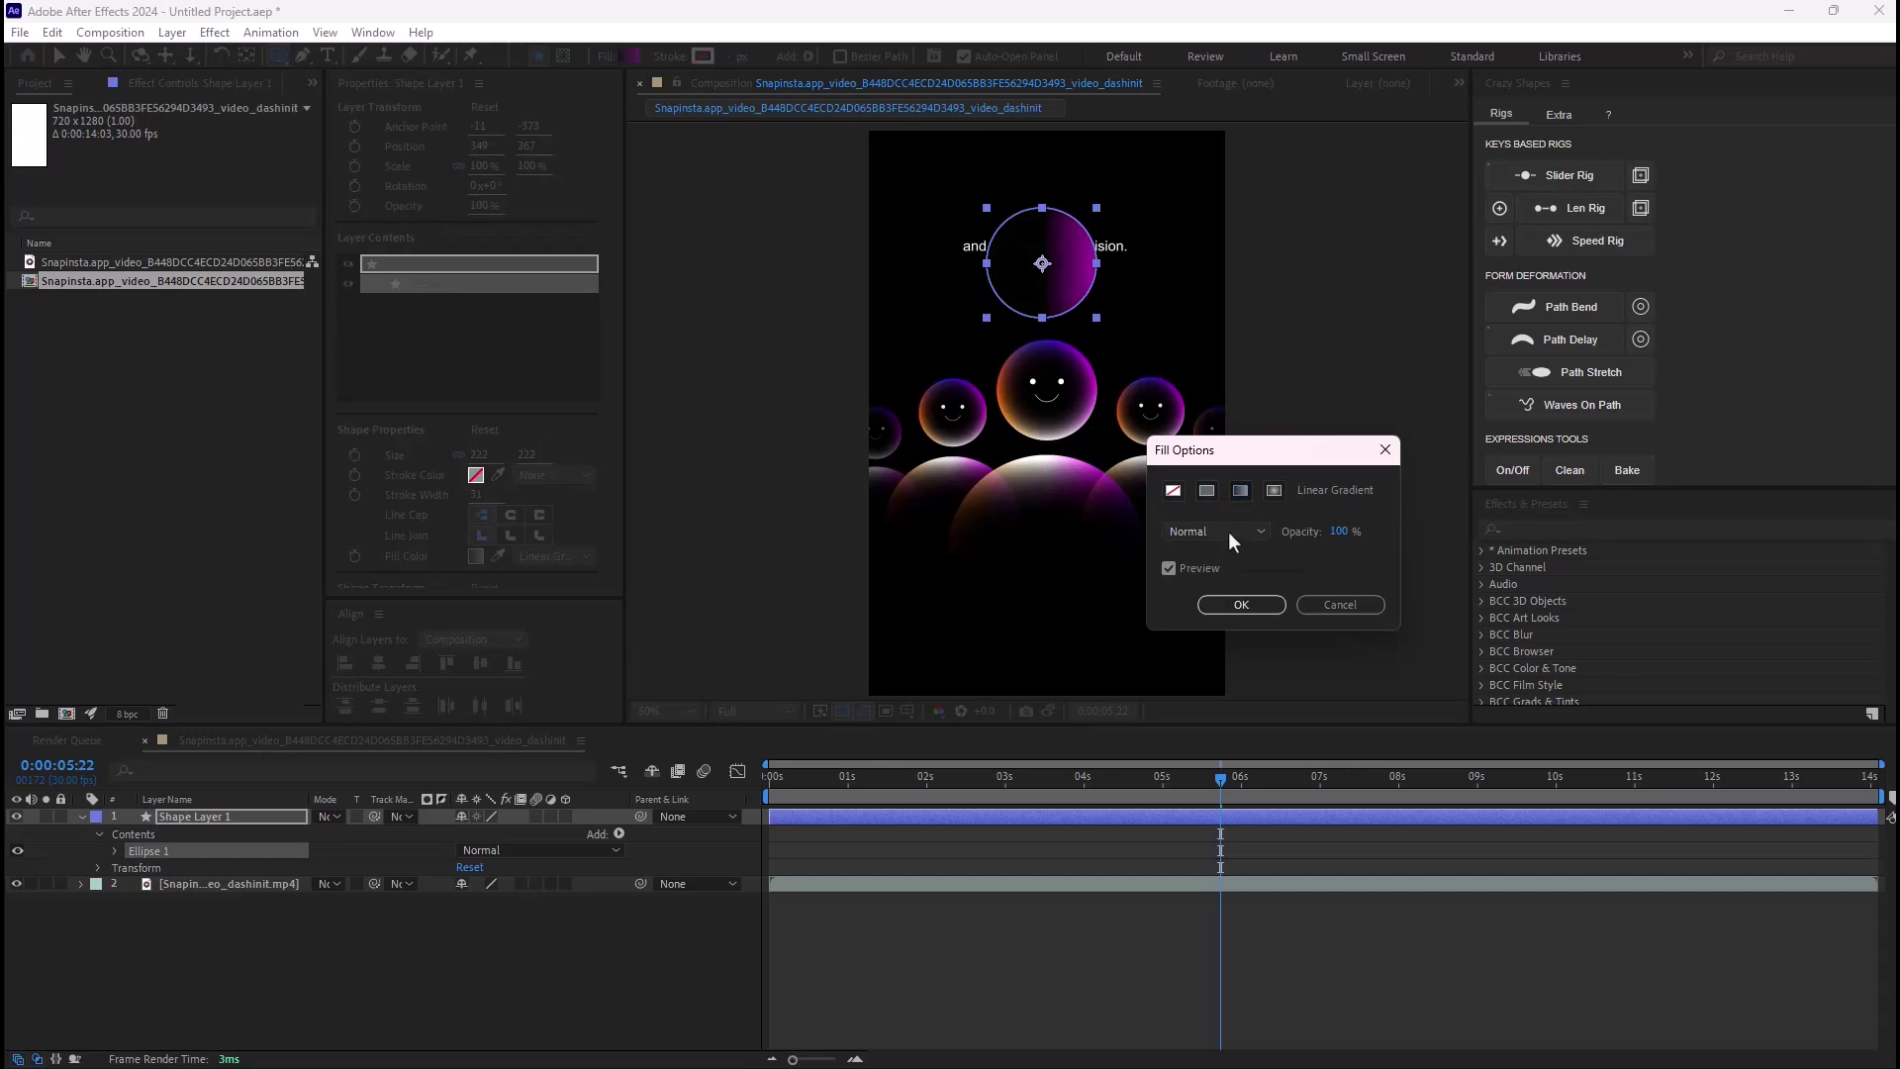
{"action": "left_click", "coordinate": [1274, 491]}
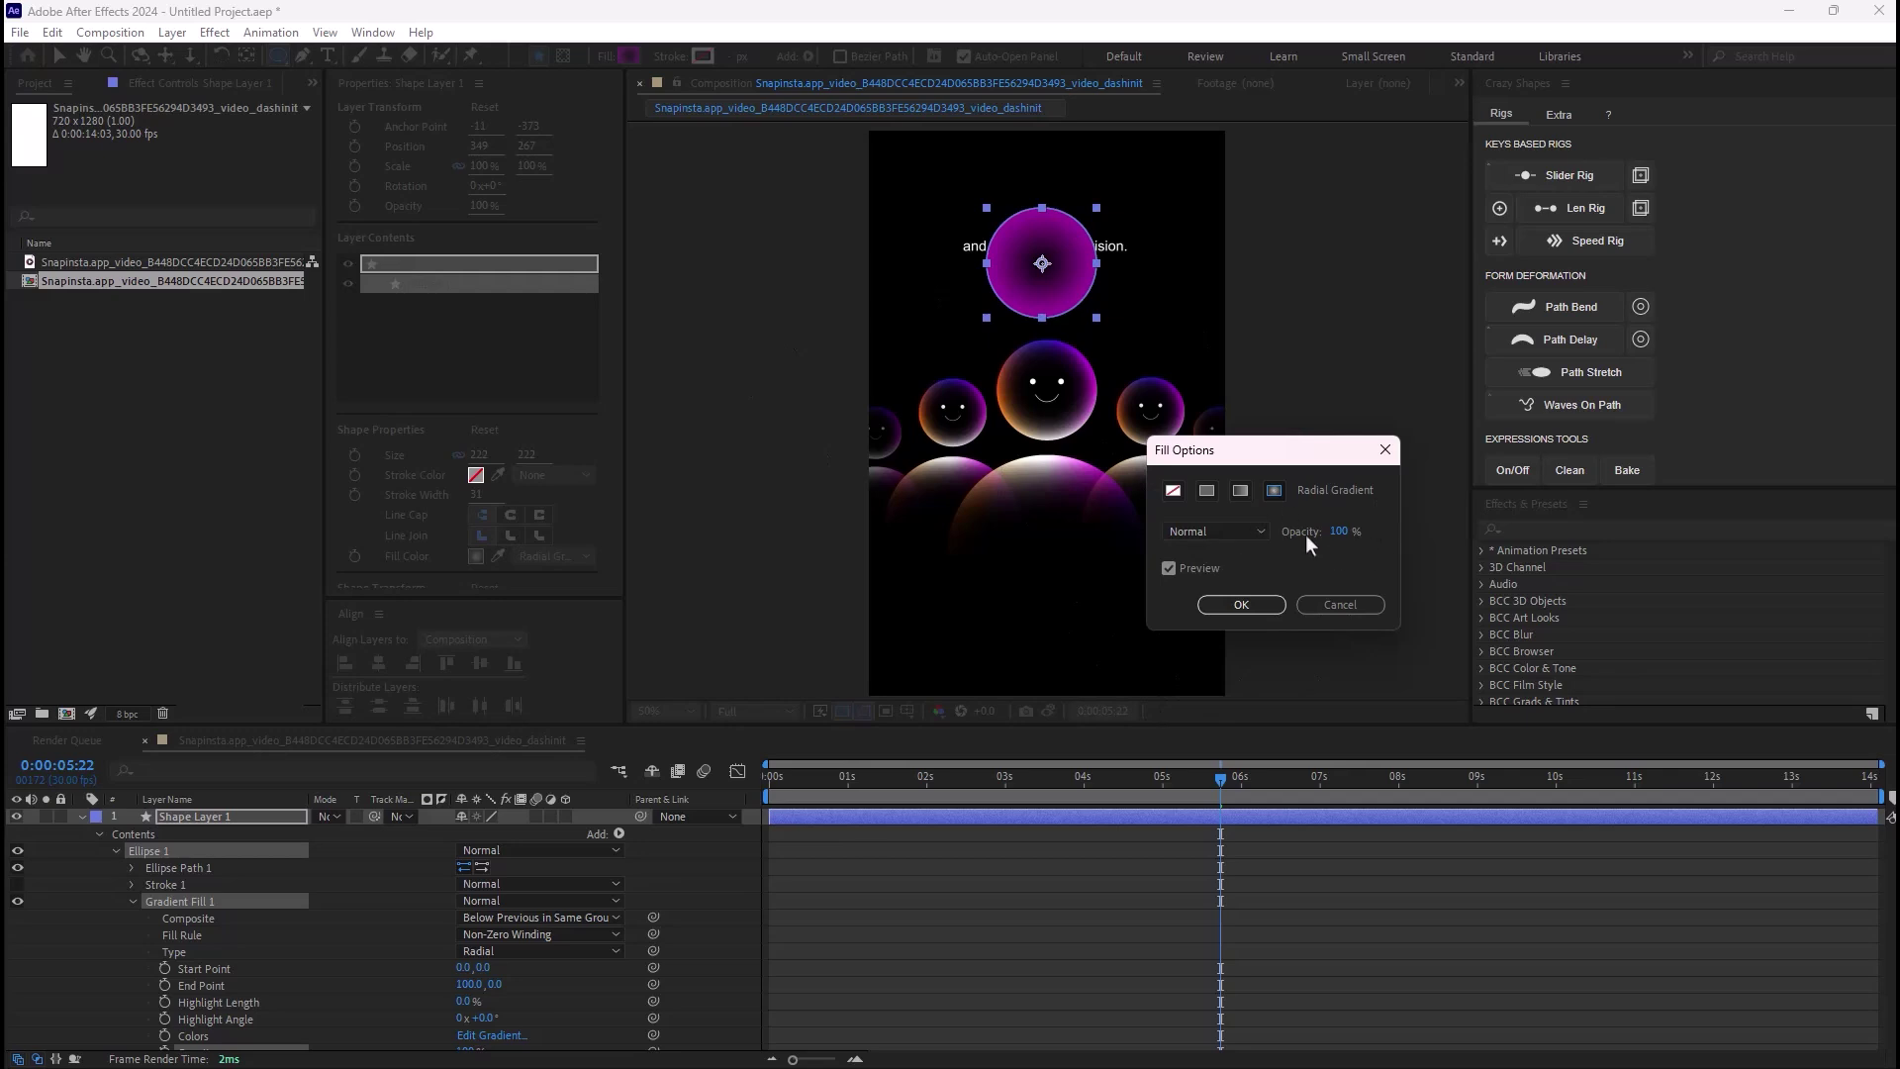
{"action": "left_click", "coordinate": [1240, 606]}
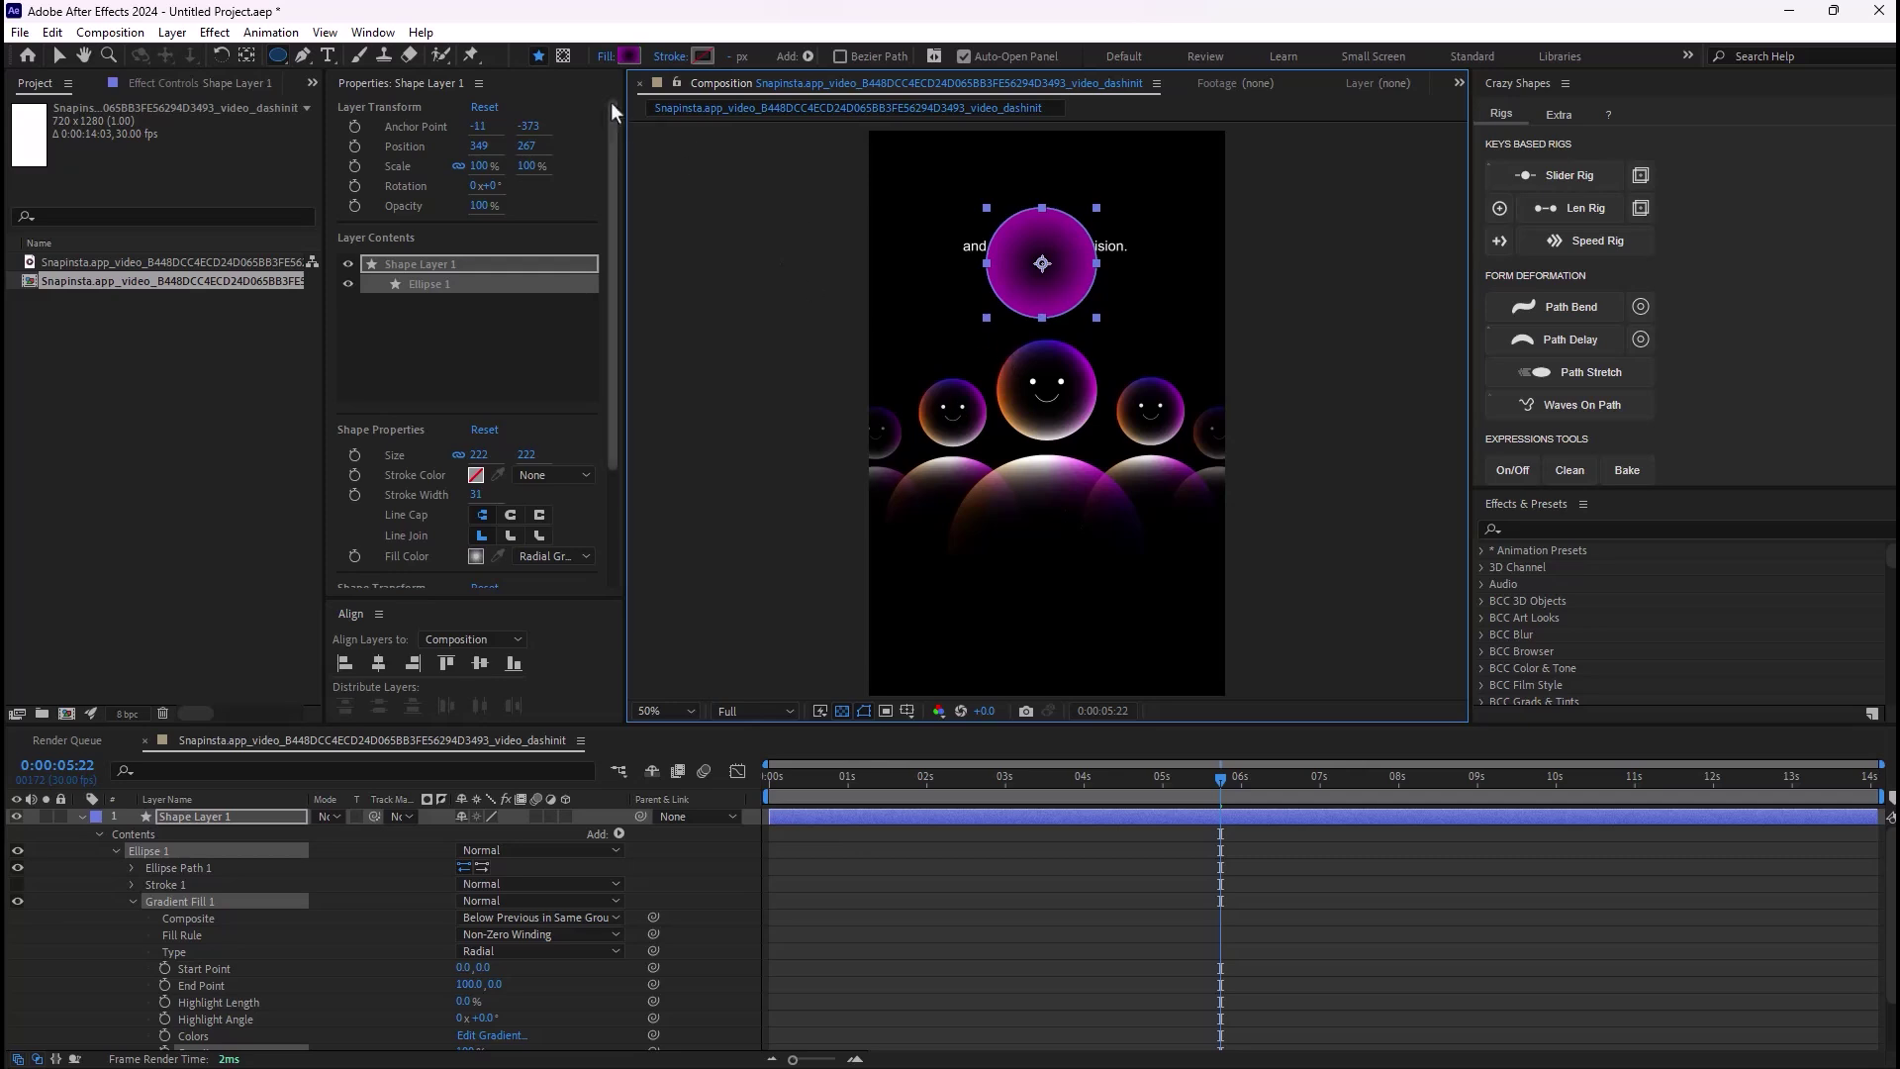
Step: Edit the circle's radial gradient, setting the inner colour stop to red FF0000 and the outer one to blue 00AEFF
{"action": "left_click", "coordinate": [631, 56]}
{"action": "left_click_drag", "start_coordinate": [1535, 324], "coordinate": [1269, 341]}
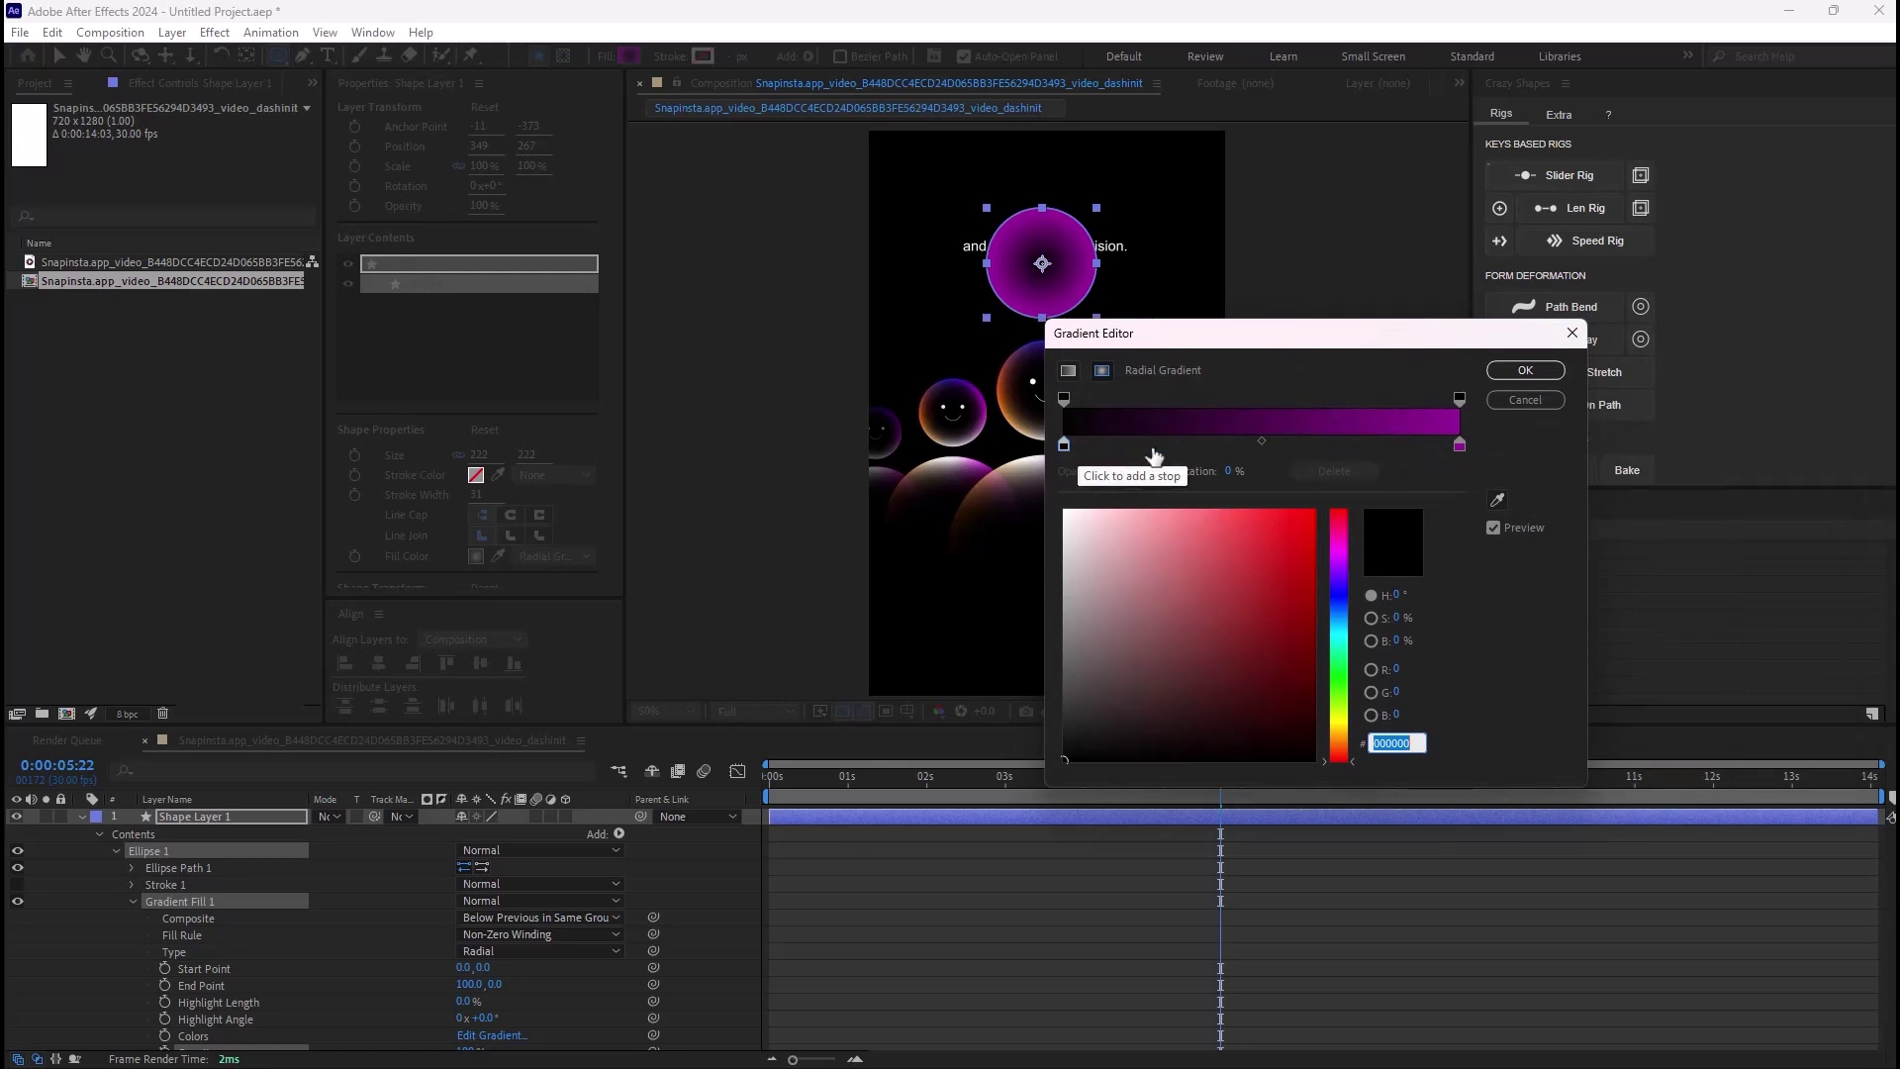
{"action": "left_click", "coordinate": [1064, 446]}
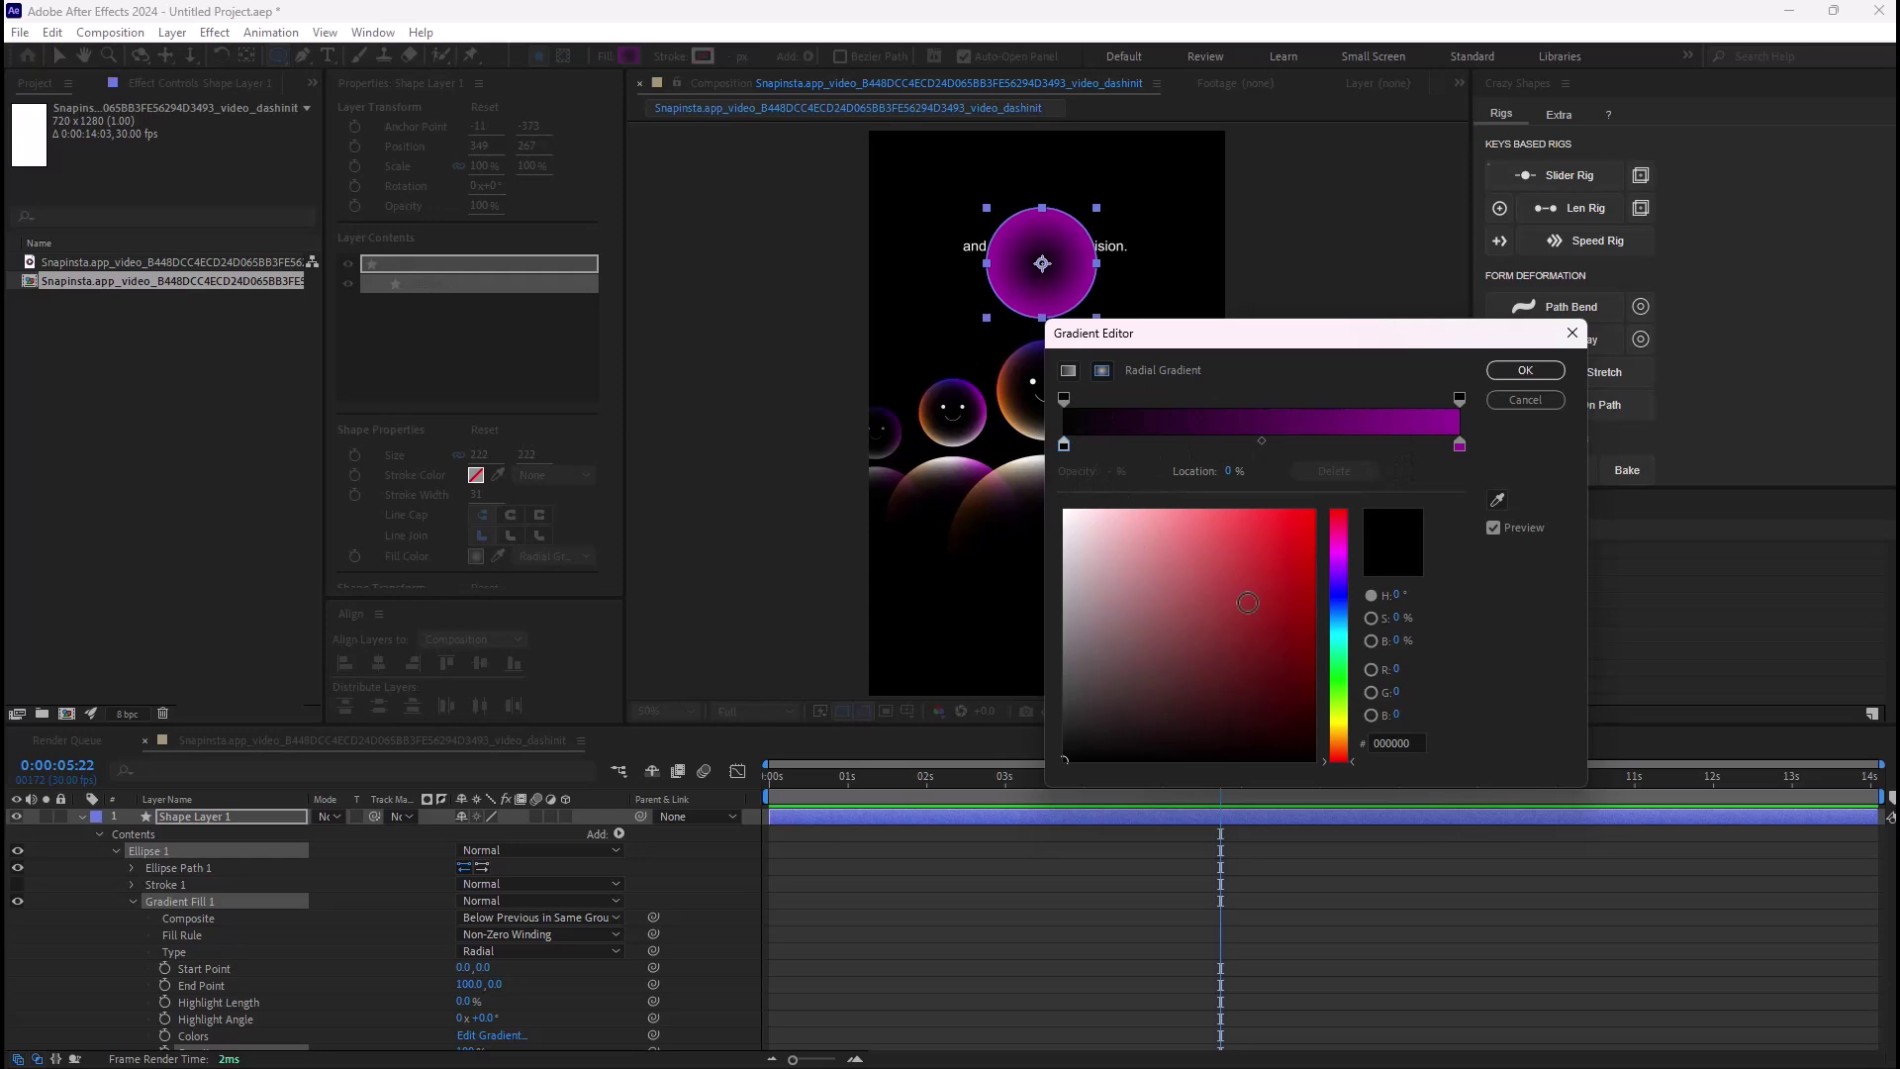
{"action": "left_click", "coordinate": [1314, 511]}
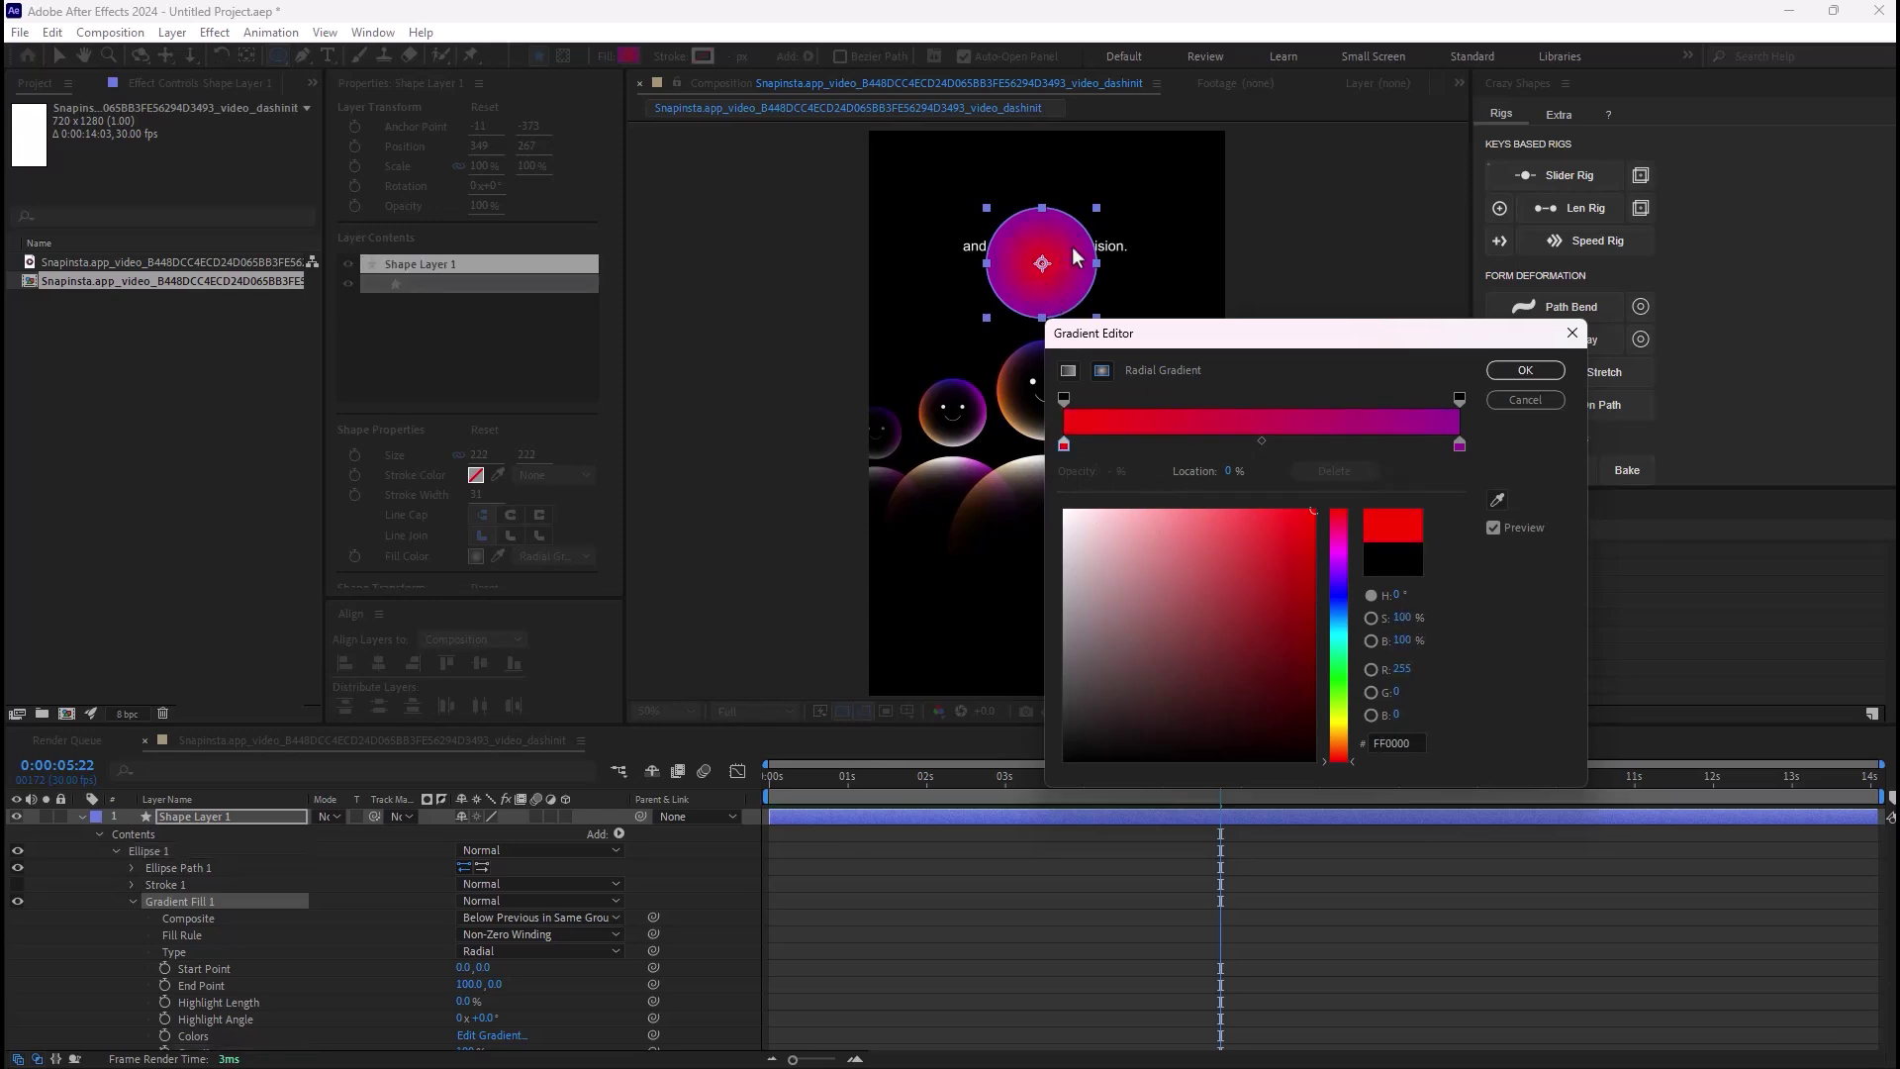
{"action": "left_click", "coordinate": [1459, 445]}
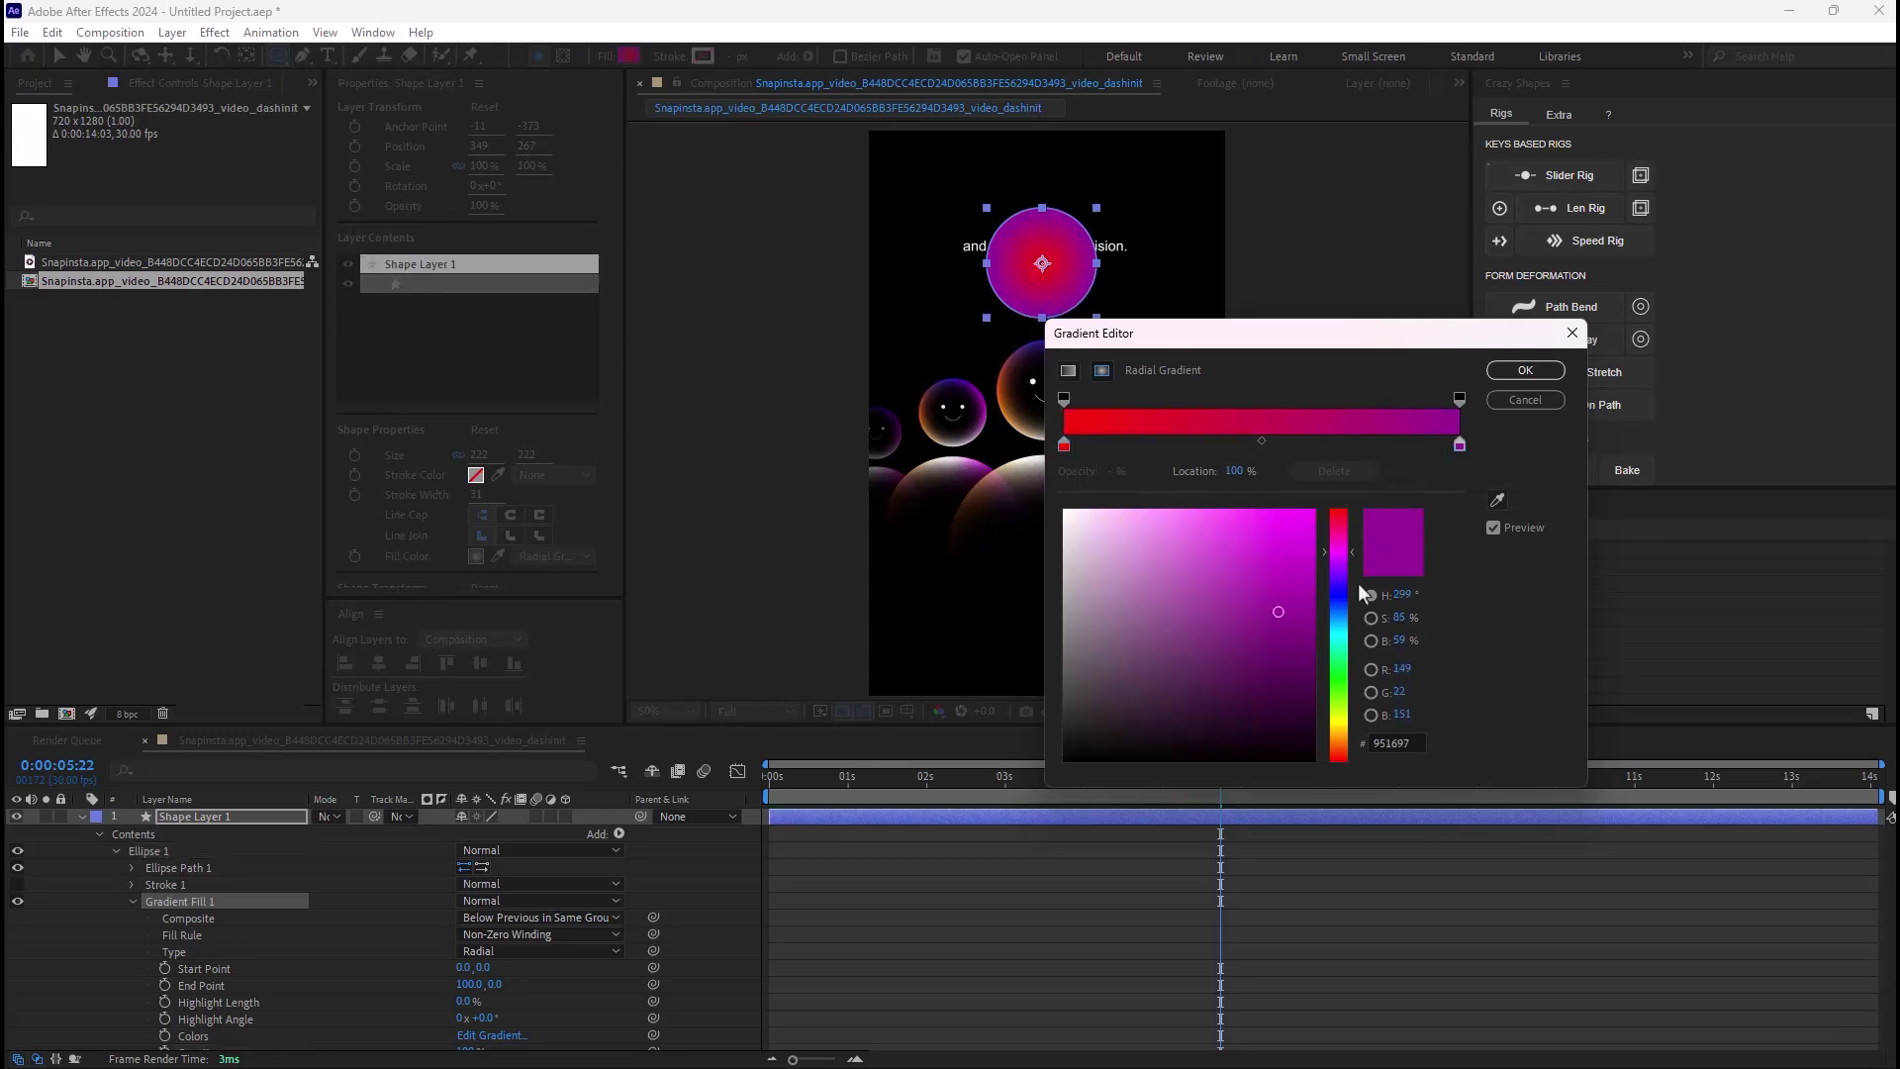
{"action": "left_click_drag", "start_coordinate": [1342, 605], "coordinate": [1341, 622]}
{"action": "left_click", "coordinate": [1314, 510]}
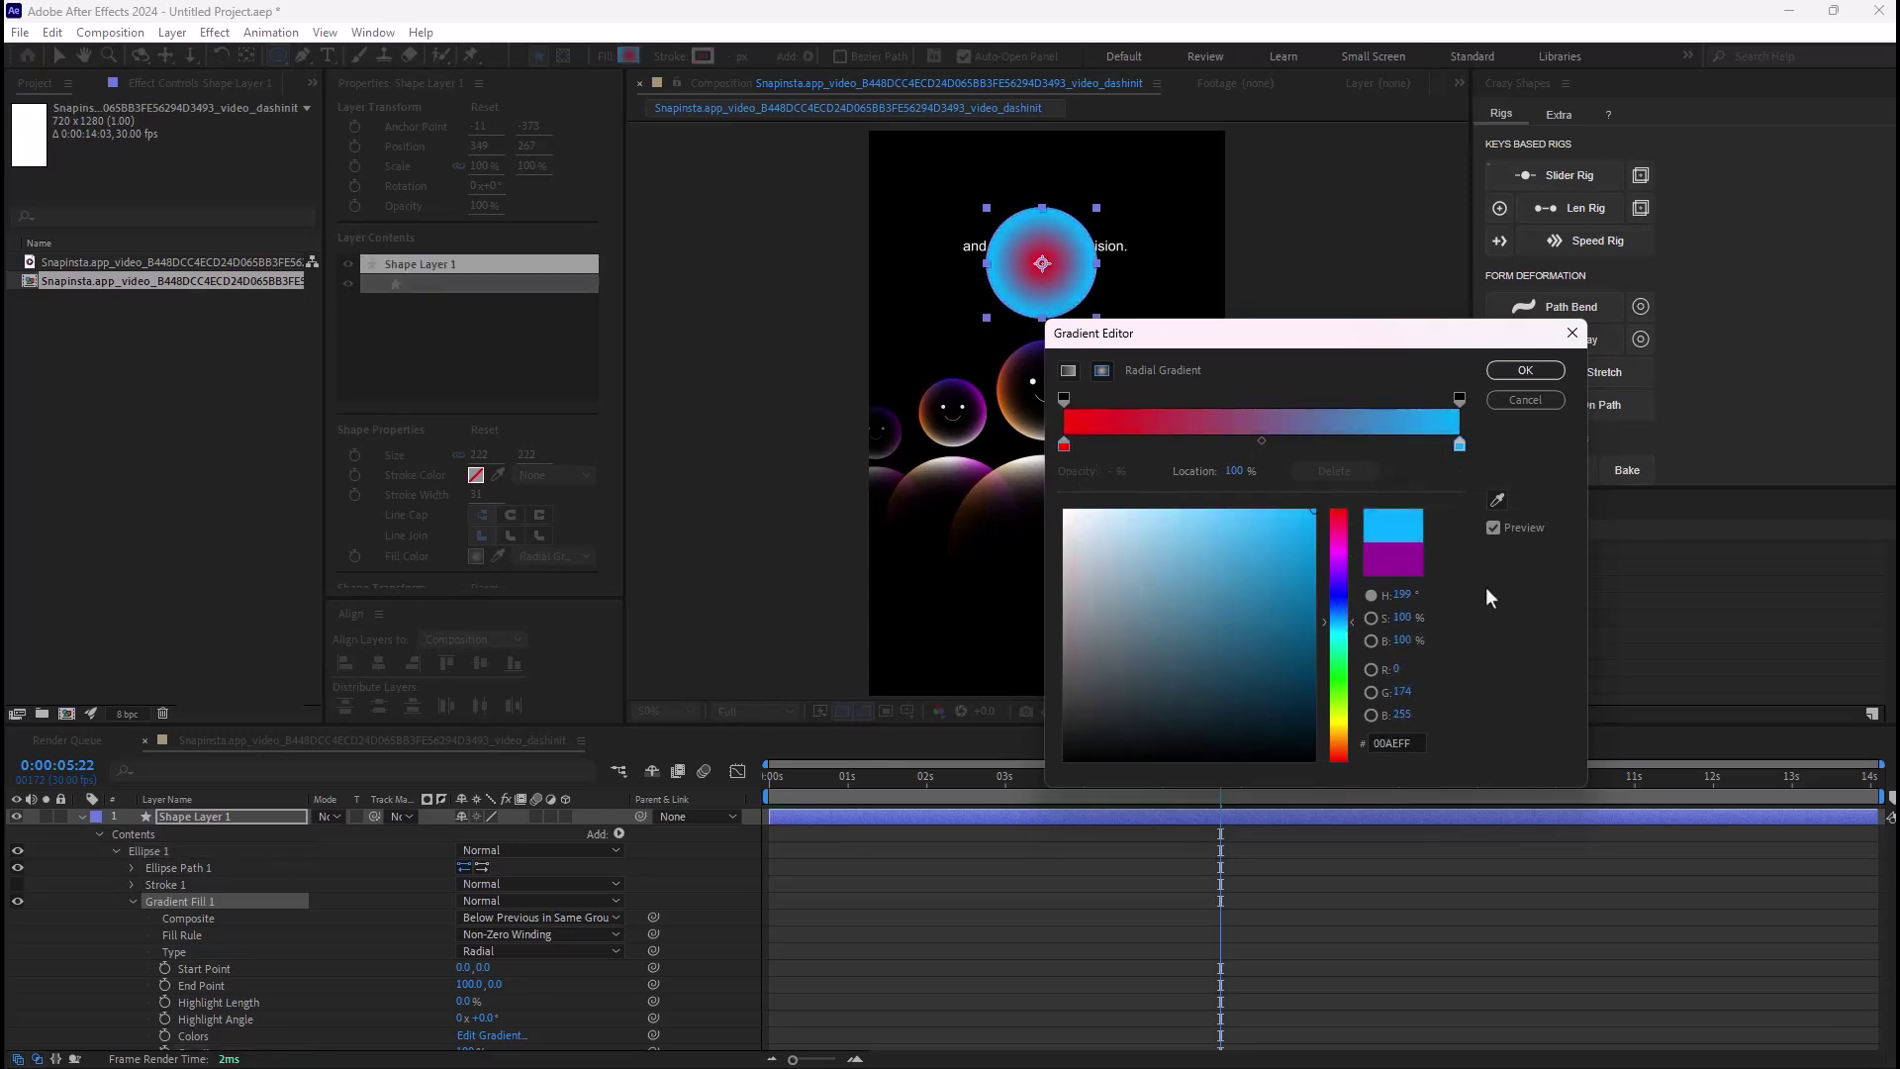
Step: Set the gradient's inner opacity stop to 0% and move it outward to about 72.5%
{"action": "left_click", "coordinate": [1064, 399]}
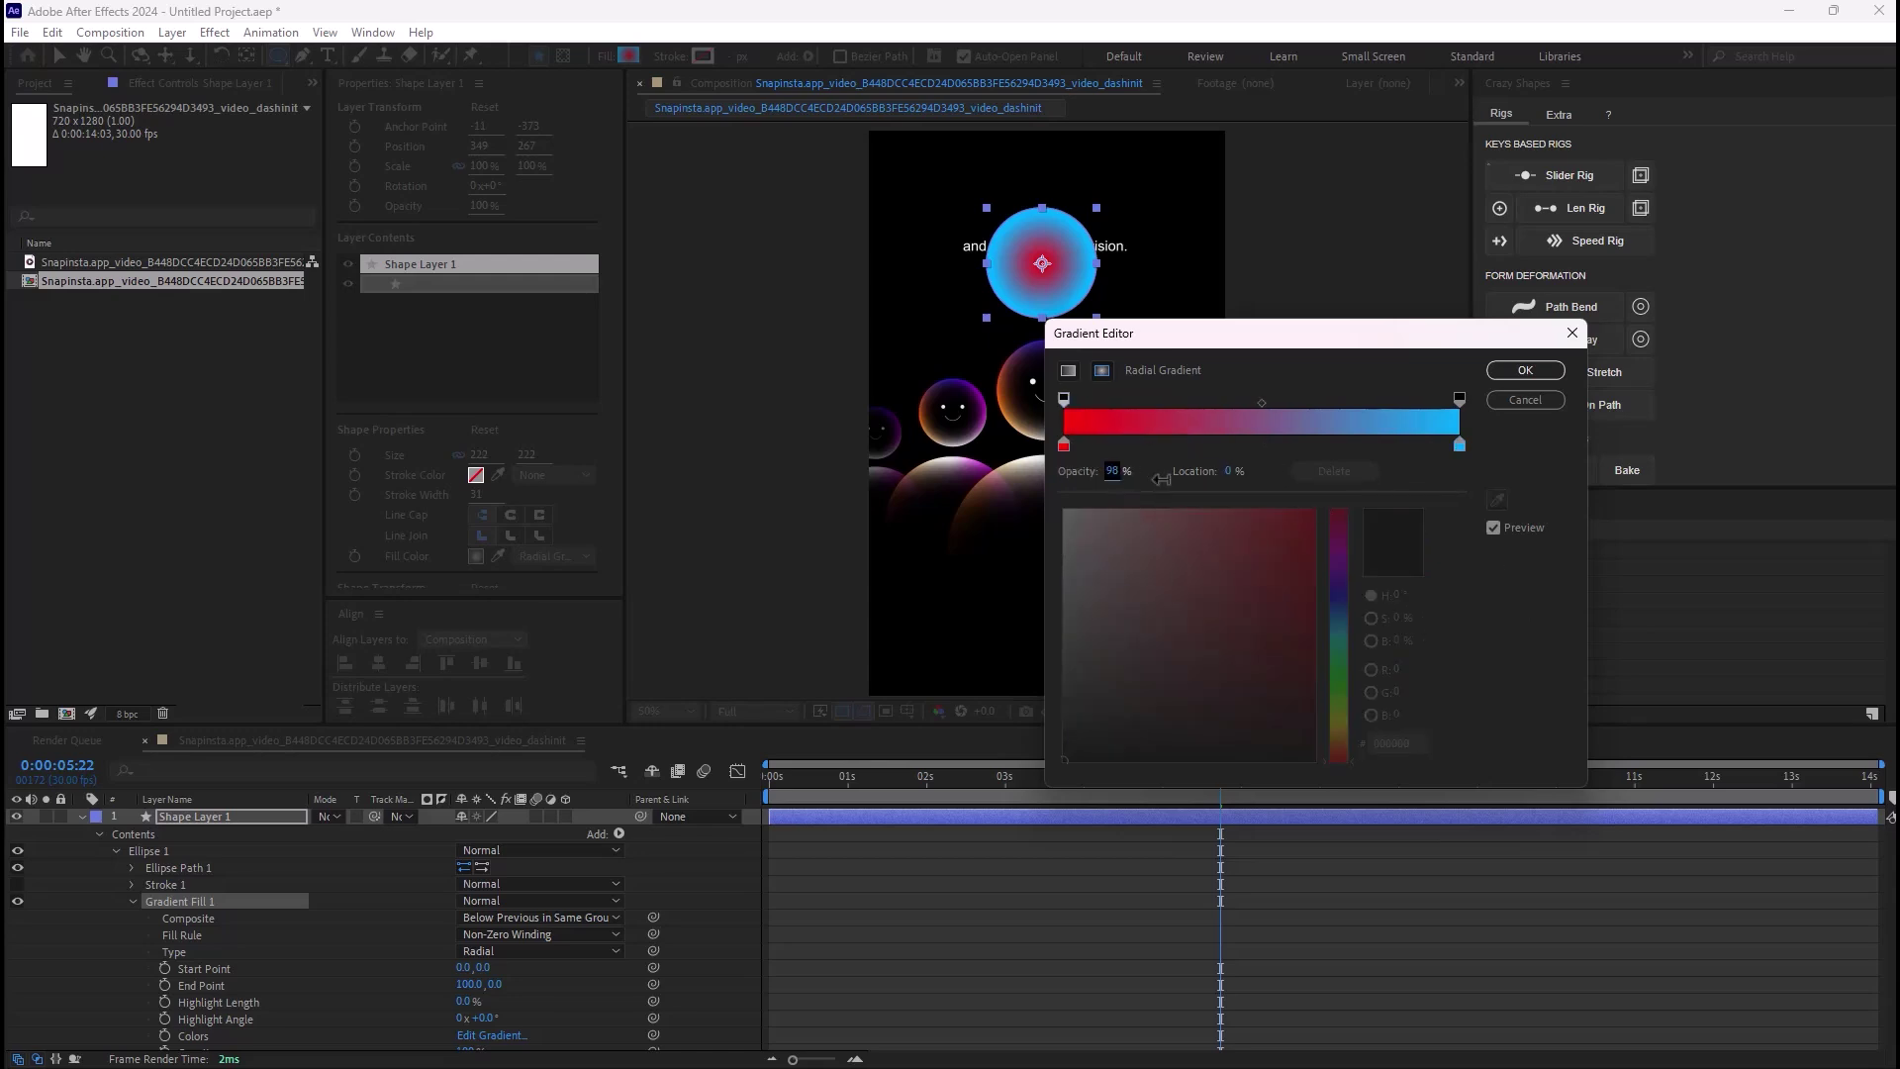
{"action": "left_click_drag", "start_coordinate": [1121, 483], "coordinate": [994, 498]}
{"action": "left_click_drag", "start_coordinate": [1064, 399], "coordinate": [1406, 403]}
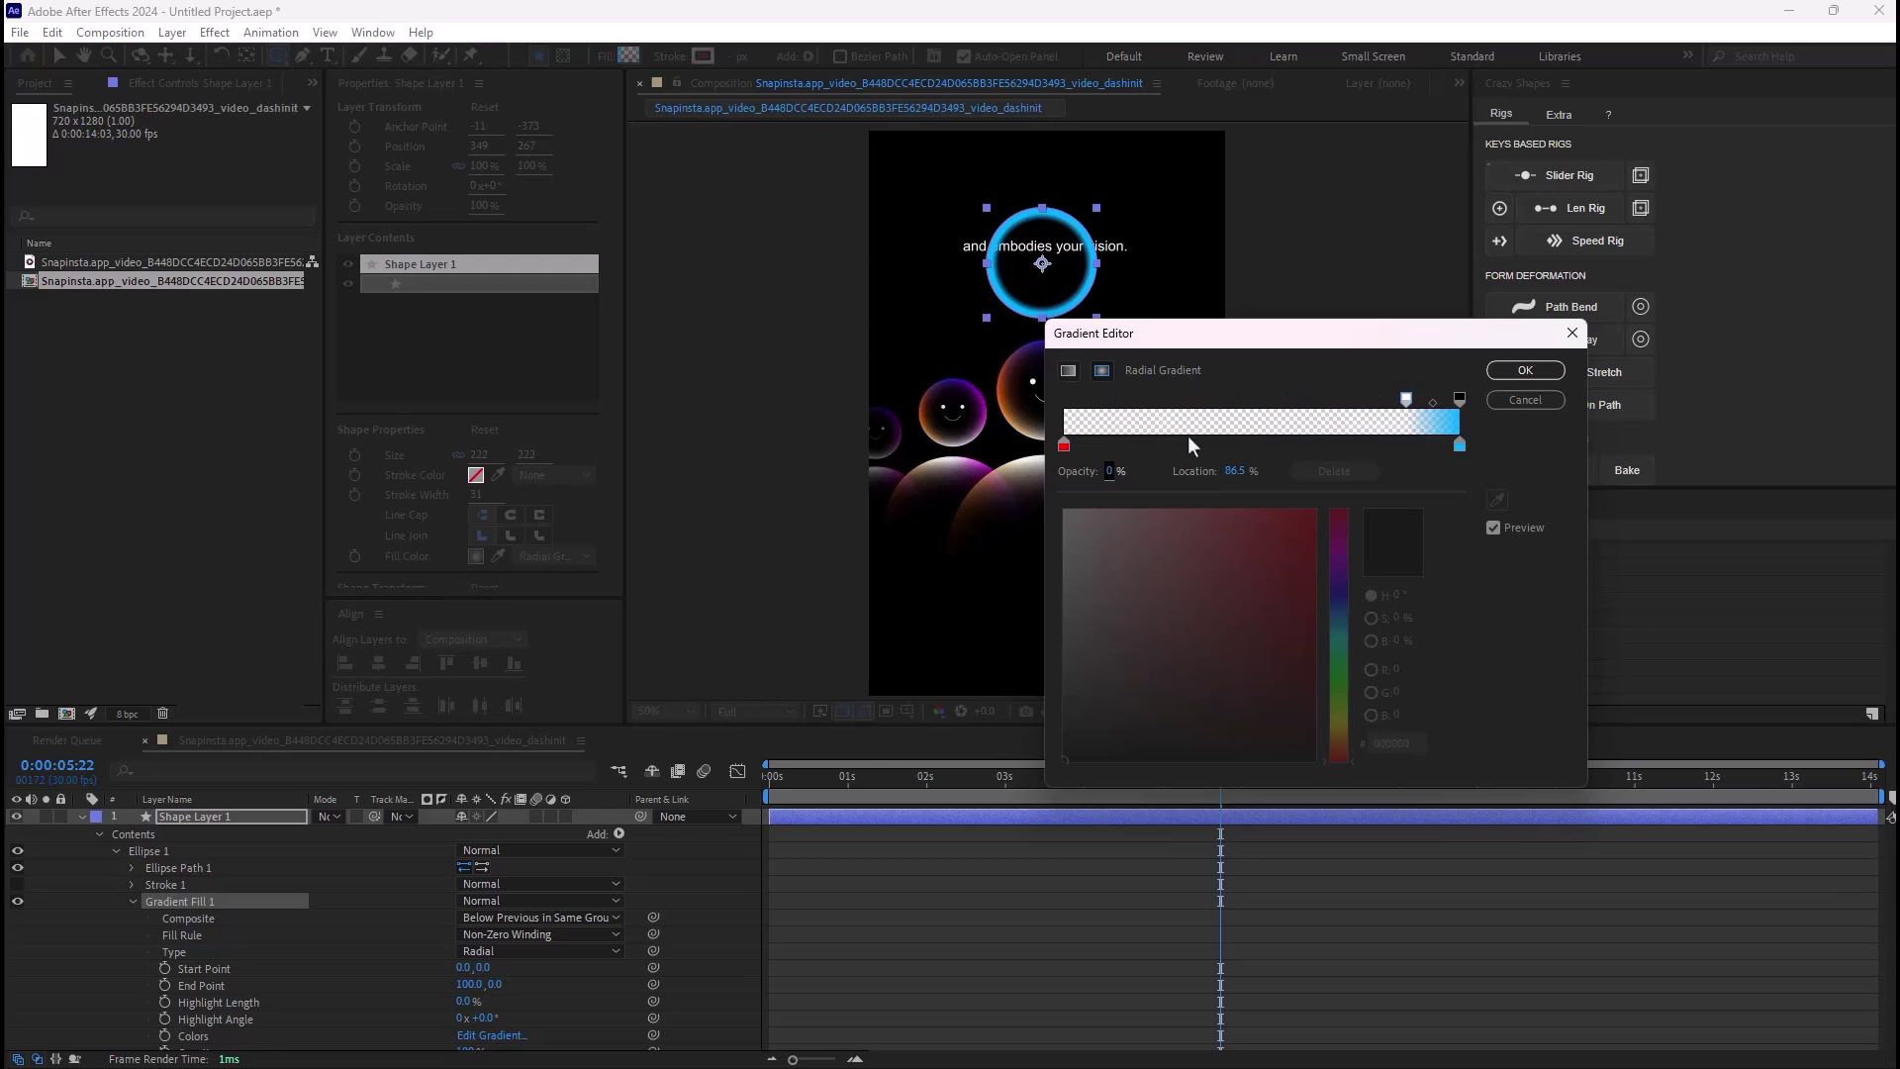
{"action": "key", "text": "Return"}
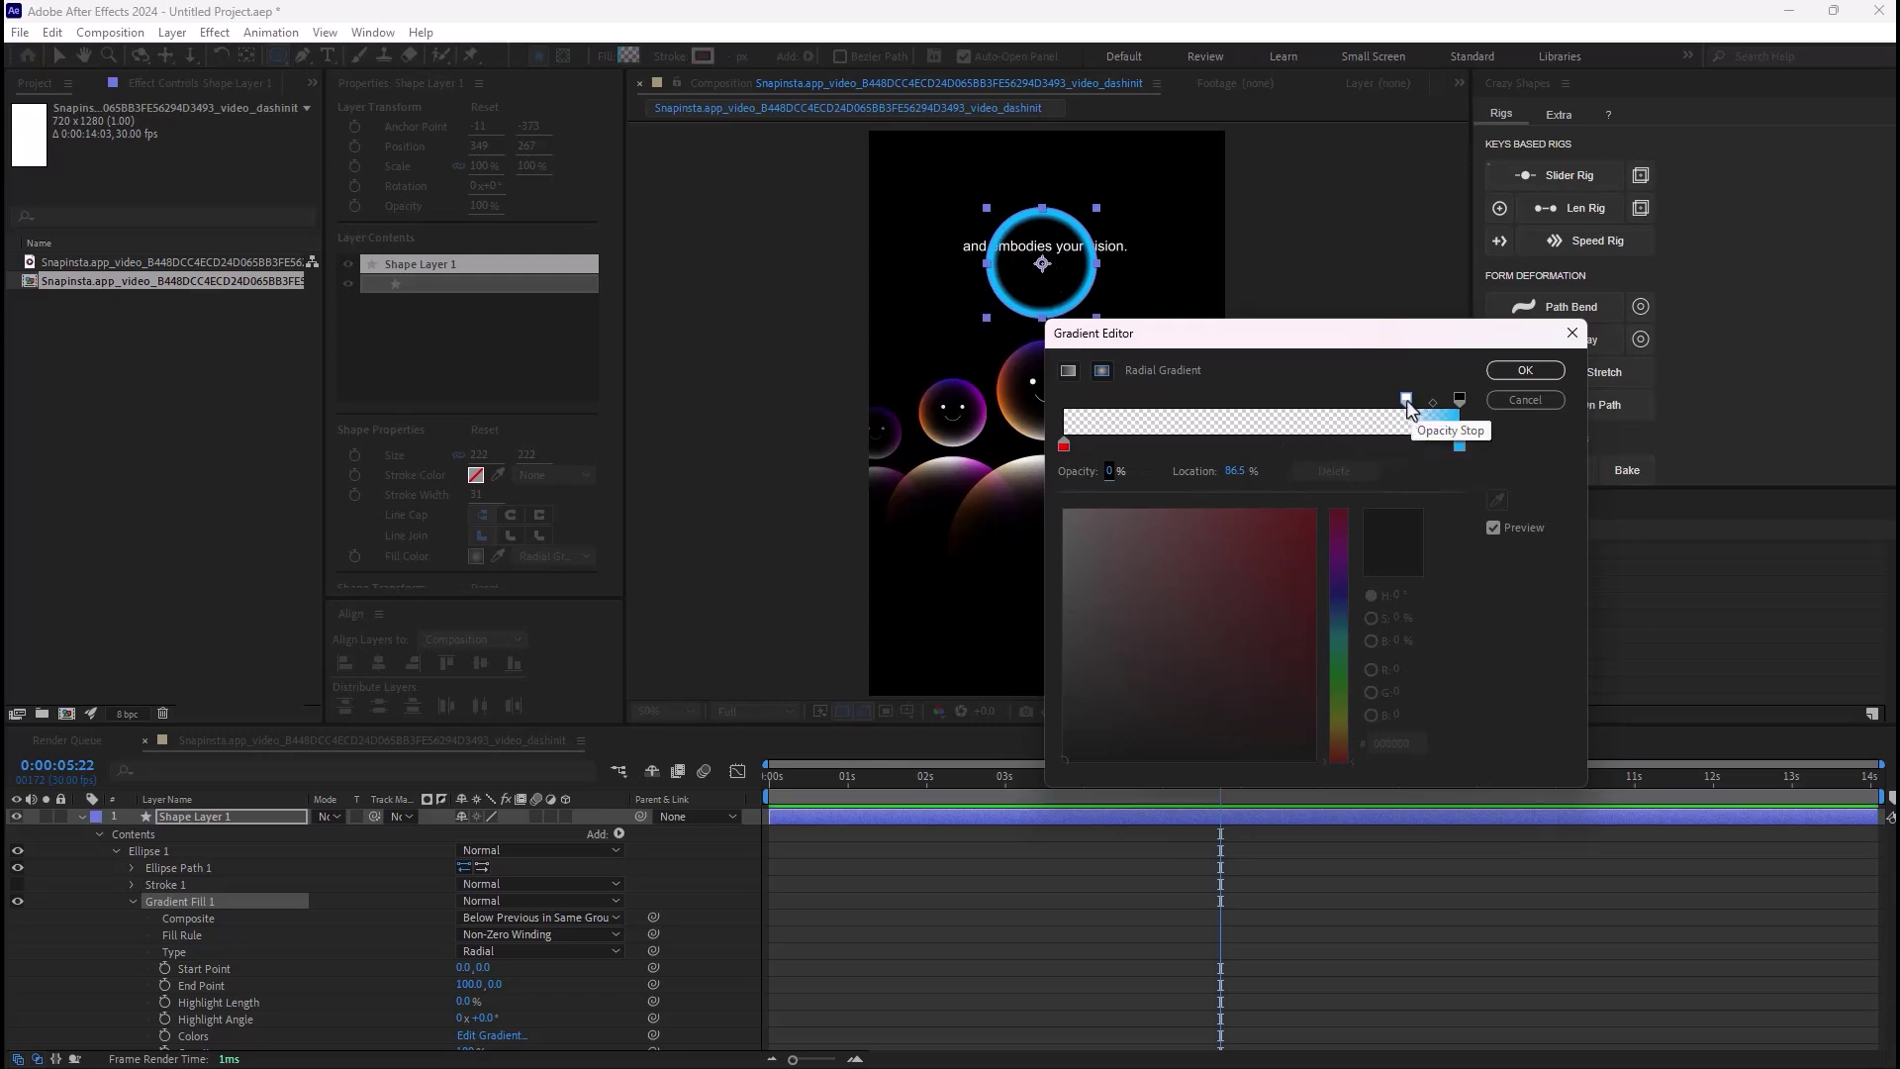
{"action": "left_click_drag", "start_coordinate": [1407, 400], "coordinate": [1351, 400]}
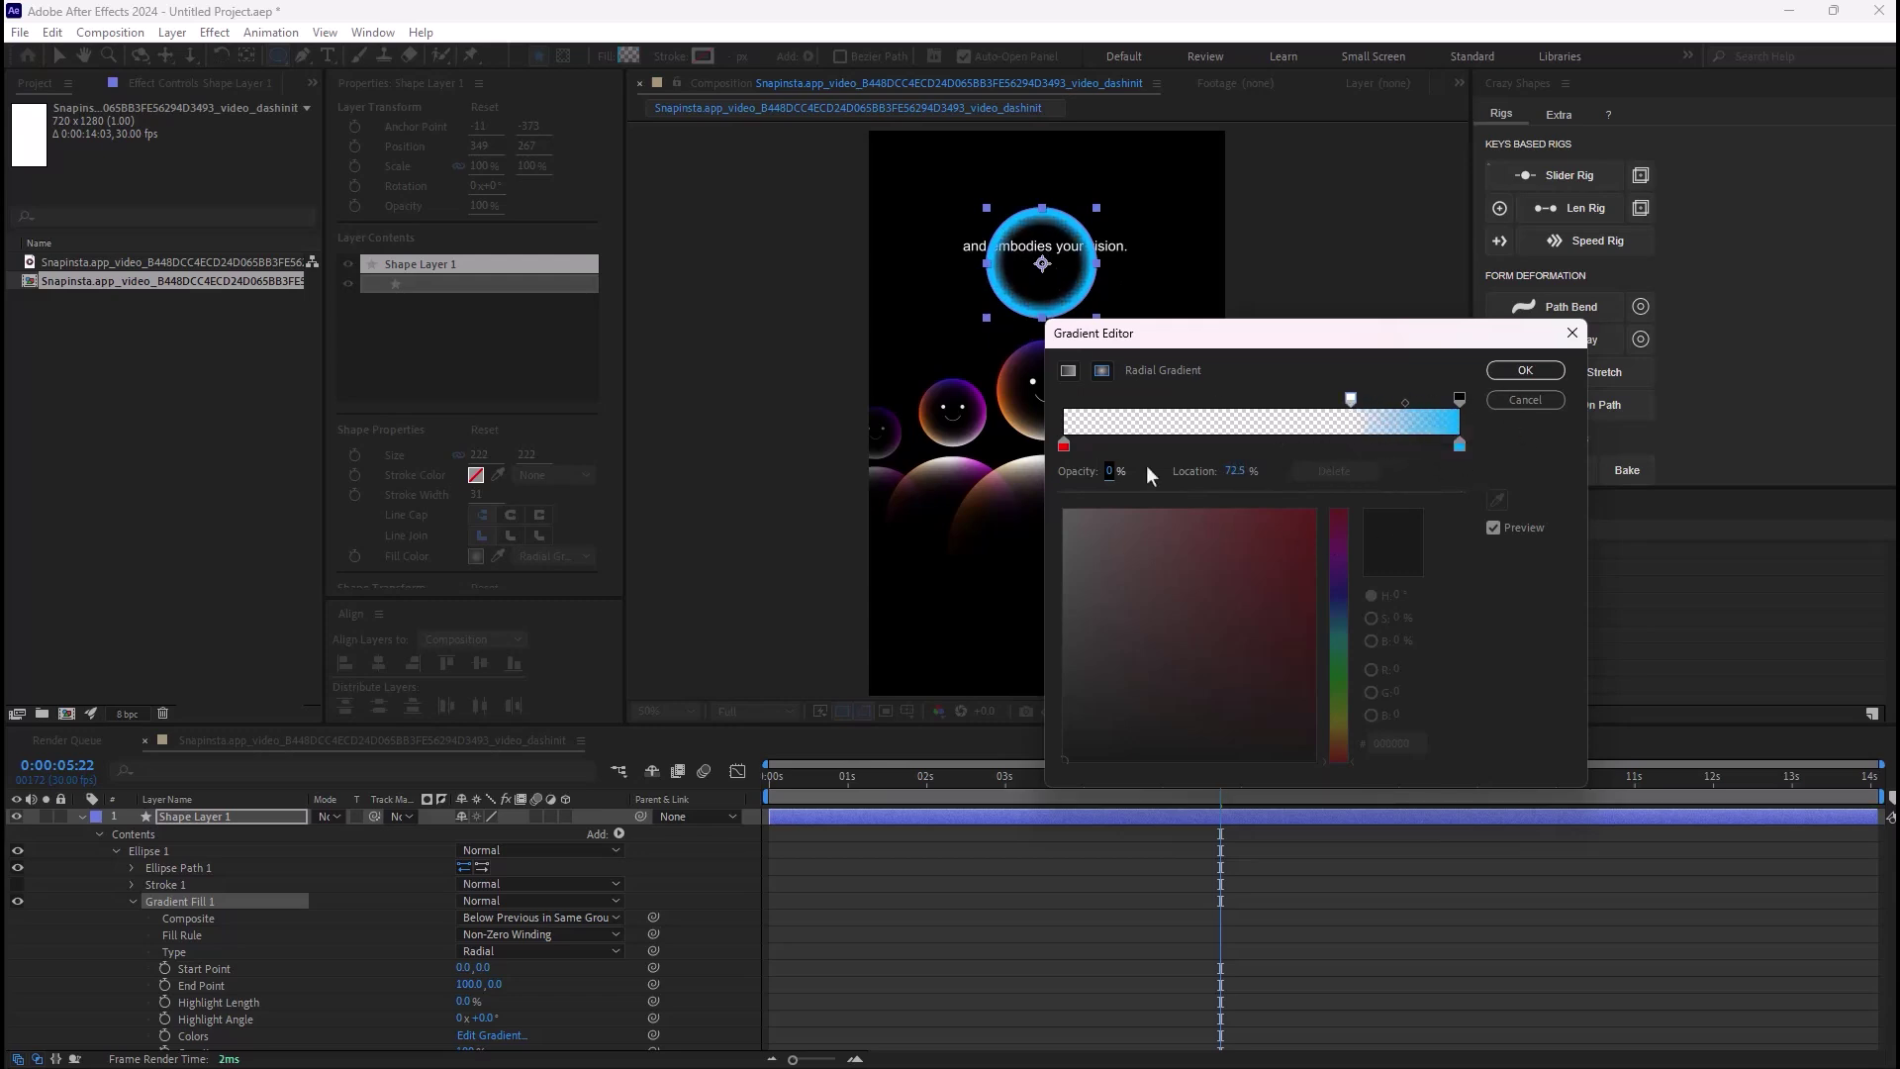
Step: Set both the red colour stop and the transparent opacity stop to a location of 75%
{"action": "left_click_drag", "start_coordinate": [1064, 446], "coordinate": [1352, 447]}
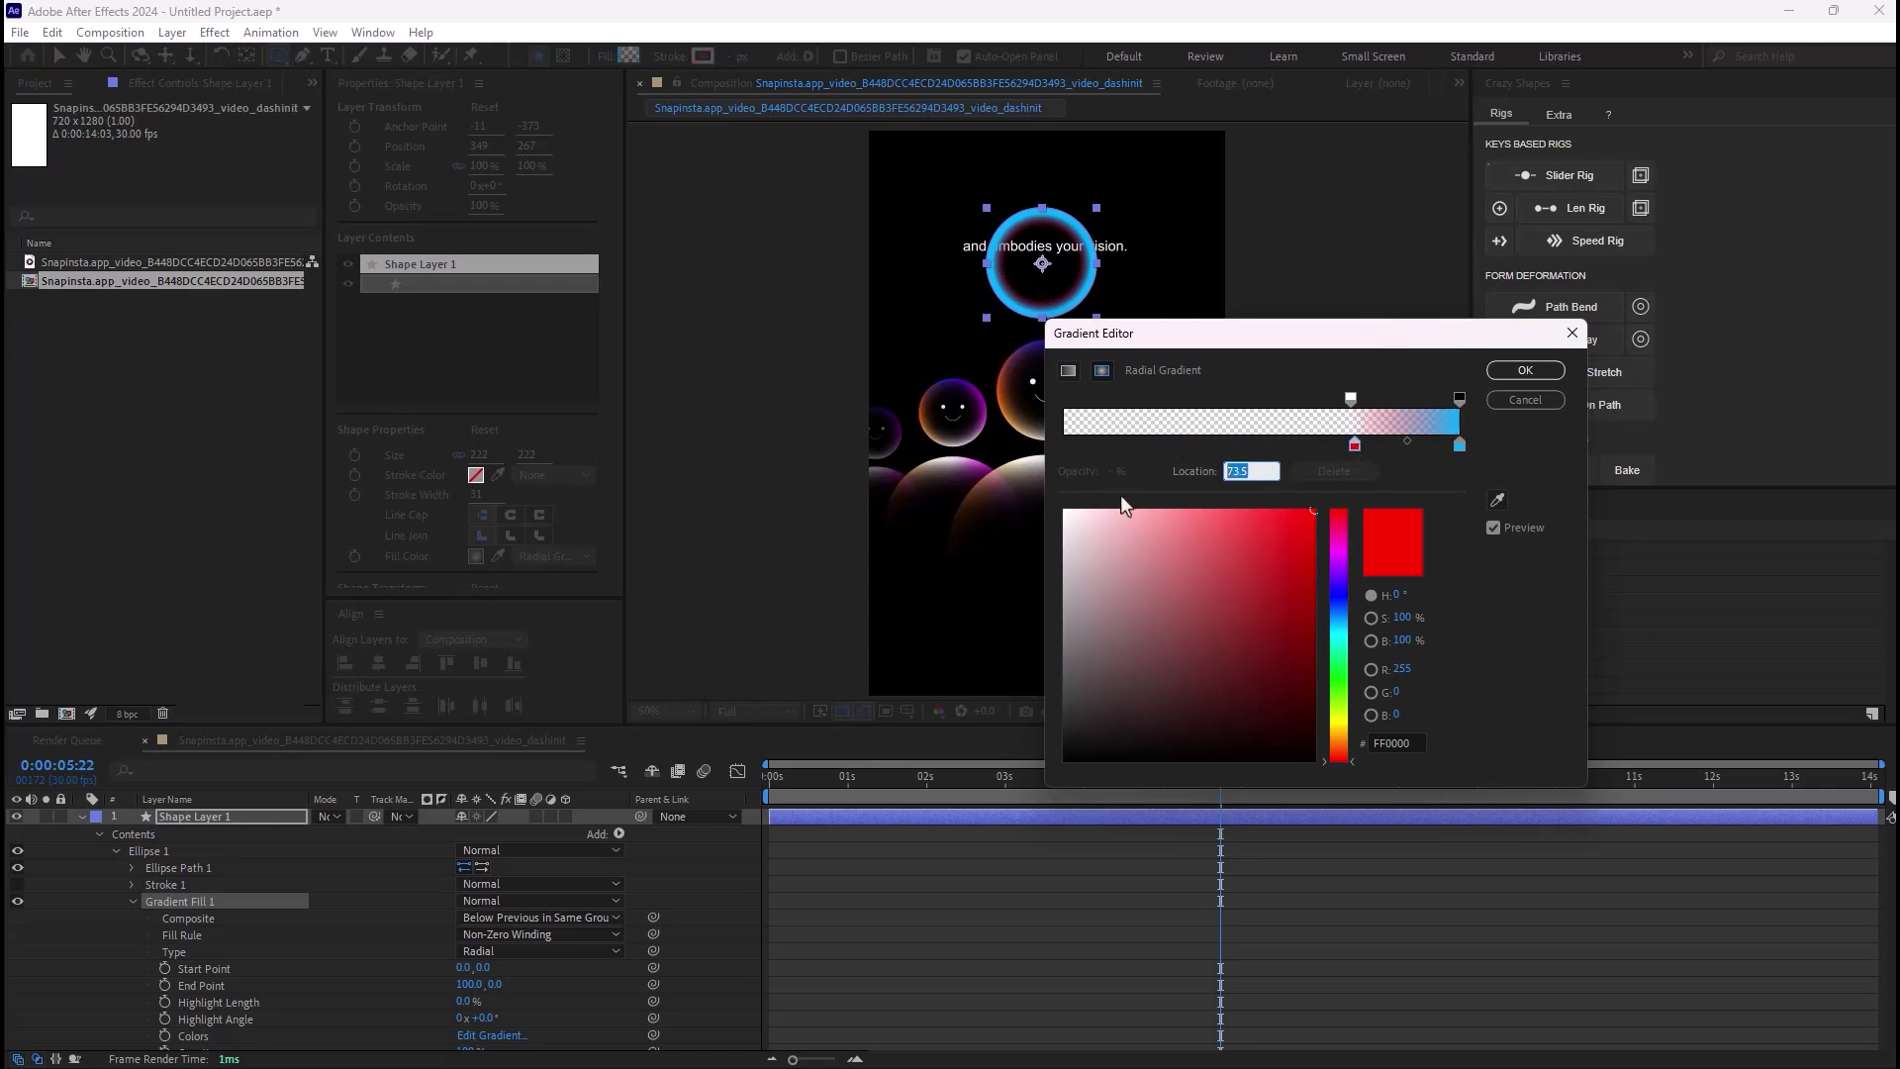
{"action": "type", "text": "75"}
{"action": "left_click", "coordinate": [1352, 399]}
{"action": "type", "text": "75"}
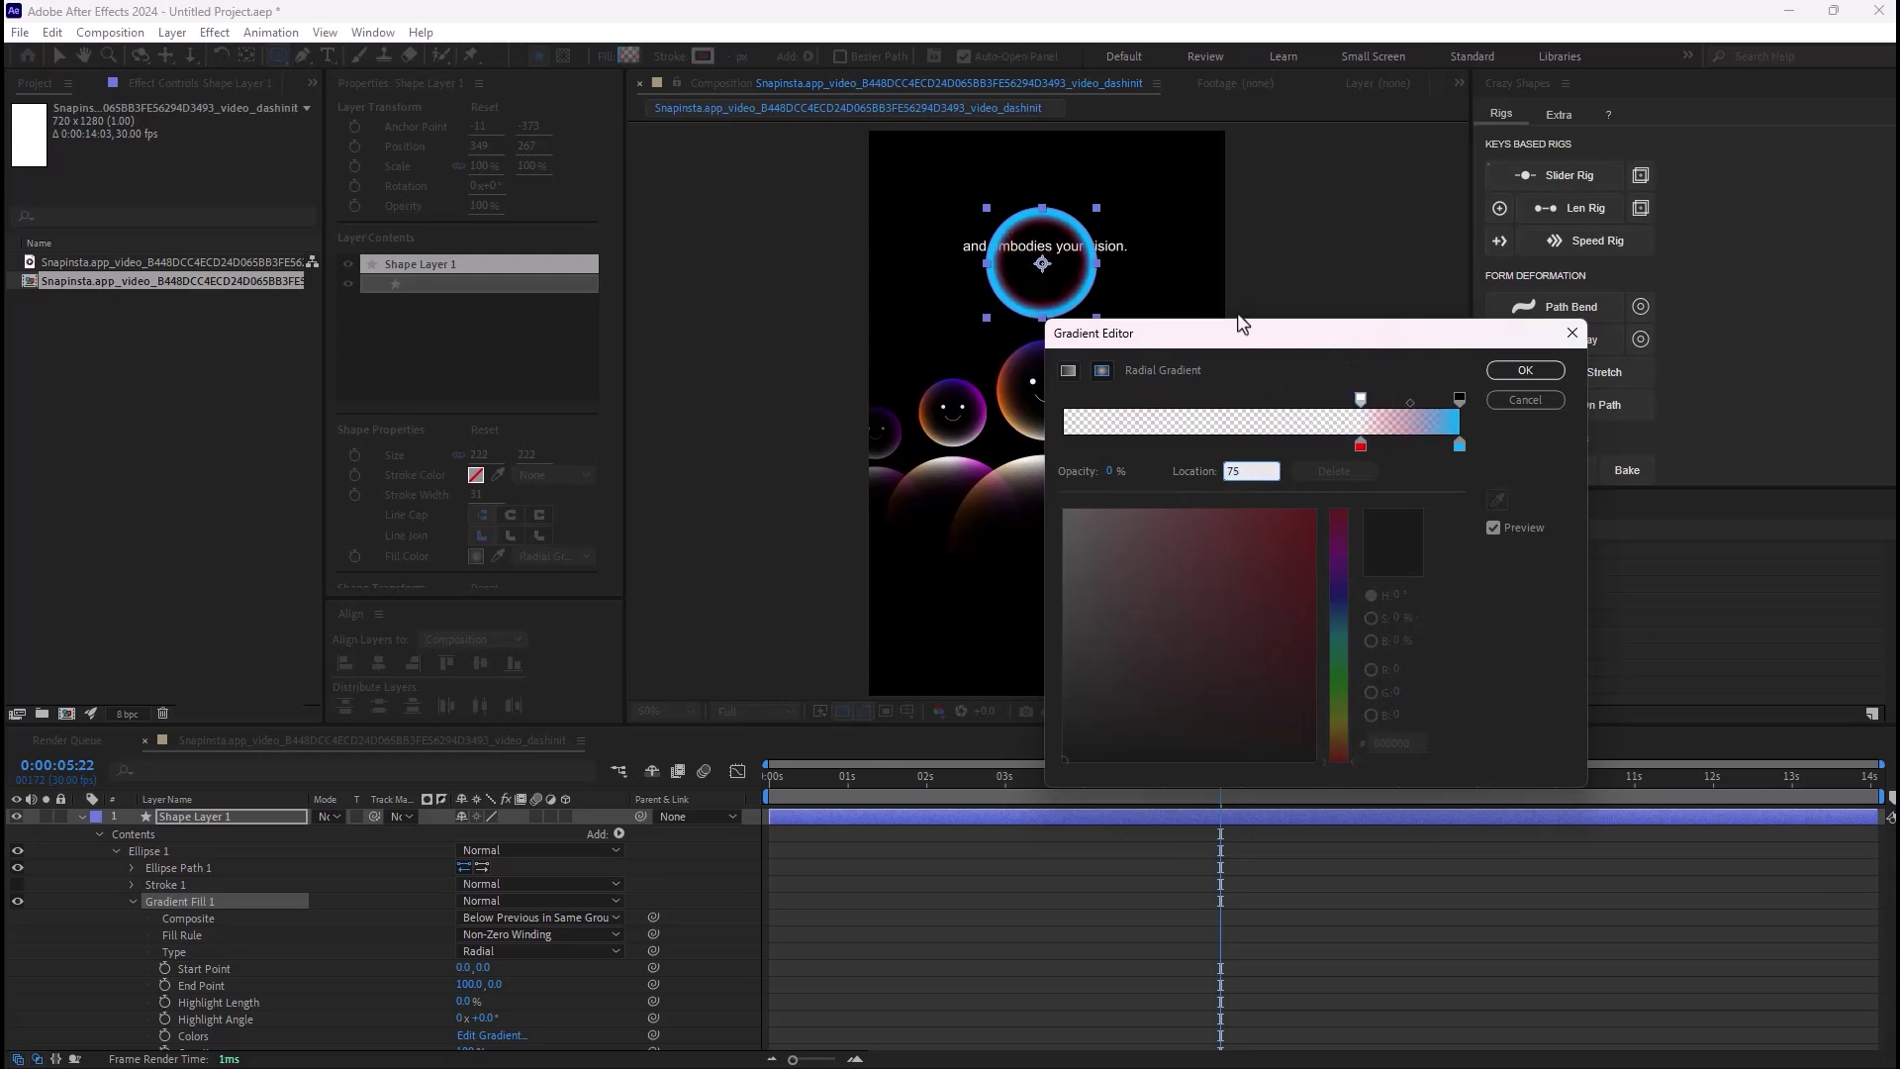
{"action": "left_click_drag", "start_coordinate": [1239, 321], "coordinate": [1206, 341]}
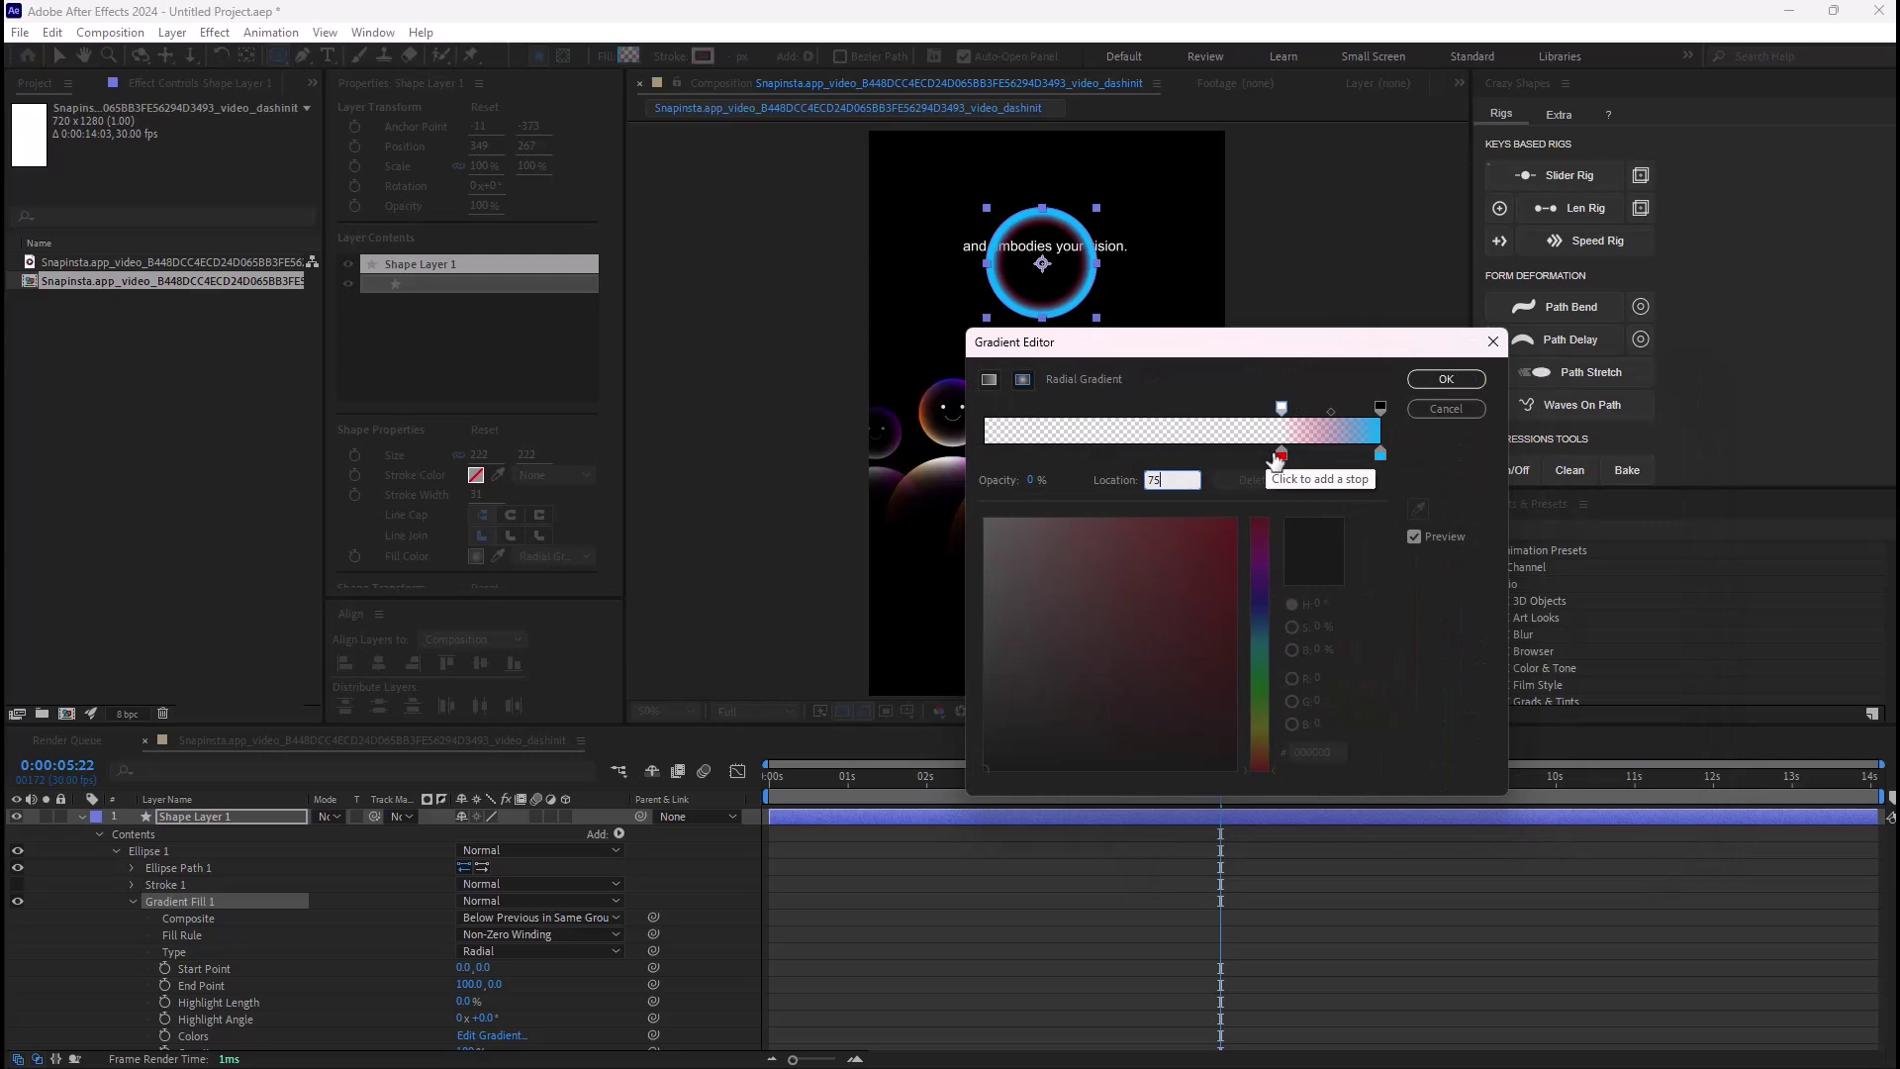
Step: Set the inner colour stop to black 000000 and sample dark purple 241774 from the central head's upper edge for the outer stop
{"action": "left_click", "coordinate": [1280, 456]}
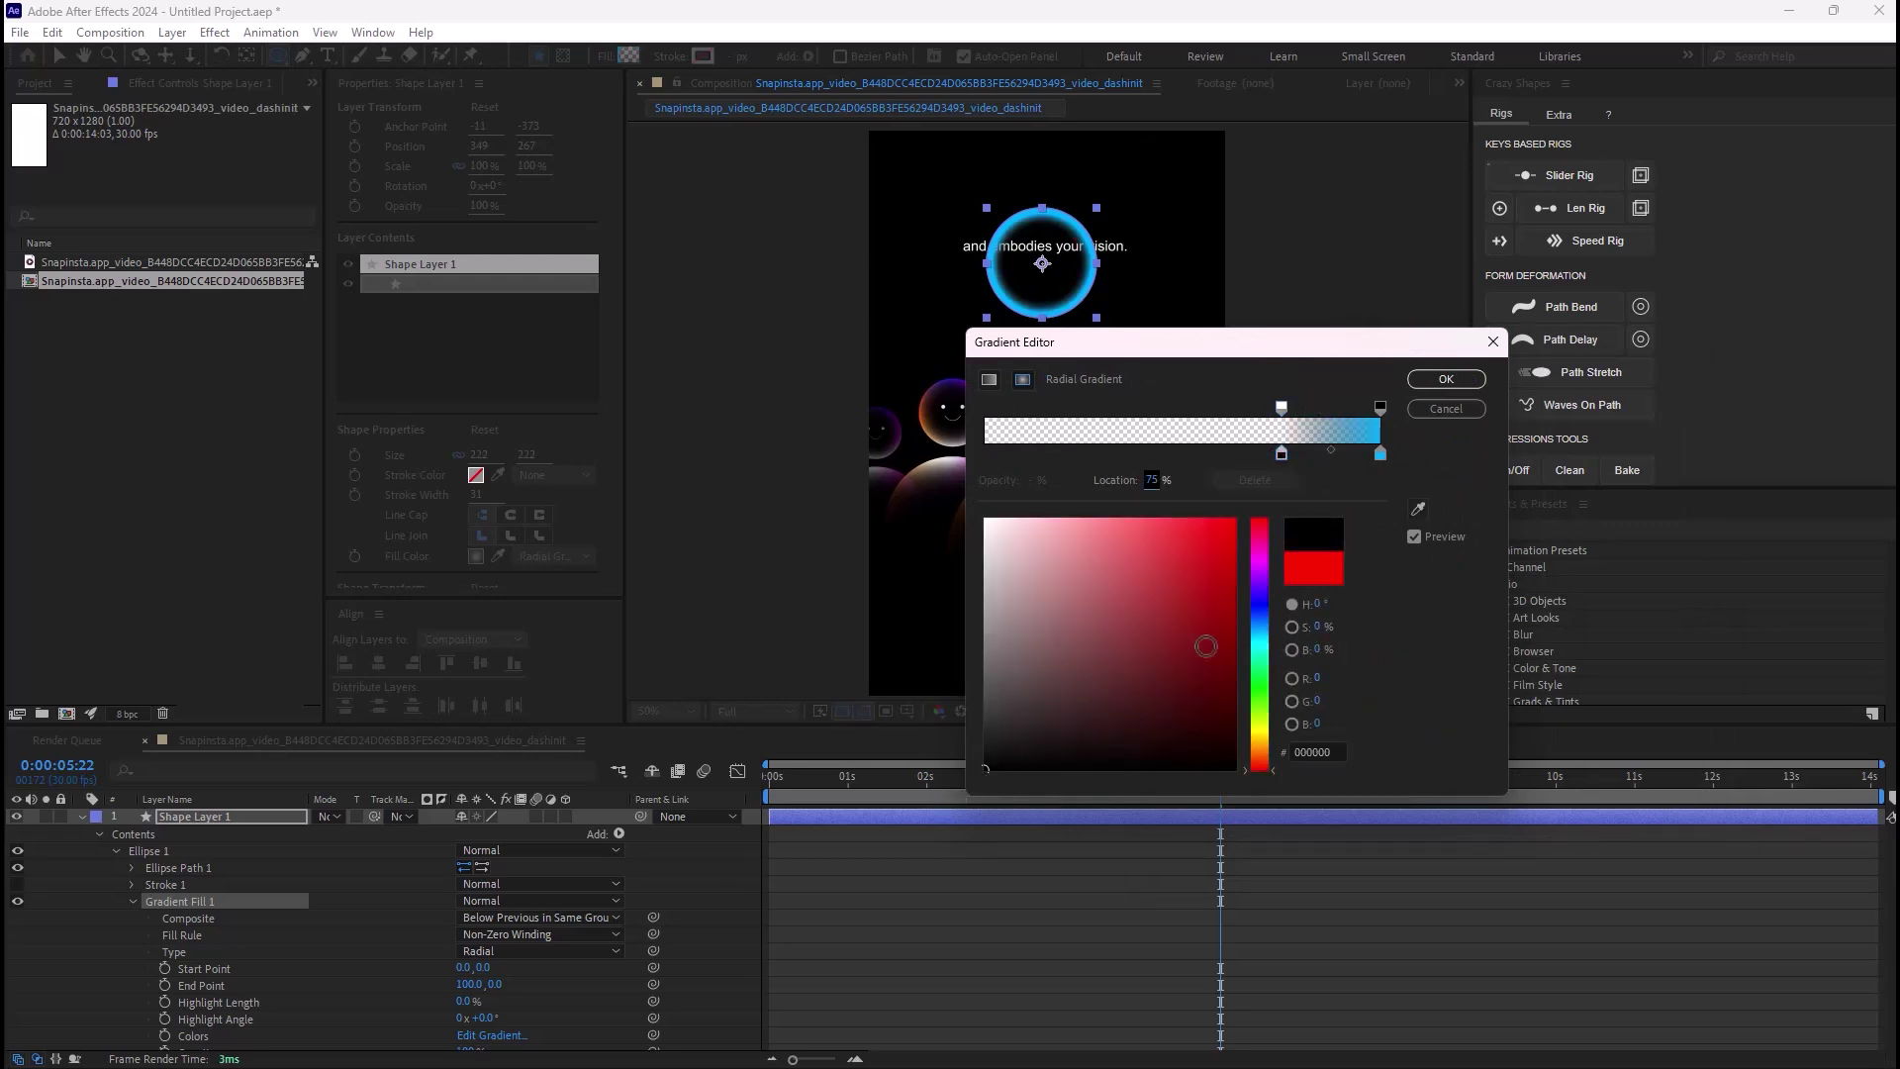
{"action": "left_click", "coordinate": [1381, 455]}
{"action": "left_click_drag", "start_coordinate": [1298, 340], "coordinate": [1566, 346]}
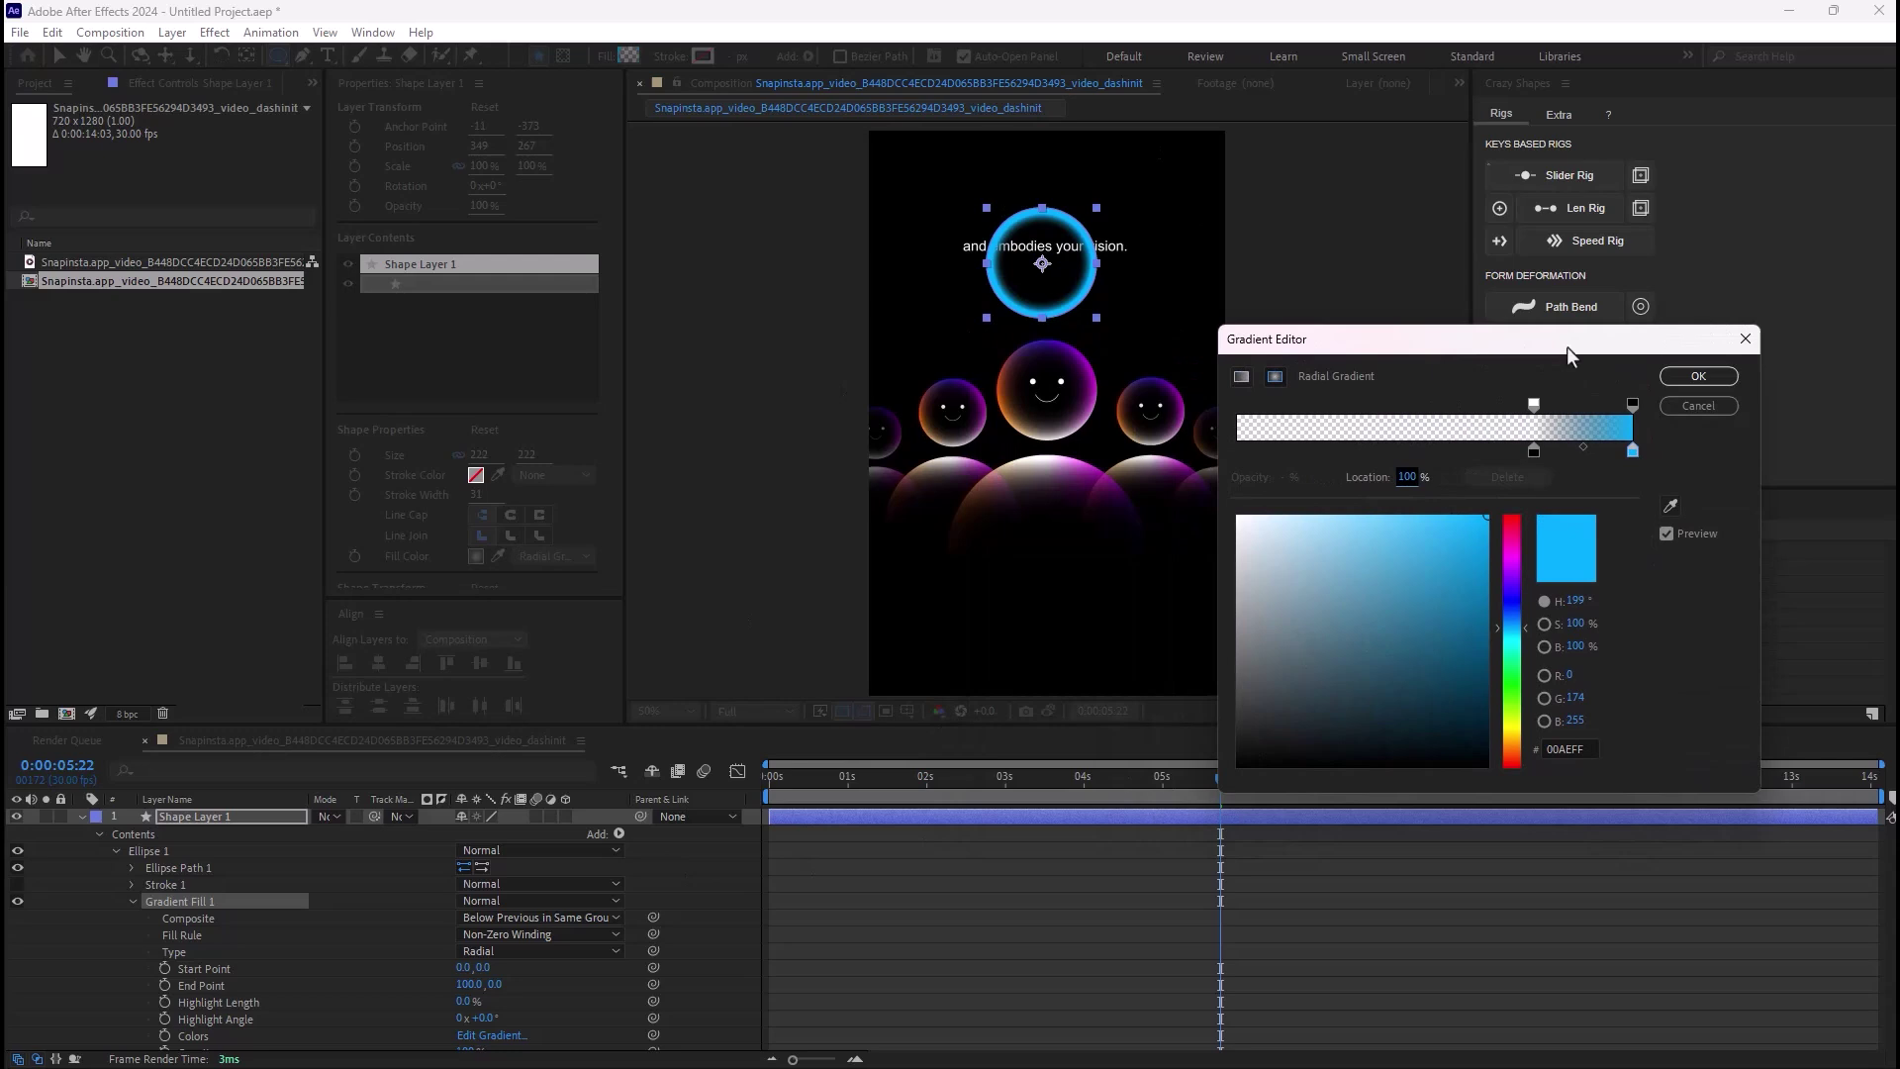
{"action": "left_click", "coordinate": [1670, 506]}
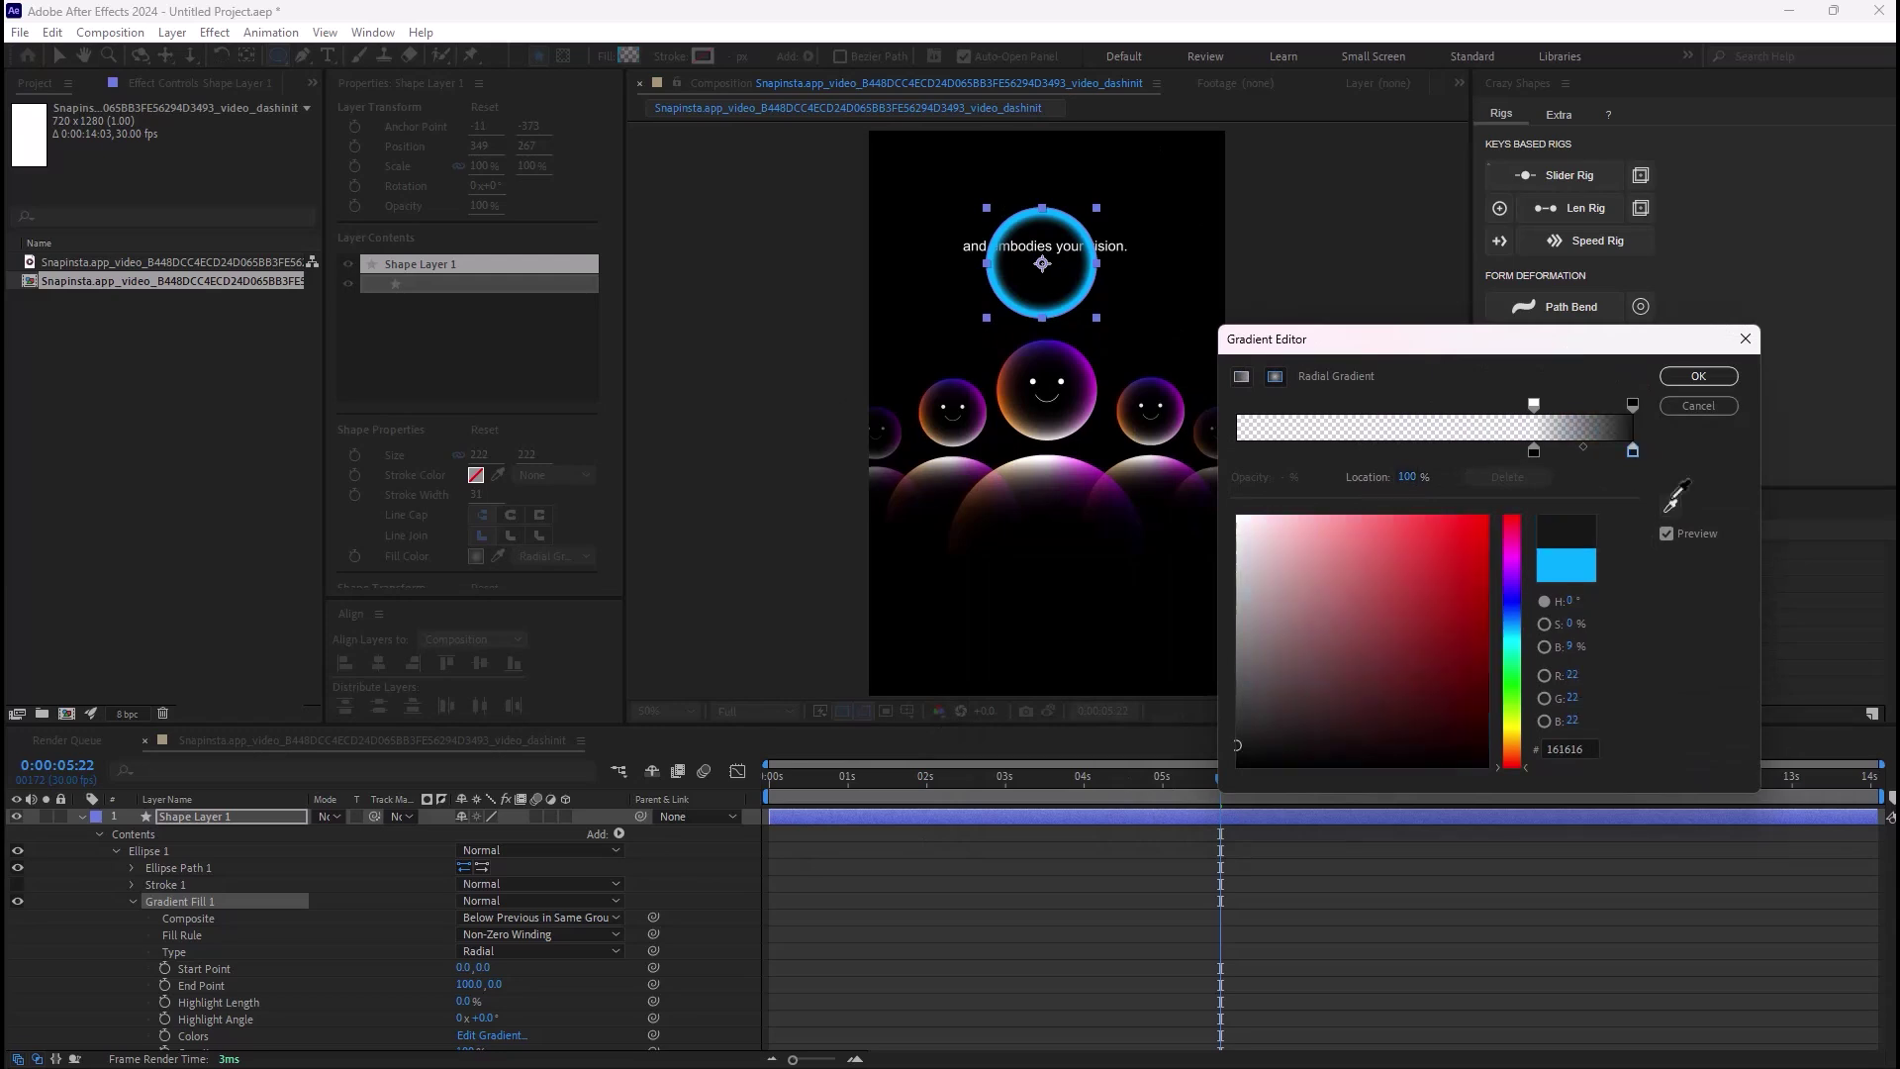
{"action": "left_click", "coordinate": [1051, 337]}
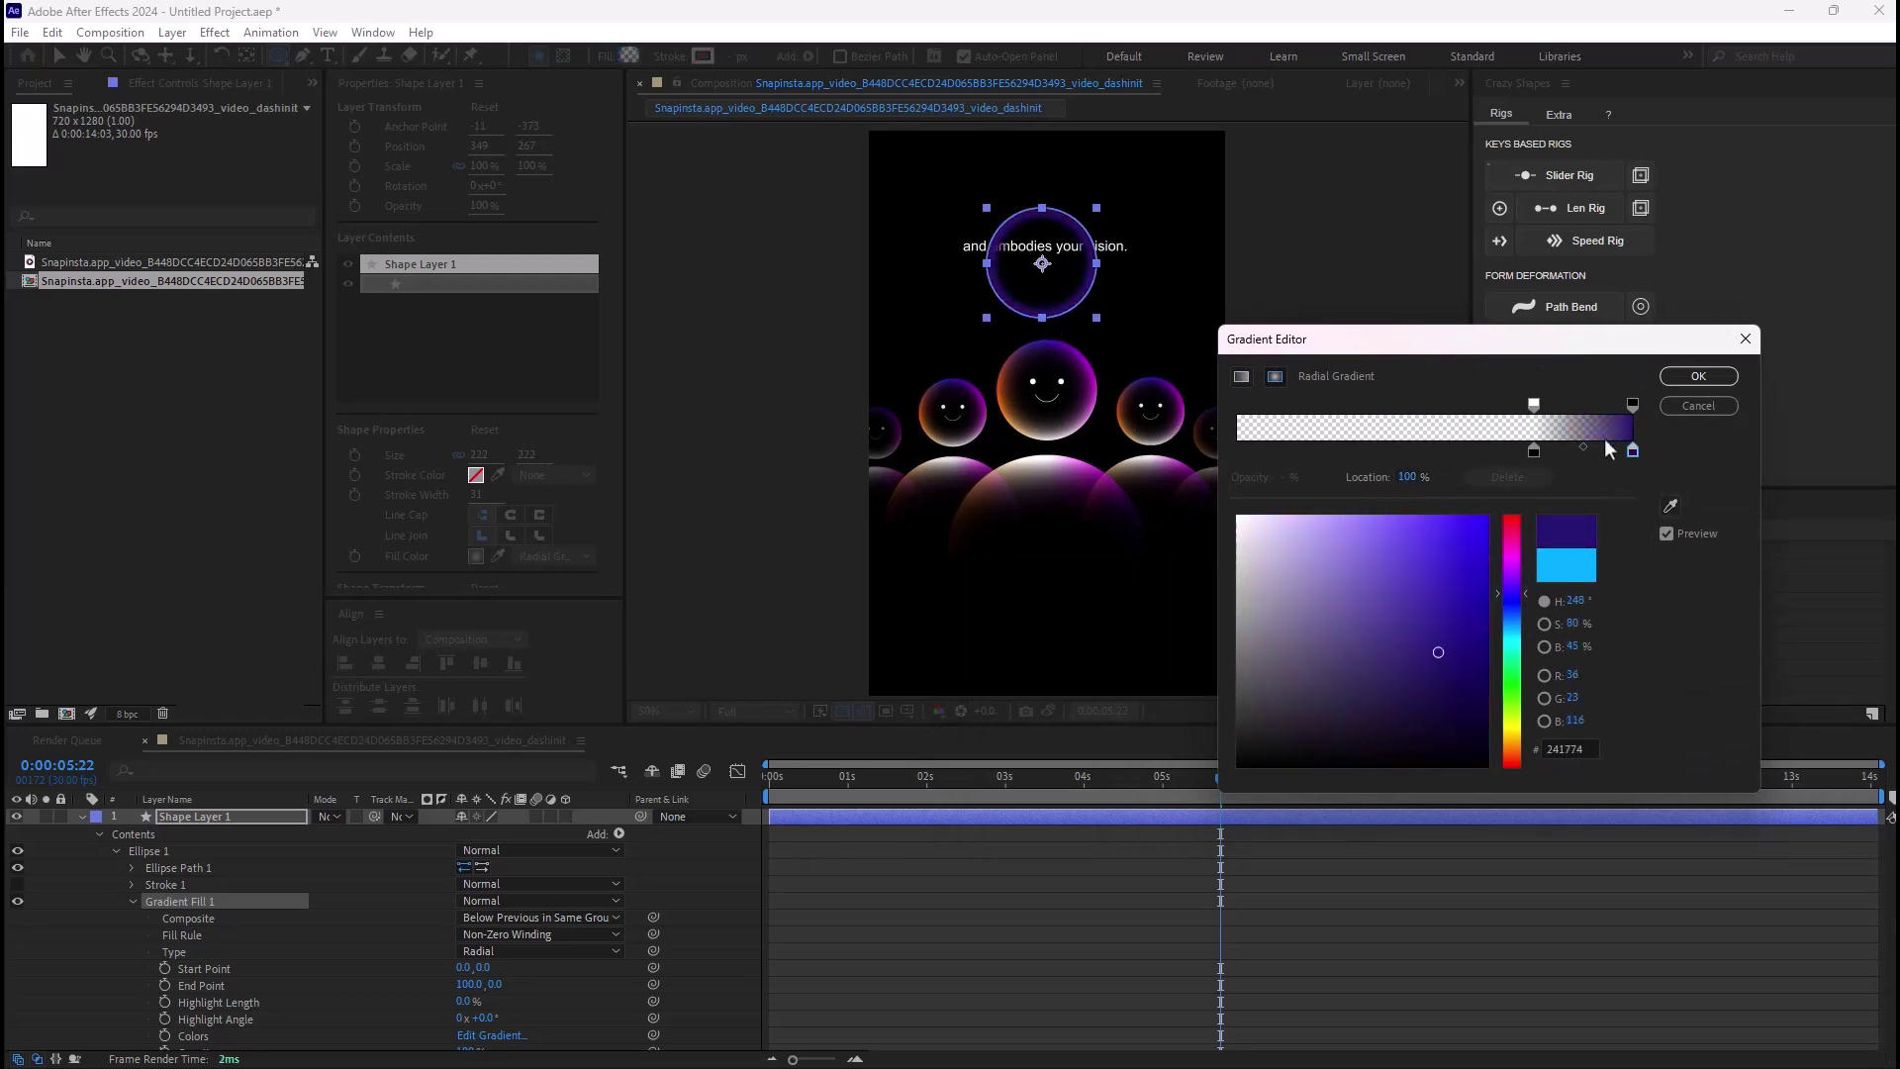
{"action": "left_click", "coordinate": [1695, 377]}
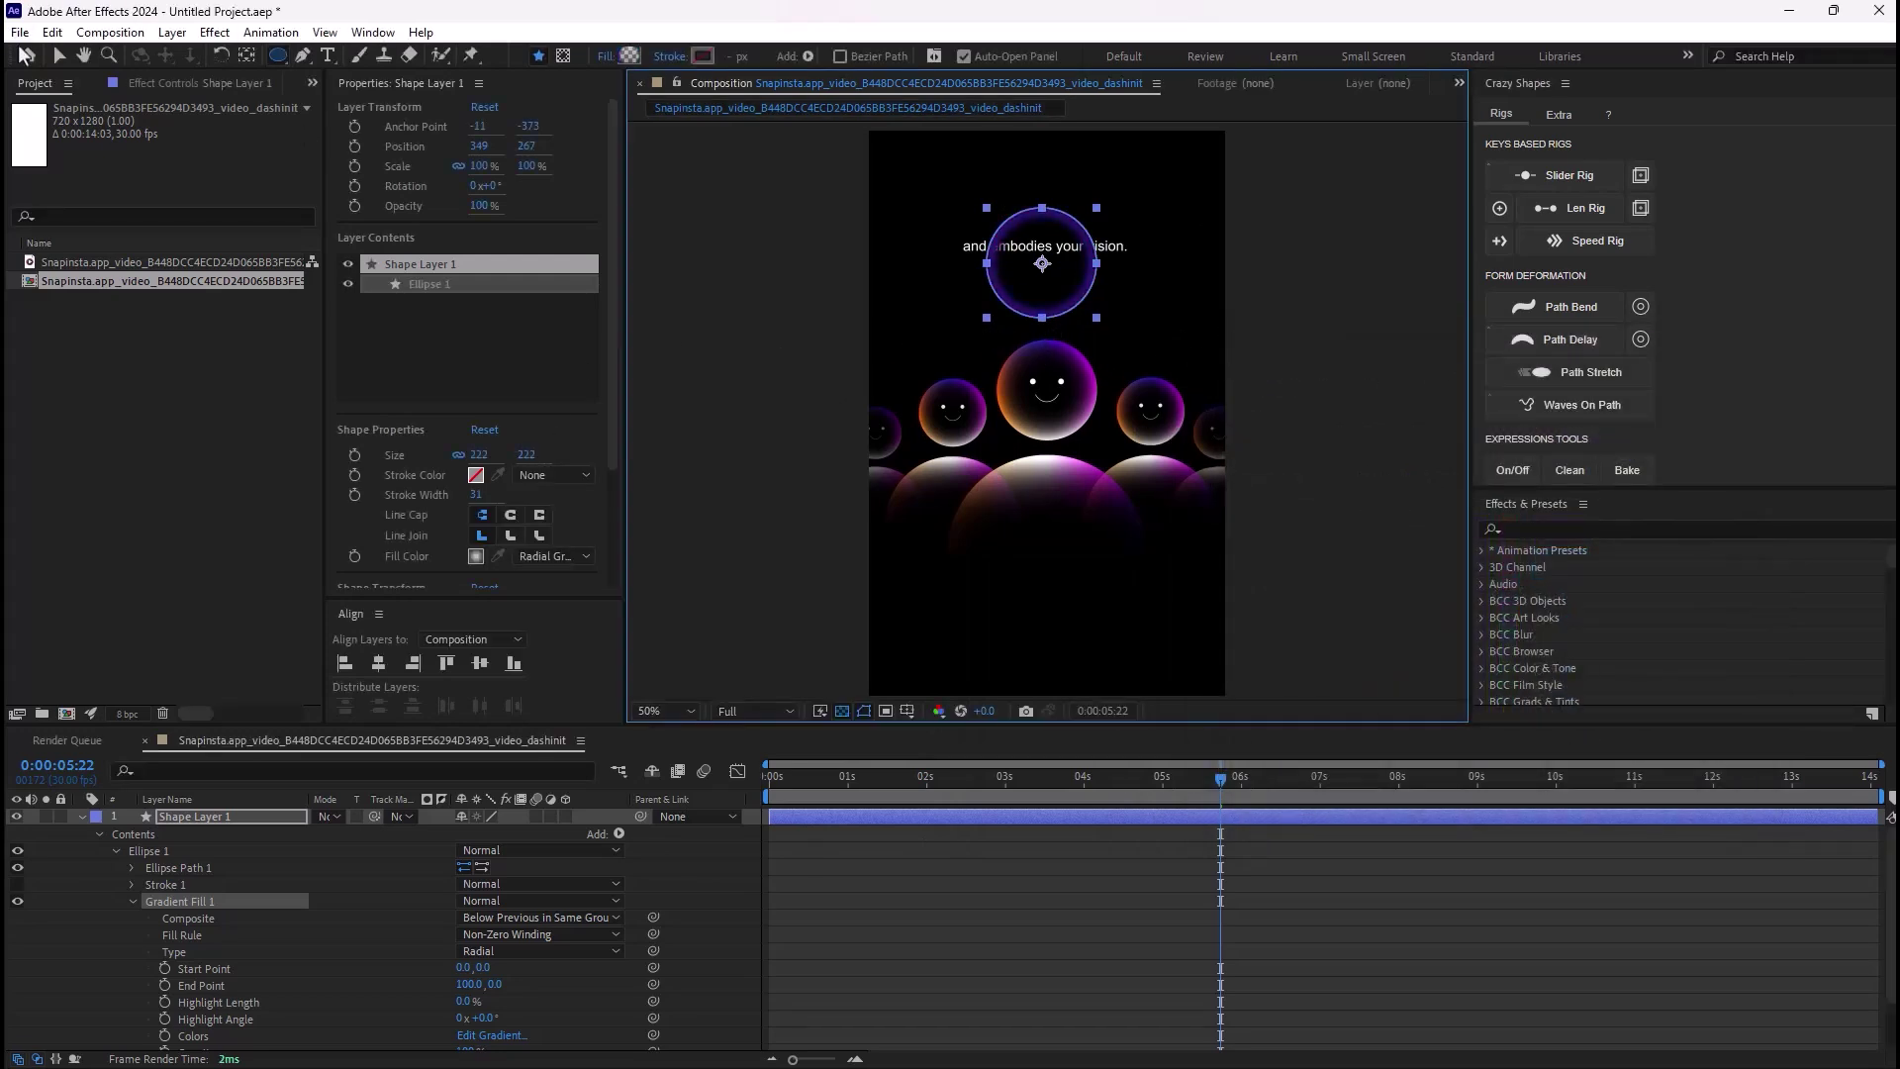
Step: Try placing the circle's gradient start point near its upper edge at -22, -102 and the end point toward the lower right at 43, 88
{"action": "key", "text": "/"}
{"action": "scroll", "coordinate": [1032, 230], "scroll_direction": "up", "scroll_amount": 5}
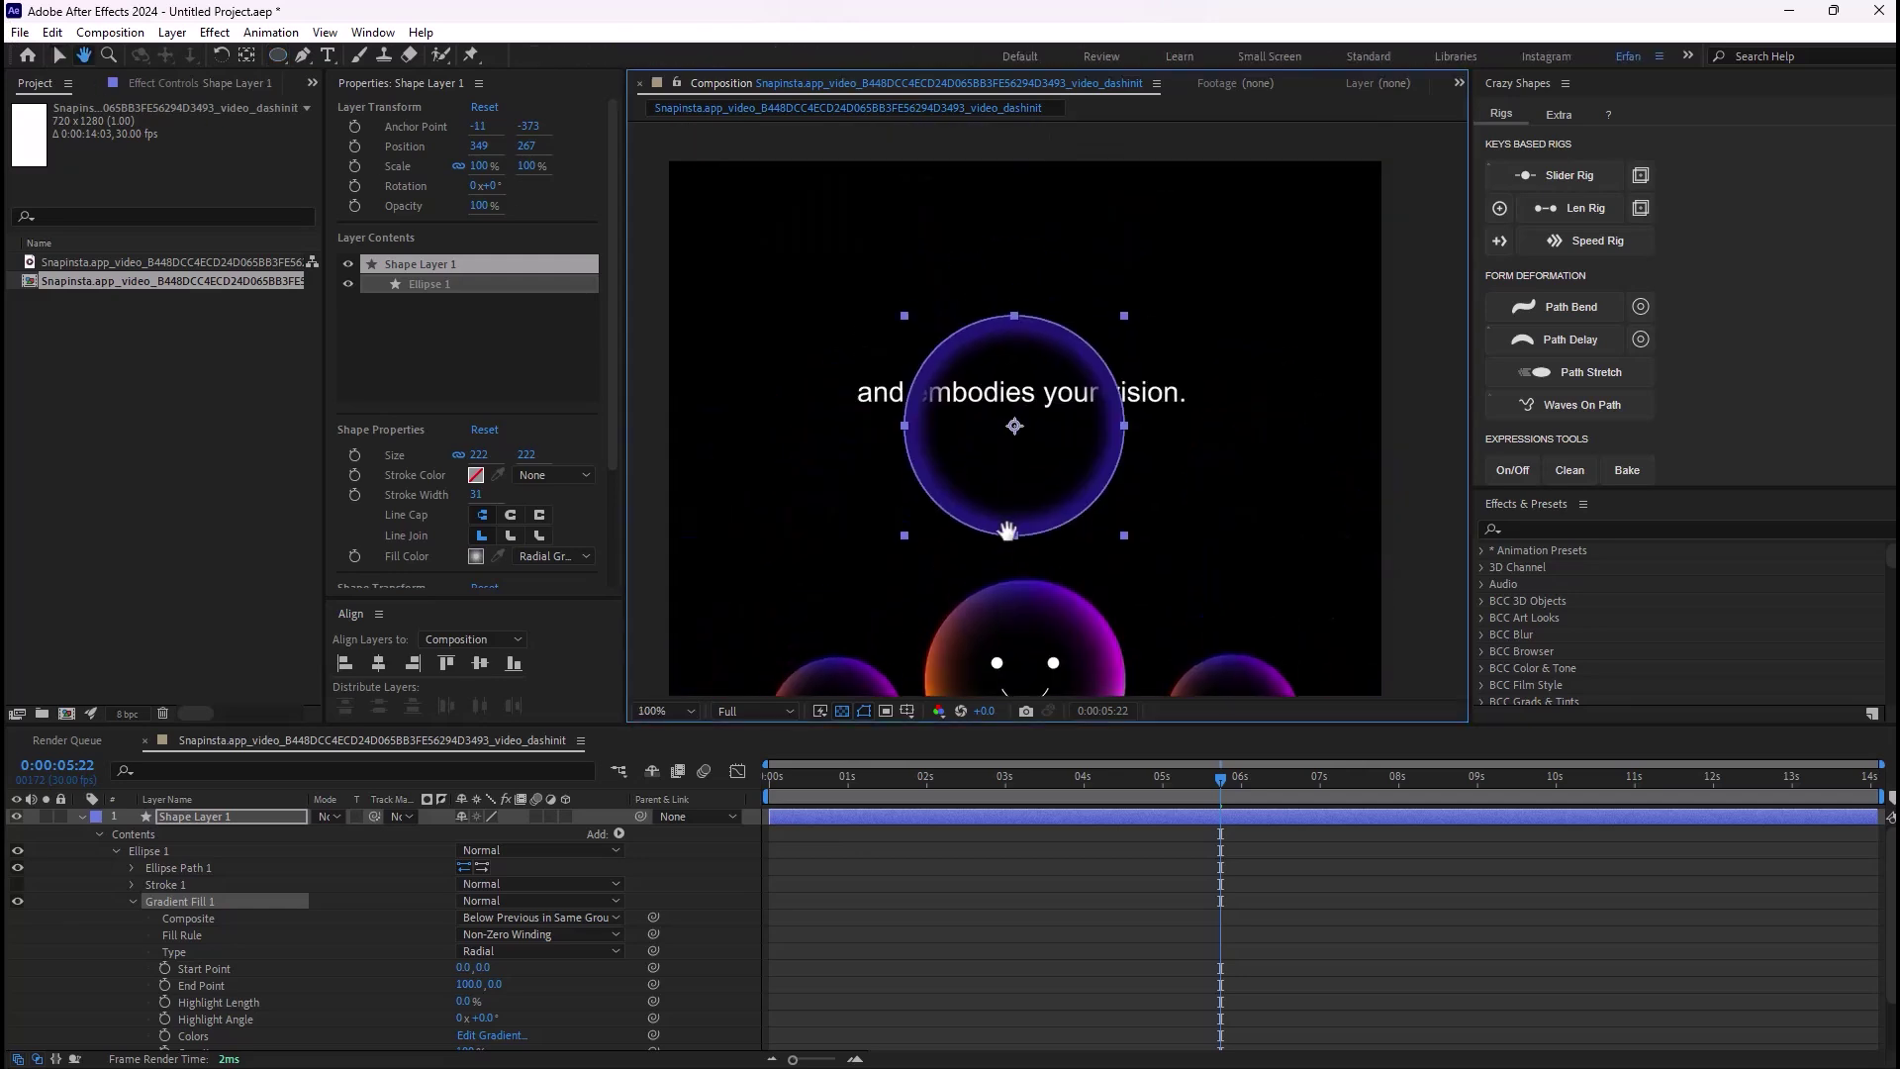
{"action": "key", "text": "period"}
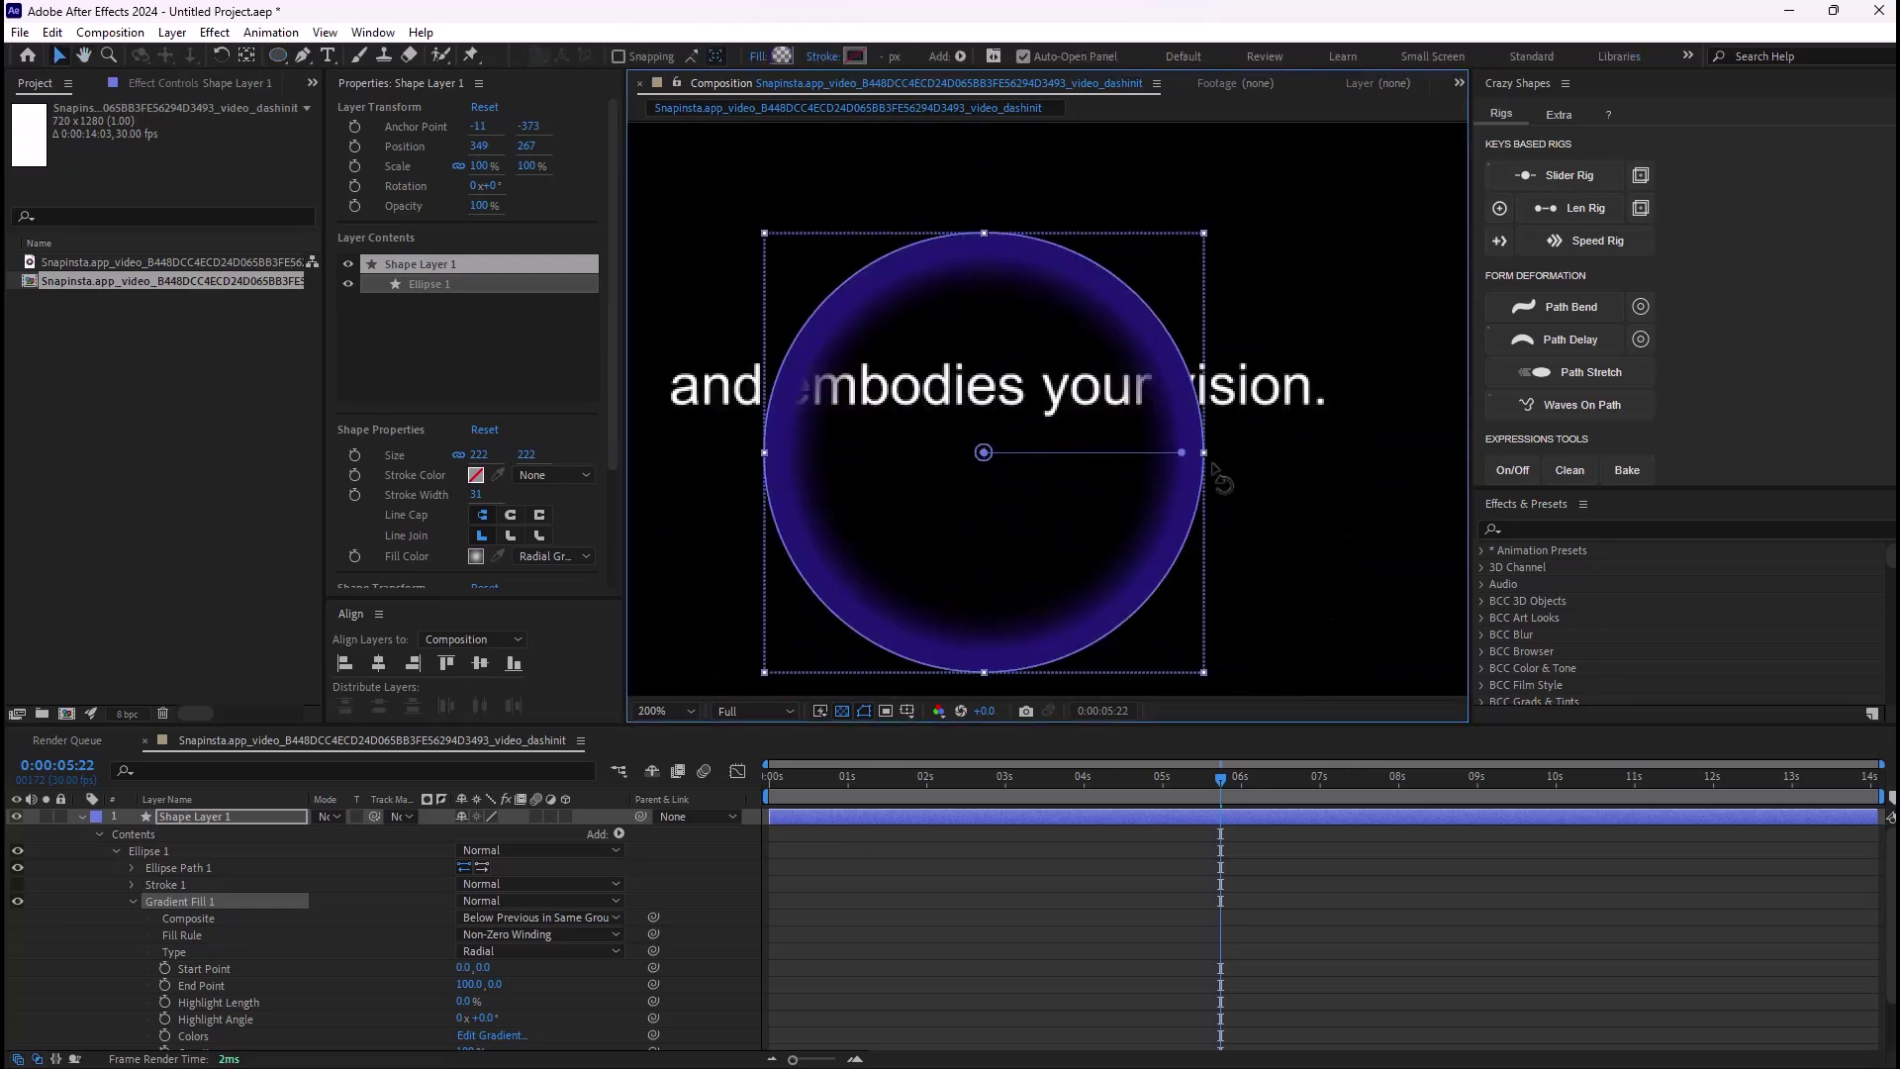
{"action": "left_click_drag", "start_coordinate": [984, 453], "coordinate": [941, 253]}
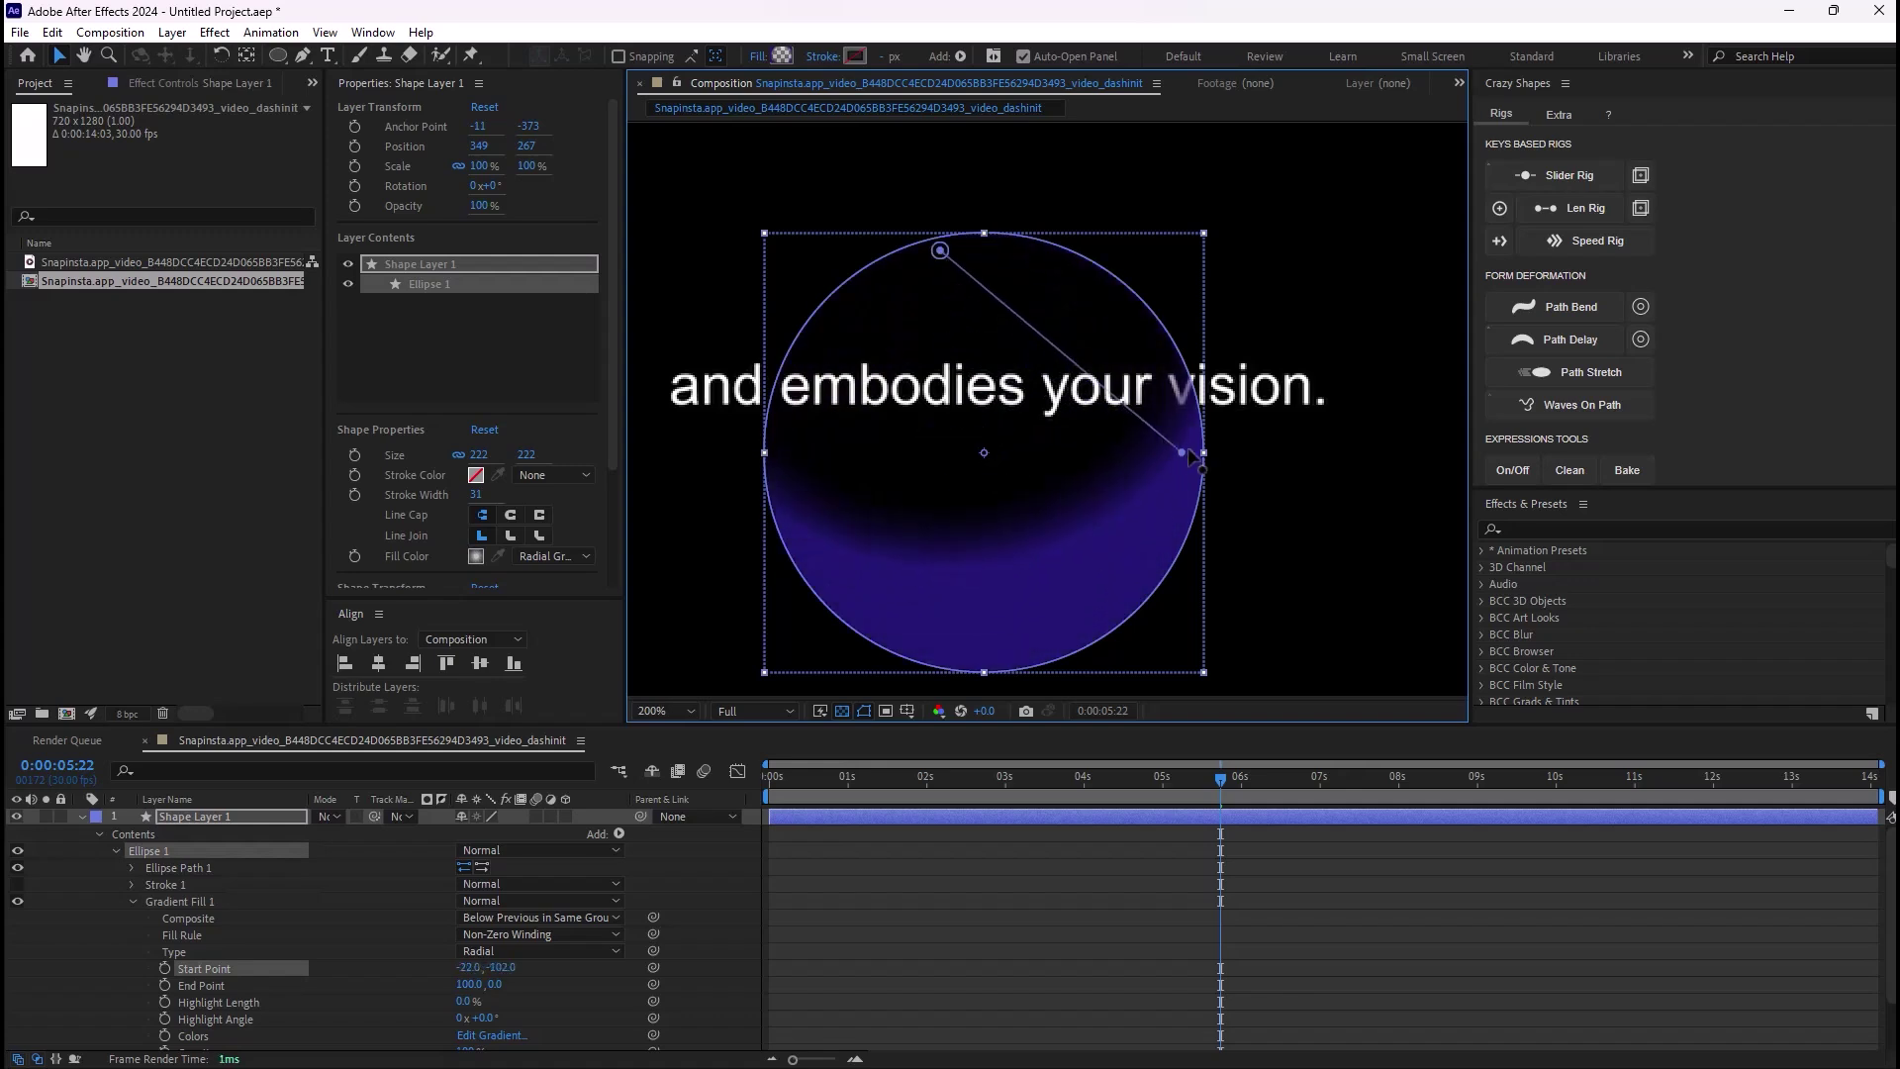
{"action": "left_click_drag", "start_coordinate": [1189, 454], "coordinate": [1072, 632]}
{"action": "scroll", "coordinate": [1047, 390], "scroll_direction": "down", "scroll_amount": 4}
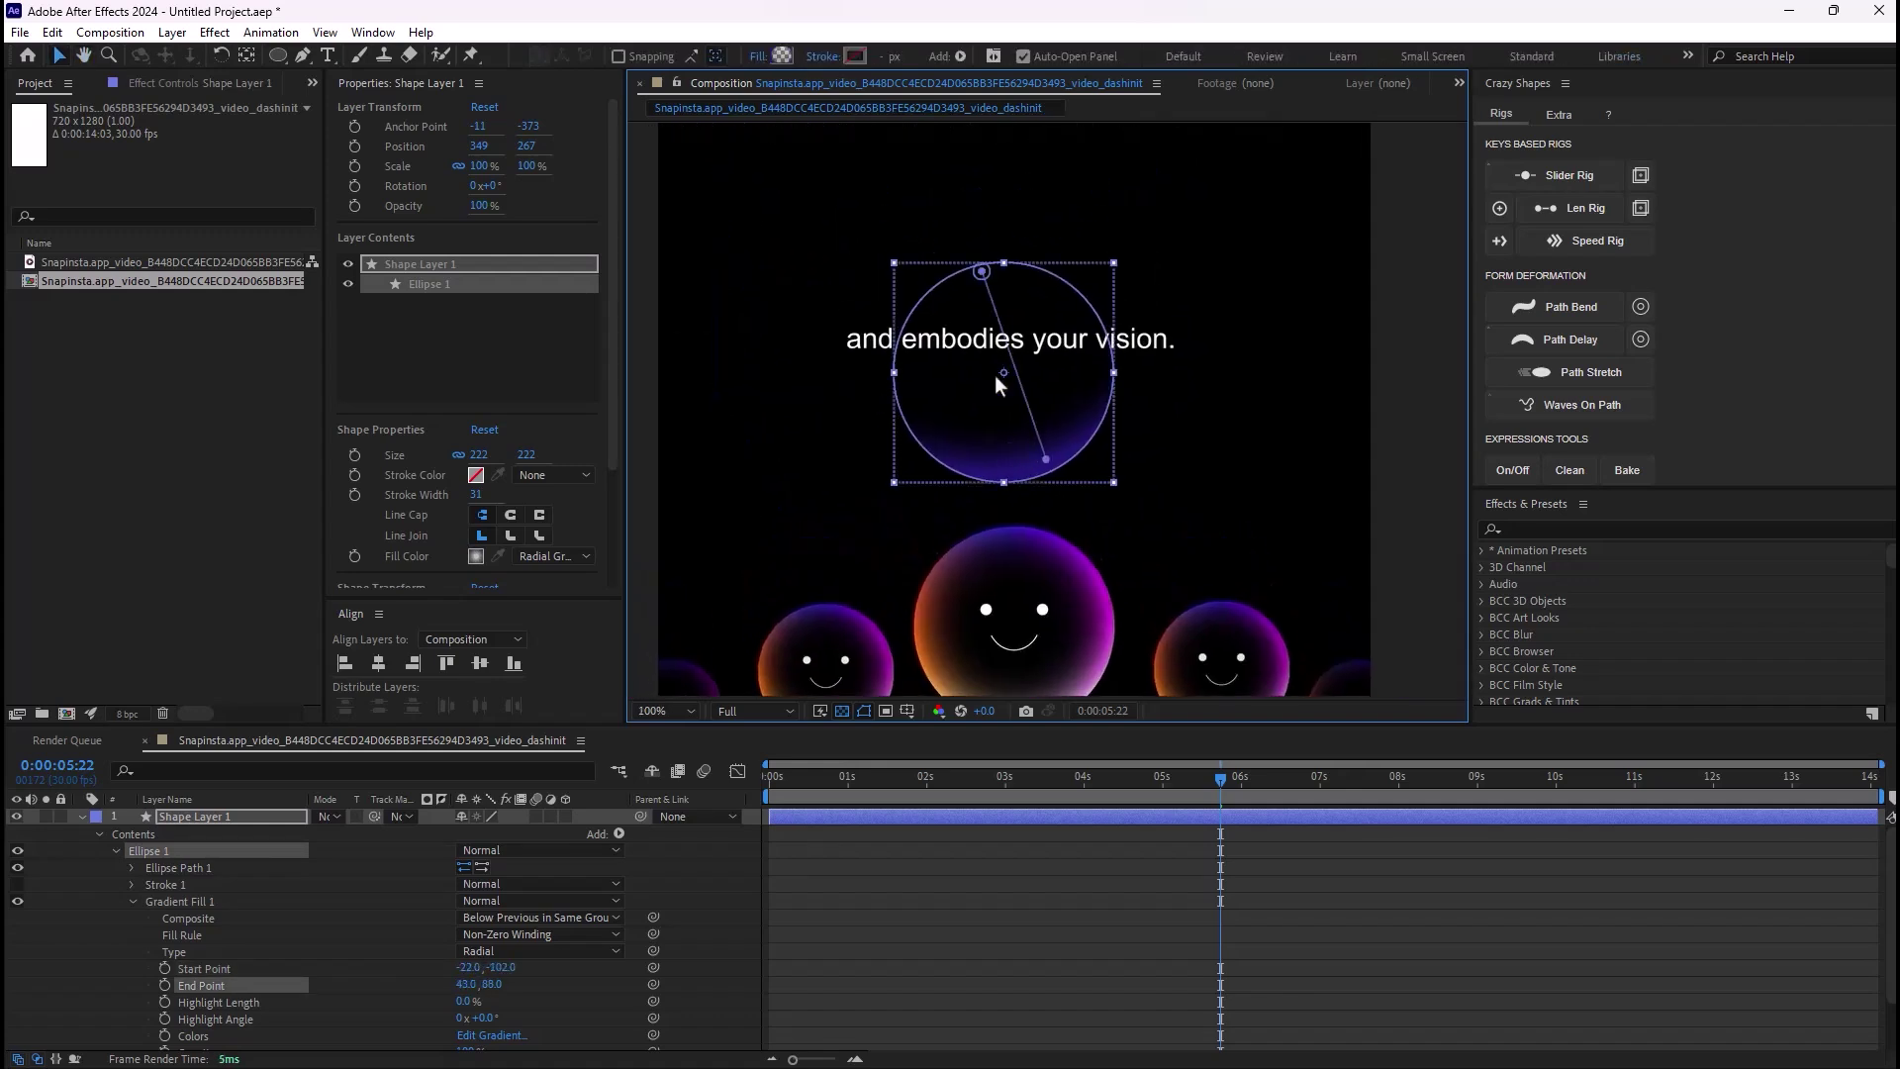
Step: Flip the circle's radial gradient, placing the start point just below the circle at 0, 118 and the end point near its upper edge at -23, -105
{"action": "left_click_drag", "start_coordinate": [981, 271], "coordinate": [990, 472]}
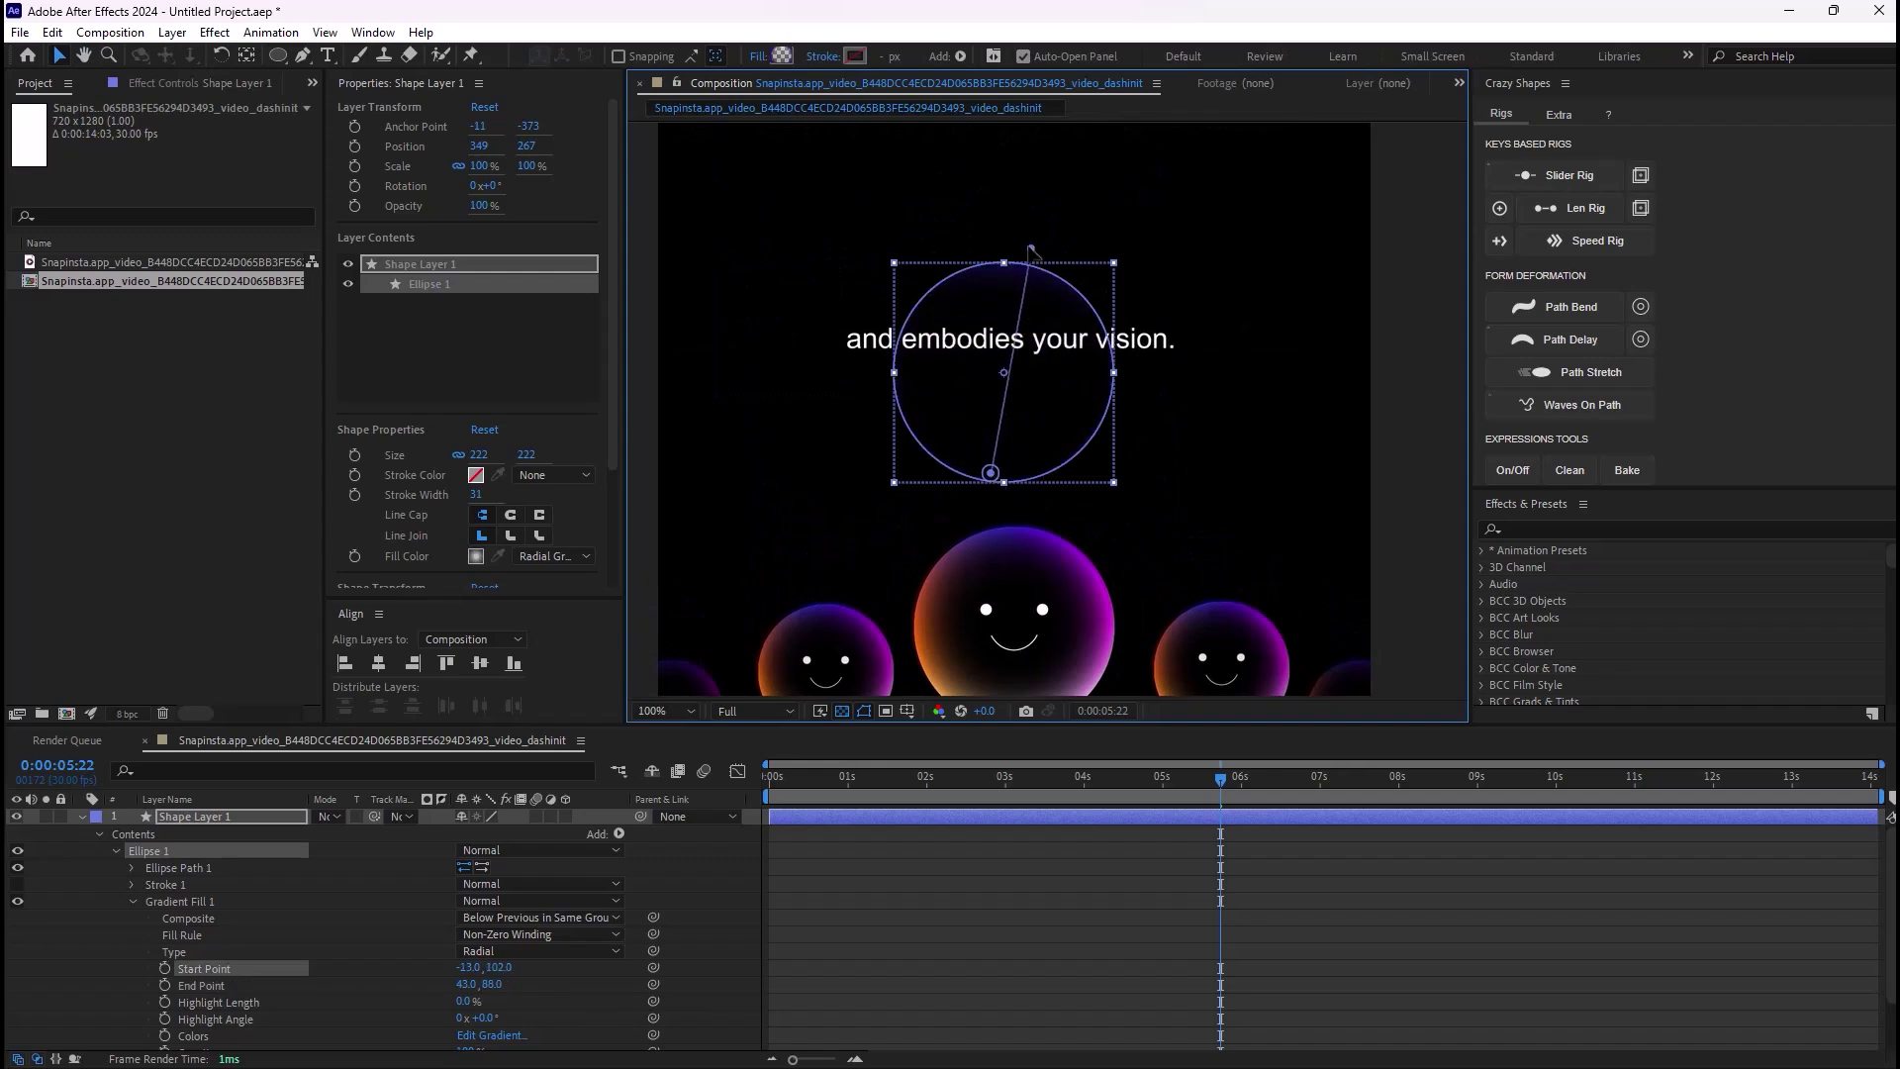
{"action": "left_click_drag", "start_coordinate": [1029, 249], "coordinate": [991, 275]}
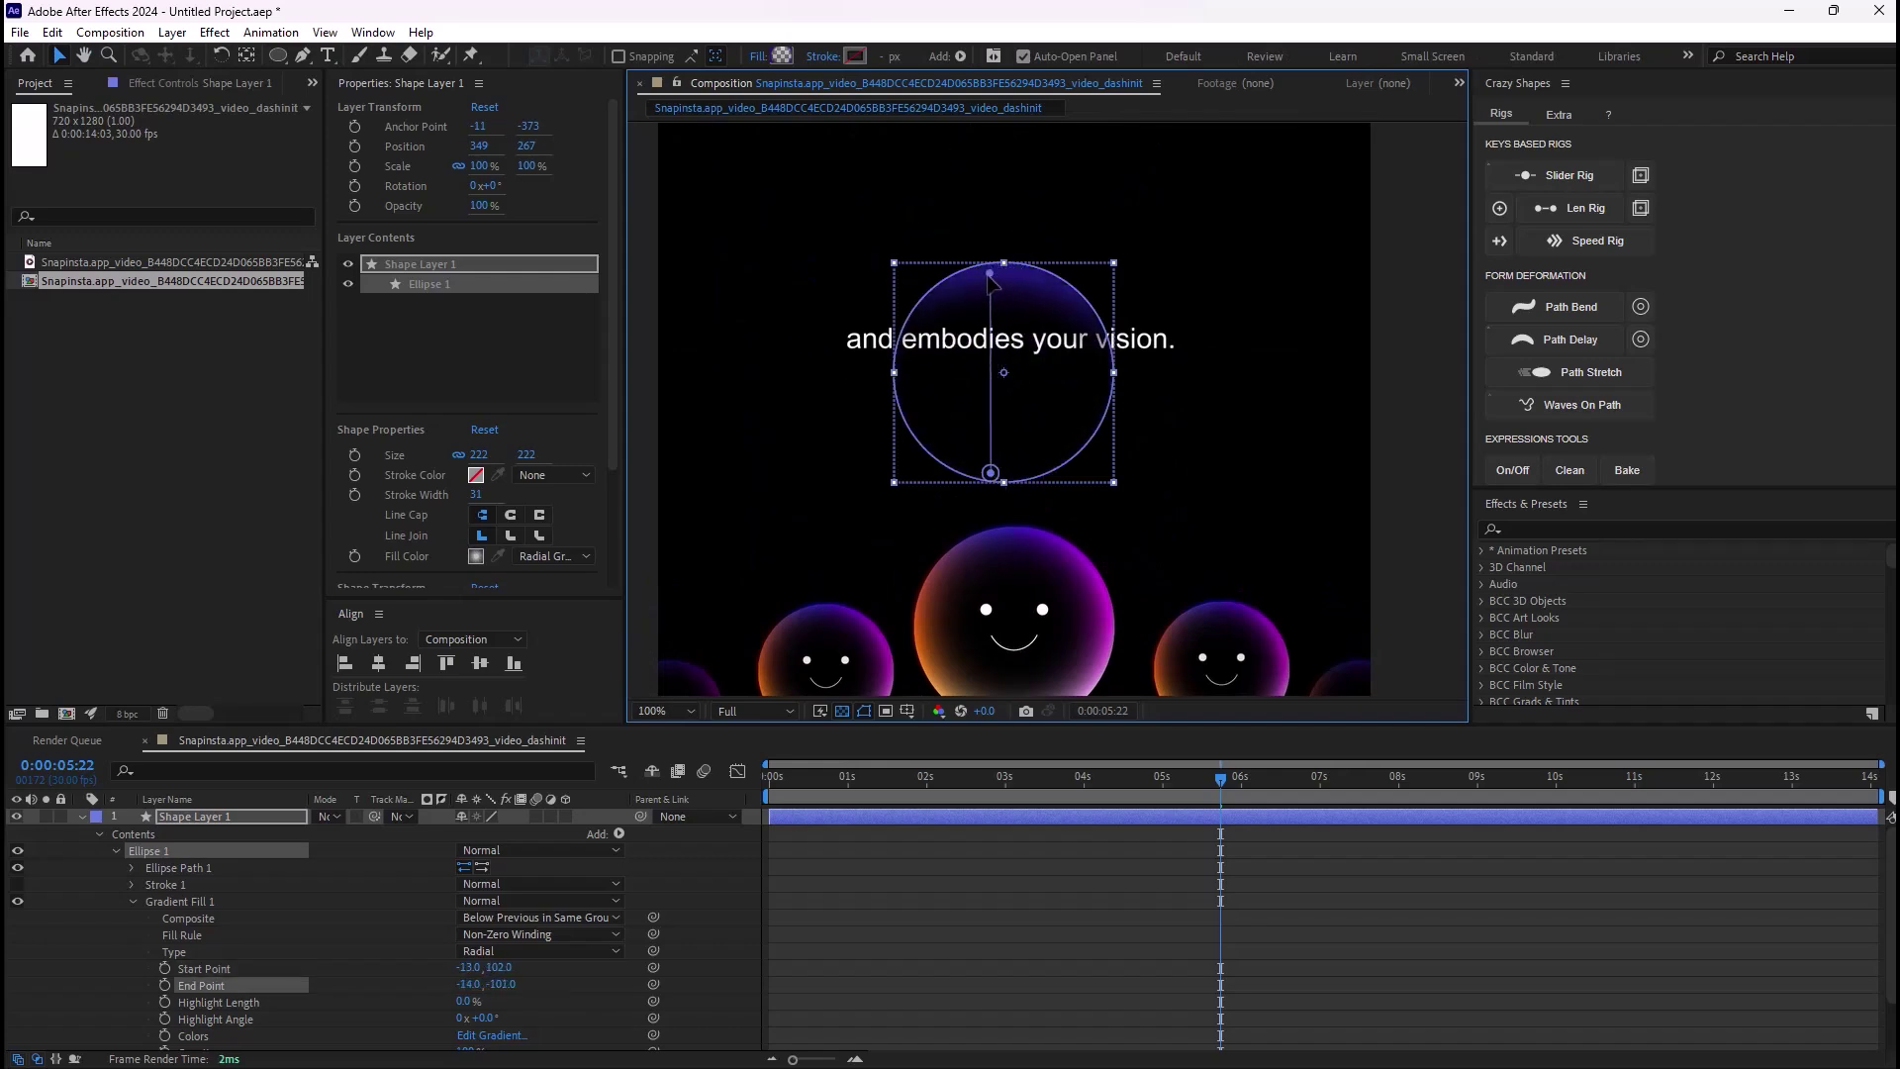
{"action": "left_click_drag", "start_coordinate": [991, 472], "coordinate": [992, 463]}
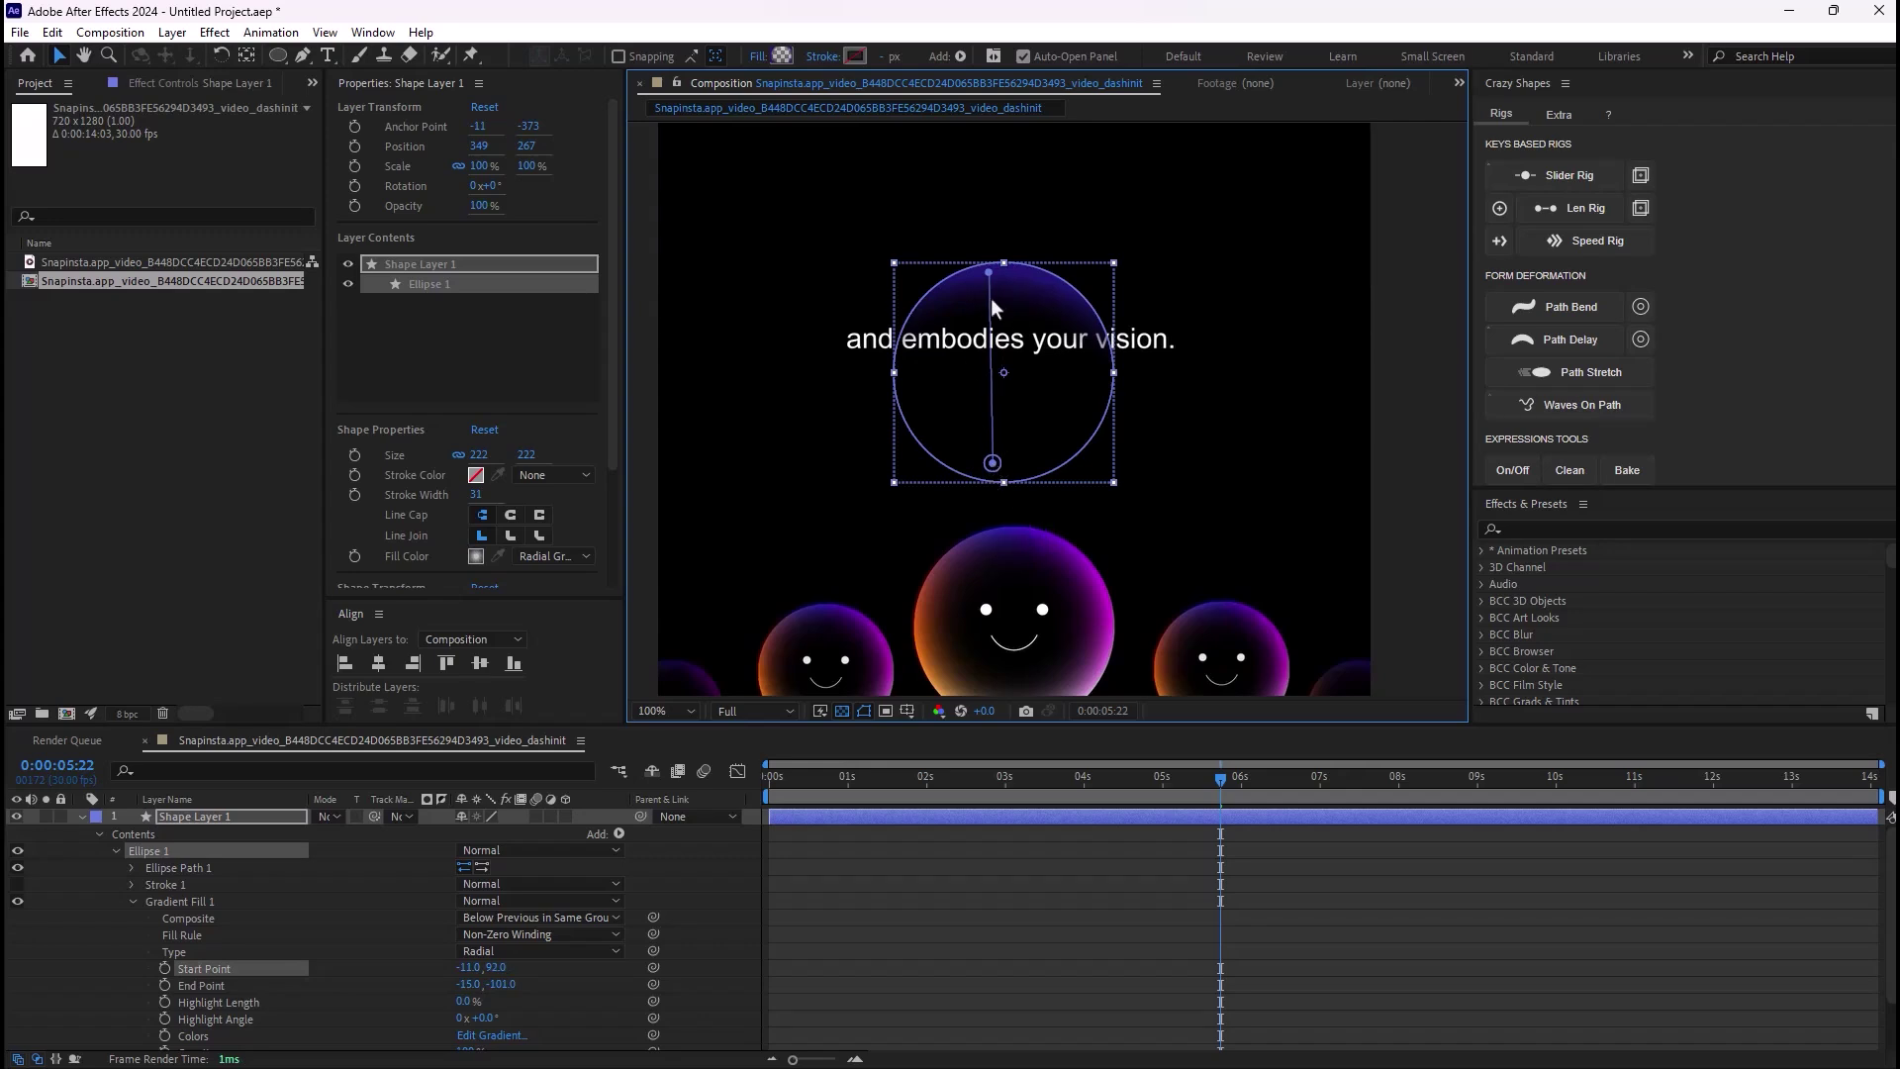
{"action": "left_click_drag", "start_coordinate": [989, 272], "coordinate": [979, 264]}
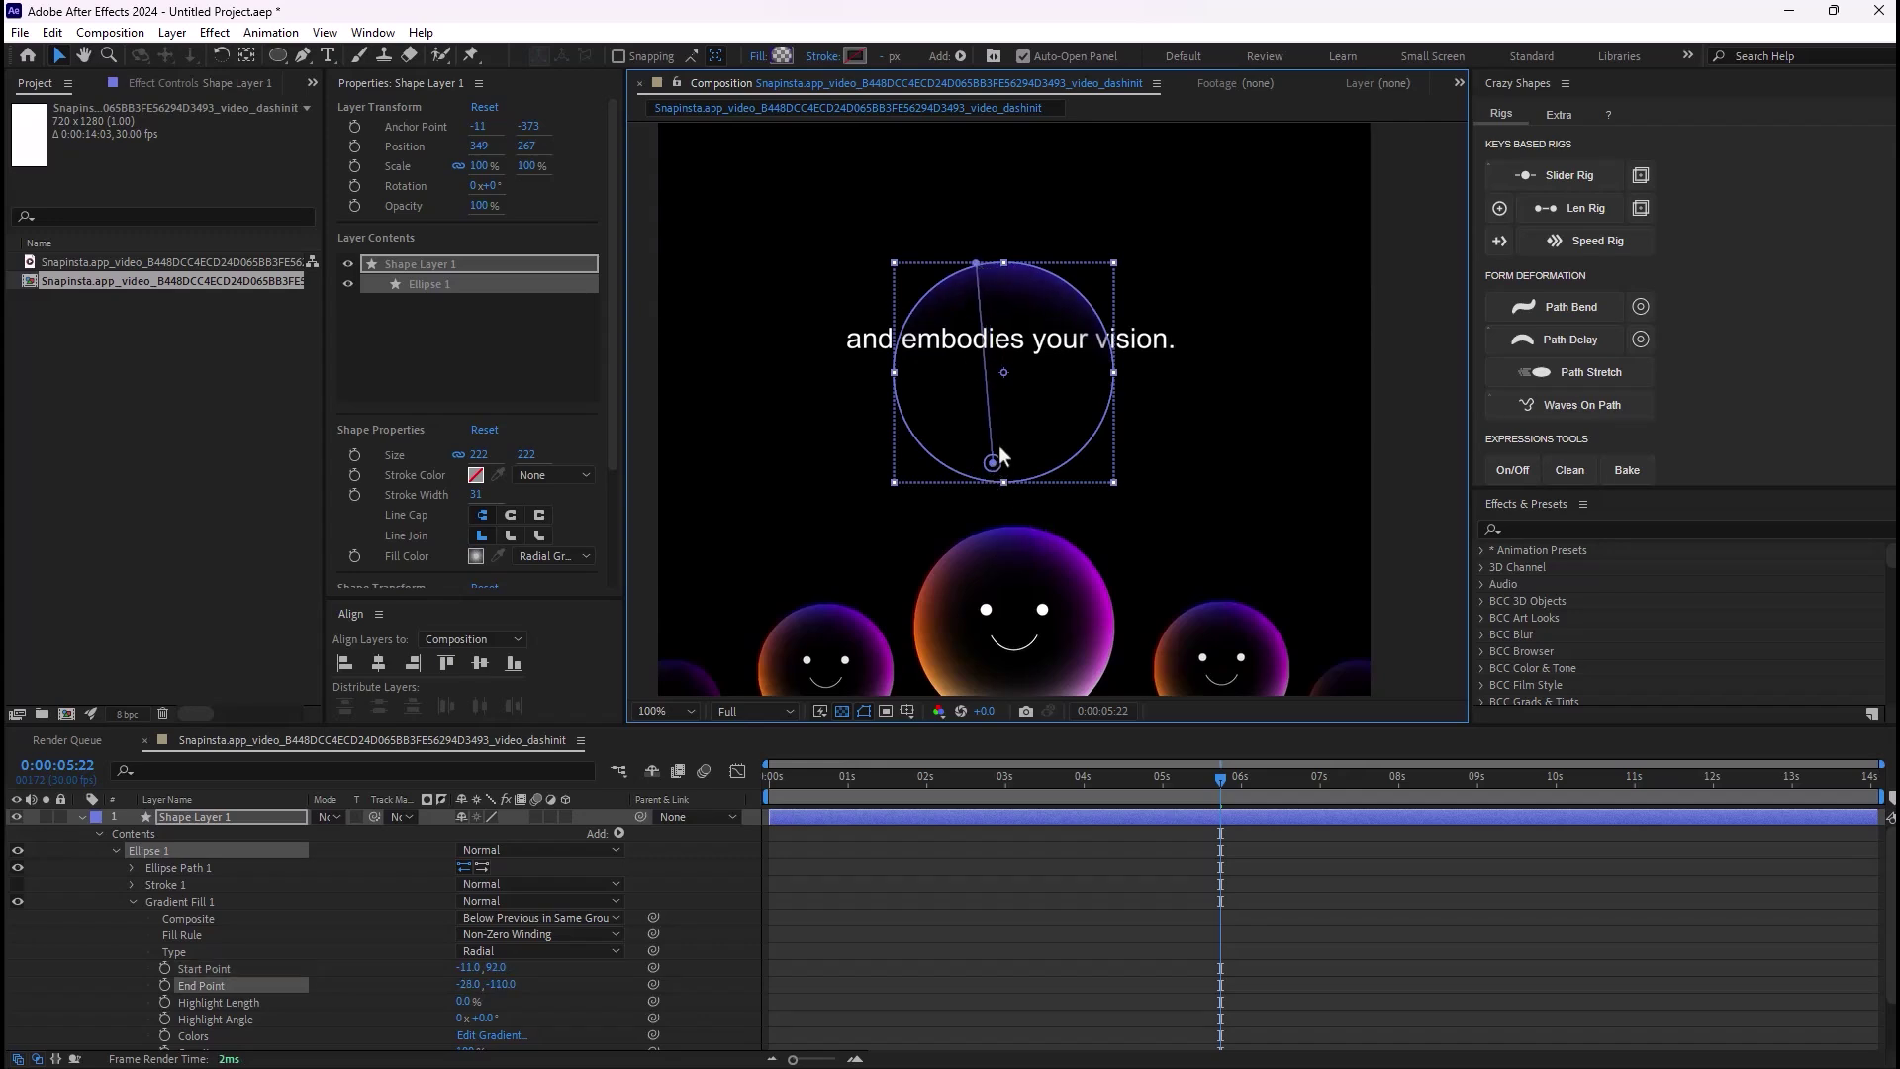
{"action": "left_click_drag", "start_coordinate": [993, 463], "coordinate": [1004, 488]}
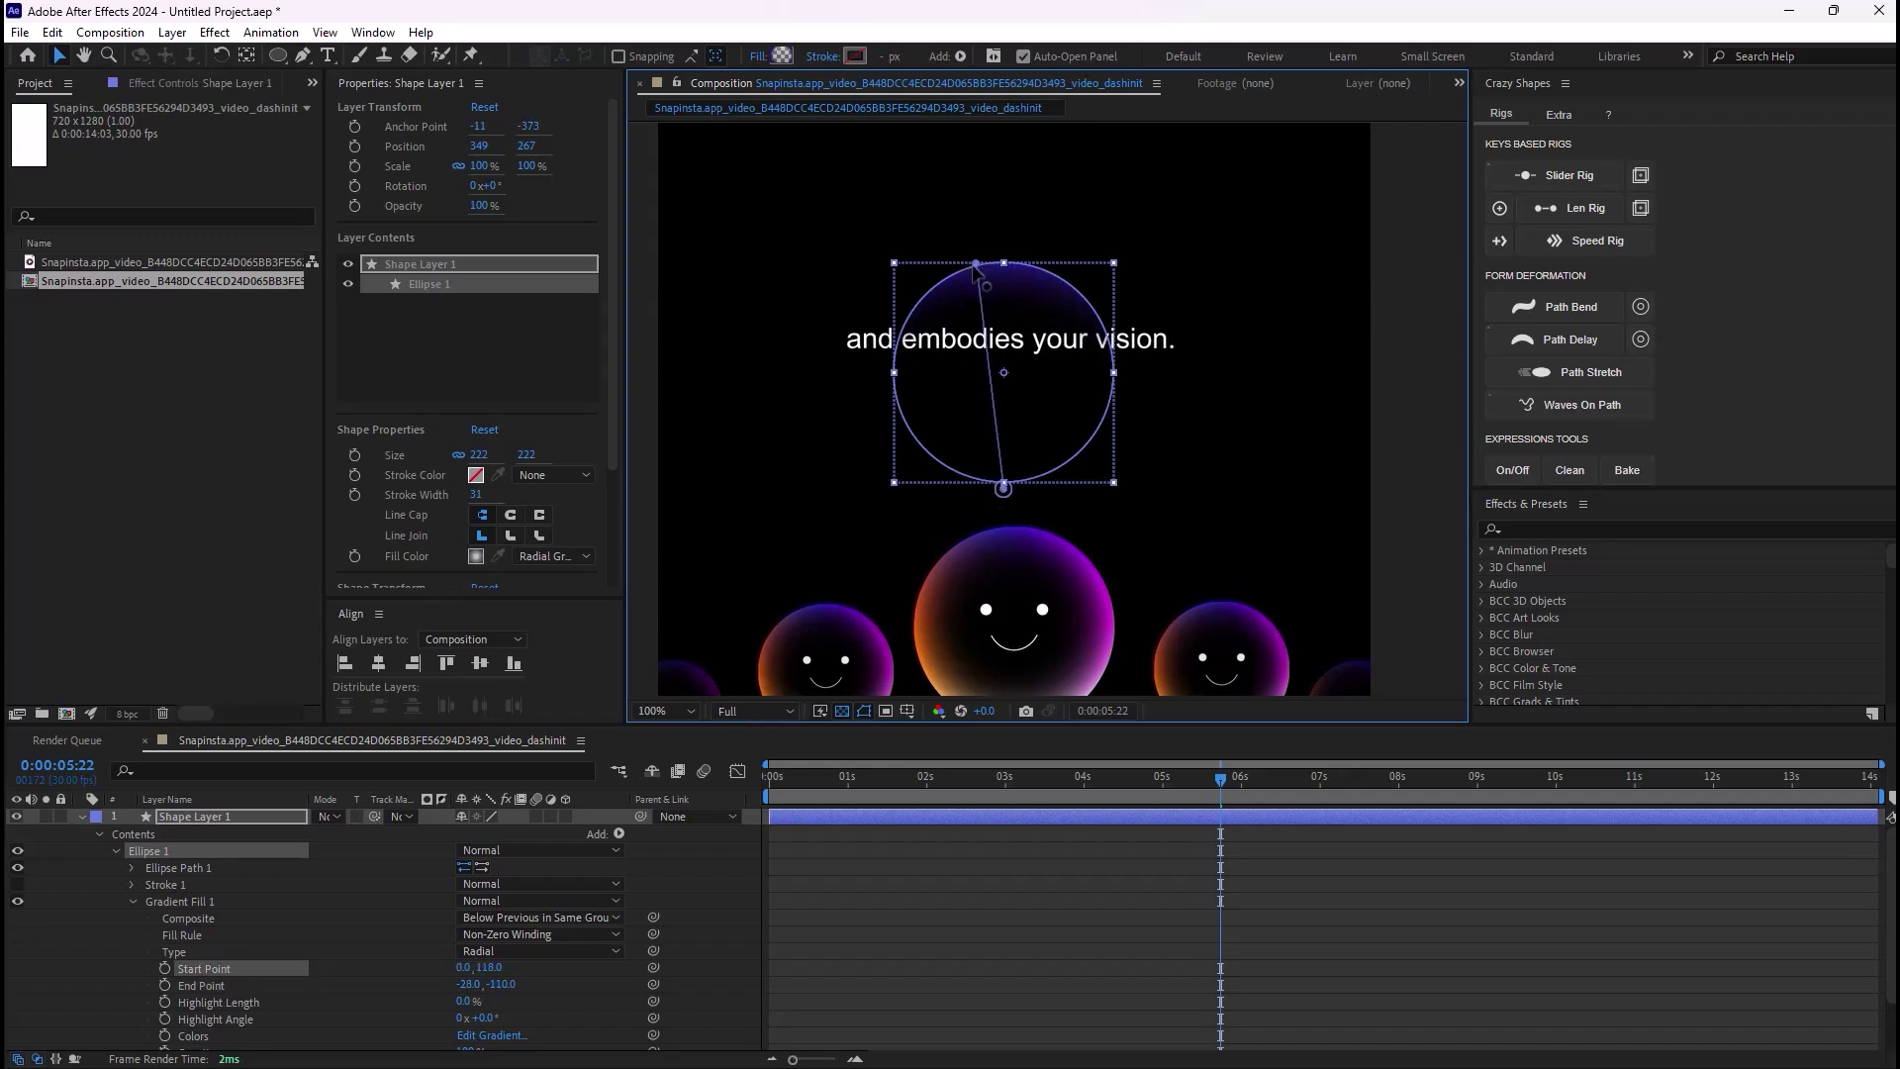
{"action": "left_click_drag", "start_coordinate": [976, 269], "coordinate": [980, 267]}
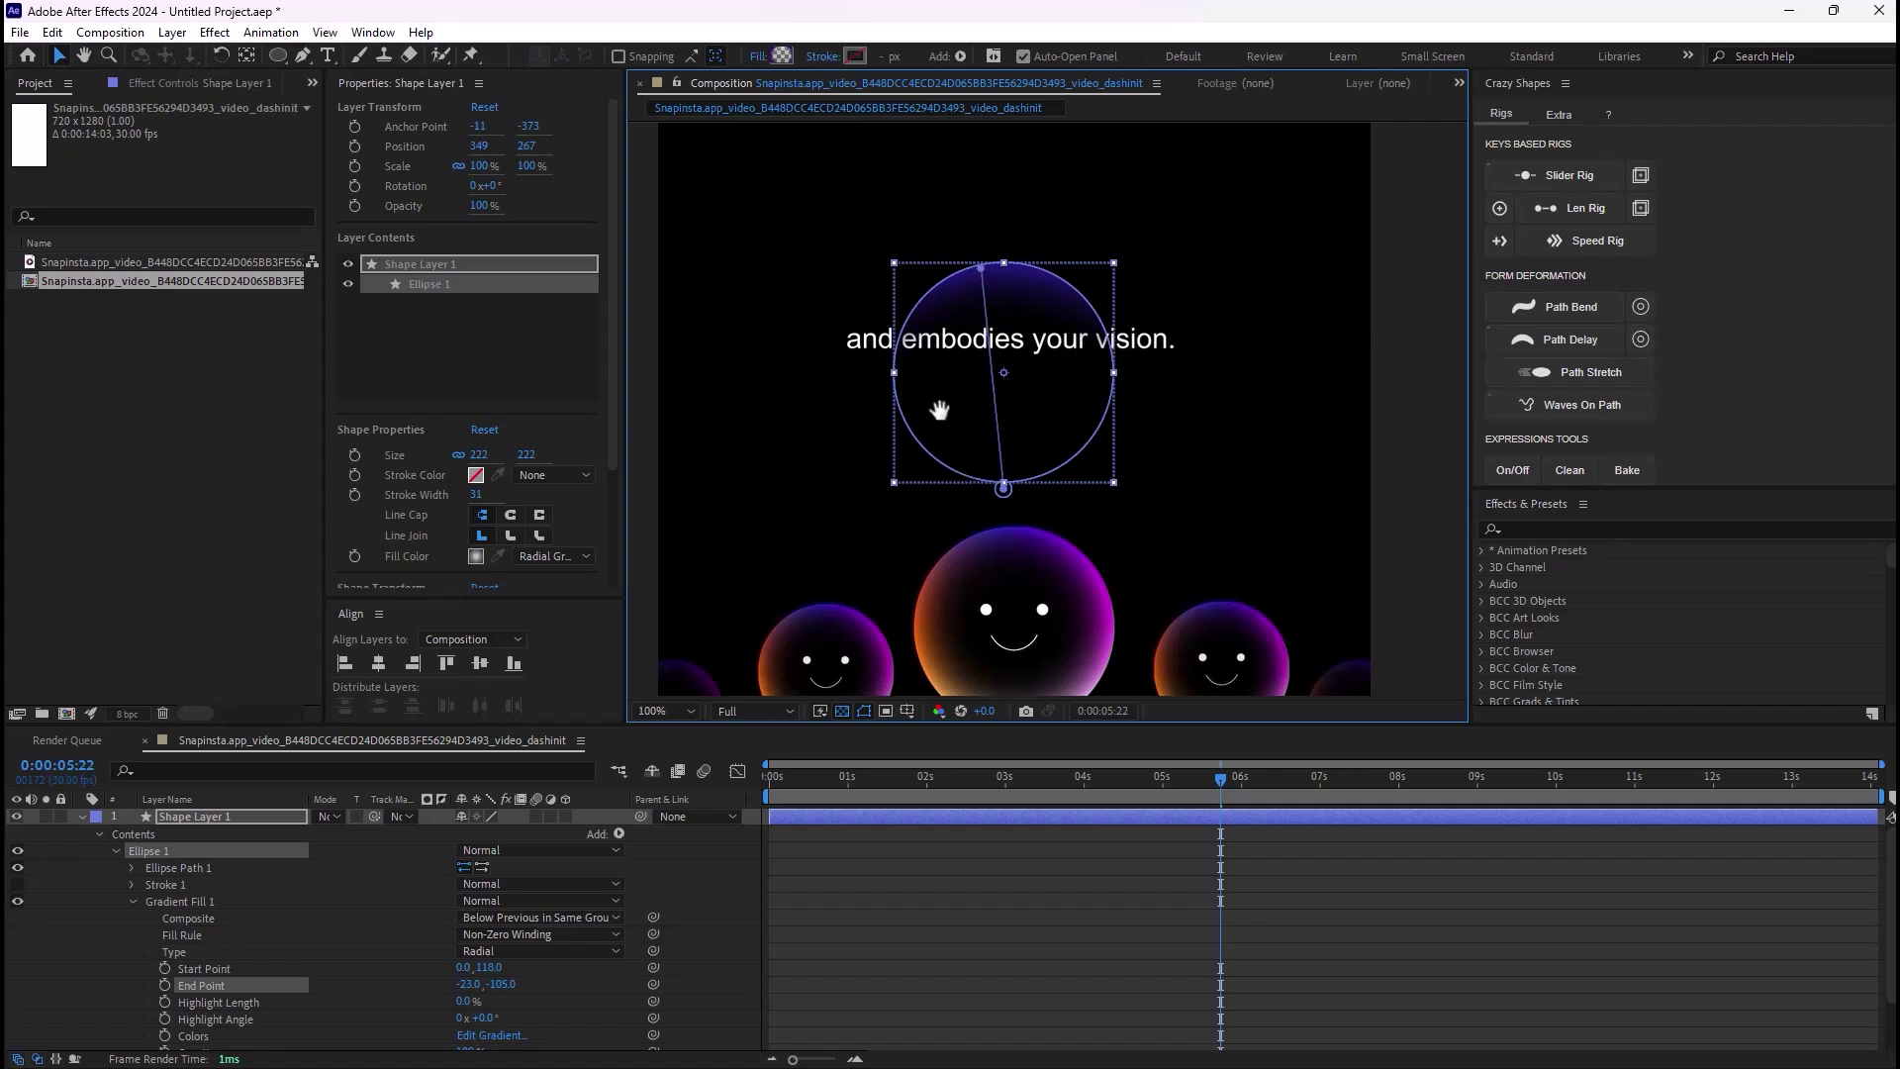
{"action": "left_click_drag", "start_coordinate": [939, 410], "coordinate": [993, 315]}
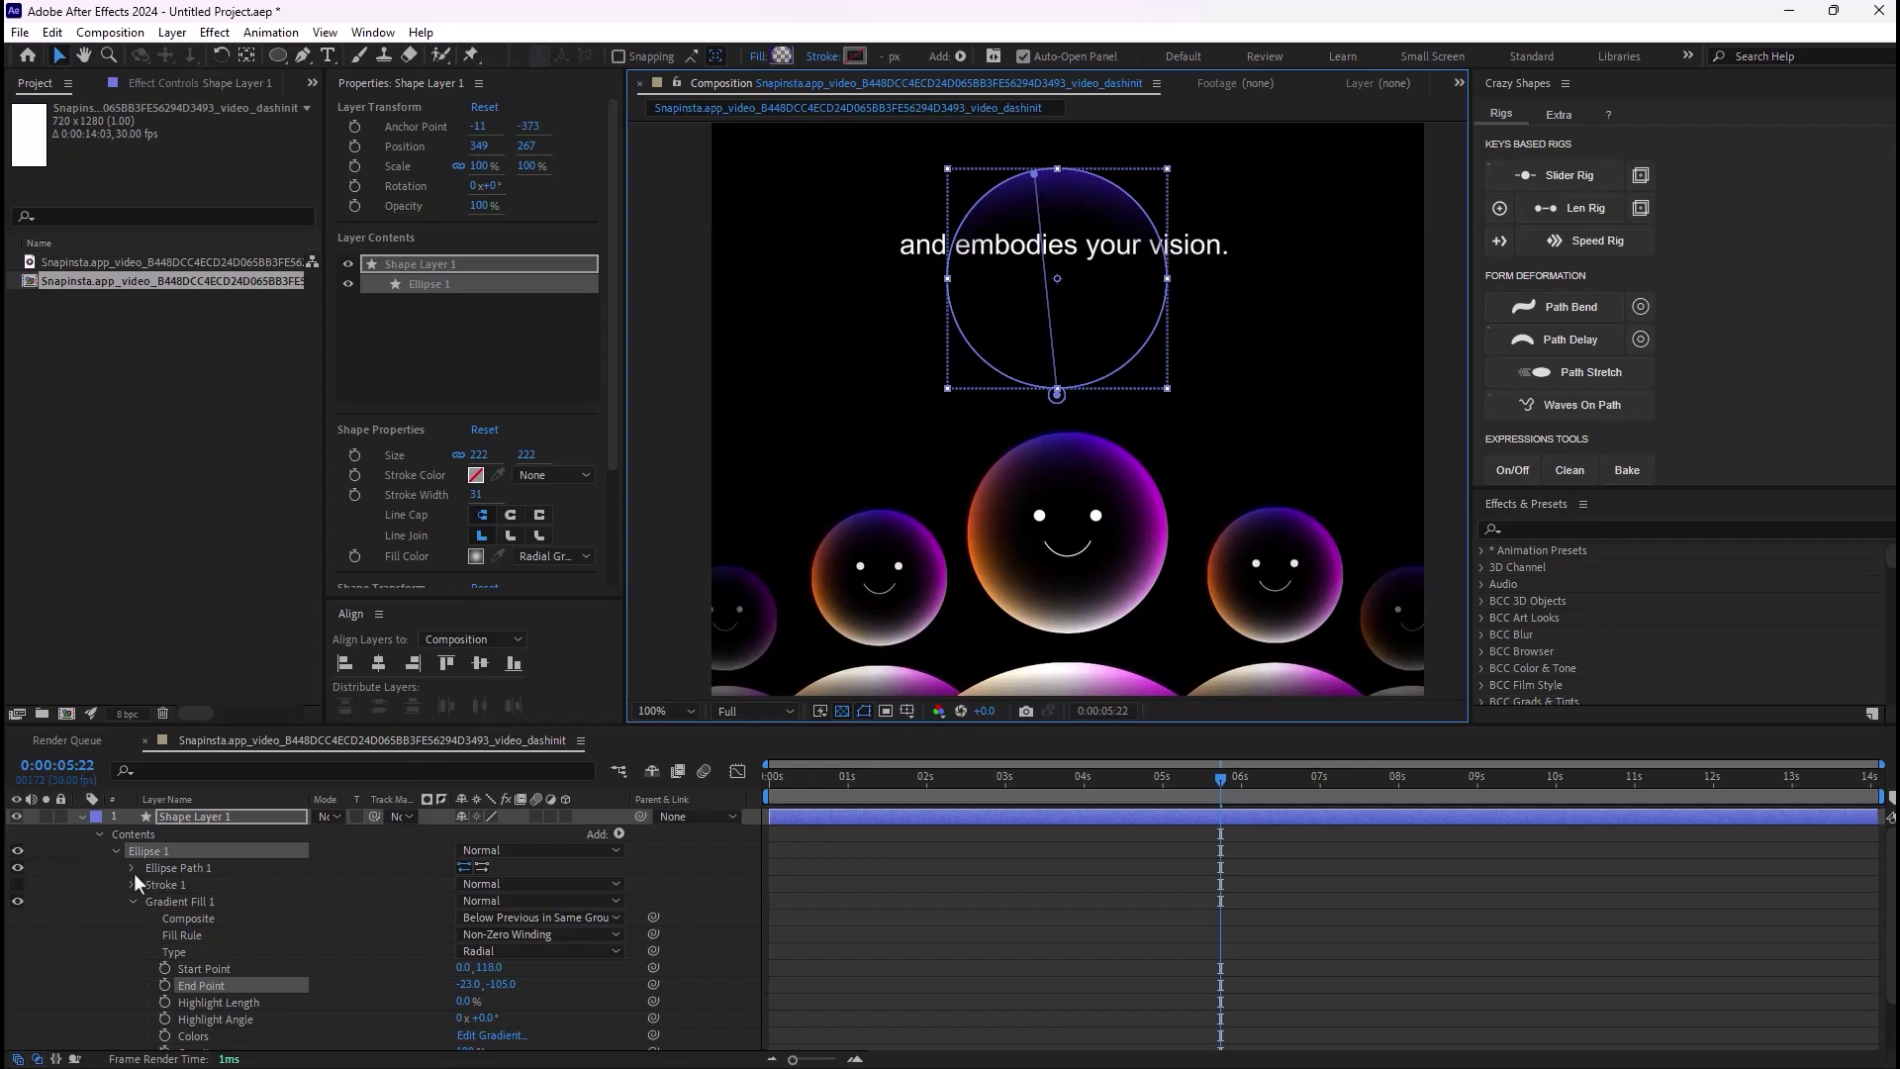
Step: Duplicate the ellipse inside the shape layer and rename the layer Head
{"action": "left_click", "coordinate": [116, 851]}
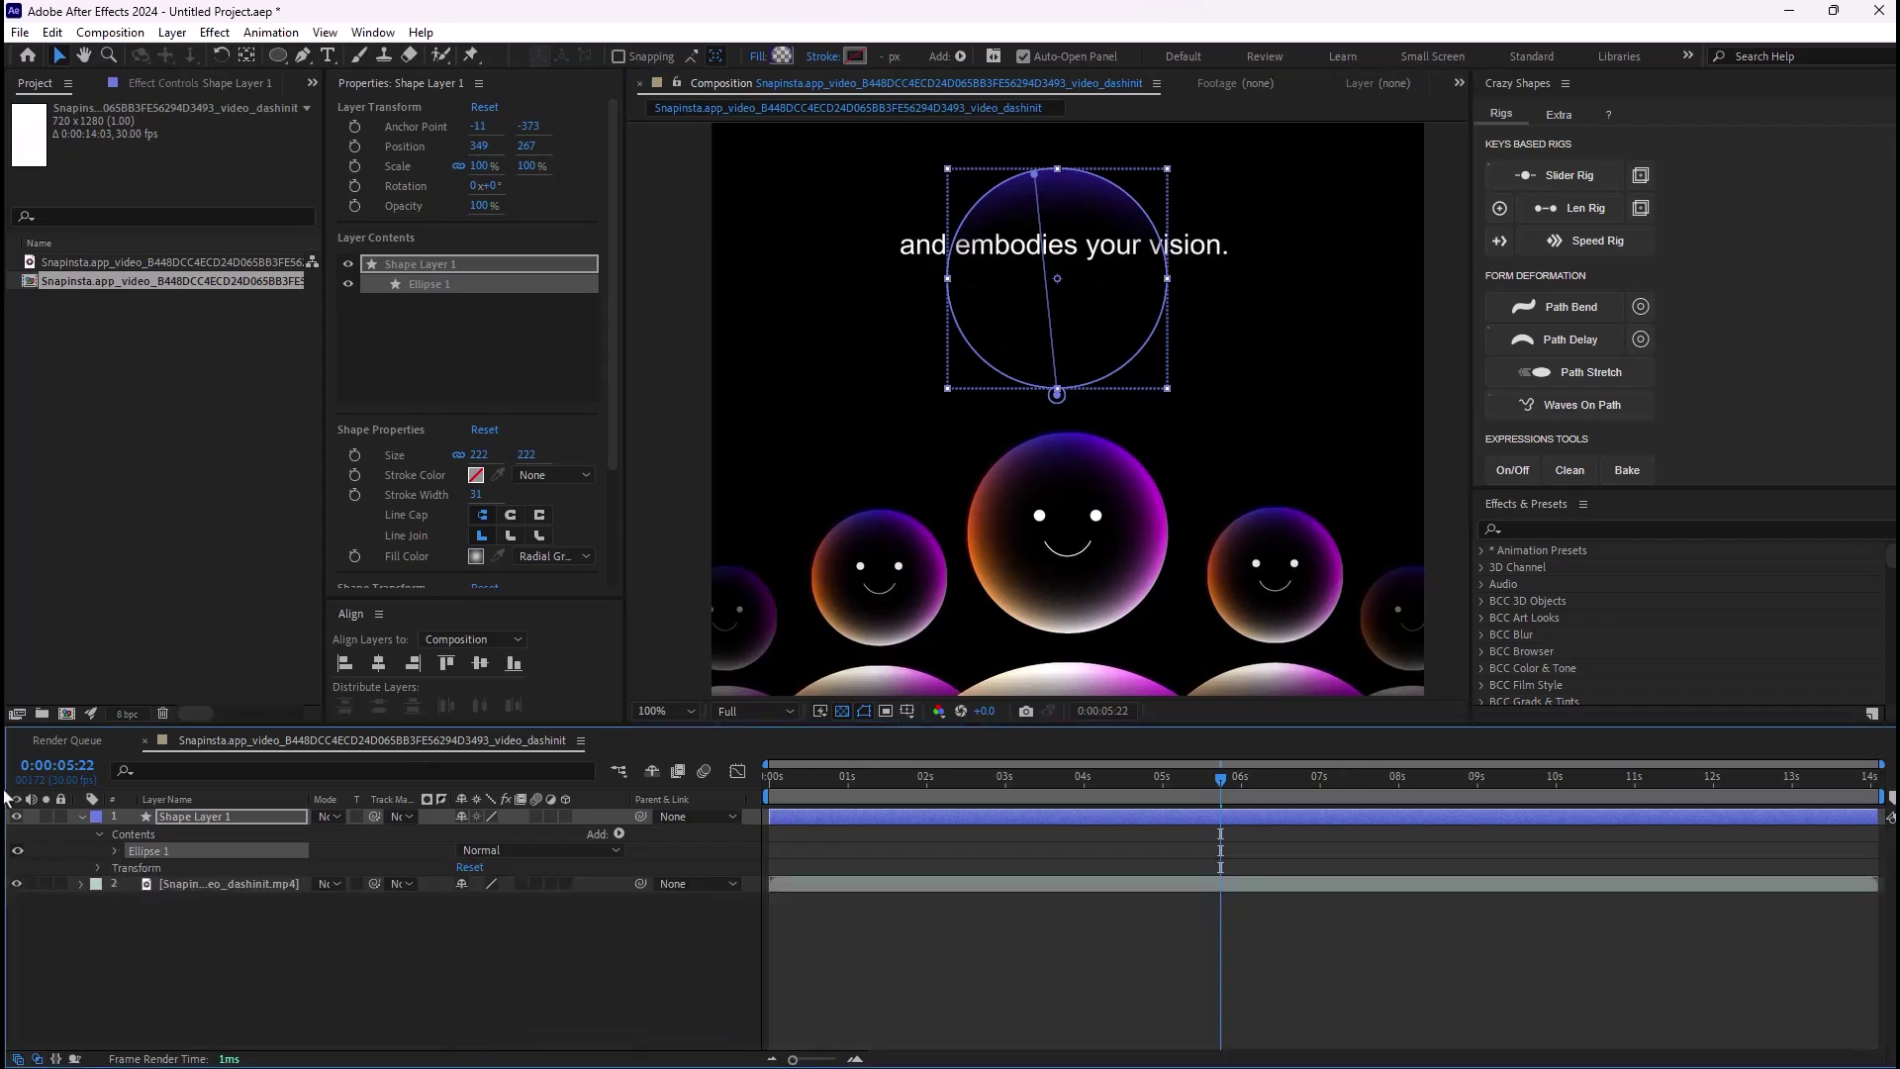
{"action": "key", "text": "ctrl+d"}
{"action": "left_click", "coordinate": [226, 817]}
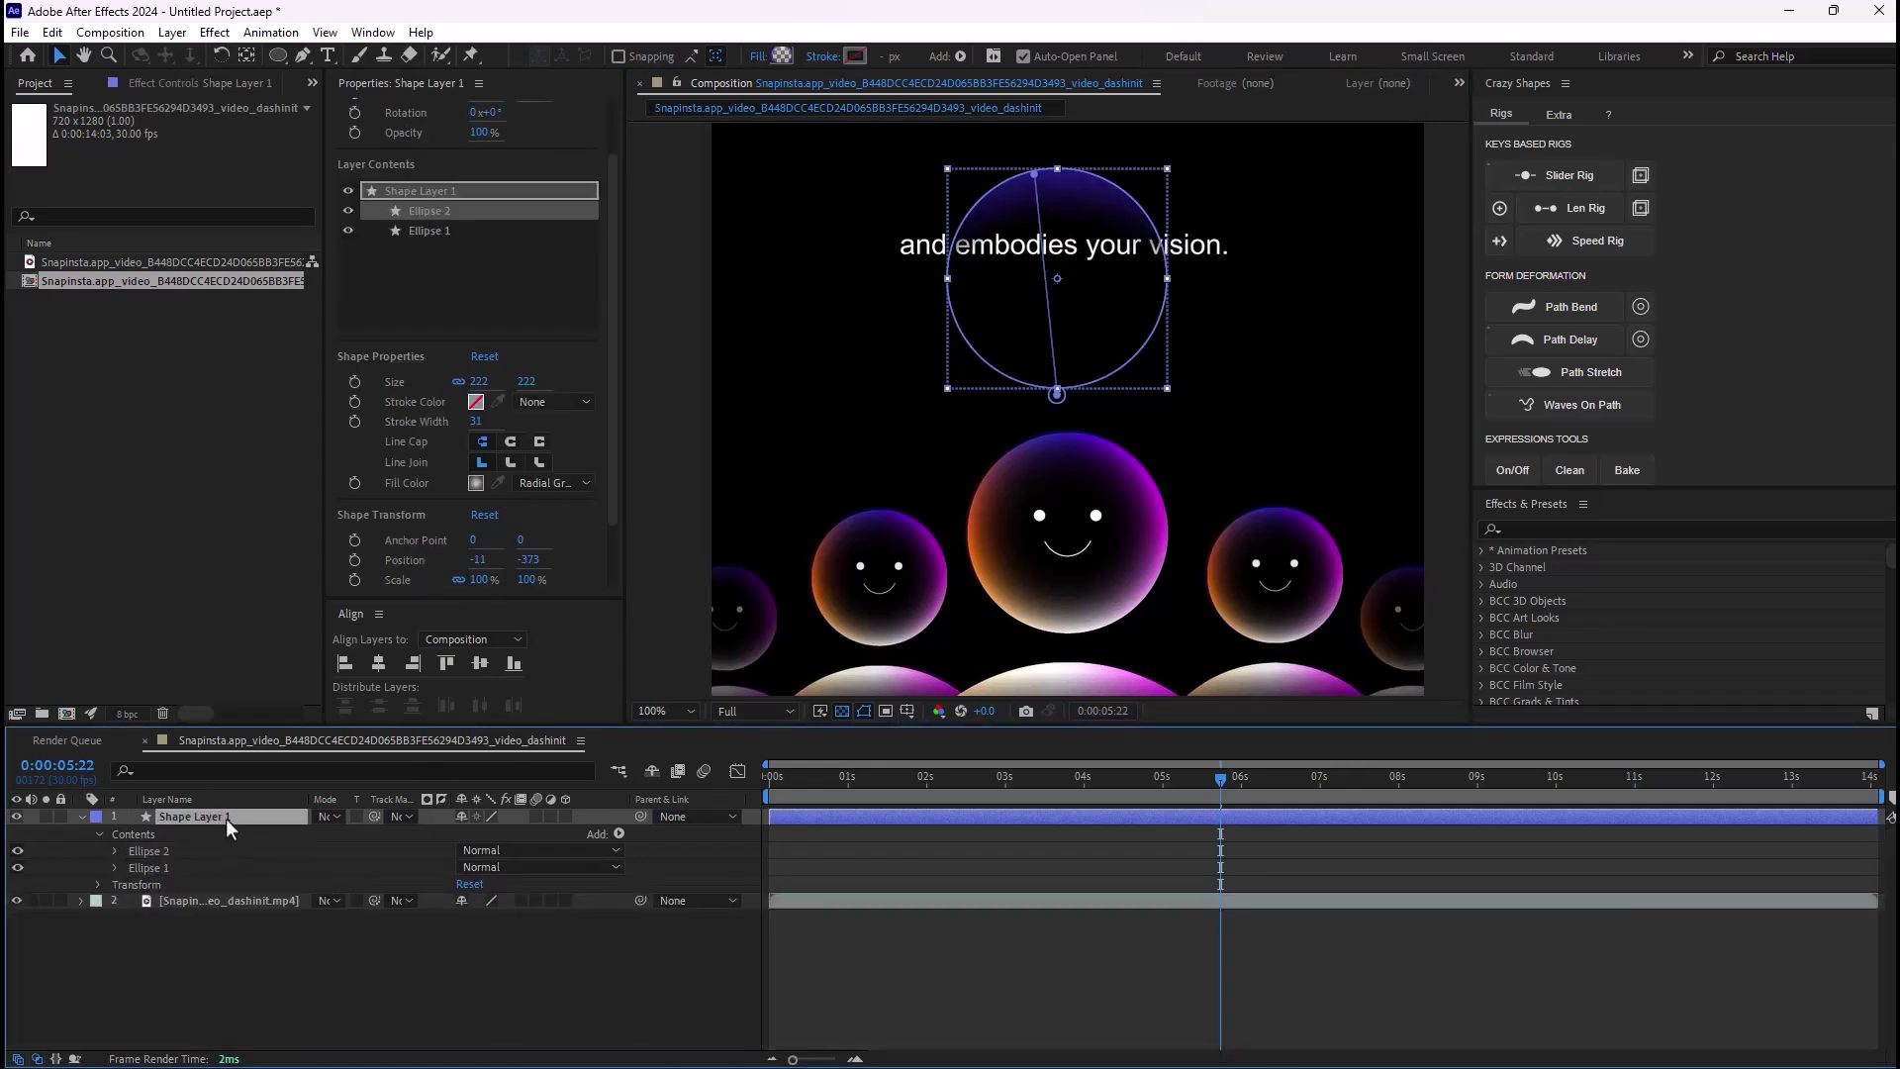
{"action": "key", "text": "Return"}
{"action": "type", "text": "Head"}
{"action": "key", "text": "Return"}
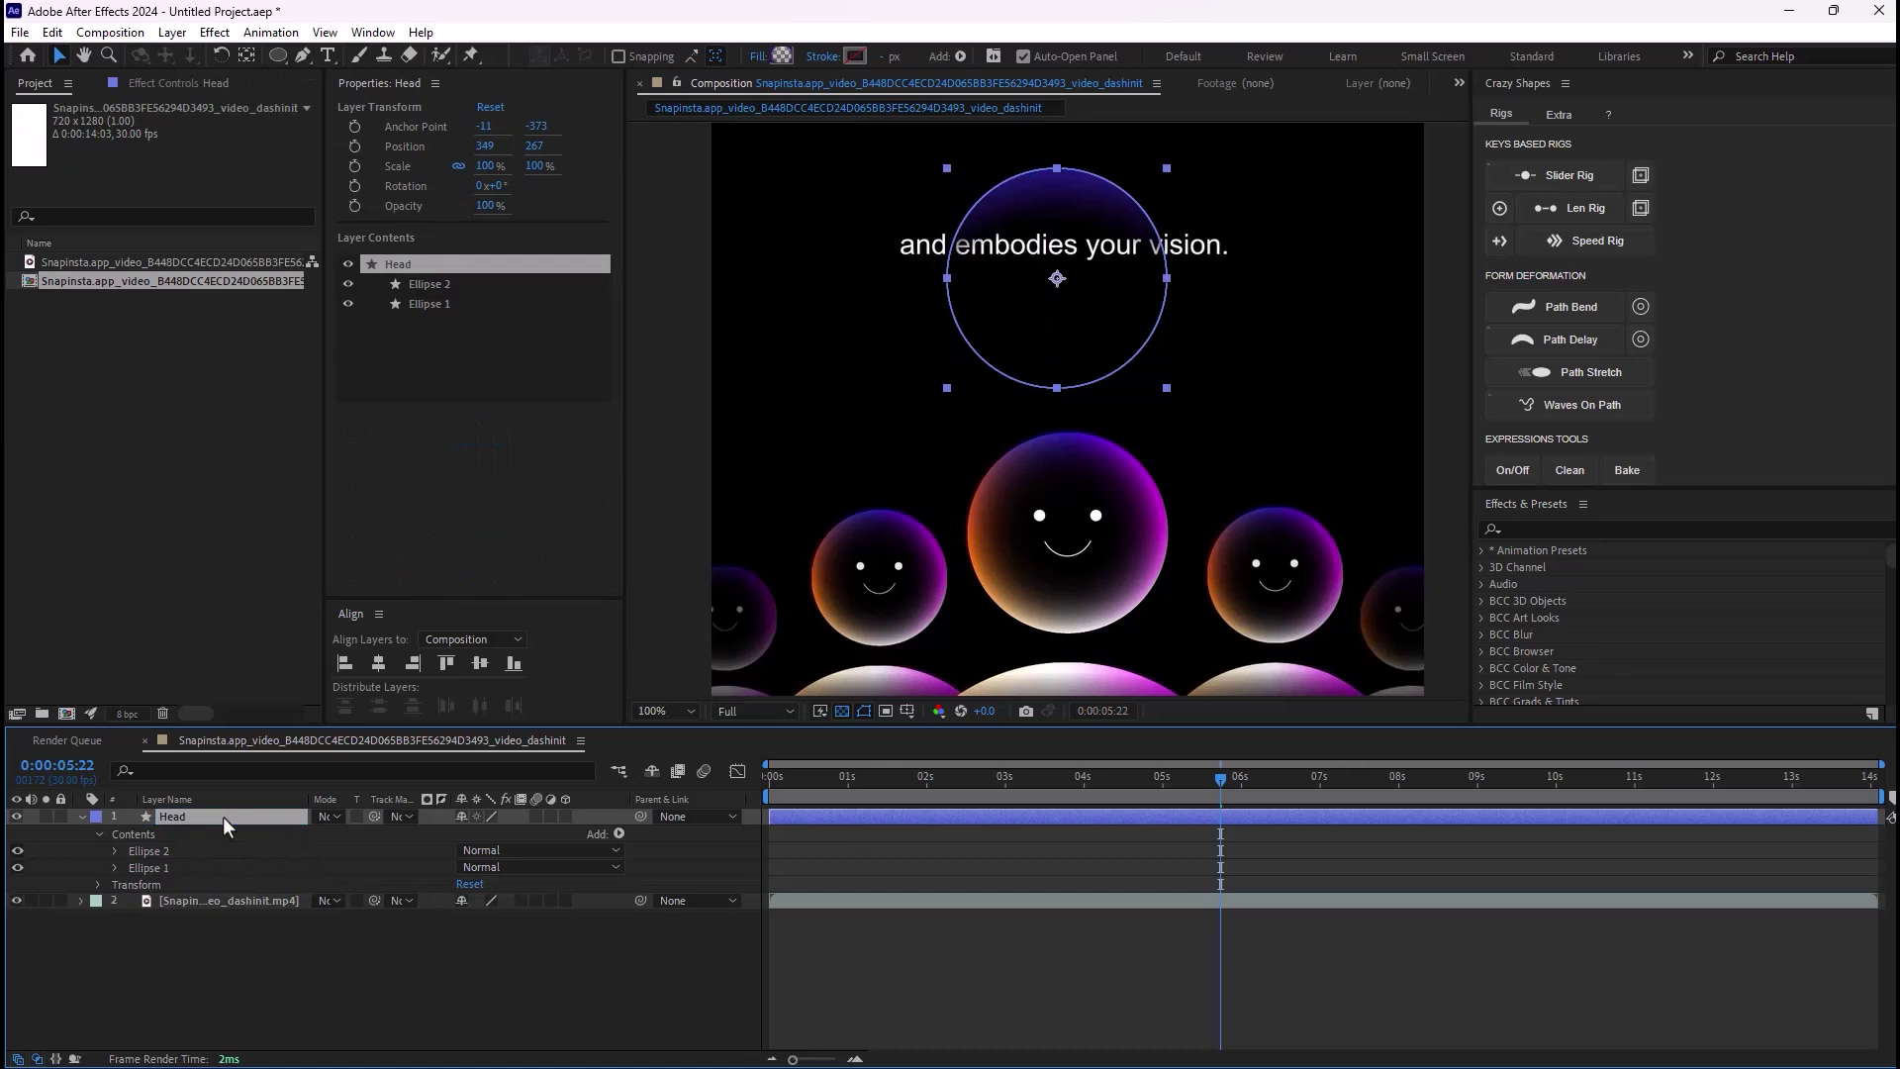
Step: Sample magenta A503B6 from the central head's right edge for the inner colour stop of Ellipse 2's gradient
{"action": "left_click", "coordinate": [164, 851]}
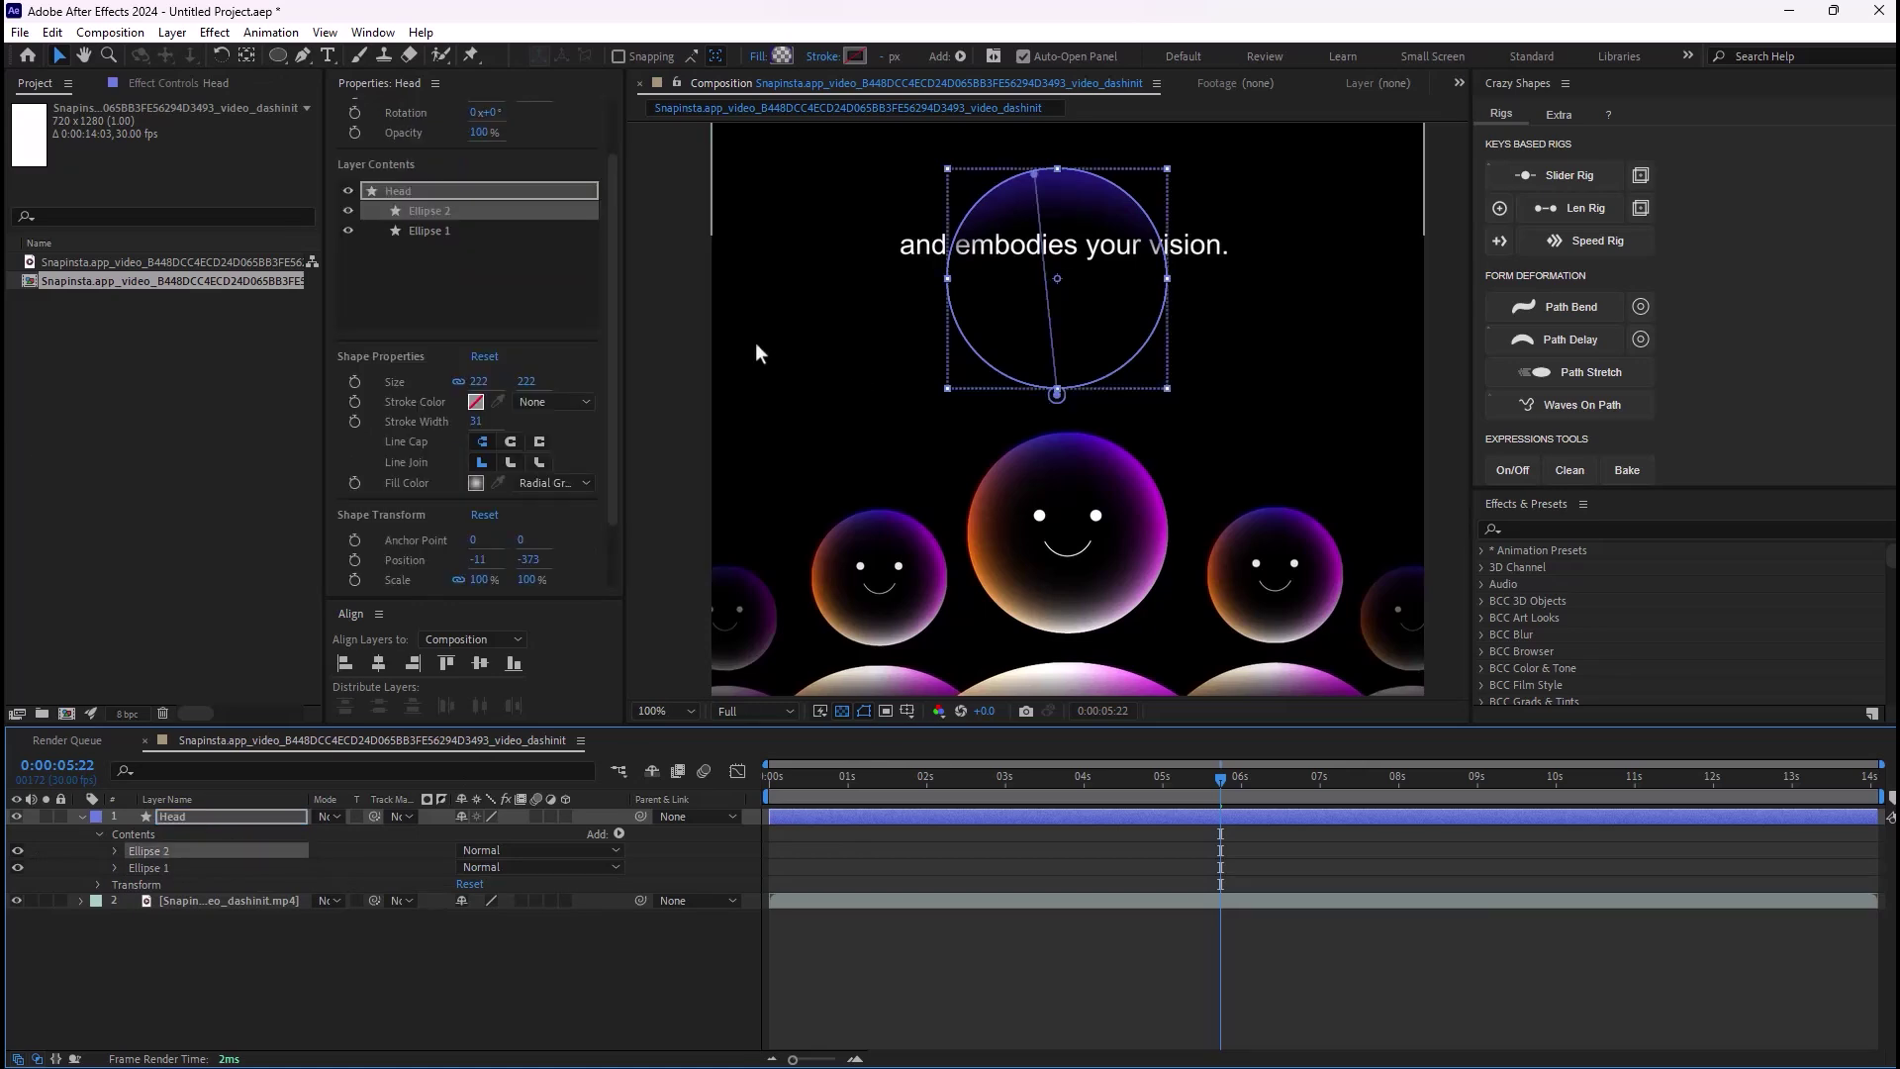
{"action": "left_click", "coordinate": [777, 57]}
{"action": "left_click", "coordinate": [1670, 505]}
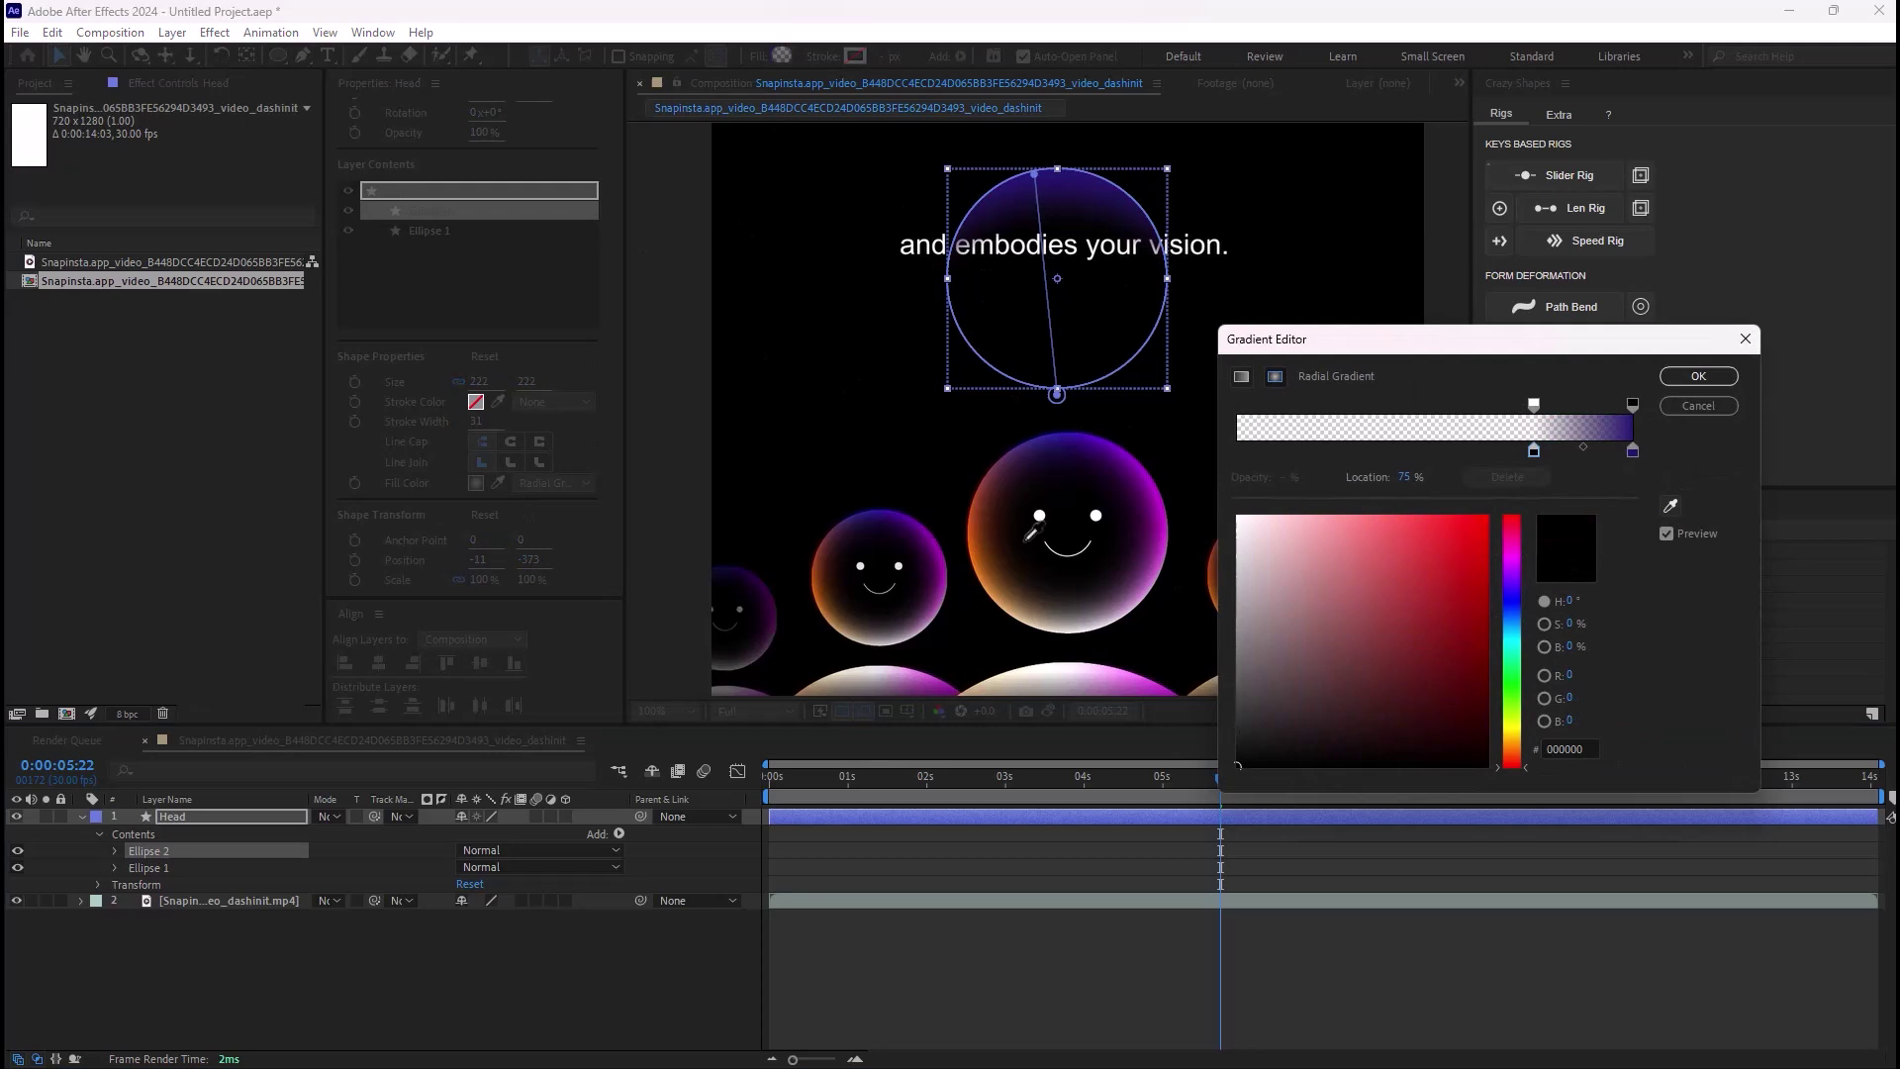
{"action": "left_click", "coordinate": [1159, 482]}
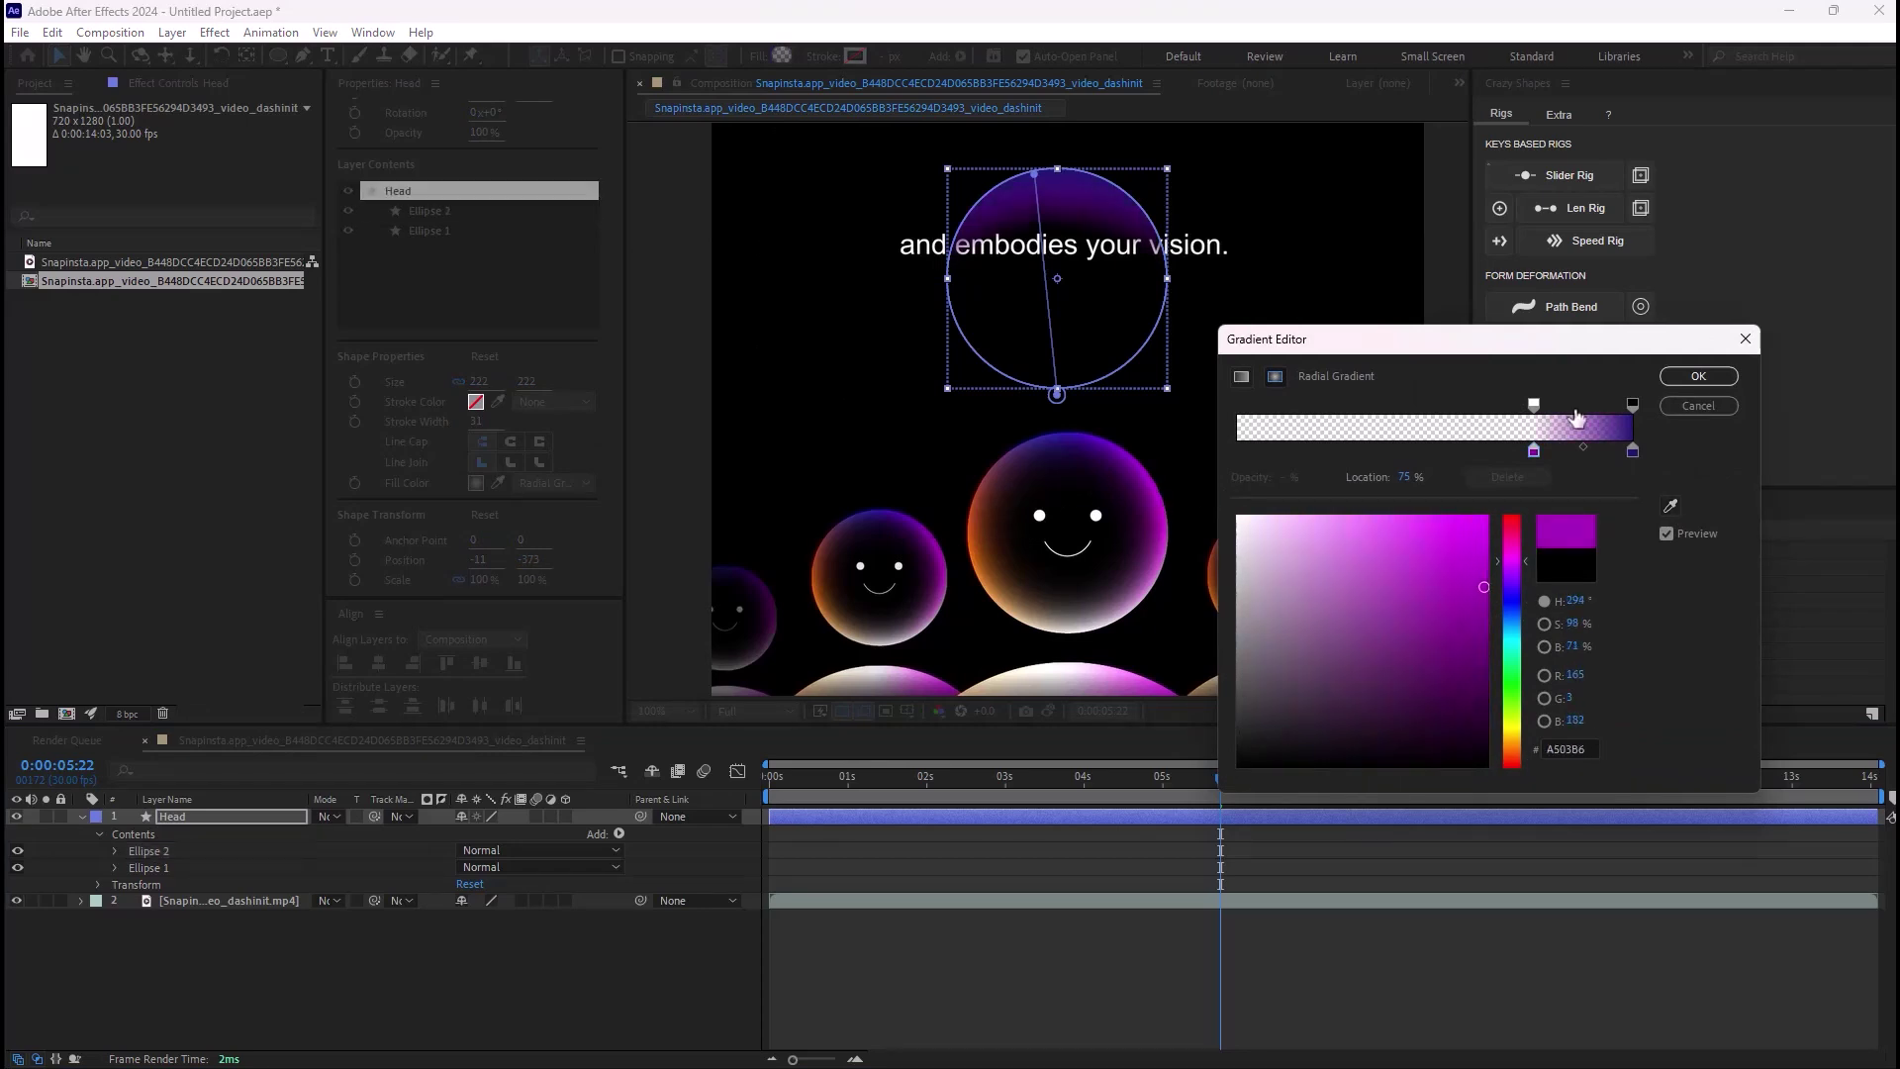
{"action": "left_click", "coordinate": [1698, 376]}
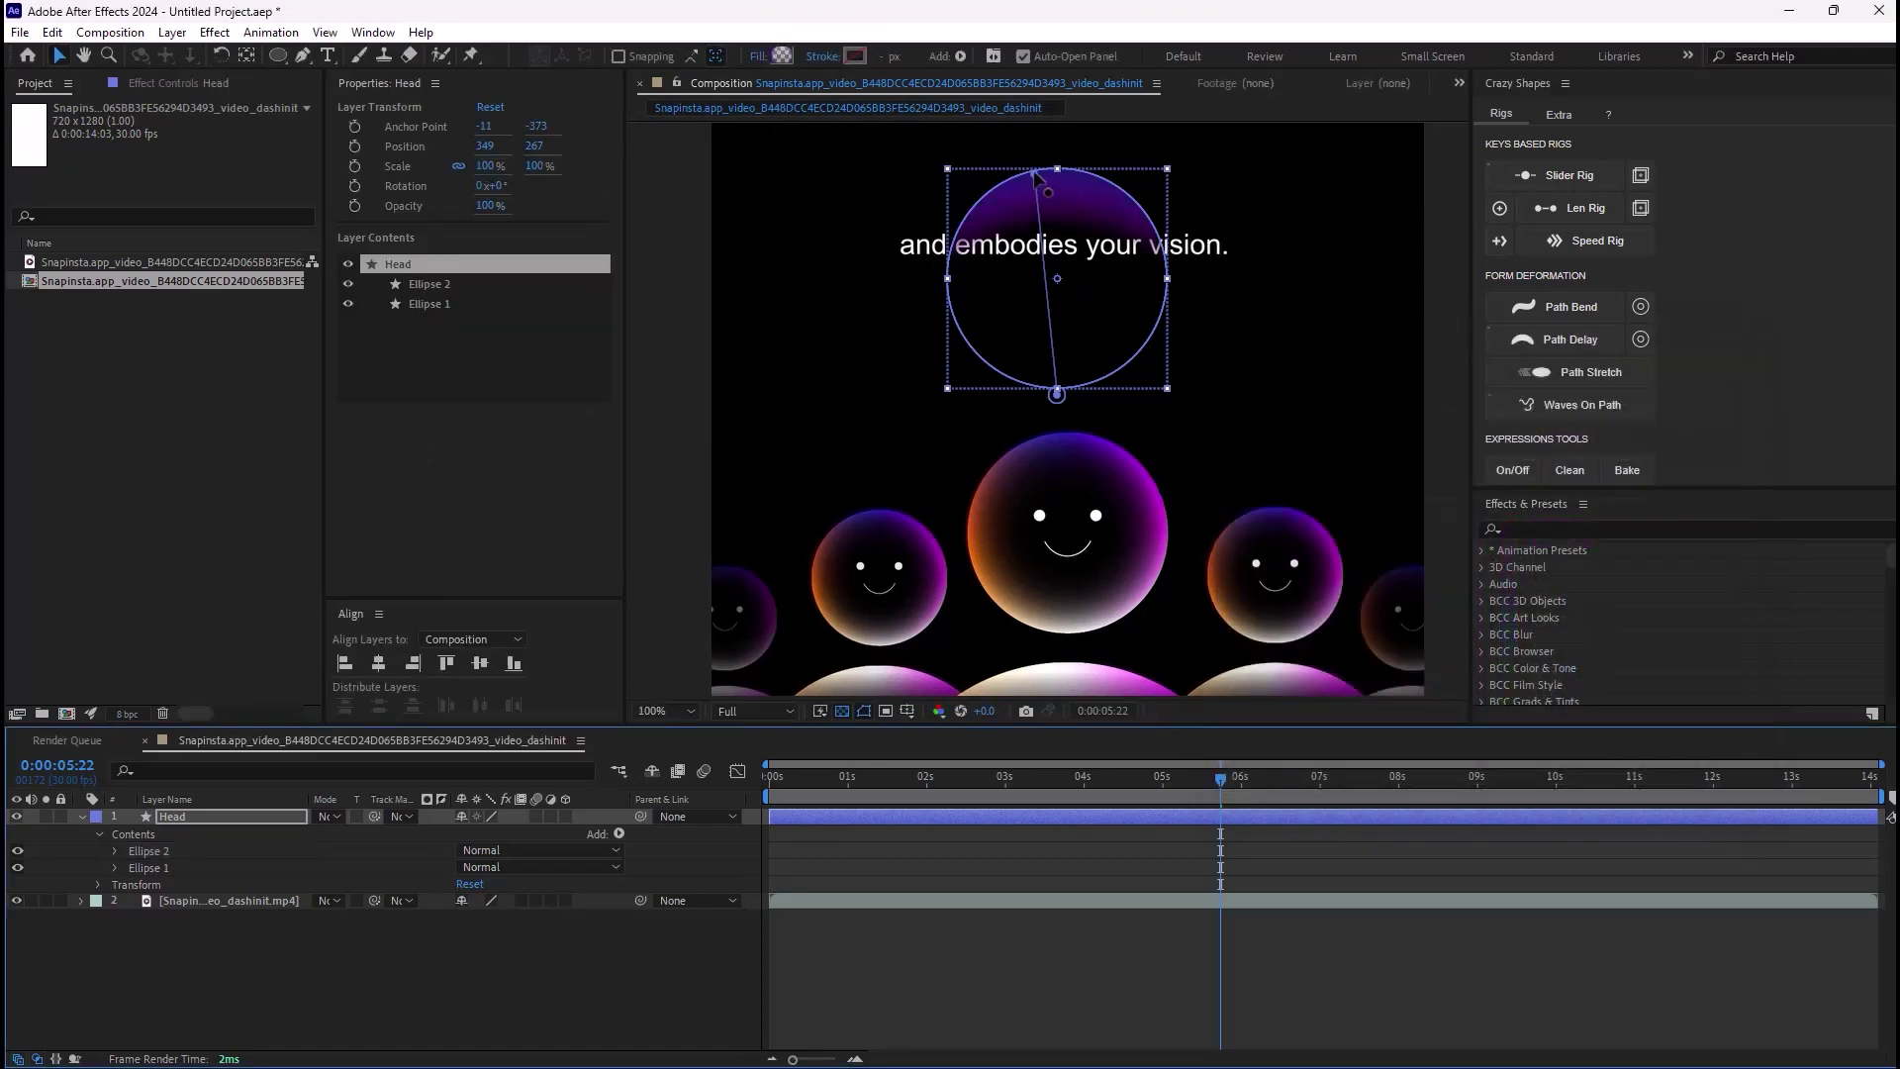
Step: Try re-aiming Ellipse 2's gradient across the circle, and undo the last three gradient point moves
{"action": "left_click_drag", "start_coordinate": [1039, 181], "coordinate": [1164, 226]}
{"action": "left_click_drag", "start_coordinate": [1057, 395], "coordinate": [962, 319]}
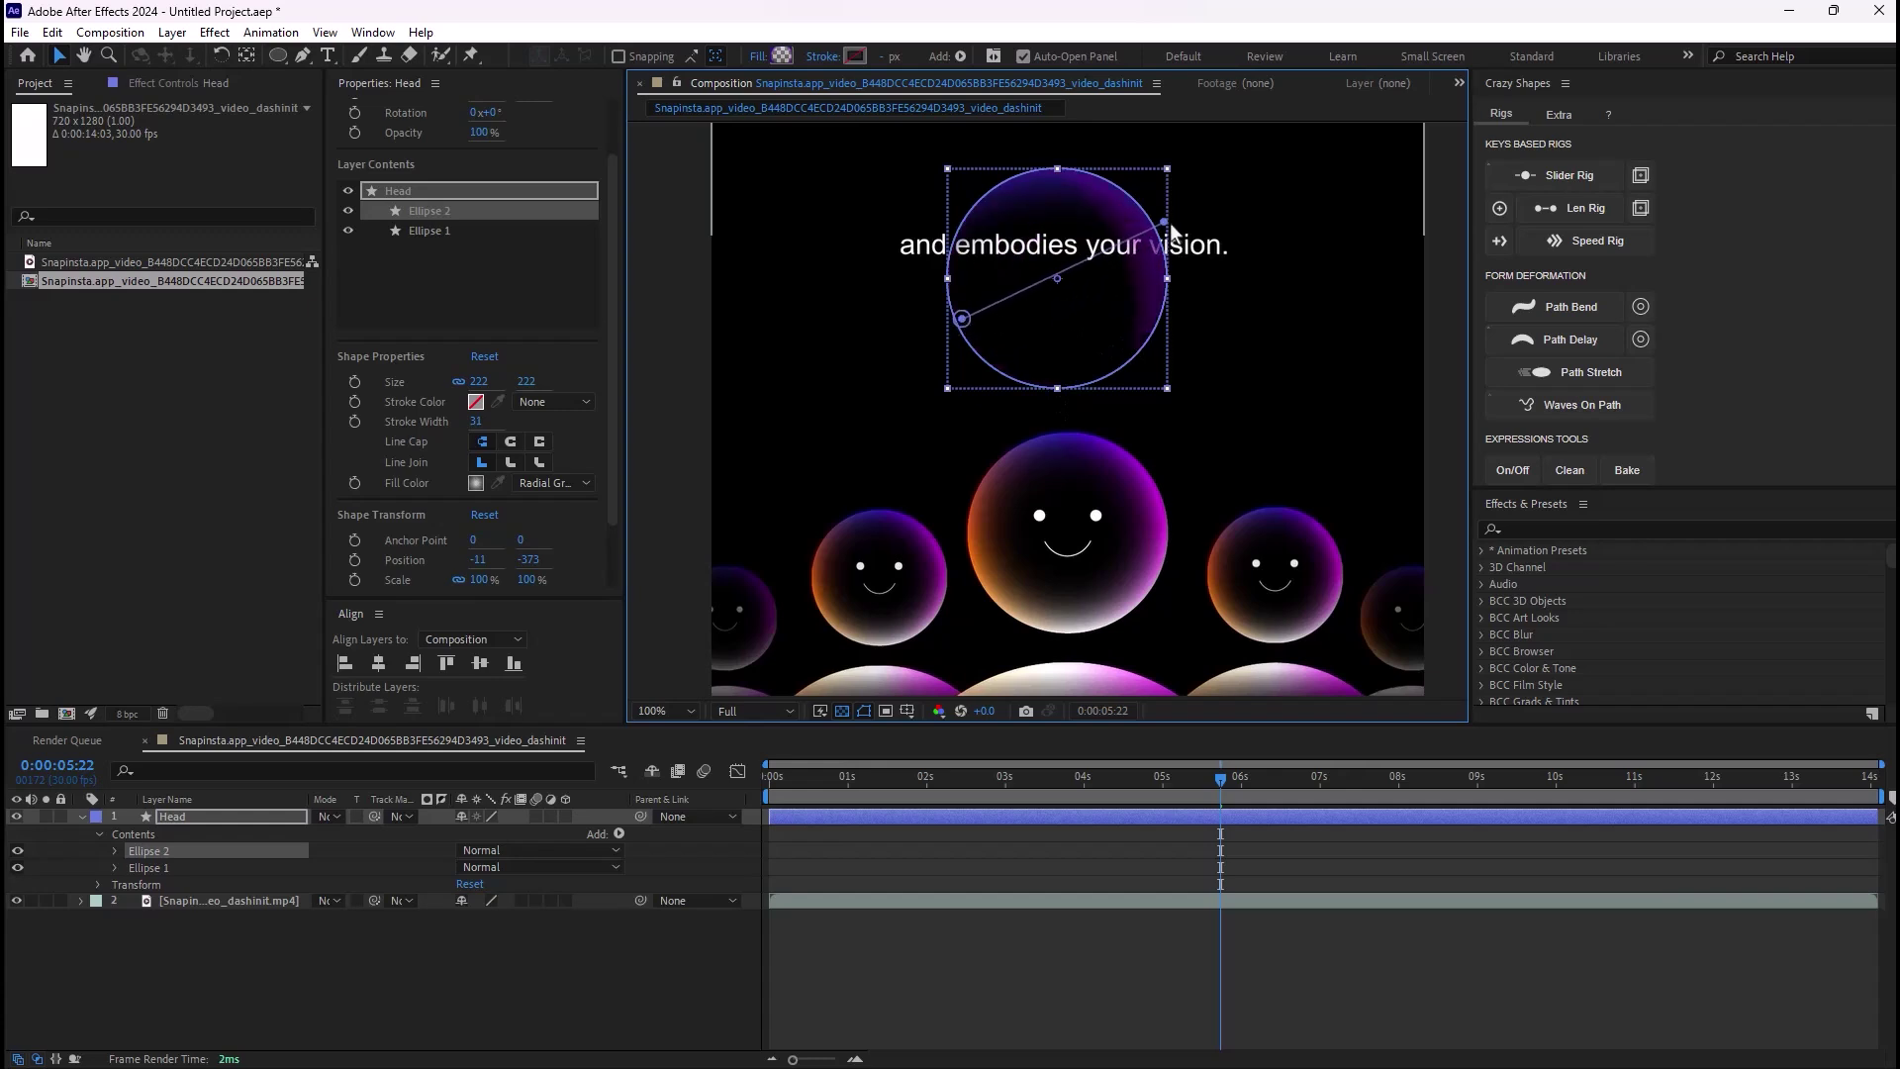
{"action": "left_click_drag", "start_coordinate": [1164, 222], "coordinate": [968, 215]}
{"action": "left_click_drag", "start_coordinate": [962, 319], "coordinate": [1091, 333]}
{"action": "key", "text": "ctrl+z"}
{"action": "key", "text": "ctrl+z"}
{"action": "key", "text": "ctrl+z"}
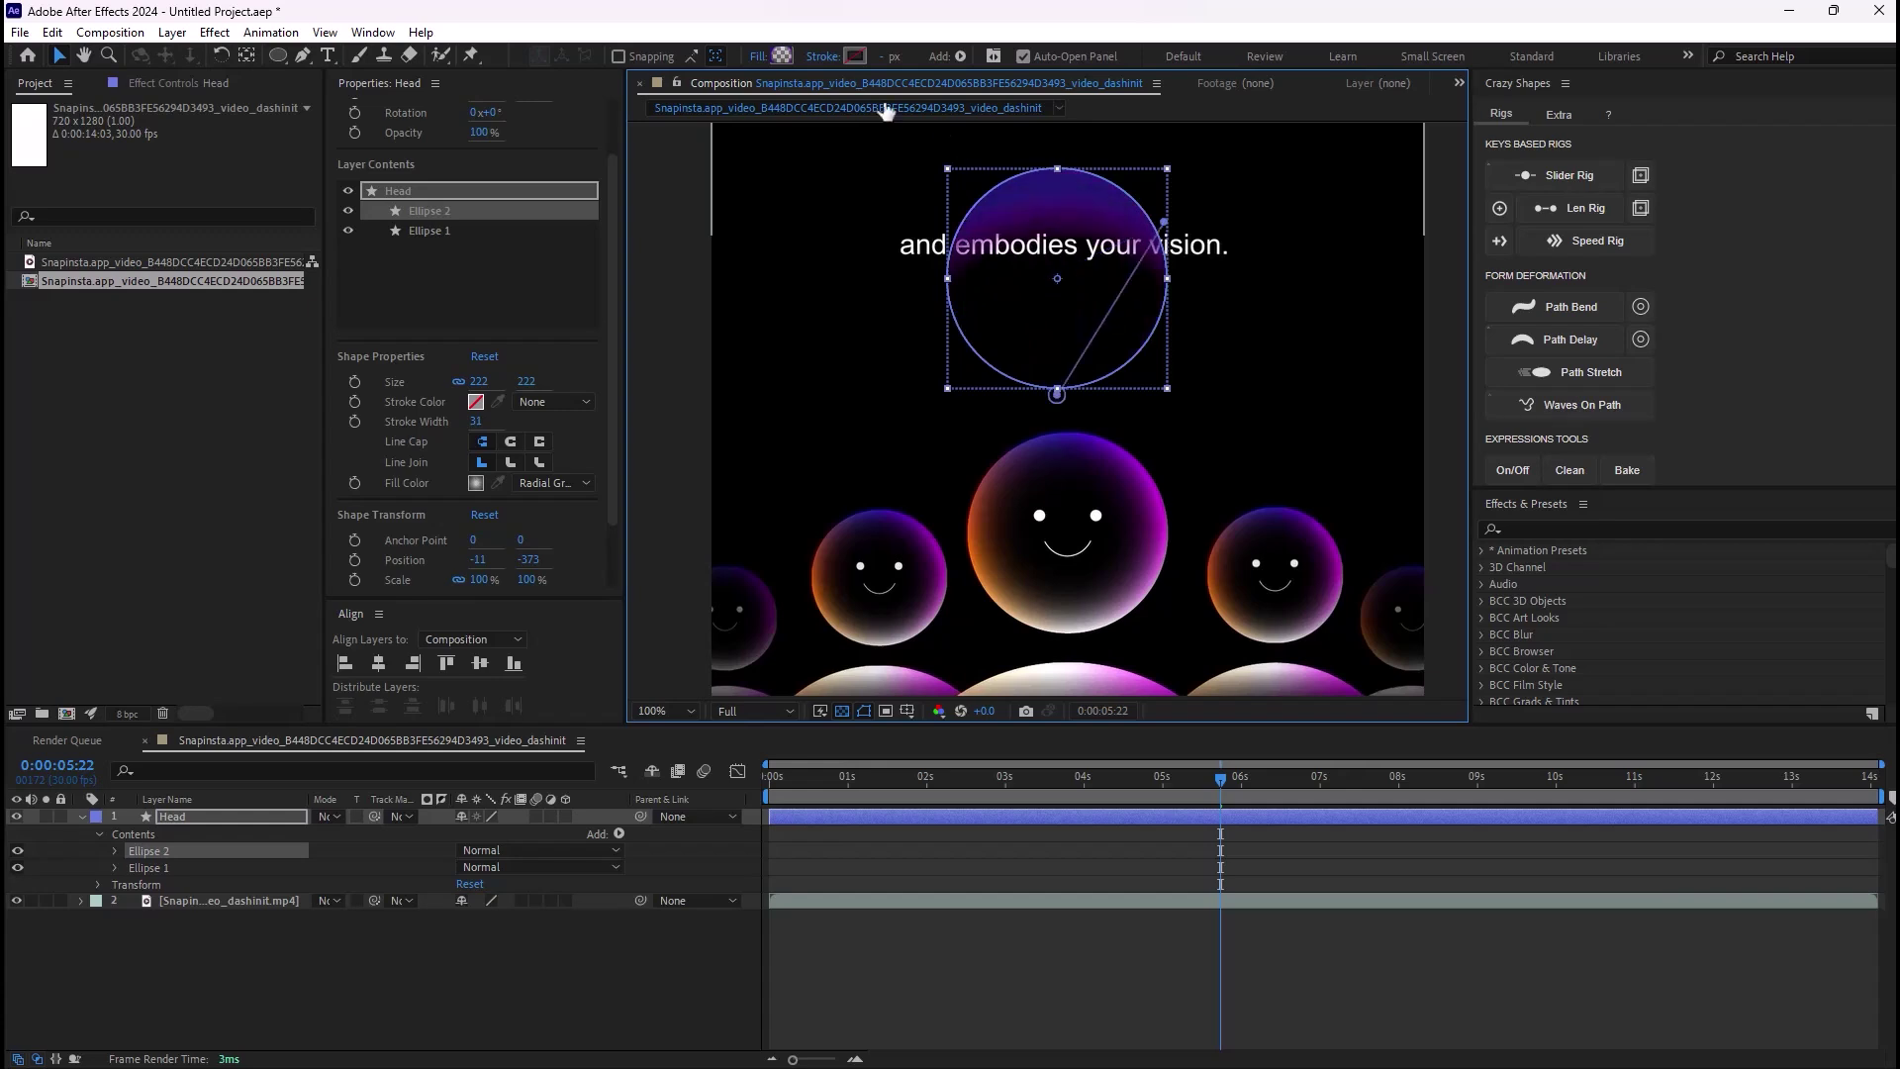
Step: Set Ellipse 2's inner colour stop to black 000000 and sample purple 9C07A4 from the central head's right edge for the outer stop
{"action": "left_click", "coordinate": [781, 56]}
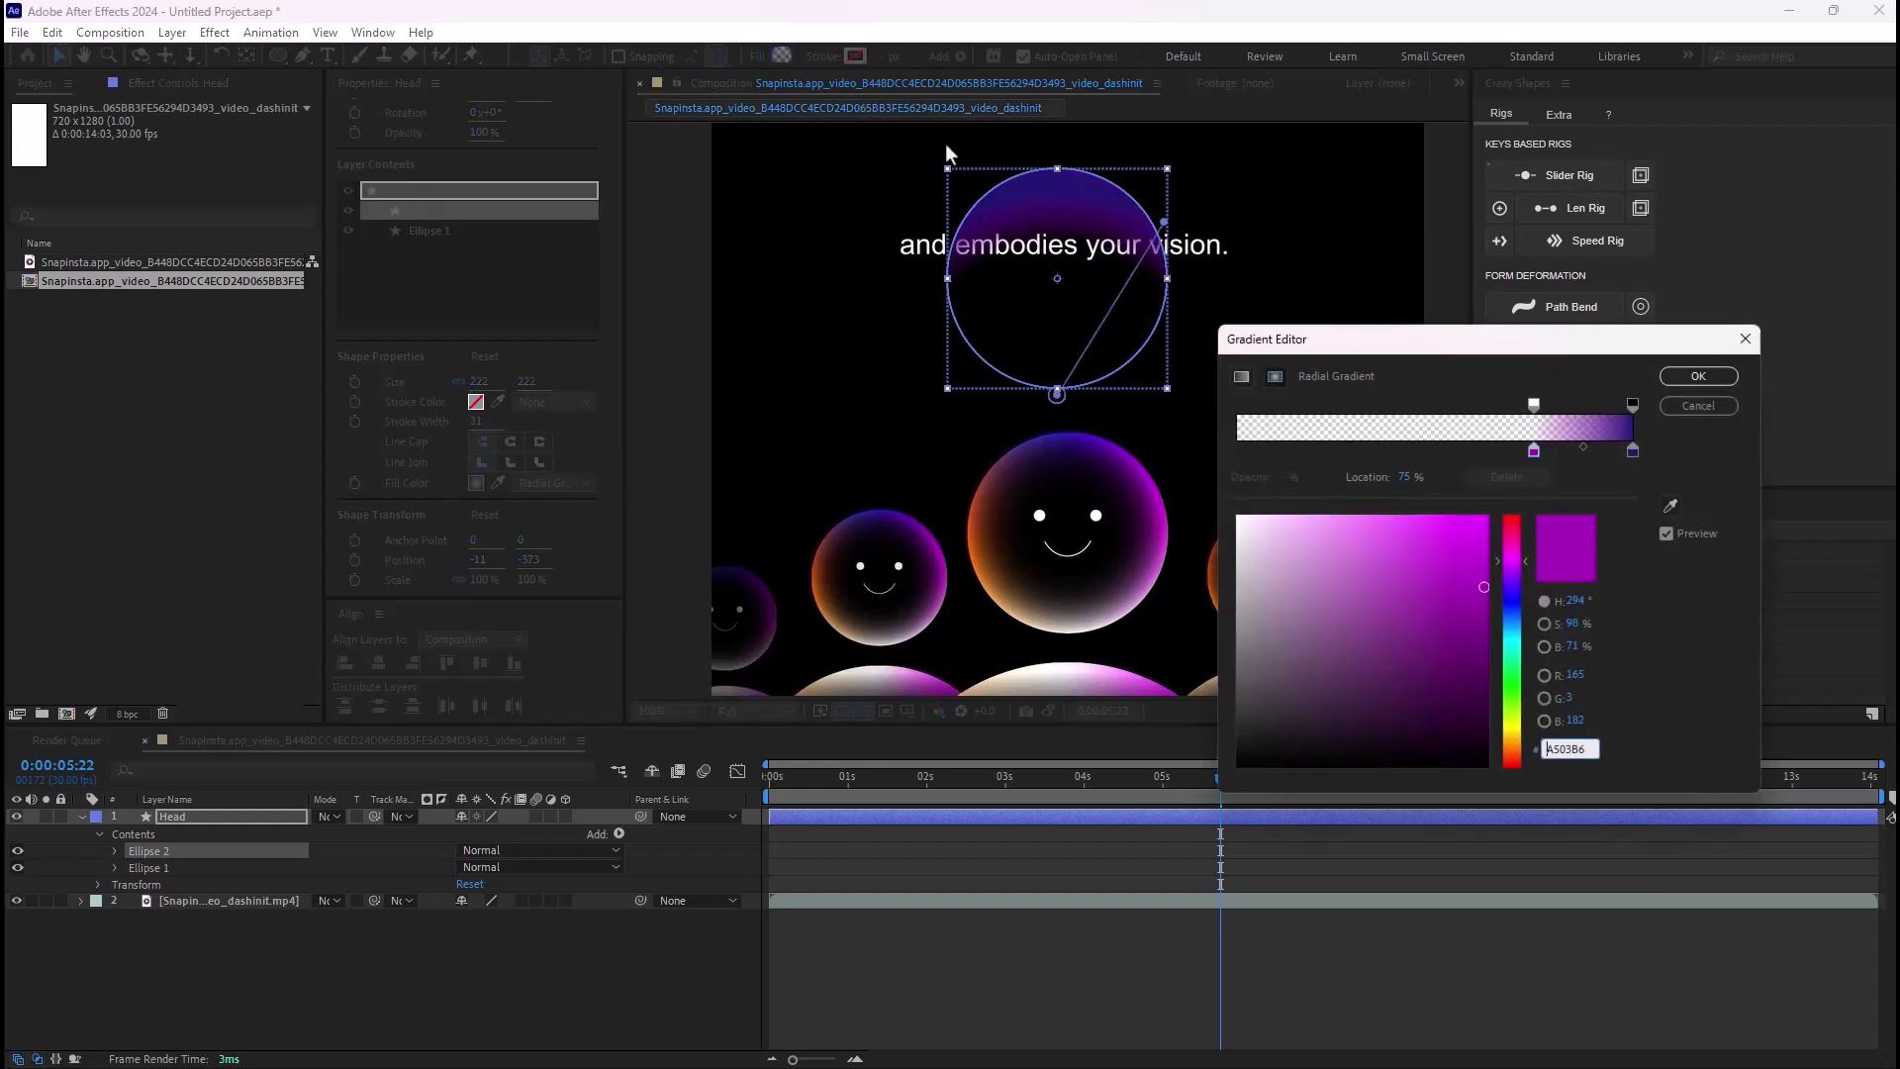
{"action": "left_click", "coordinate": [1534, 454]}
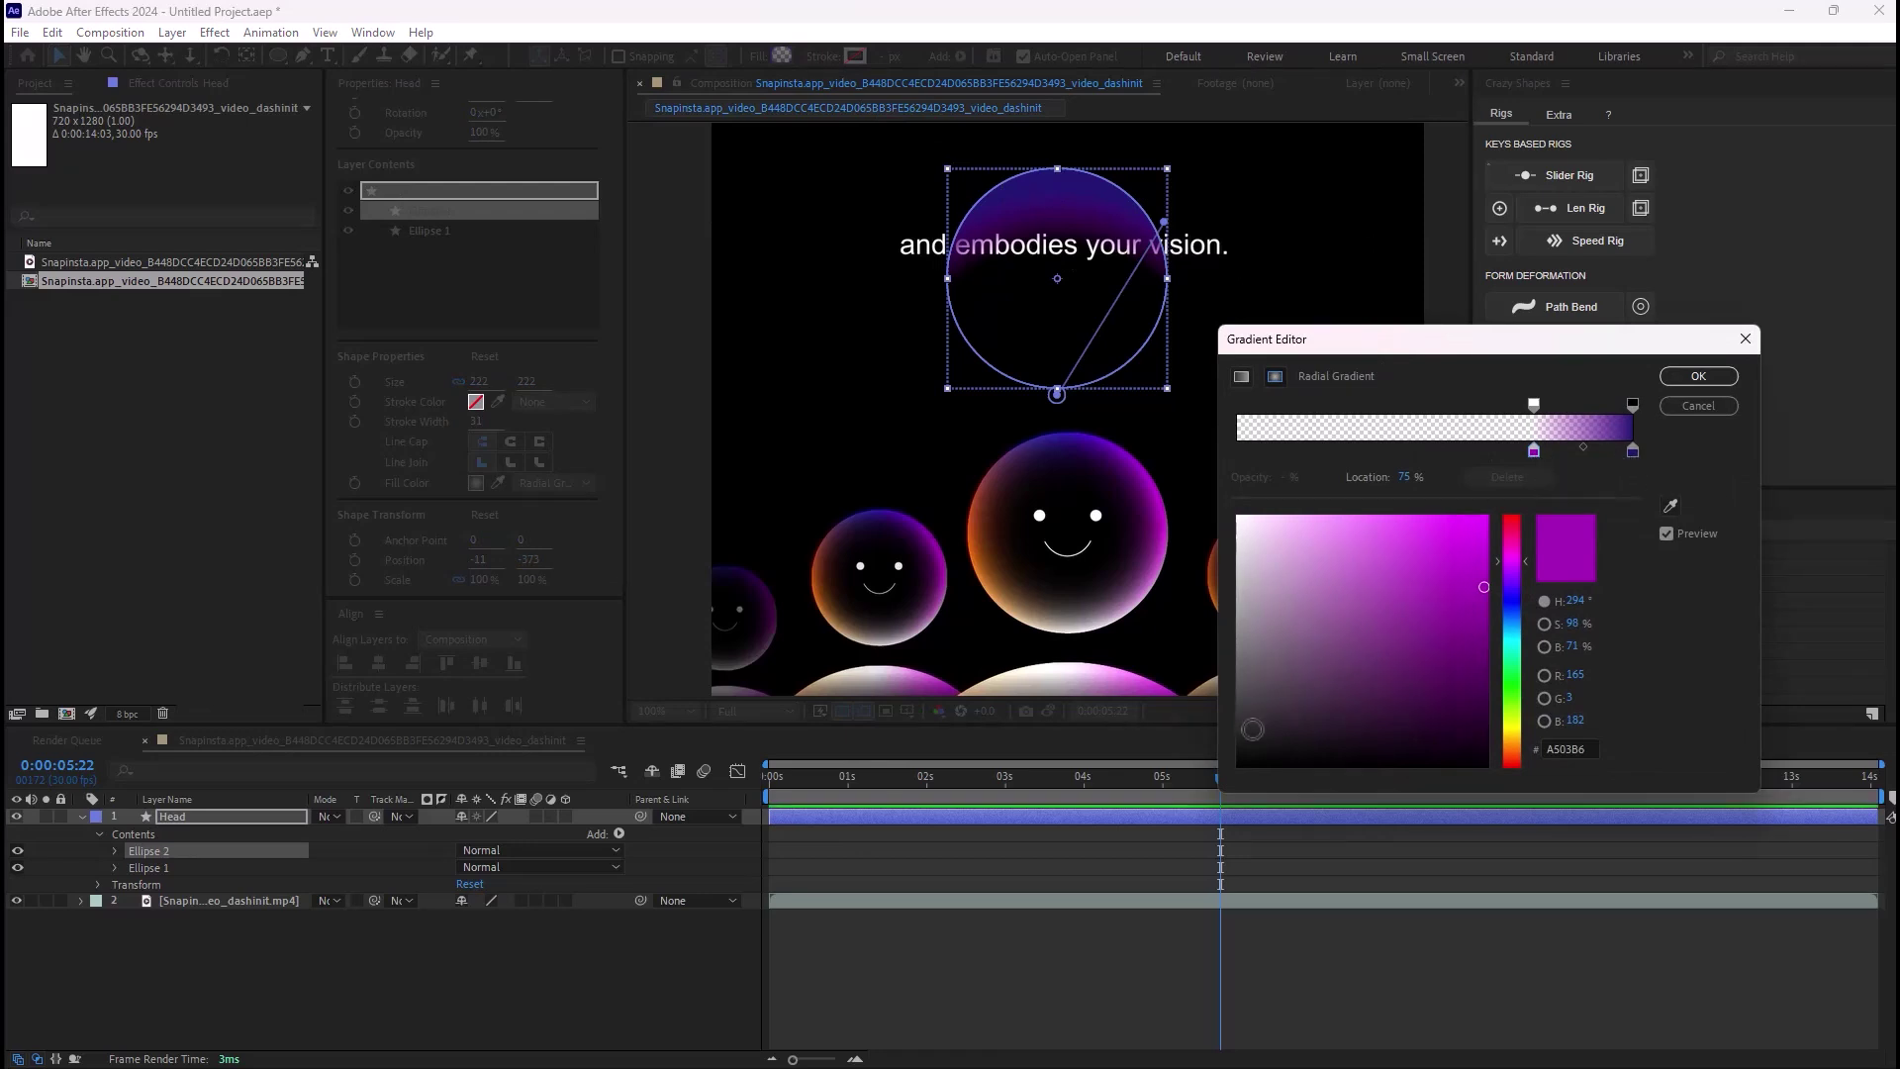
{"action": "left_click_drag", "start_coordinate": [1253, 729], "coordinate": [1227, 797]}
{"action": "left_click", "coordinate": [1633, 452]}
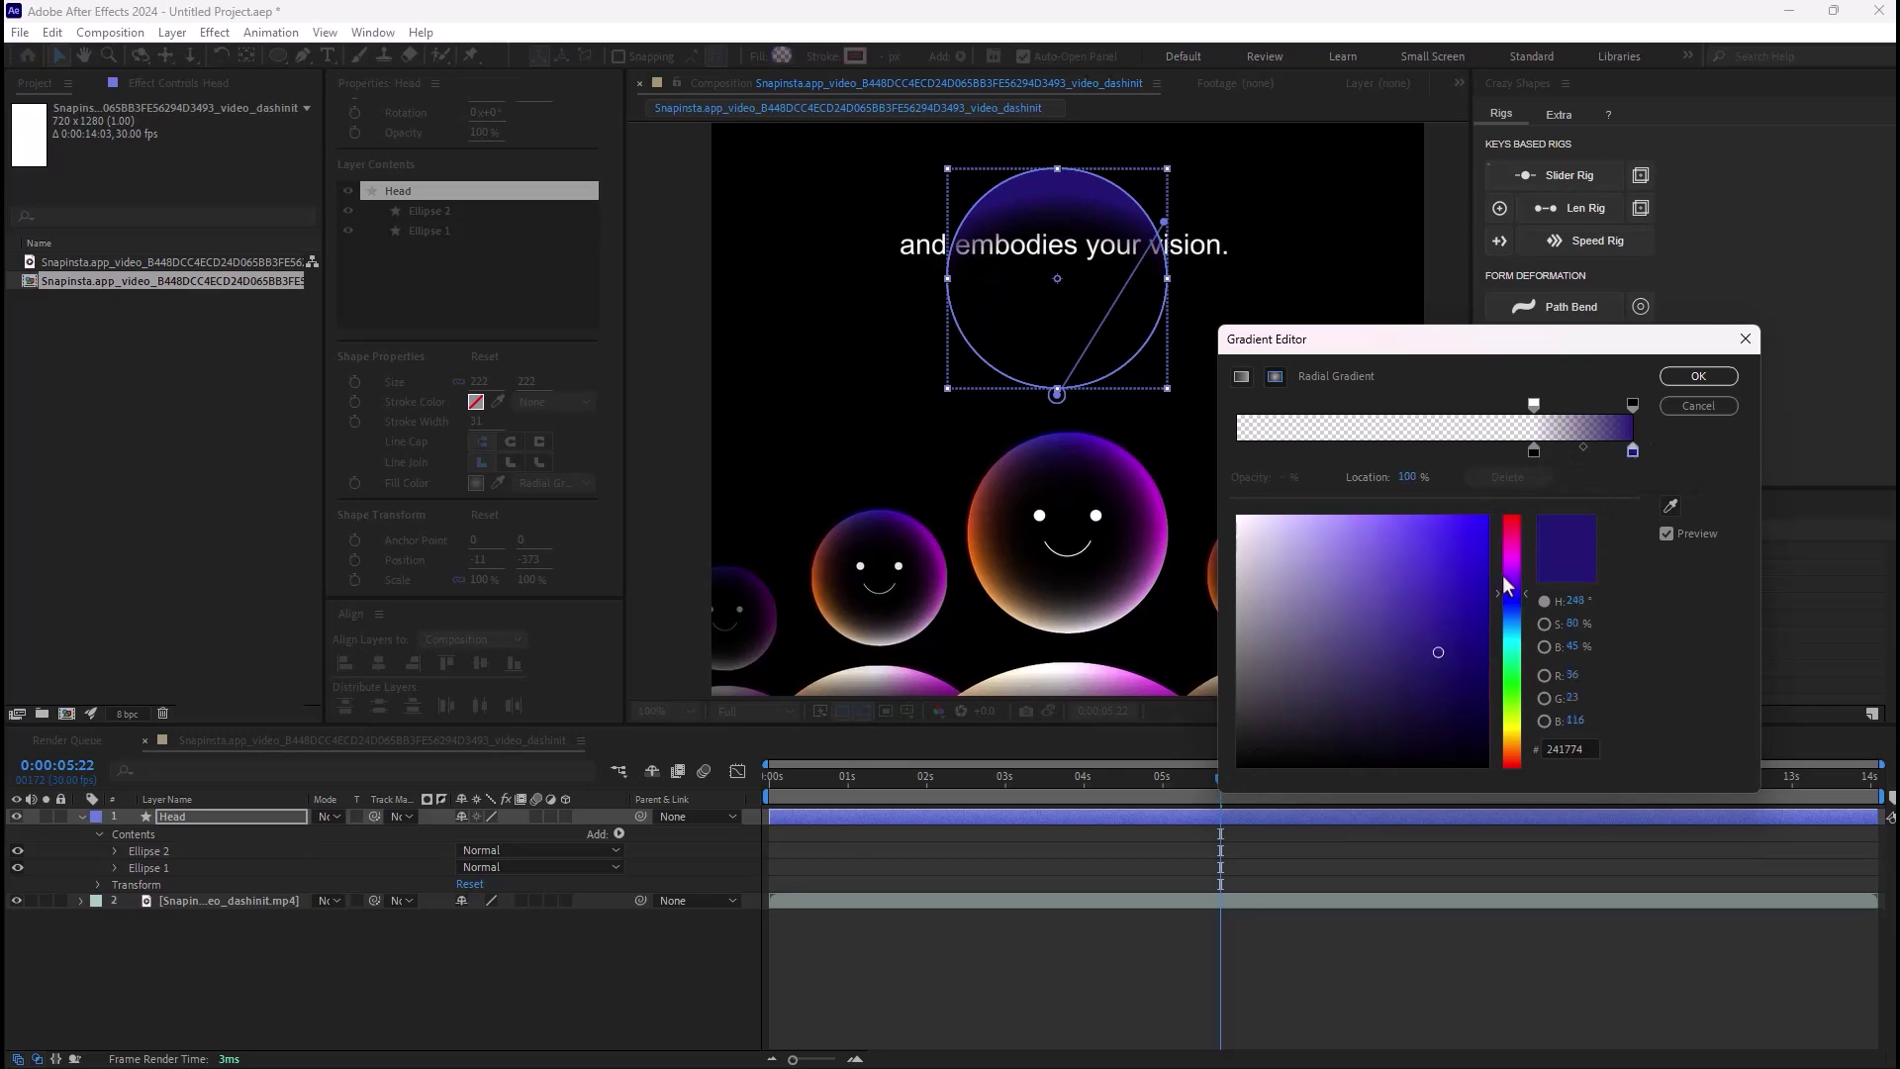
{"action": "left_click", "coordinate": [1669, 507]}
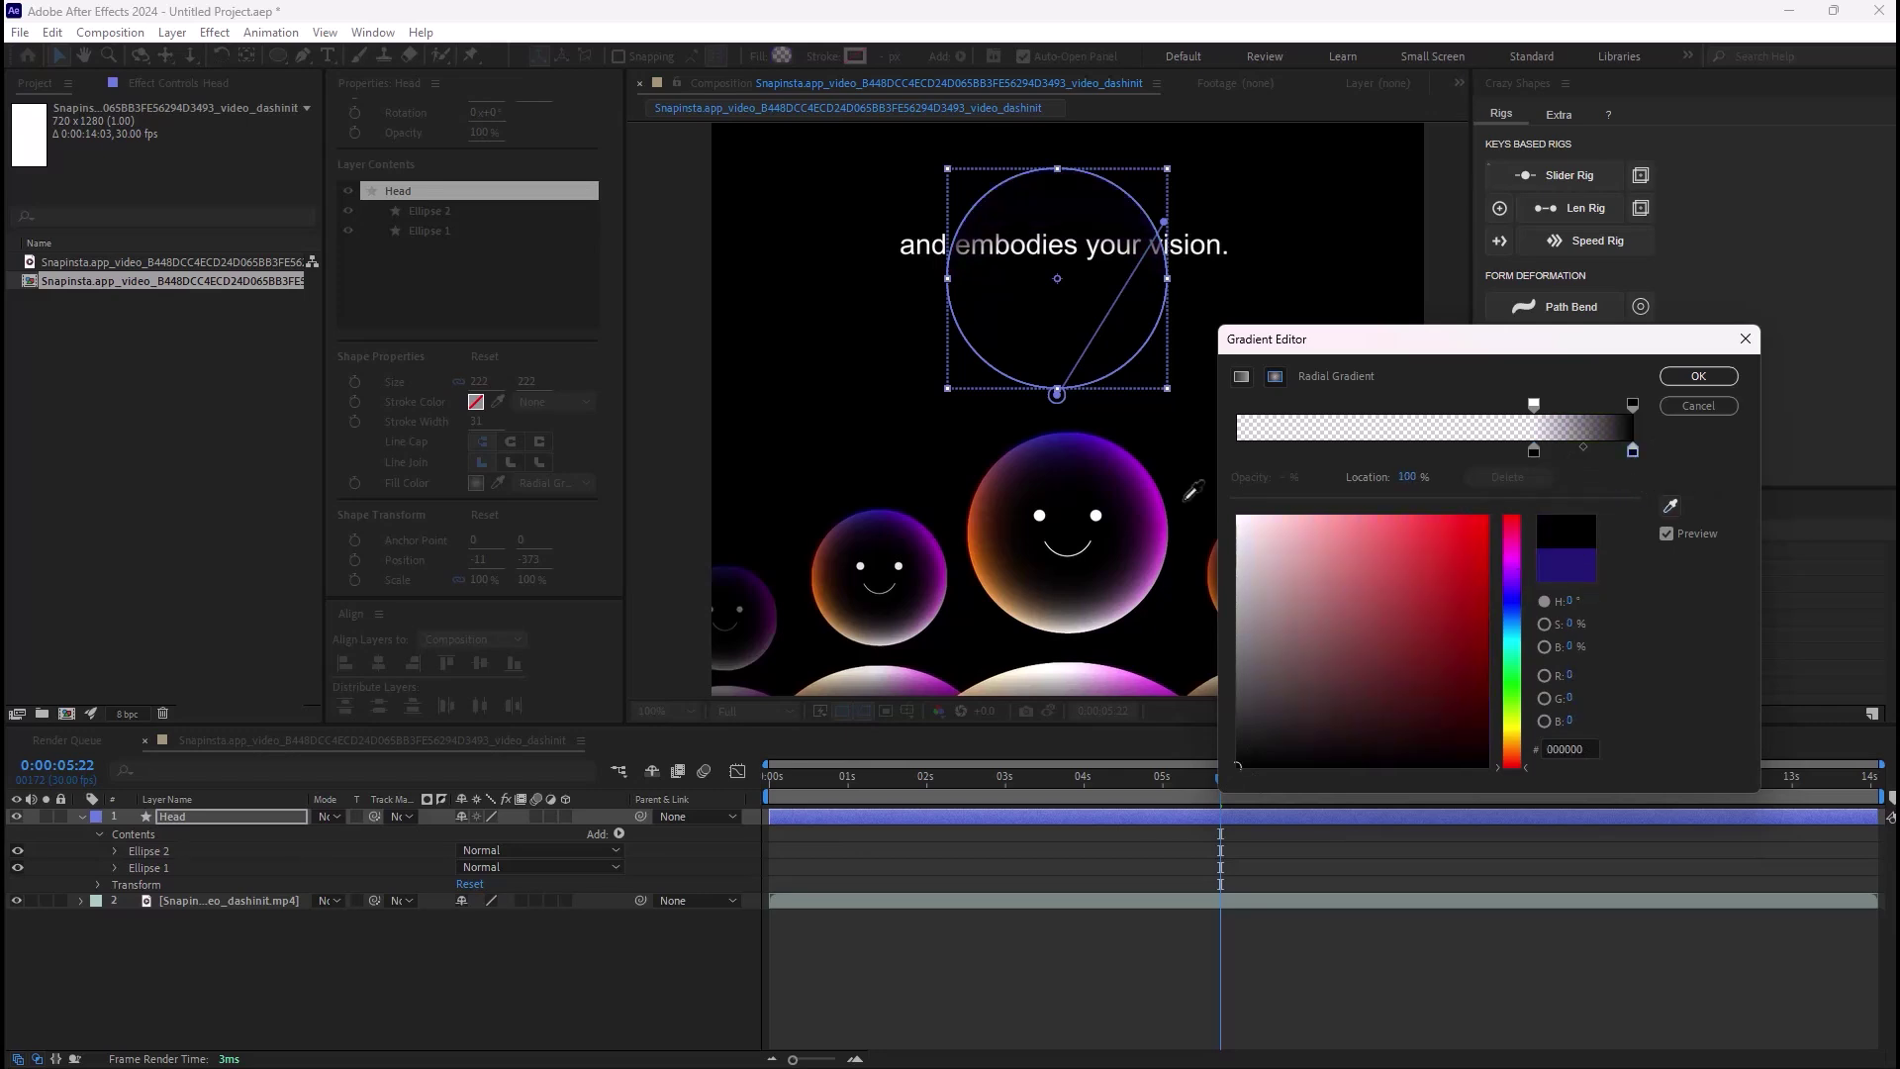
{"action": "left_click", "coordinate": [1165, 487]}
{"action": "left_click", "coordinate": [1704, 372]}
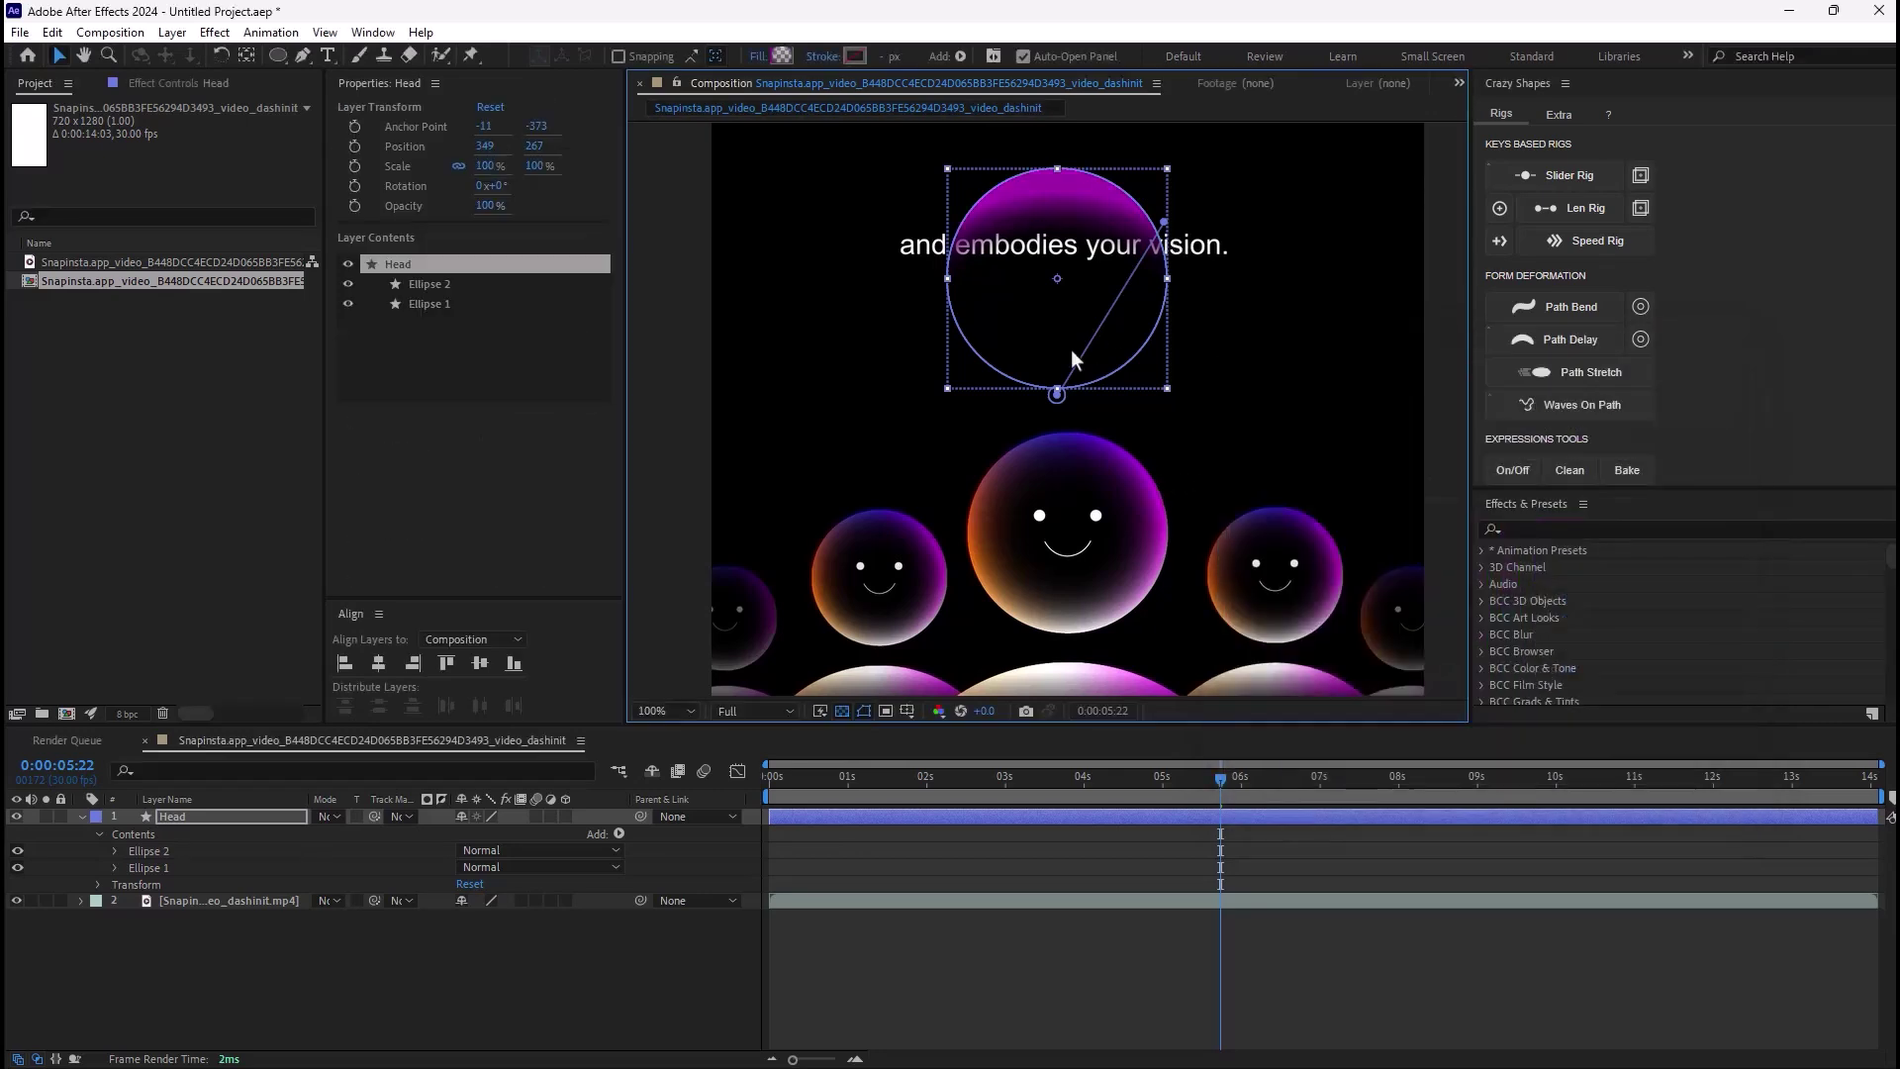
Step: Position Ellipse 2's gradient with the start point inside the circle's left edge and the end point just inside its right edge
{"action": "left_click_drag", "start_coordinate": [1057, 394], "coordinate": [1160, 326]}
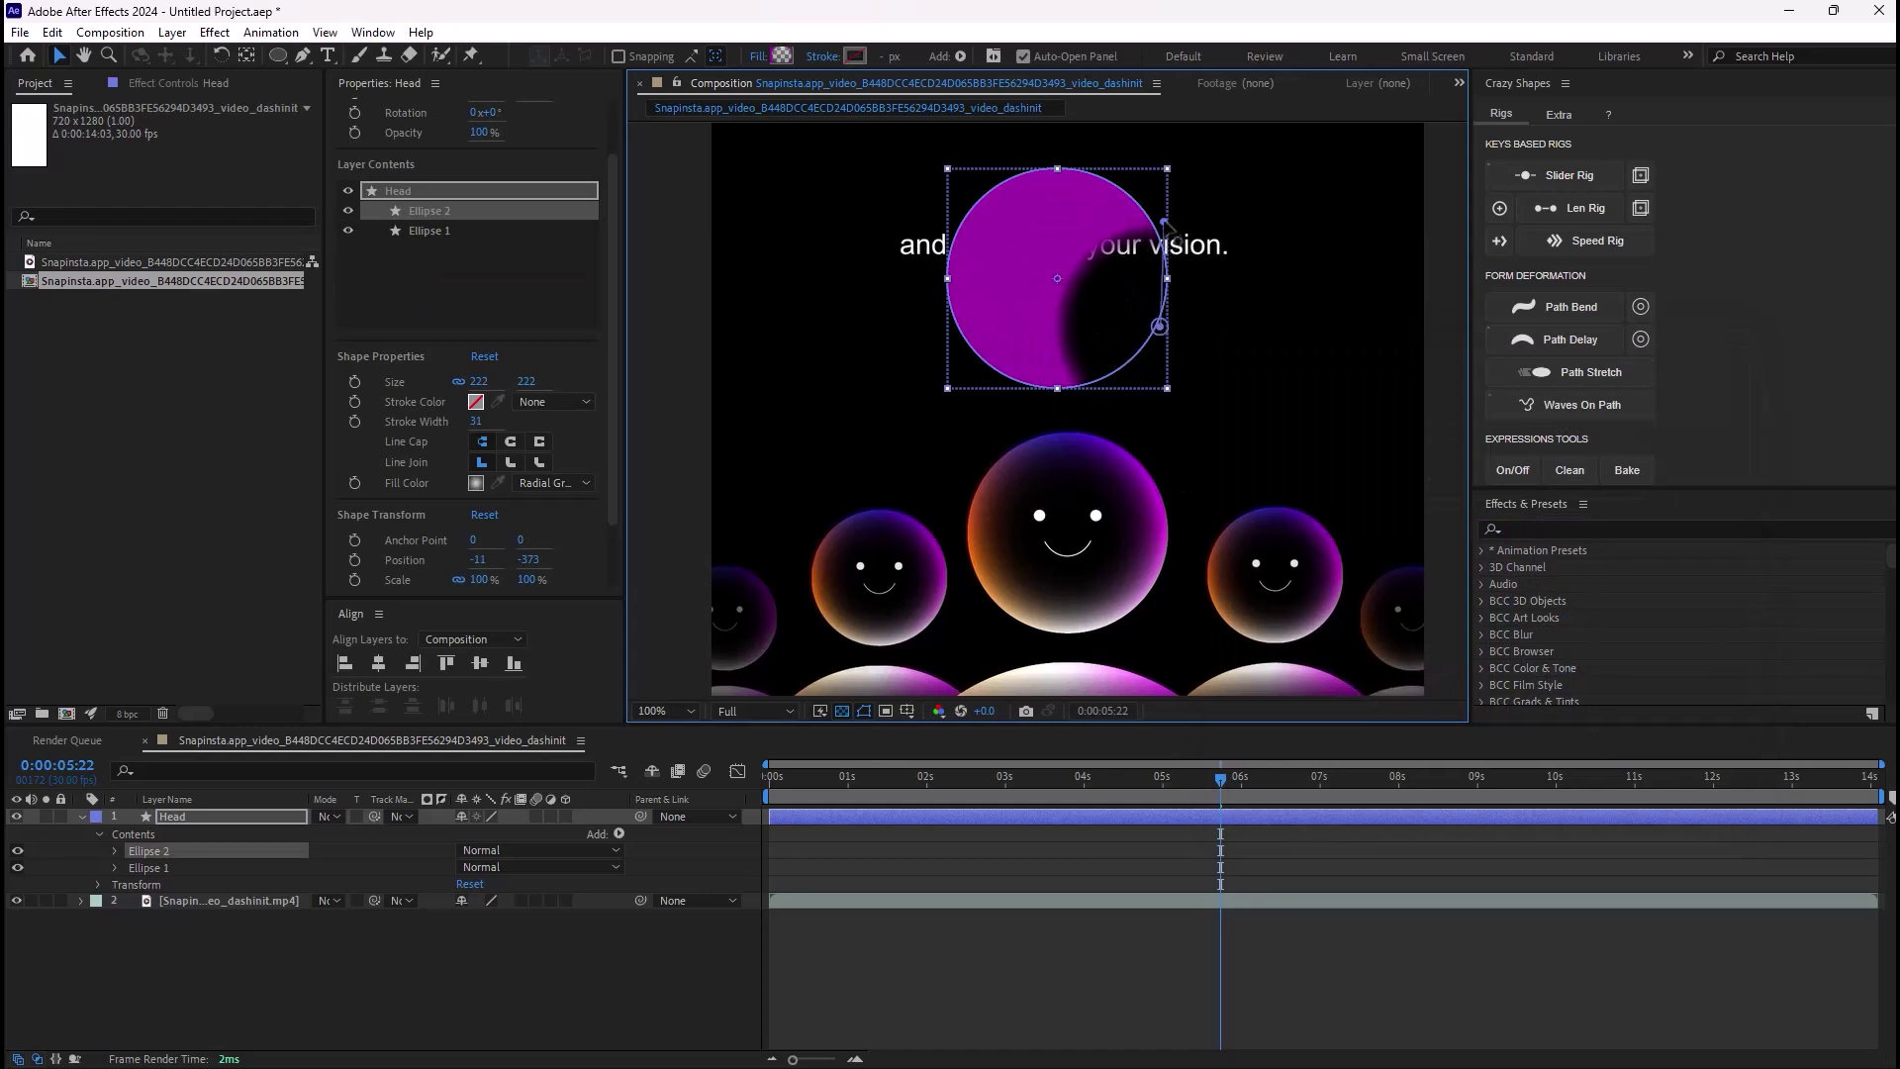
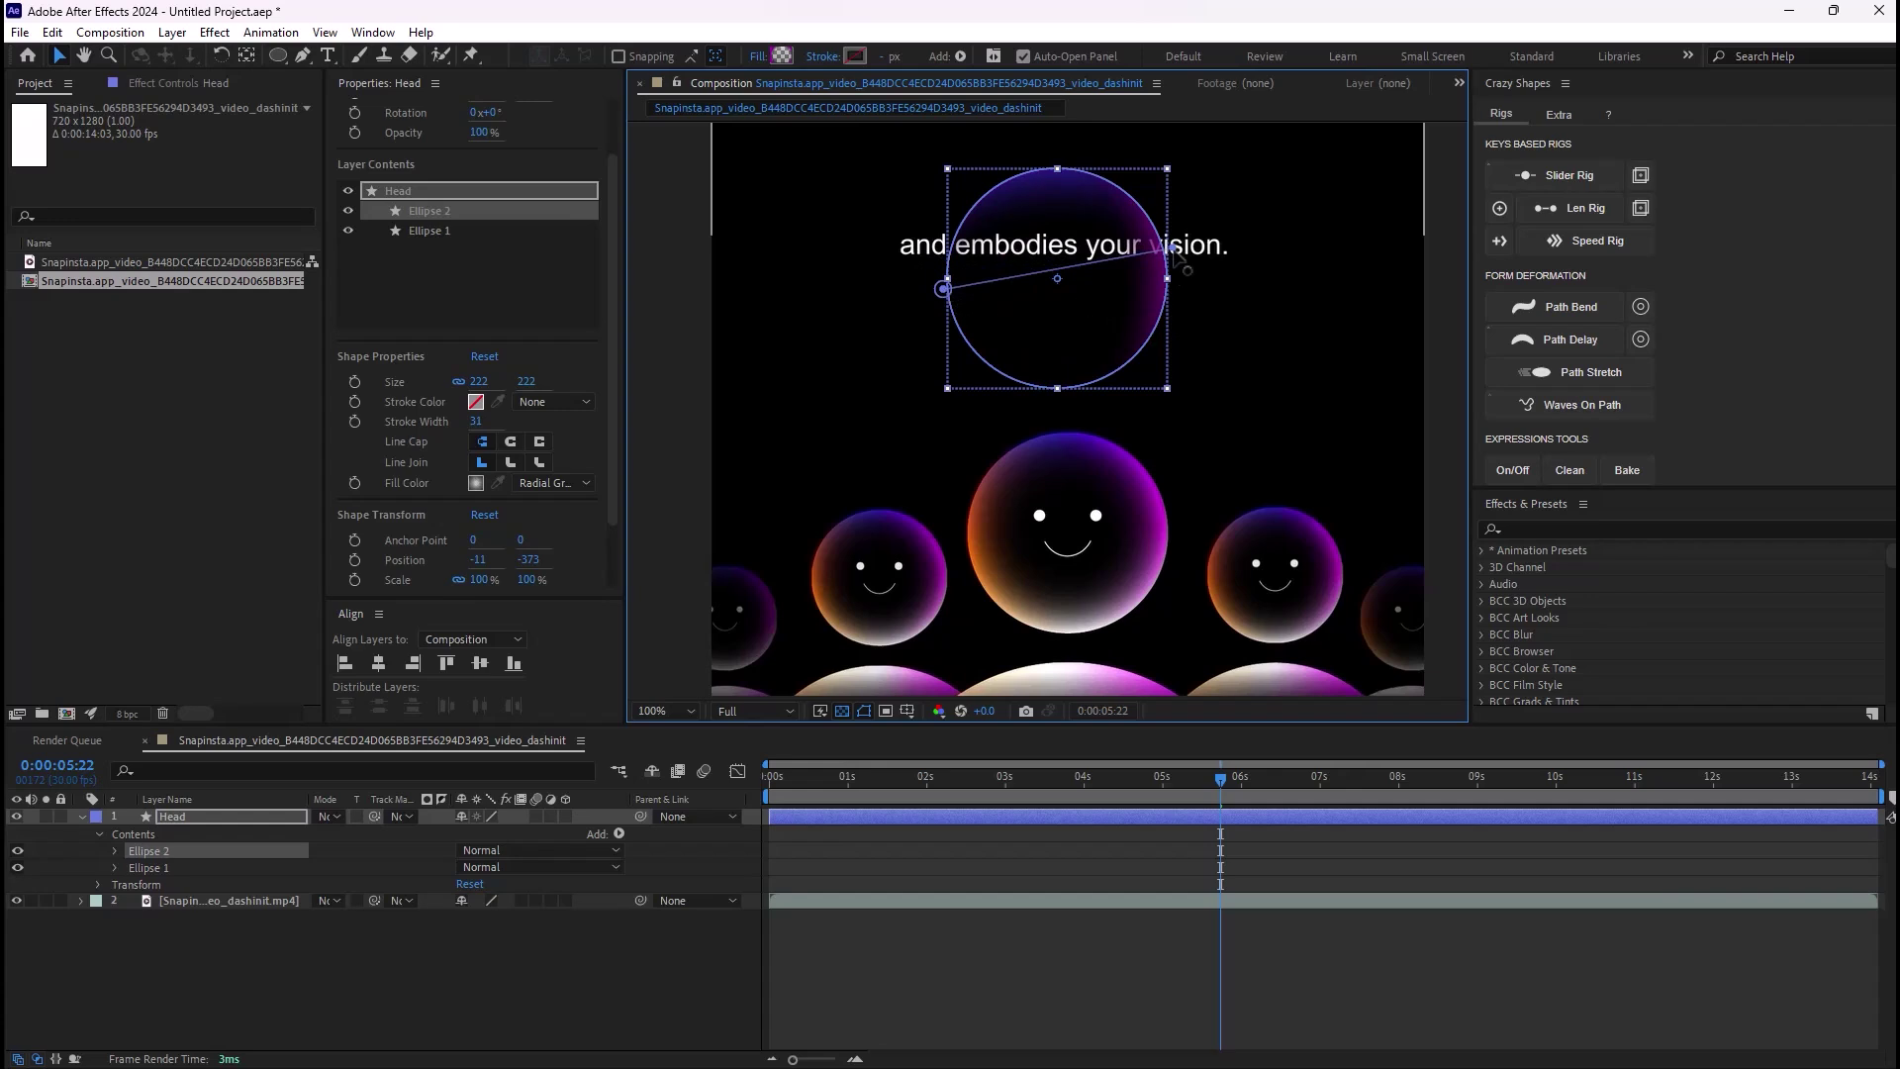
{"action": "mouse_move", "coordinate": [1173, 251]}
{"action": "left_mouse_down"}
{"action": "mouse_move", "coordinate": [1152, 236]}
{"action": "mouse_move", "coordinate": [1154, 259]}
{"action": "left_mouse_up"}
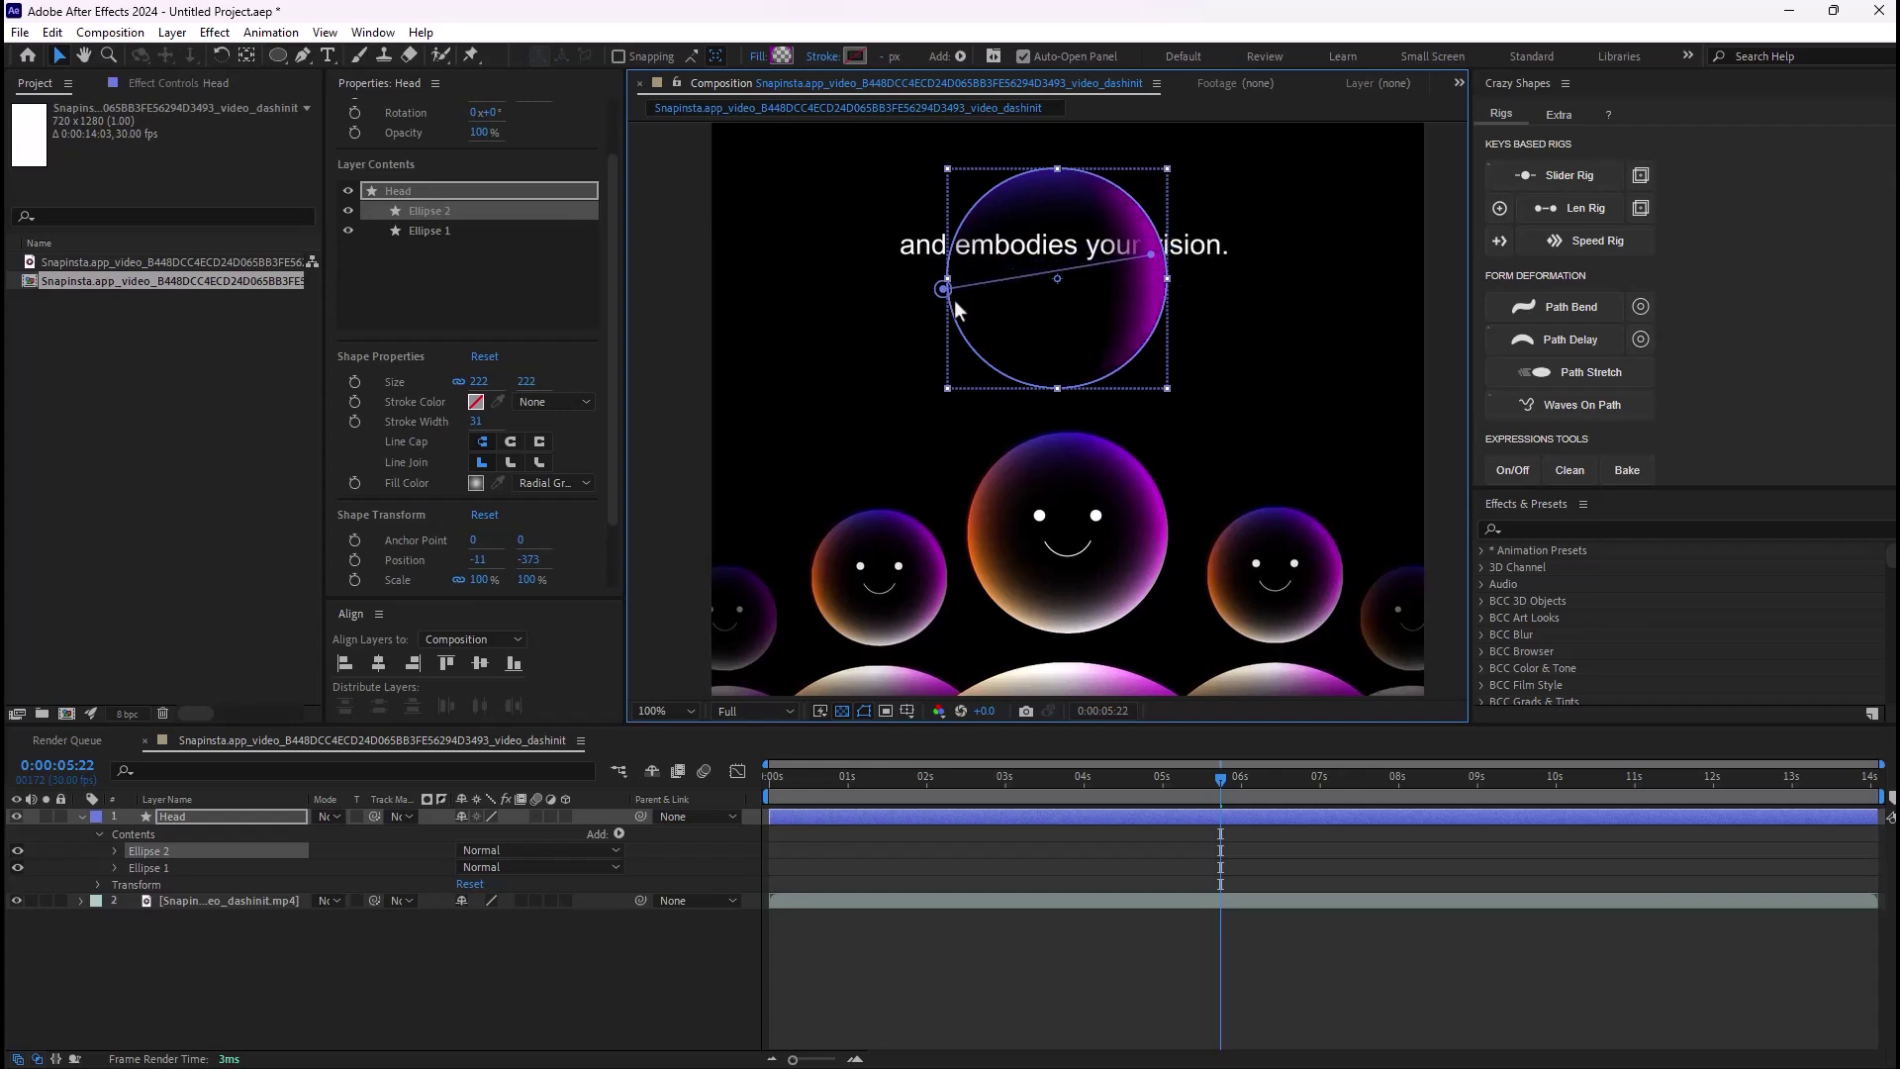
{"action": "left_click_drag", "start_coordinate": [948, 291], "coordinate": [998, 289]}
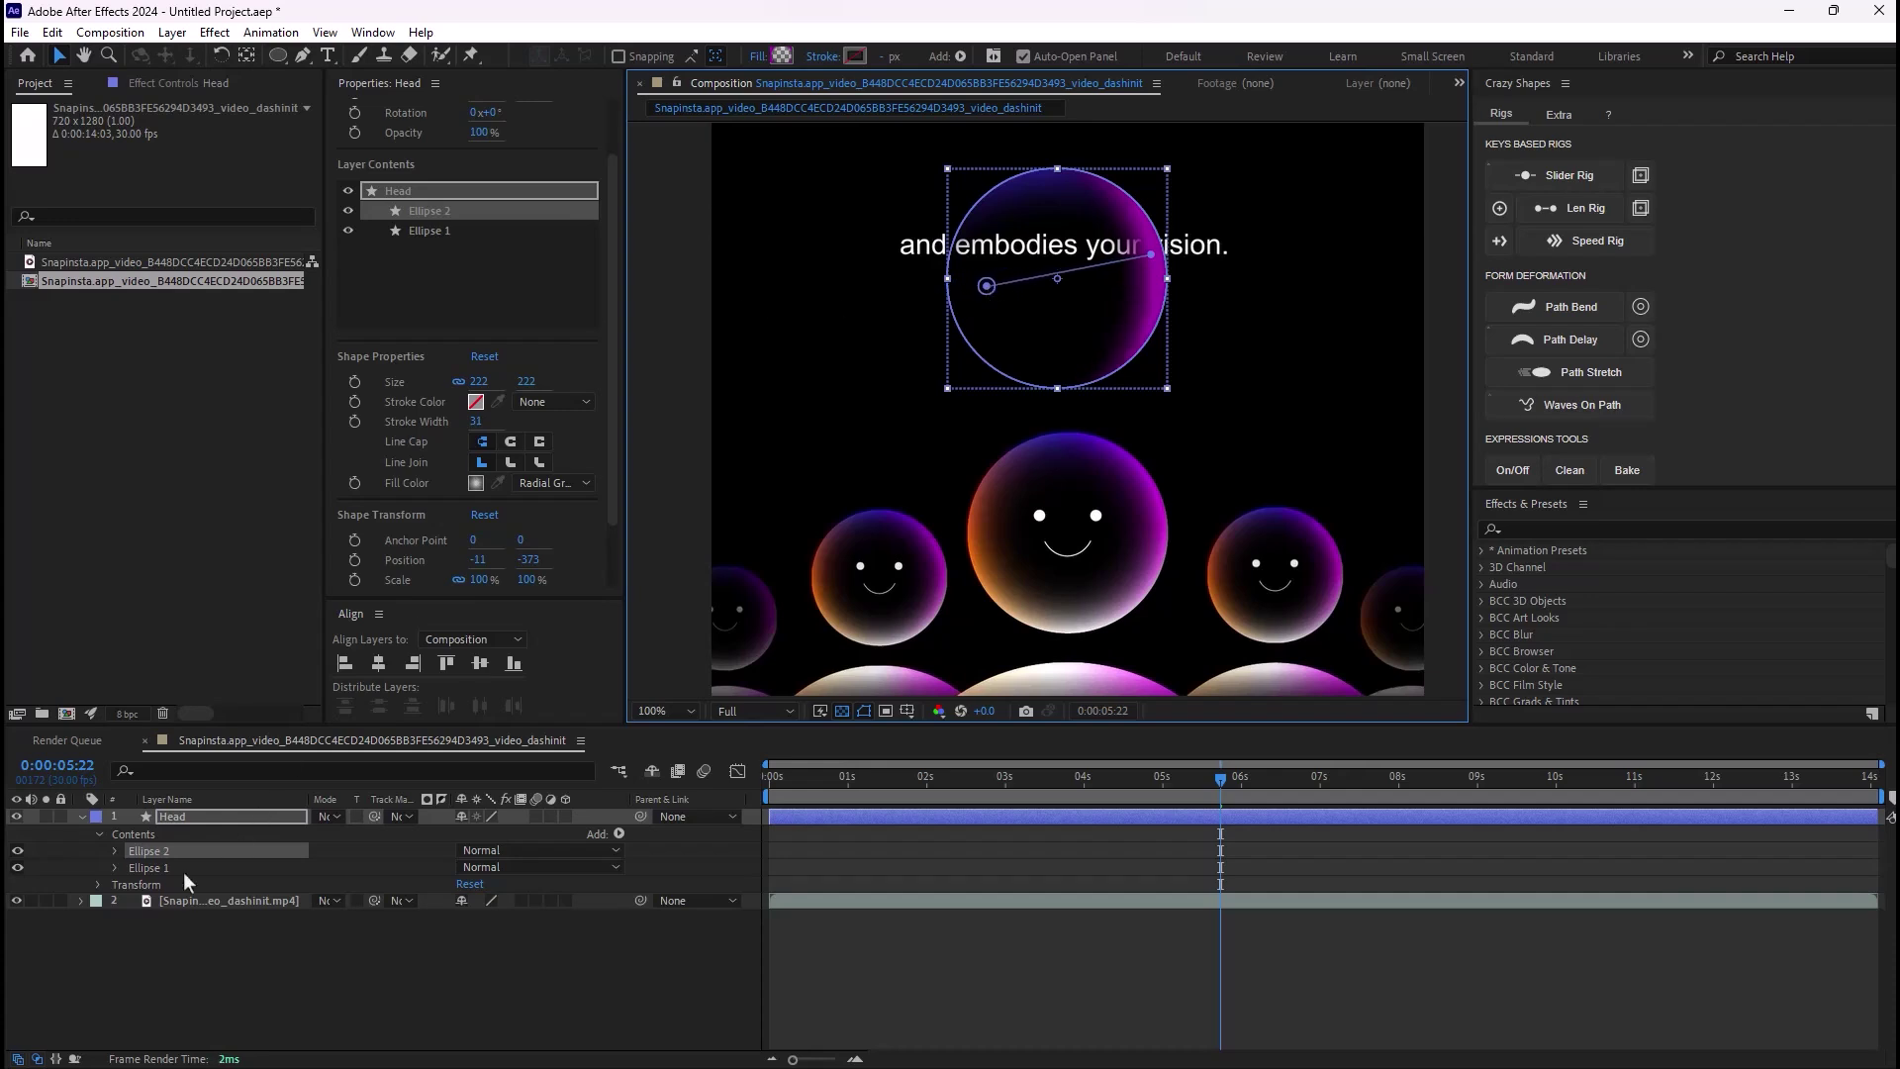
Step: Duplicate Ellipse 2 and sample light grey CAC3C9 from the central head's lower edge for the copy's outer gradient stop
{"action": "key", "text": "ctrl+d"}
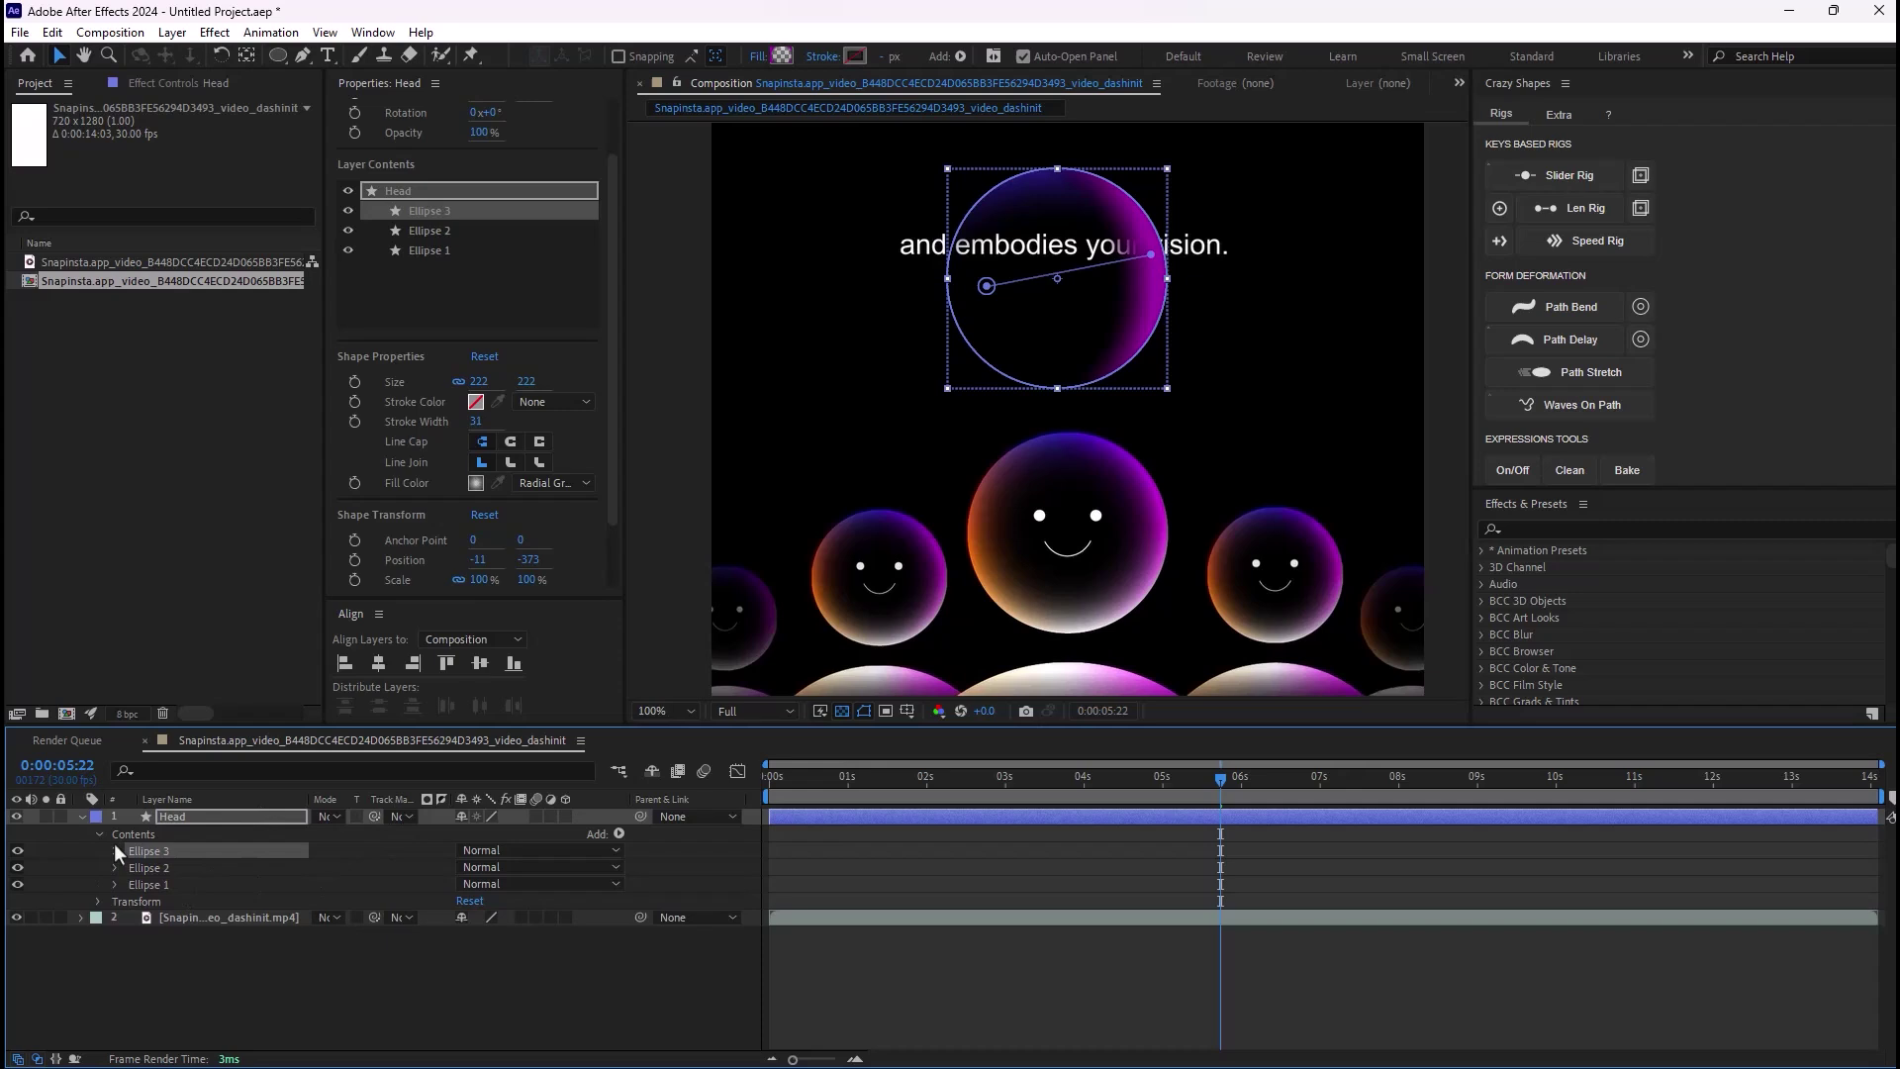
{"action": "left_click", "coordinate": [779, 59]}
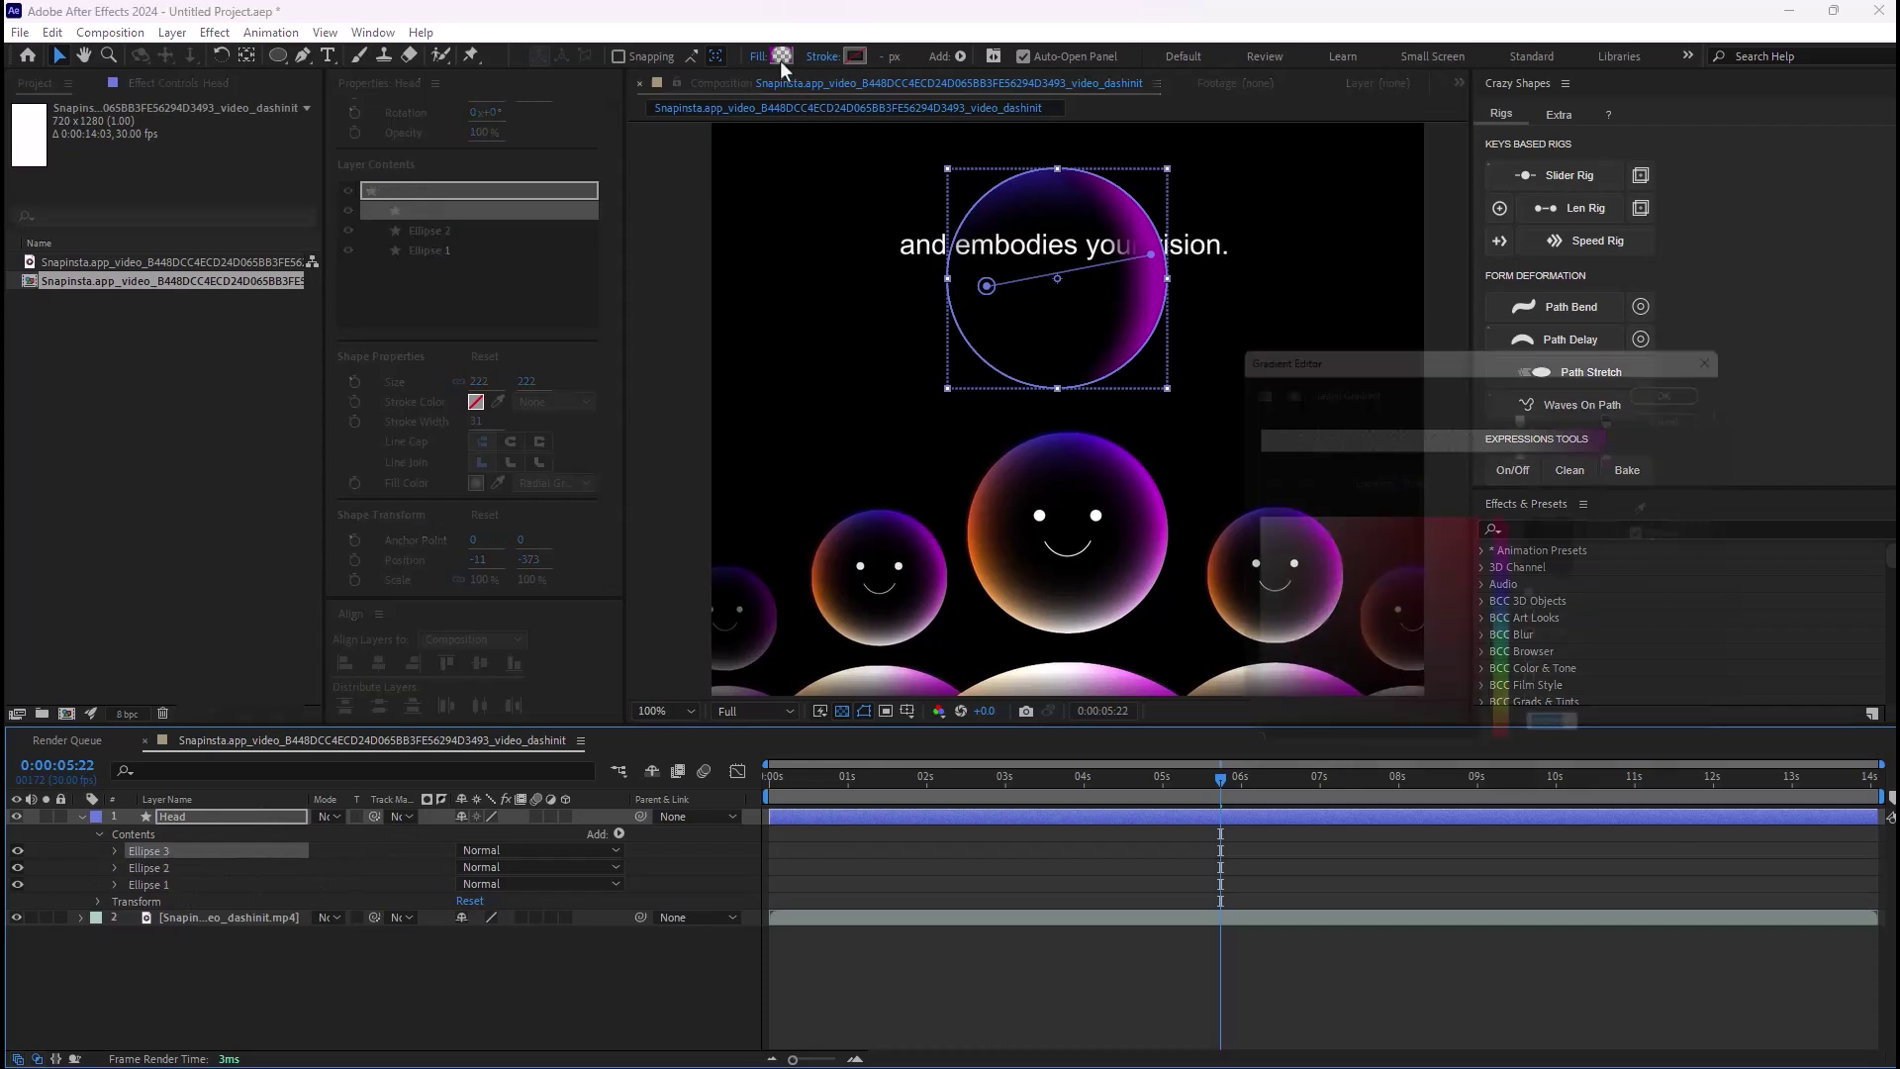
{"action": "left_click", "coordinate": [1633, 452]}
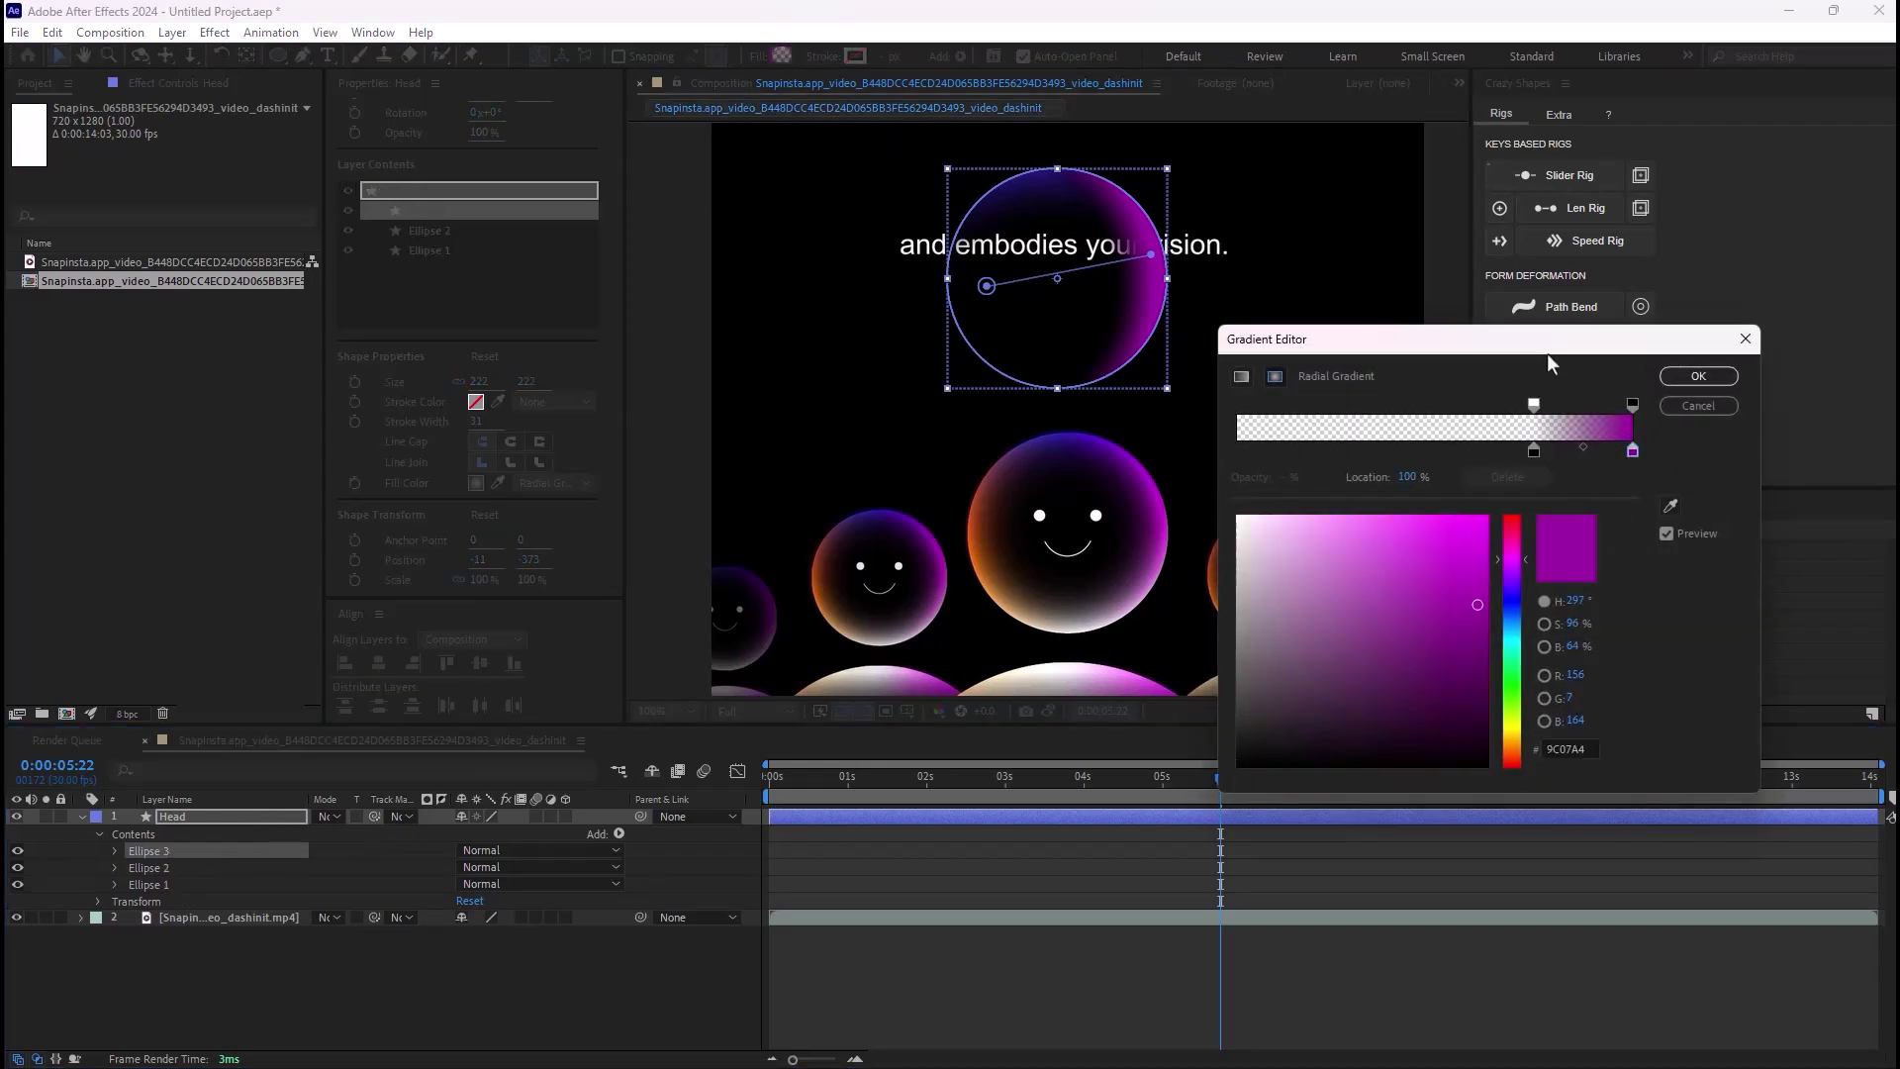
{"action": "left_click_drag", "start_coordinate": [1553, 353], "coordinate": [1575, 387]}
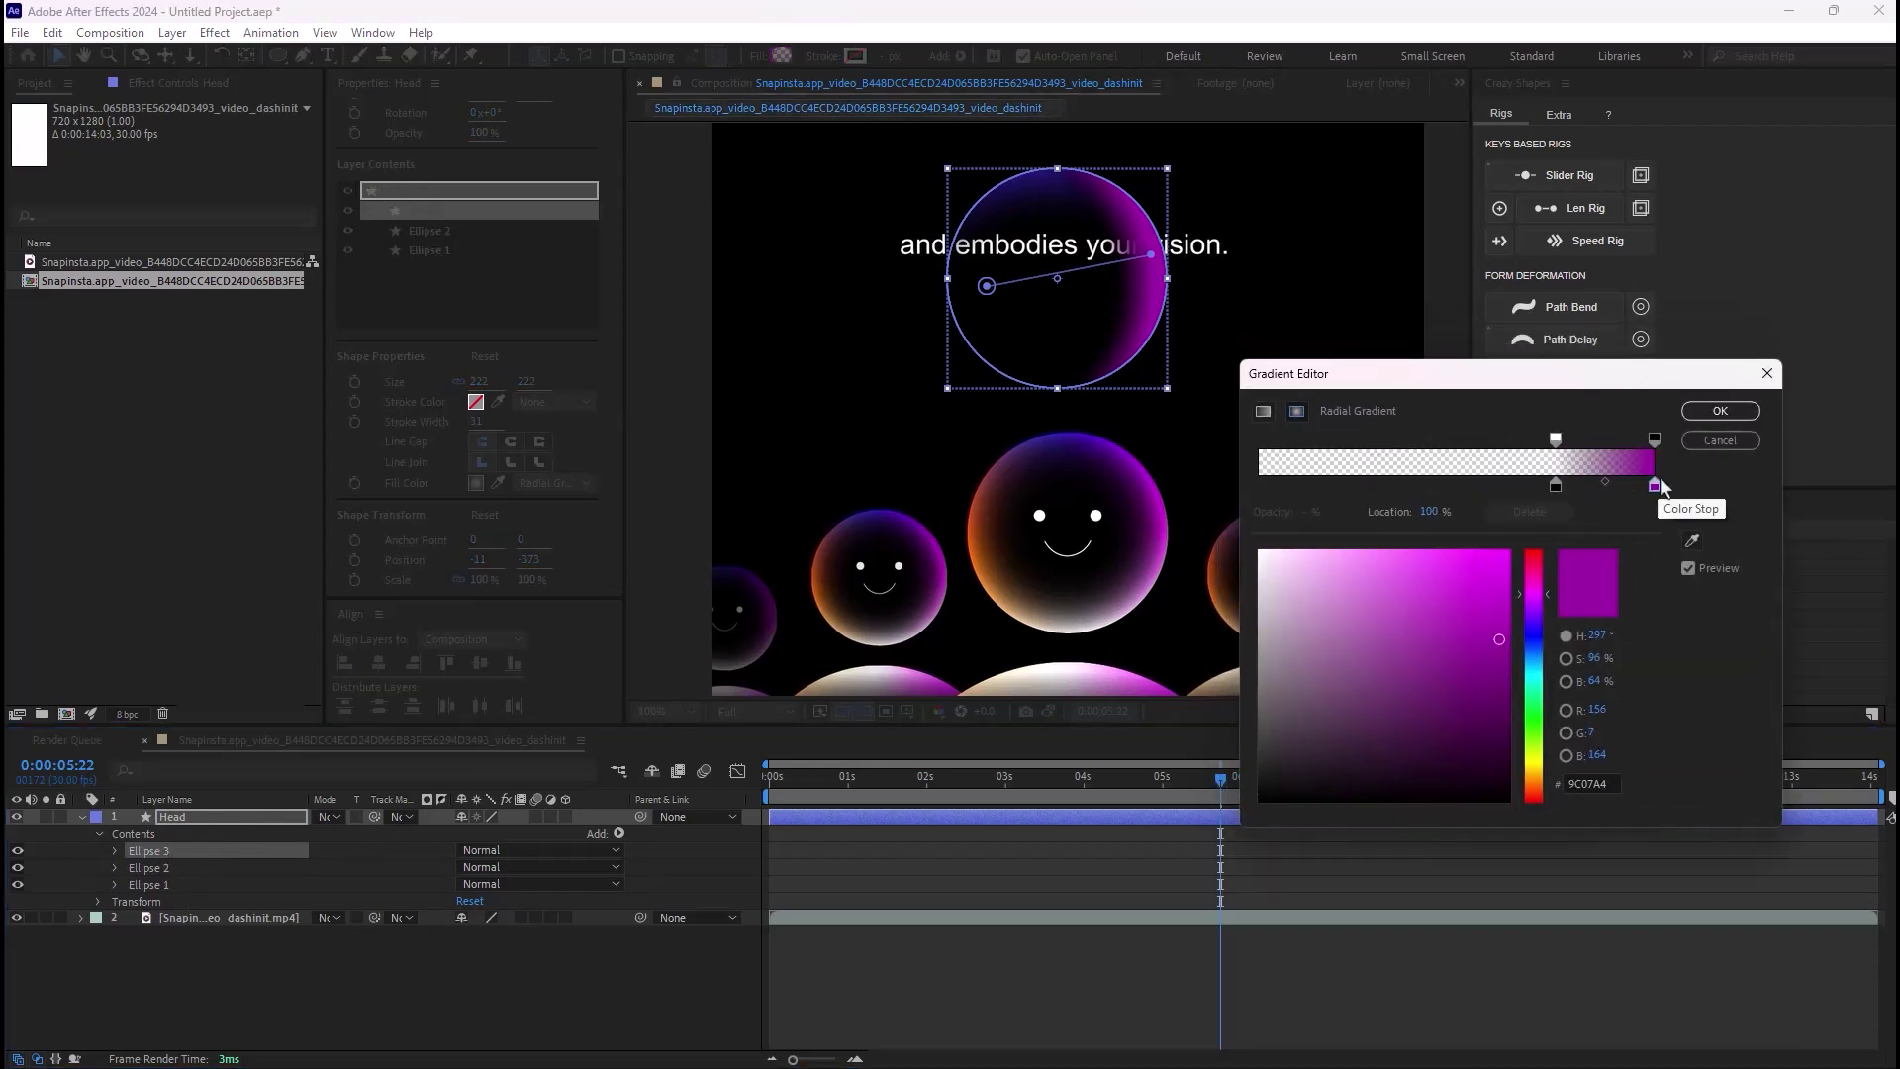
{"action": "left_click", "coordinate": [1693, 539]}
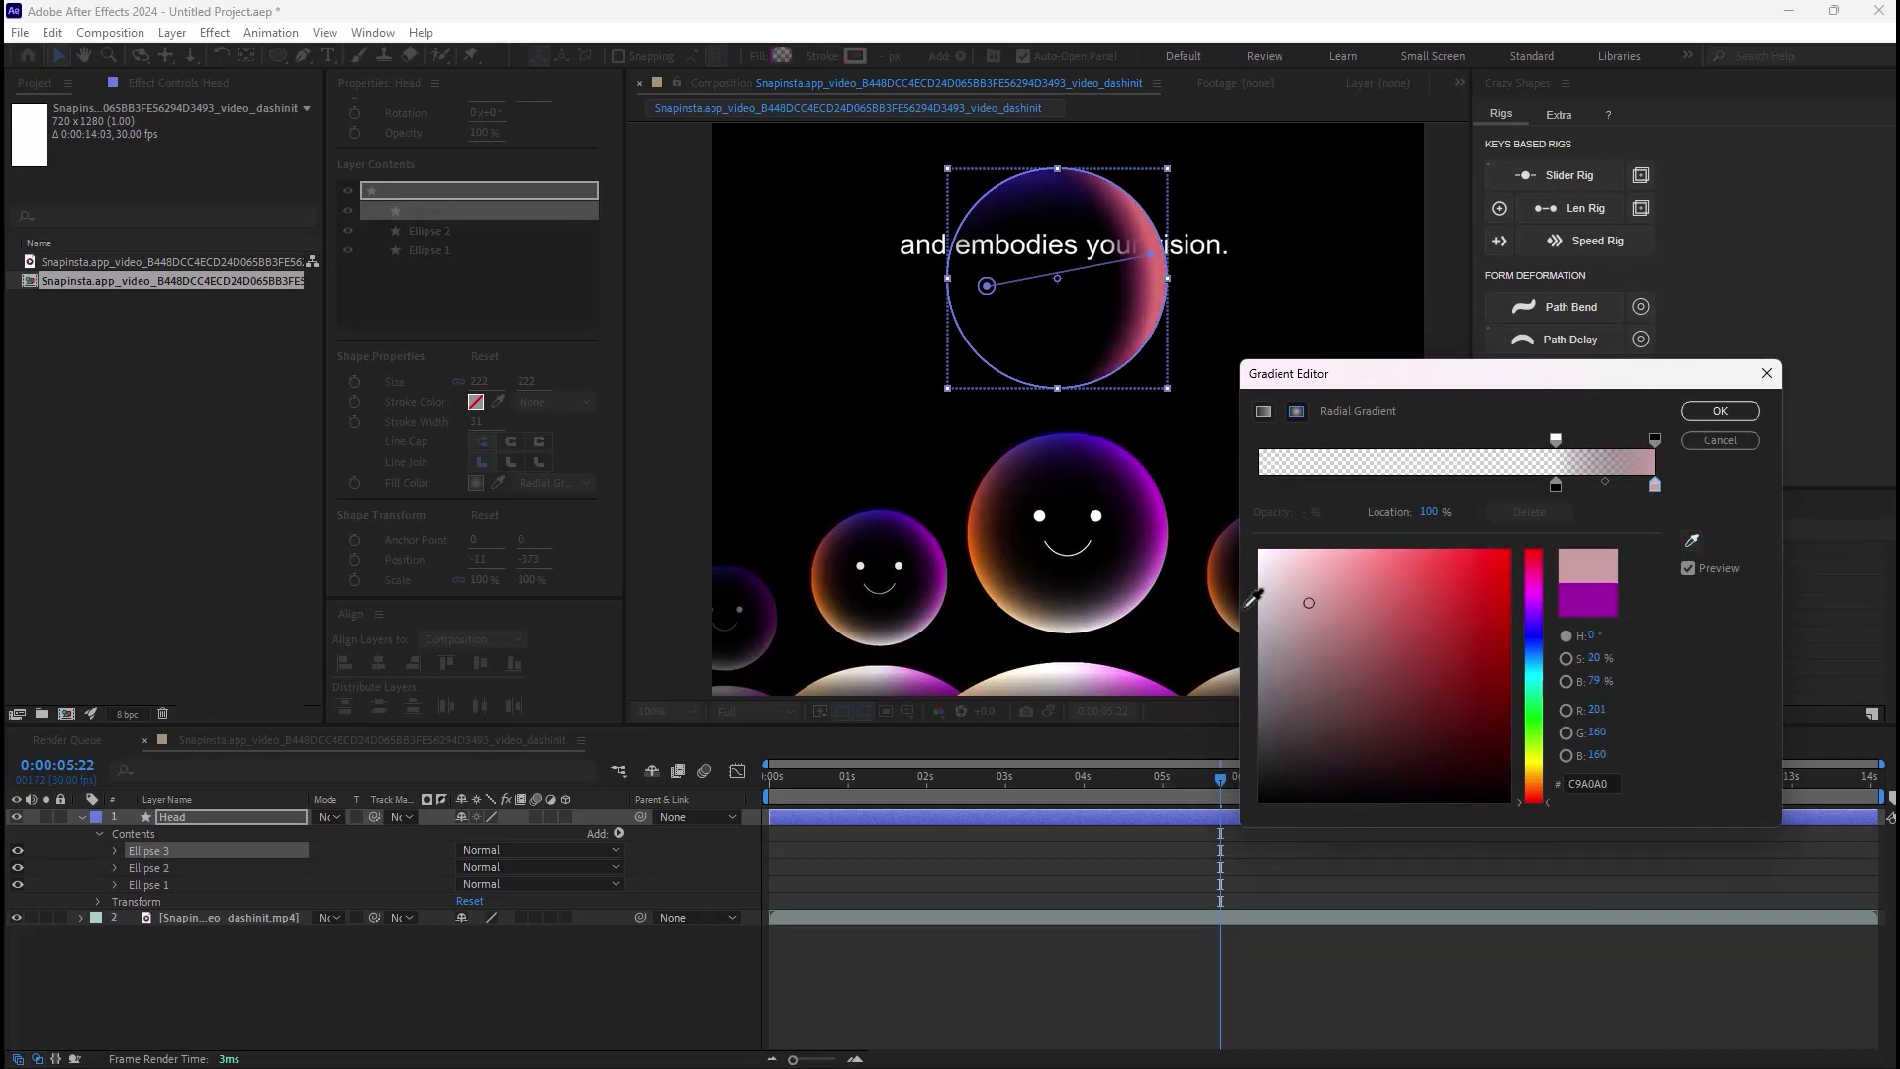
{"action": "left_click", "coordinate": [1097, 623]}
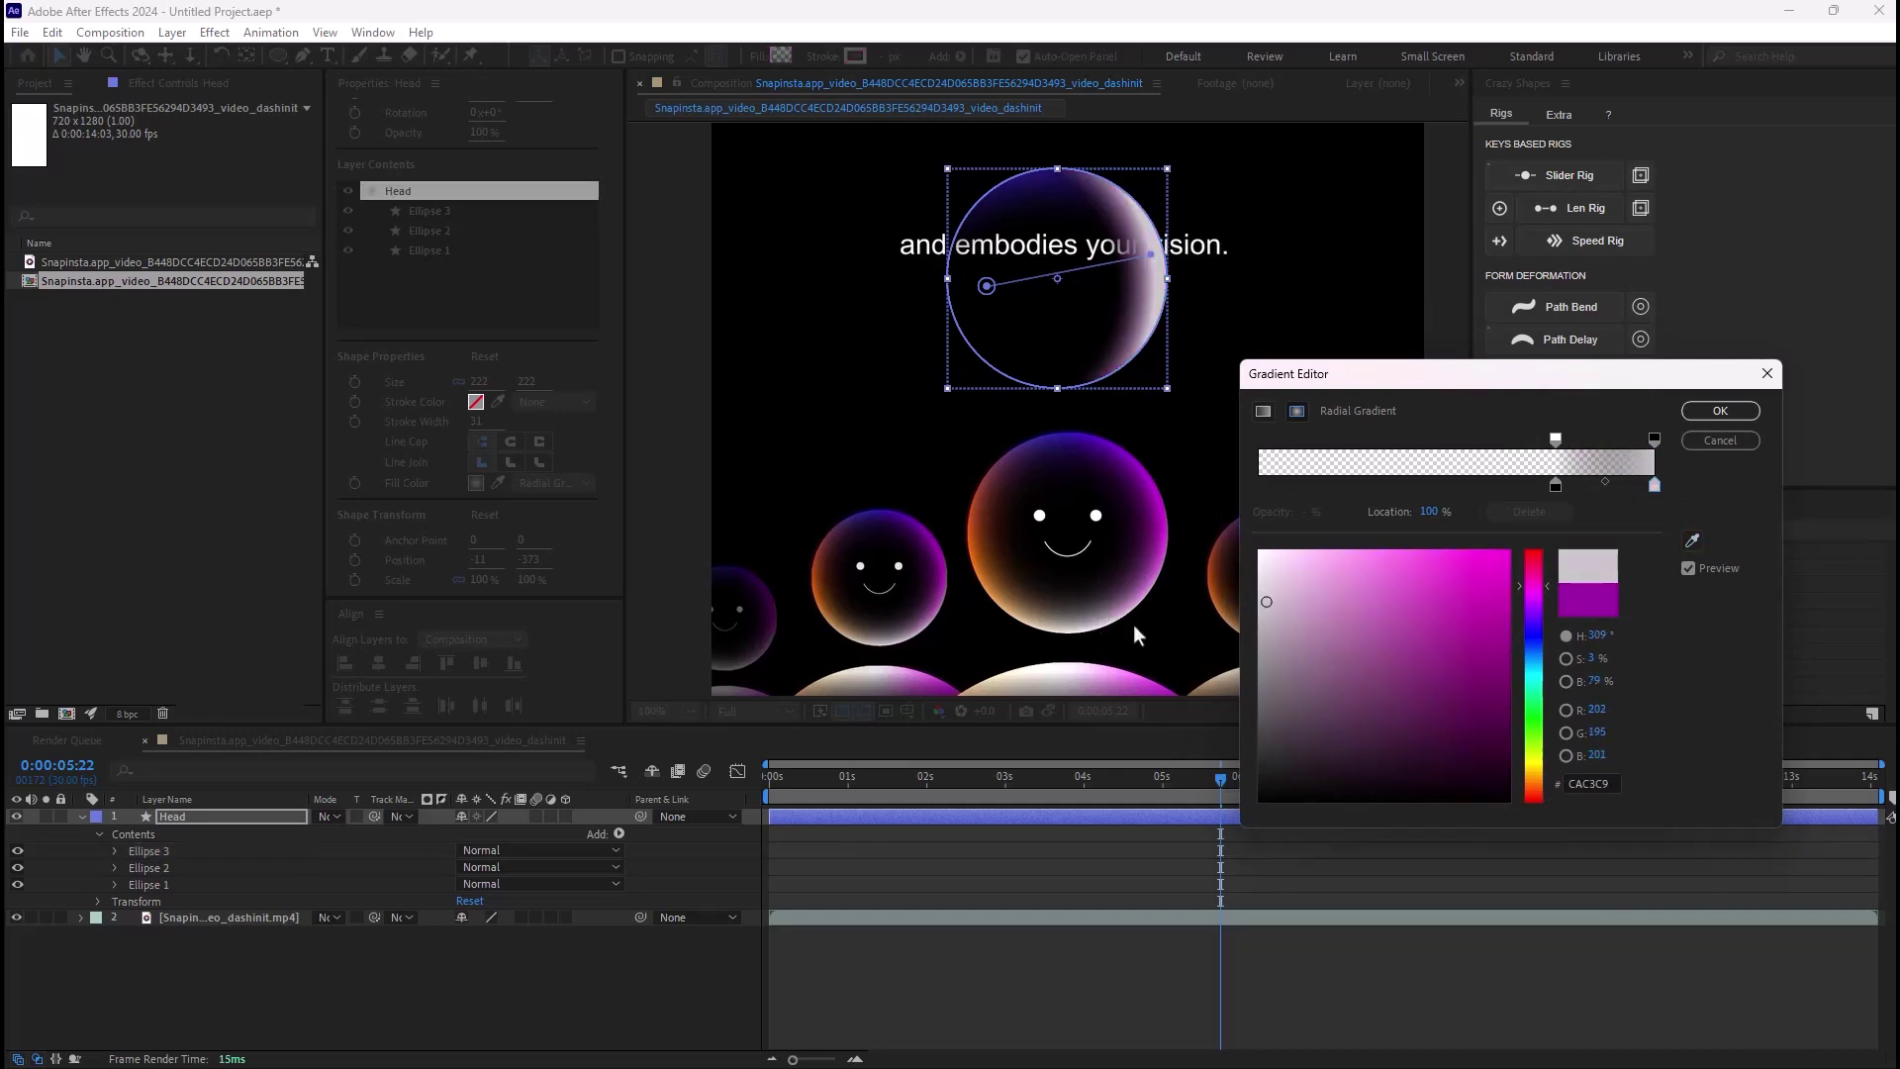
{"action": "left_click", "coordinate": [1720, 411]}
Step: Aim Ellipse 3's gradient downward, with the start point above the circle and the end point just below its lower edge
{"action": "mouse_move", "coordinate": [1152, 255]}
{"action": "left_mouse_down"}
{"action": "mouse_move", "coordinate": [1128, 359]}
{"action": "mouse_move", "coordinate": [1100, 386]}
{"action": "left_mouse_up"}
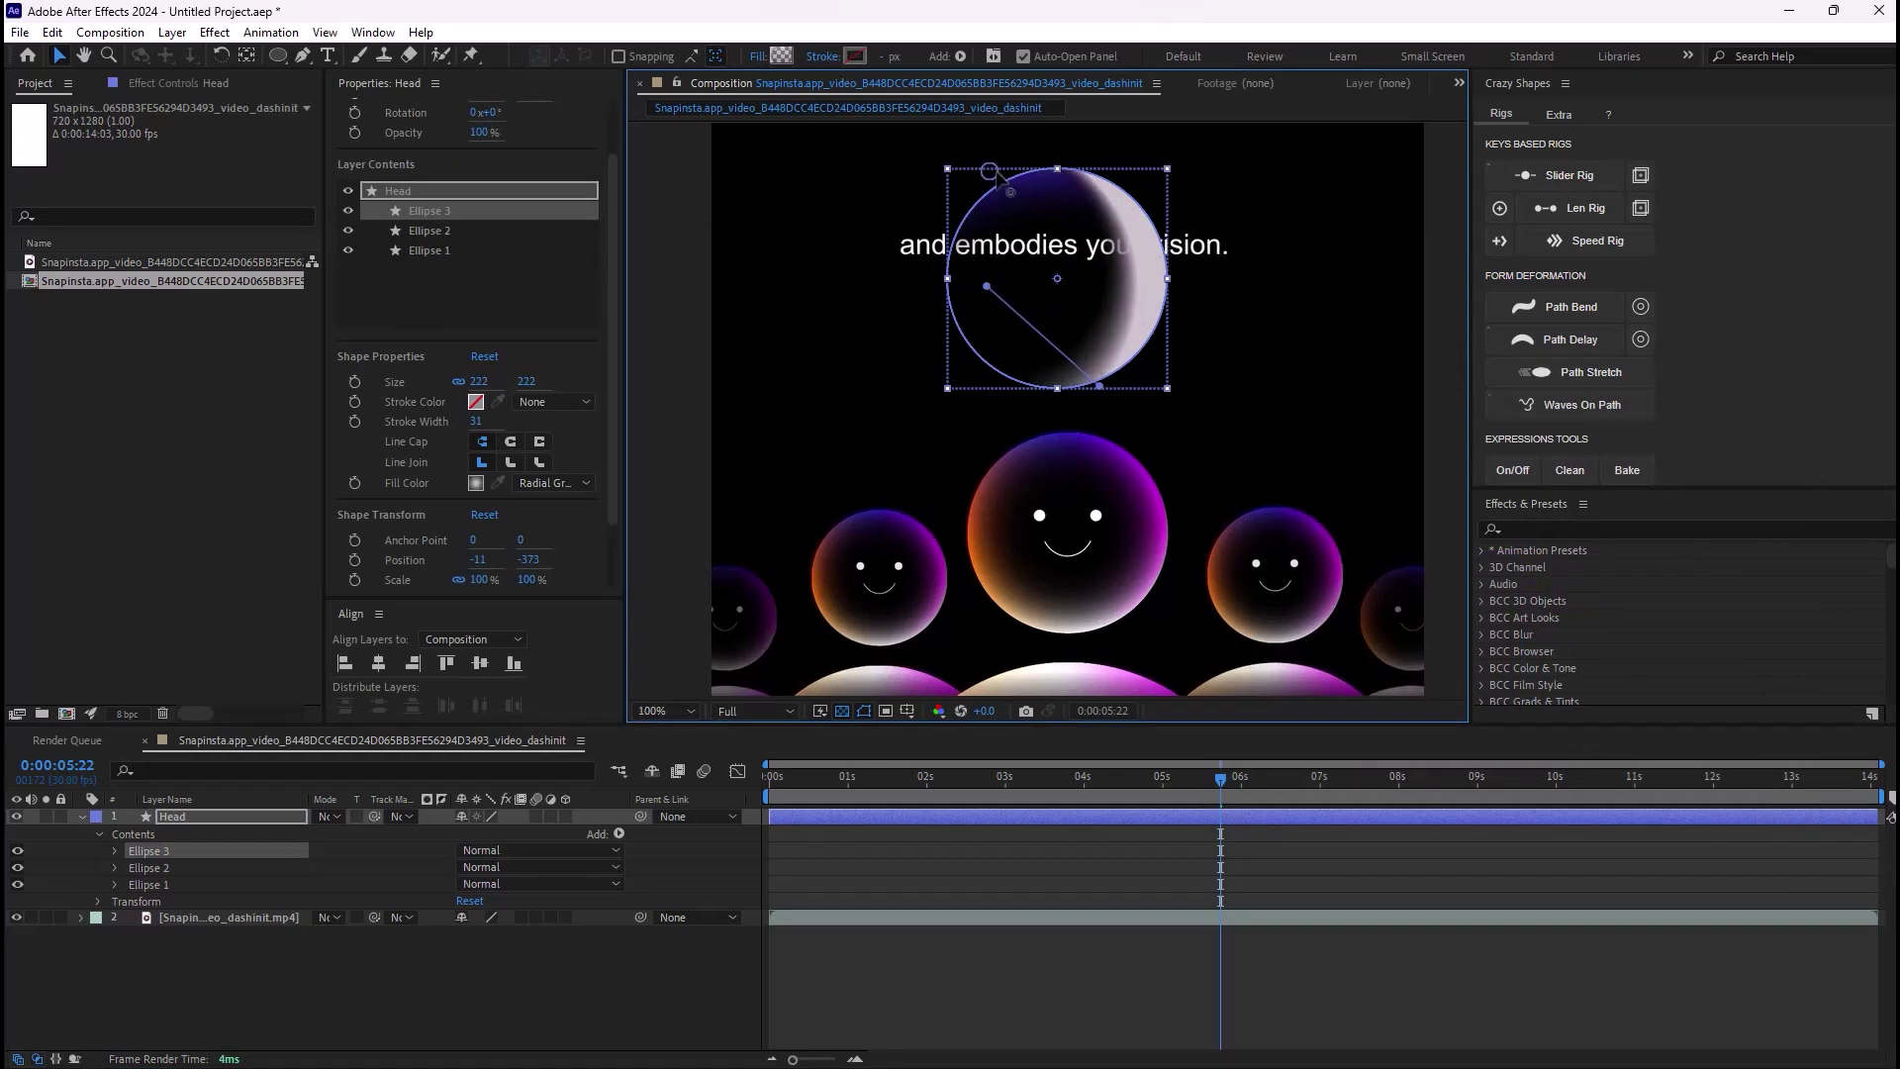
{"action": "left_click_drag", "start_coordinate": [987, 286], "coordinate": [1005, 139]}
{"action": "left_click_drag", "start_coordinate": [1099, 386], "coordinate": [1019, 409]}
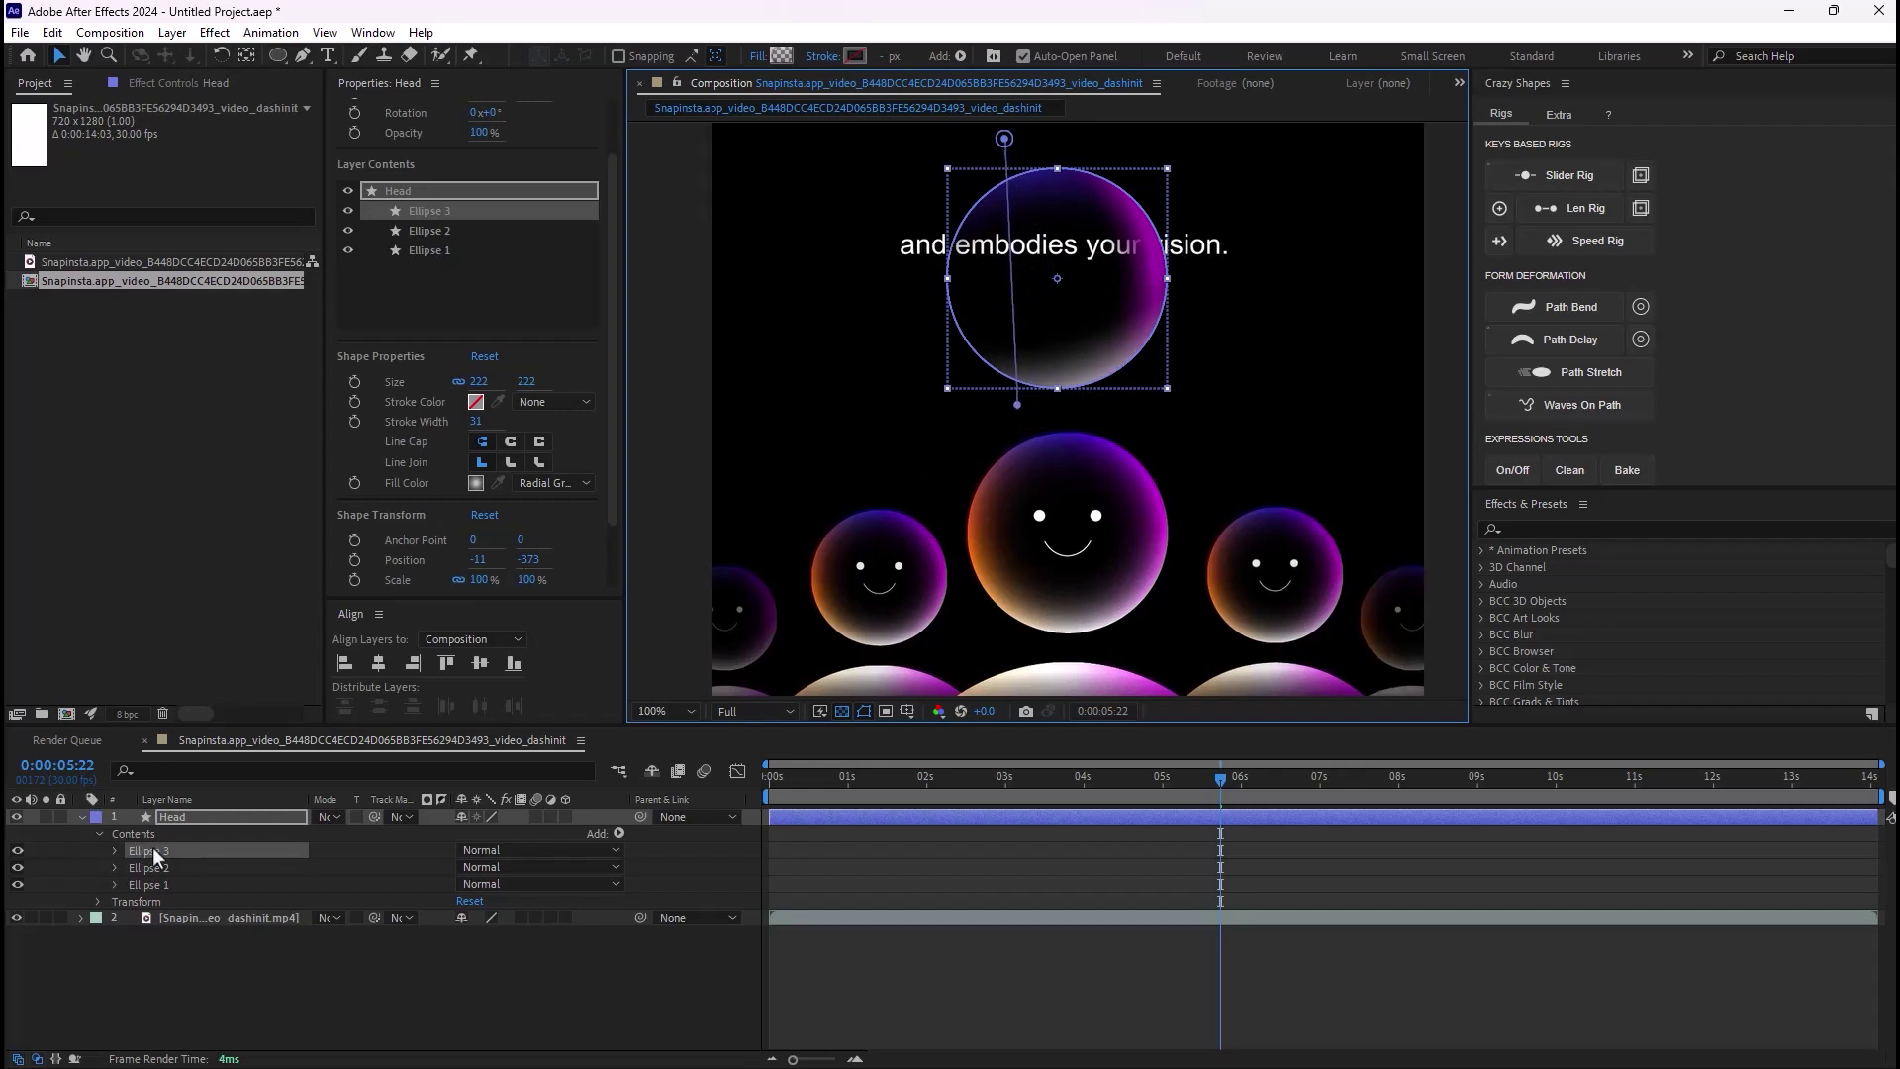
Step: Duplicate Ellipse 3 and sample orange D26922 from the nearby smaller head's left edge for the copy's outer gradient stop
{"action": "key", "text": "ctrl+d"}
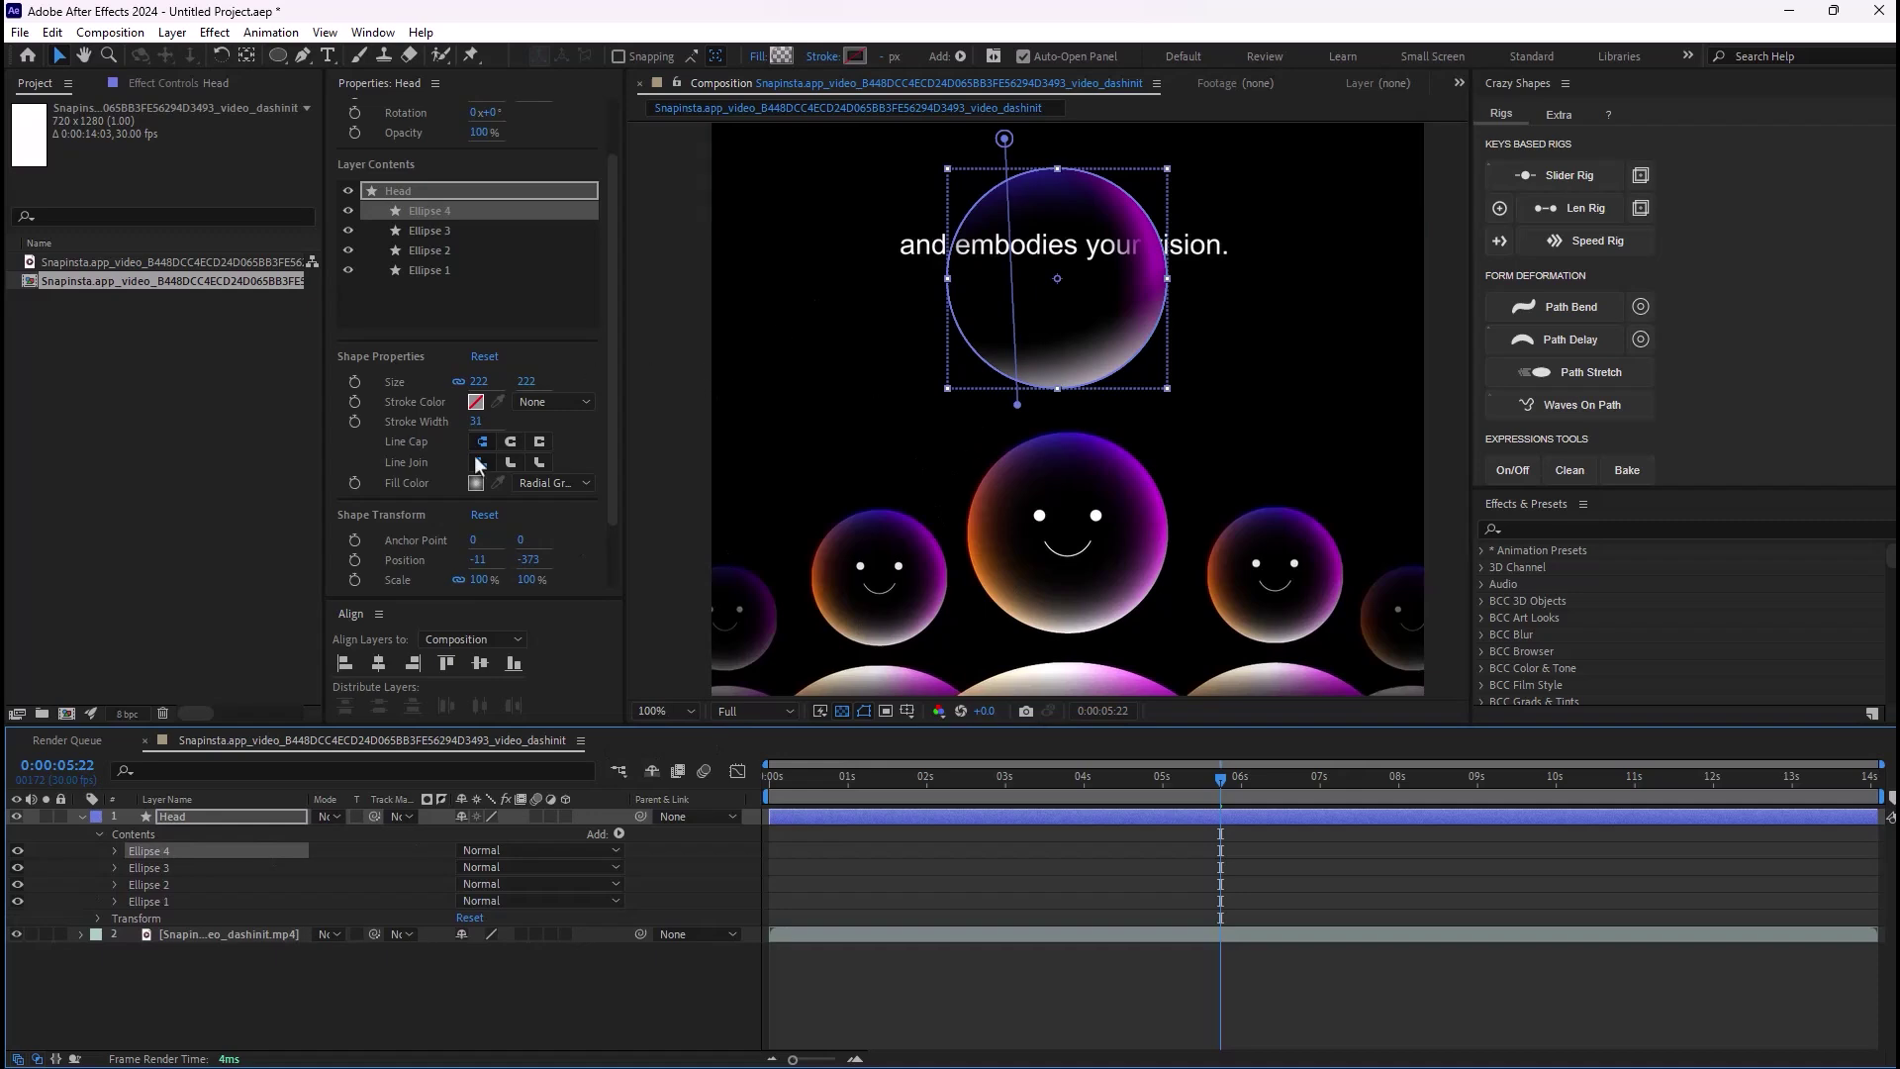
{"action": "left_click", "coordinate": [783, 55]}
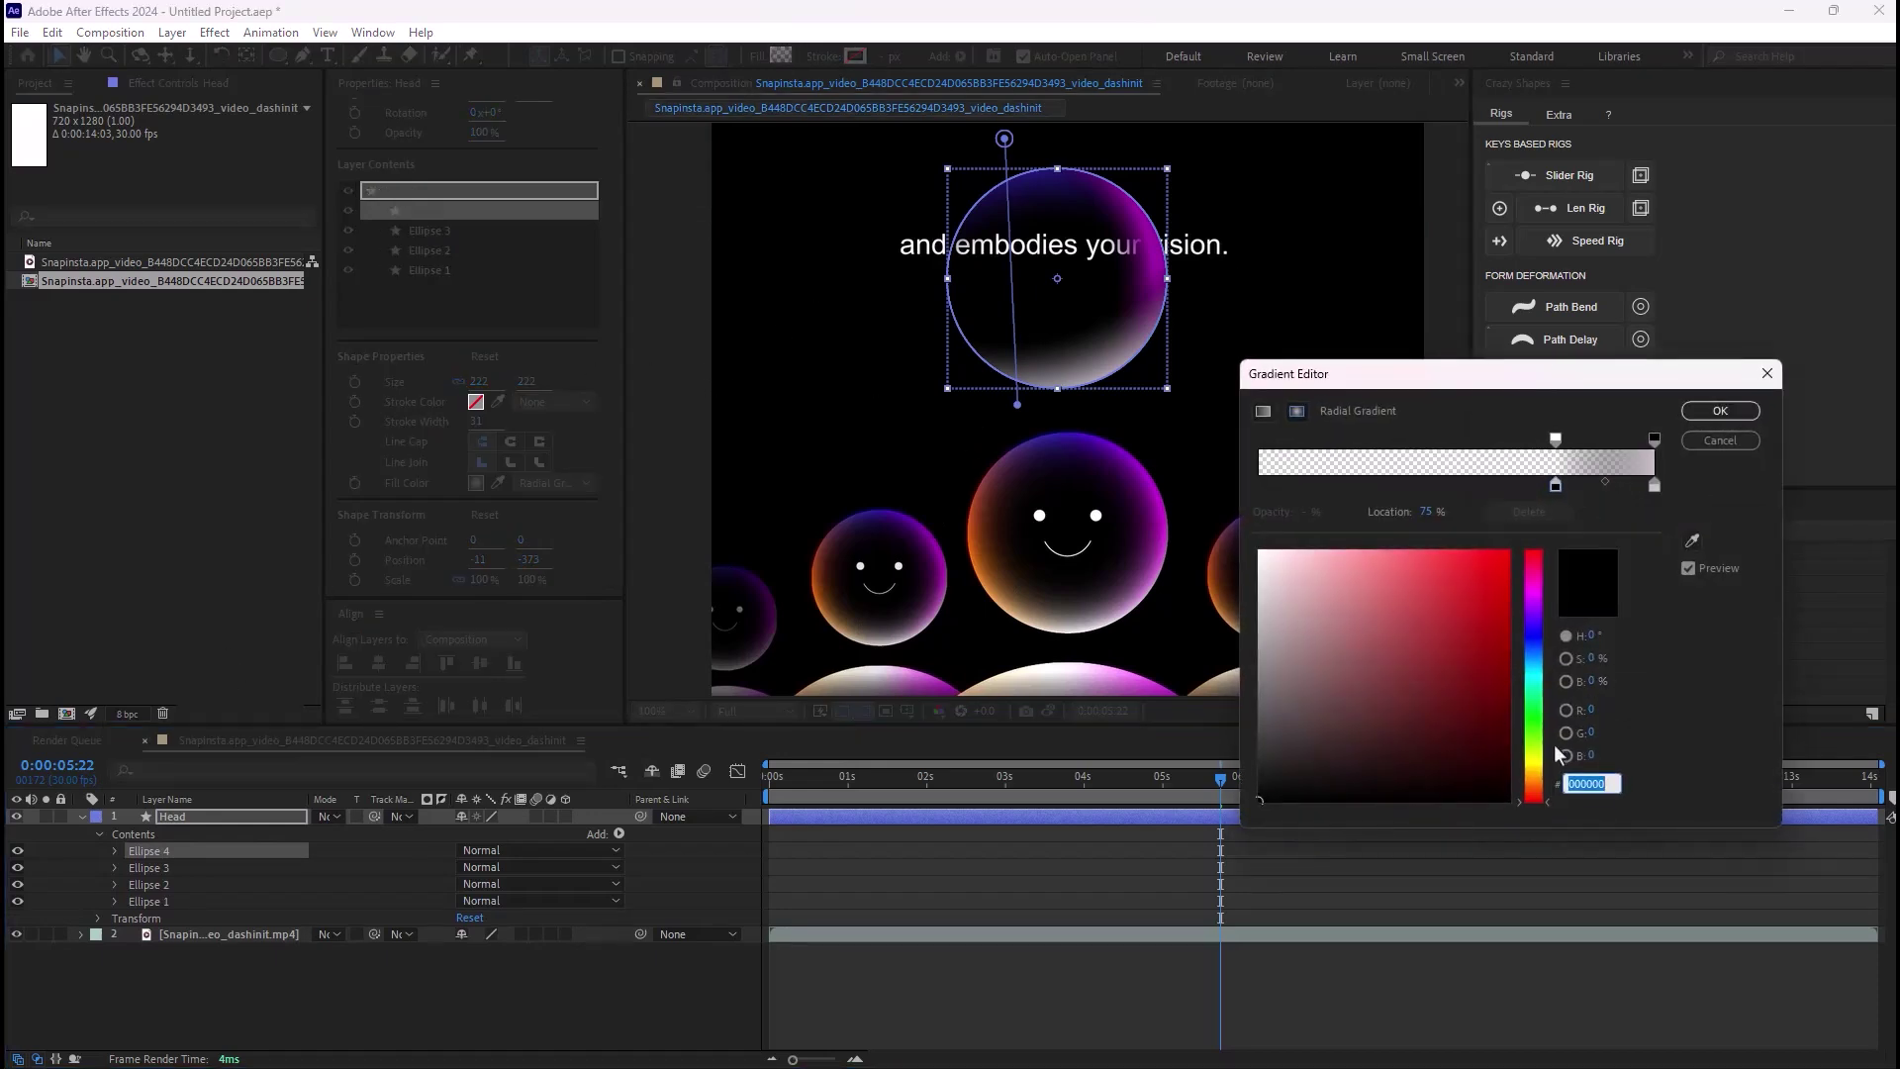
{"action": "left_click_drag", "start_coordinate": [1534, 372], "coordinate": [1580, 346]}
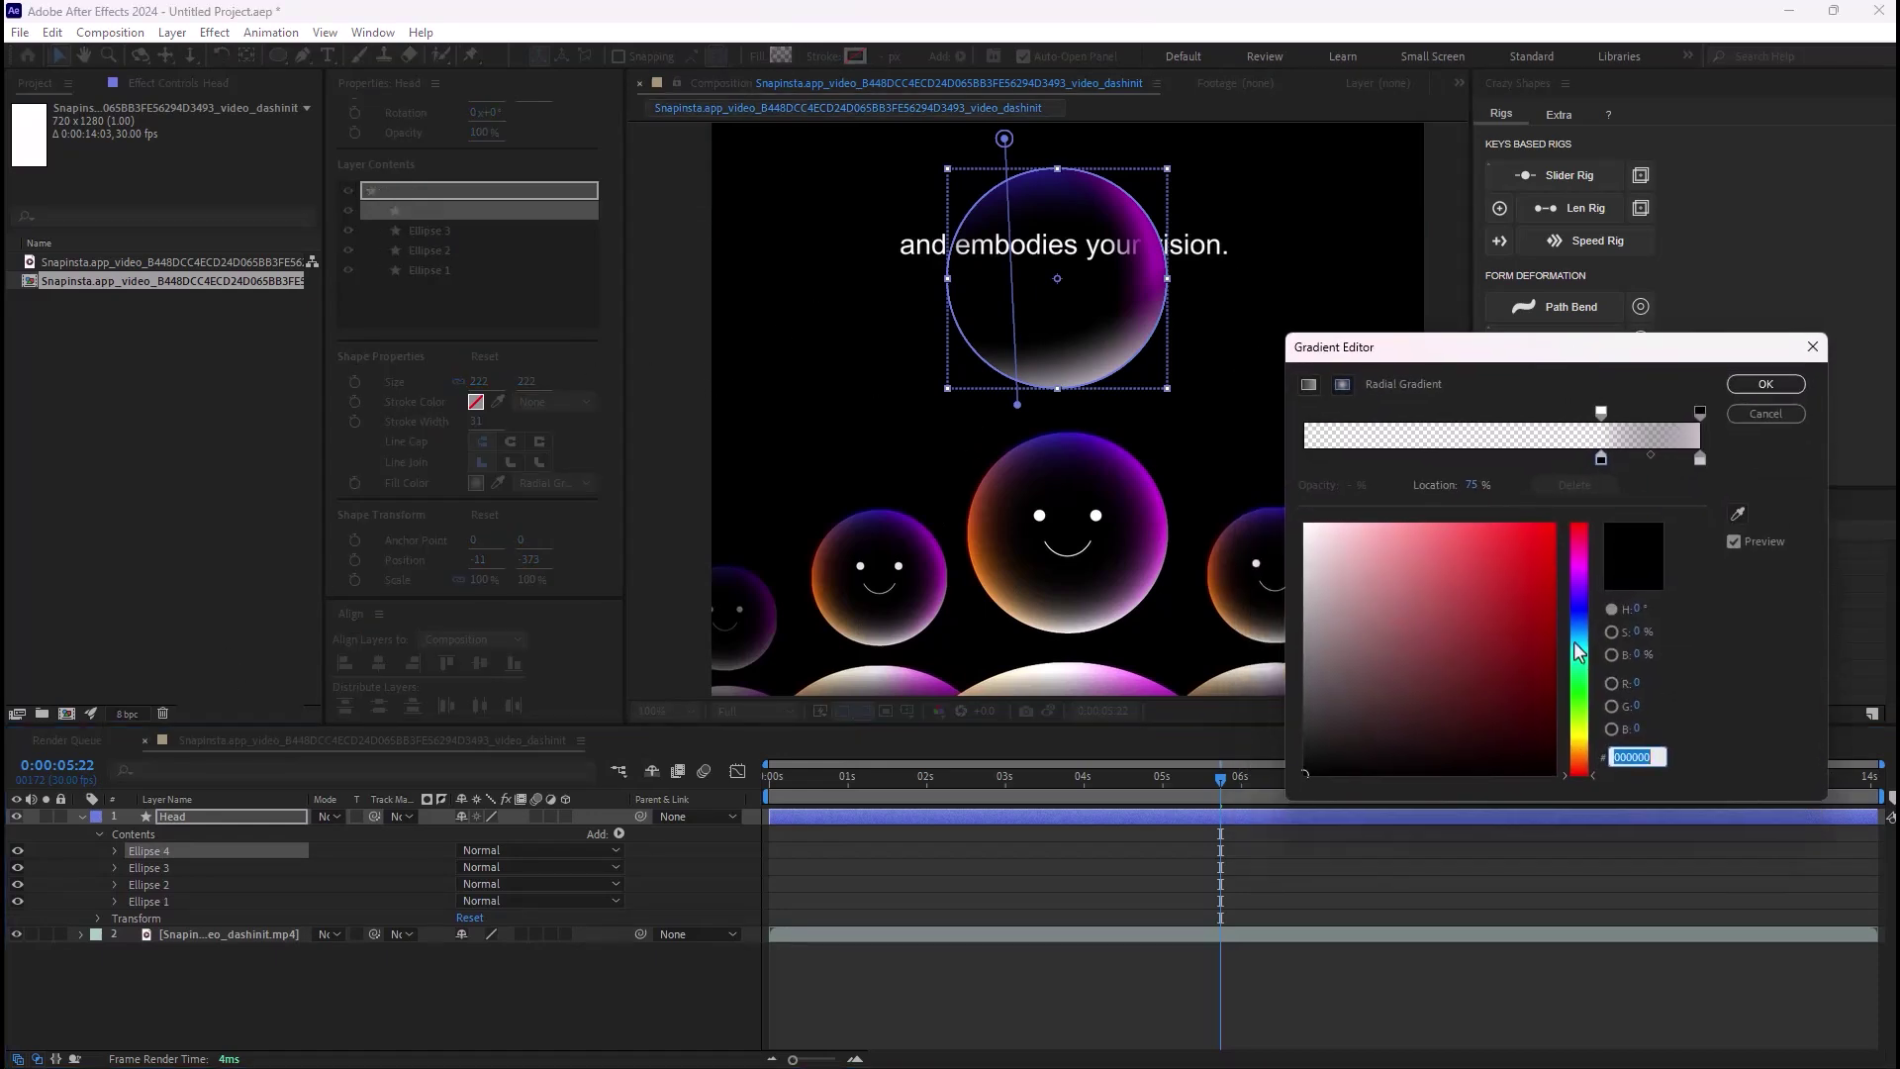
{"action": "left_click", "coordinate": [1700, 458]}
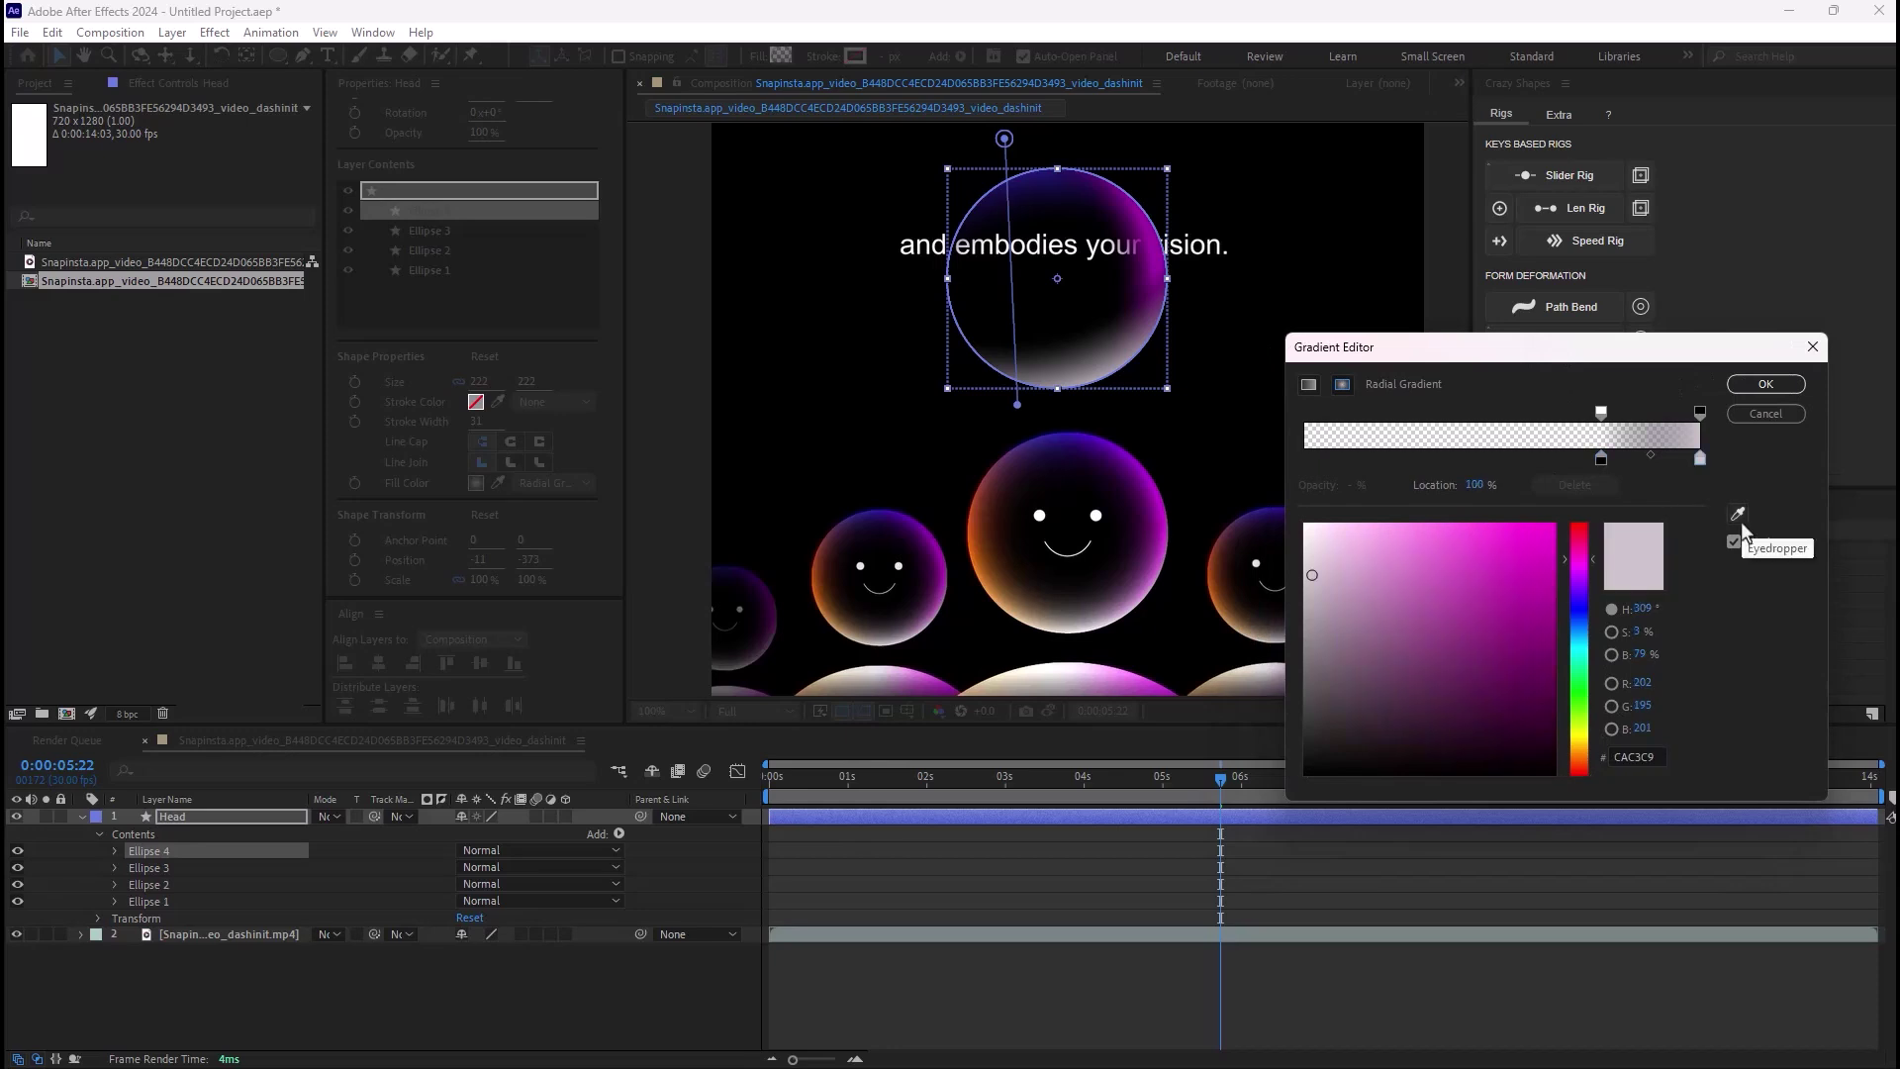
{"action": "left_click", "coordinate": [1738, 513]}
{"action": "left_click", "coordinate": [829, 579]}
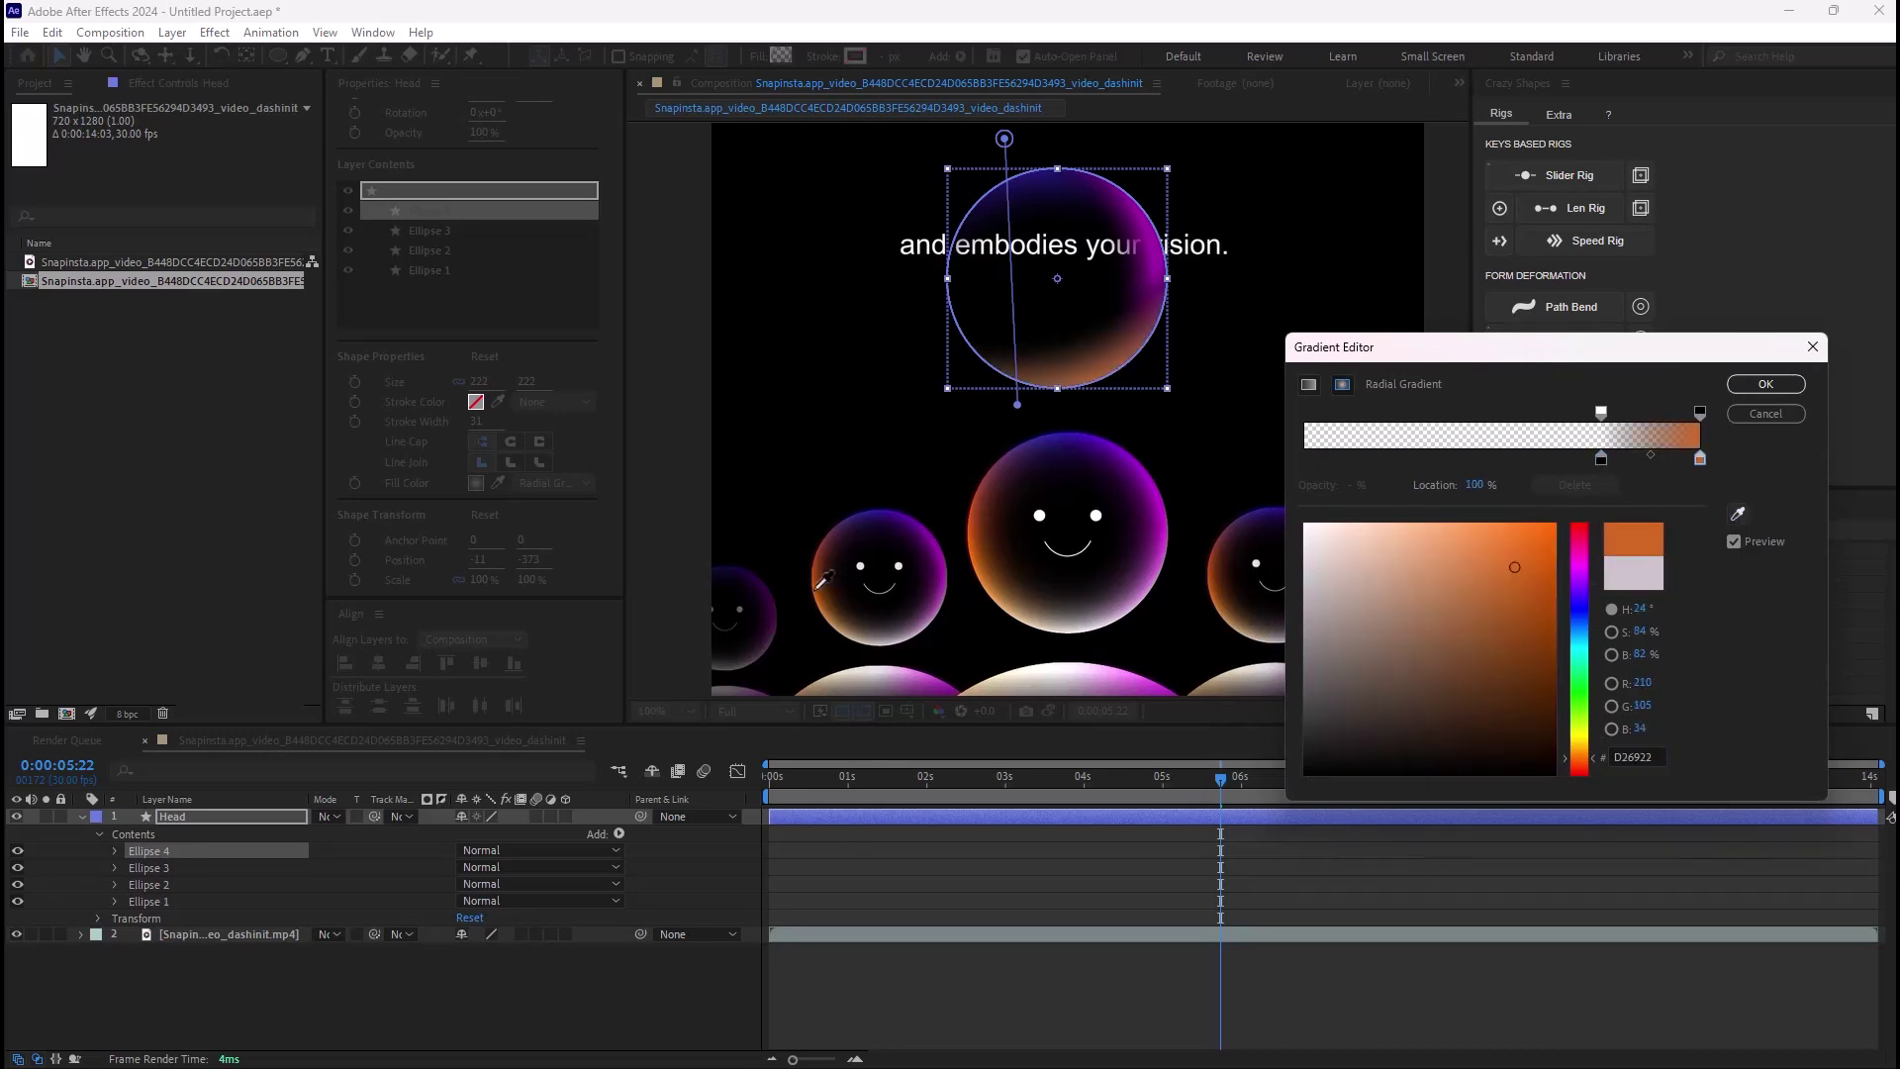
{"action": "left_click", "coordinate": [1765, 384]}
Step: Aim Ellipse 4's gradient leftward, with the start point outside the circle's right side and the end point just past its left edge
{"action": "left_click_drag", "start_coordinate": [1004, 140], "coordinate": [1171, 181]}
{"action": "left_click_drag", "start_coordinate": [1017, 404], "coordinate": [929, 281]}
{"action": "left_click_drag", "start_coordinate": [1170, 181], "coordinate": [1235, 341]}
{"action": "left_click_drag", "start_coordinate": [927, 284], "coordinate": [935, 290]}
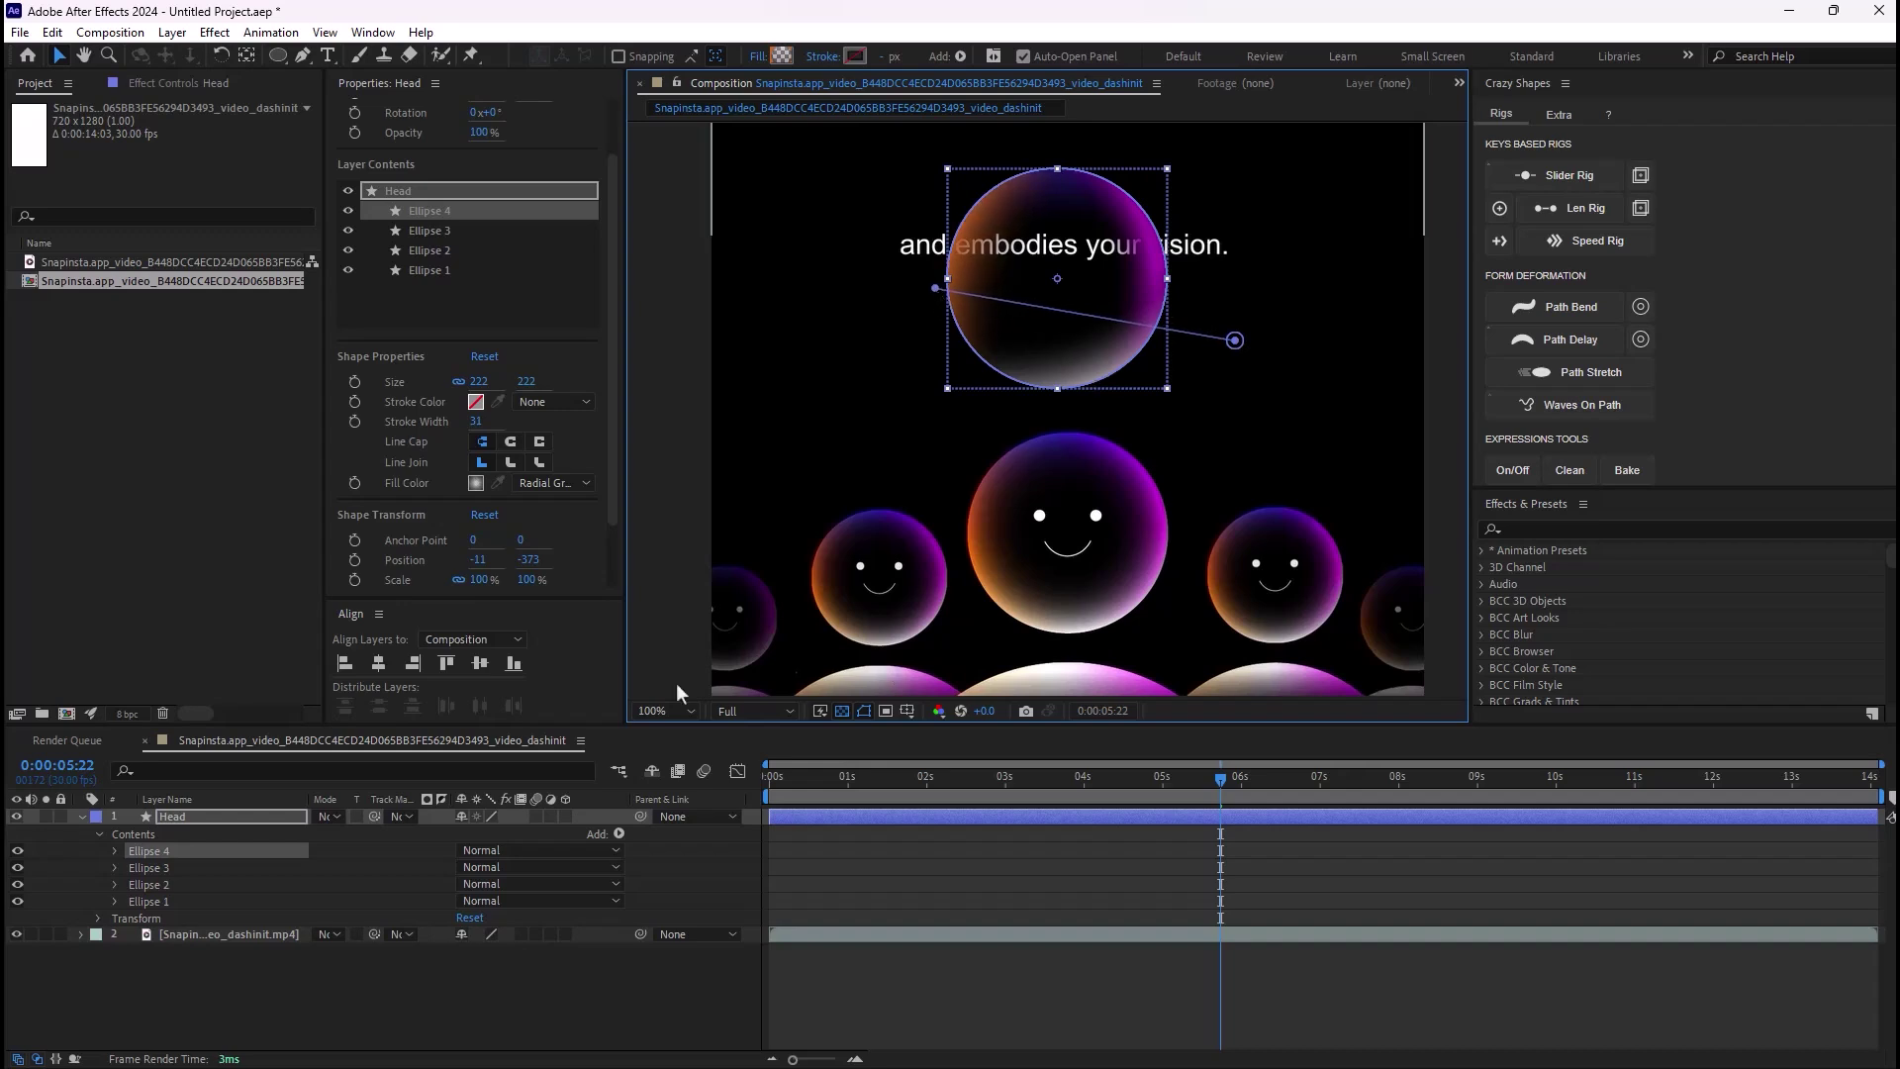
Step: Re-aim Ellipse 3's gradient from just above the circle's top centre to its lower-left edge, and shift Ellipse 2's gradient start point inward
{"action": "left_click", "coordinate": [188, 867]}
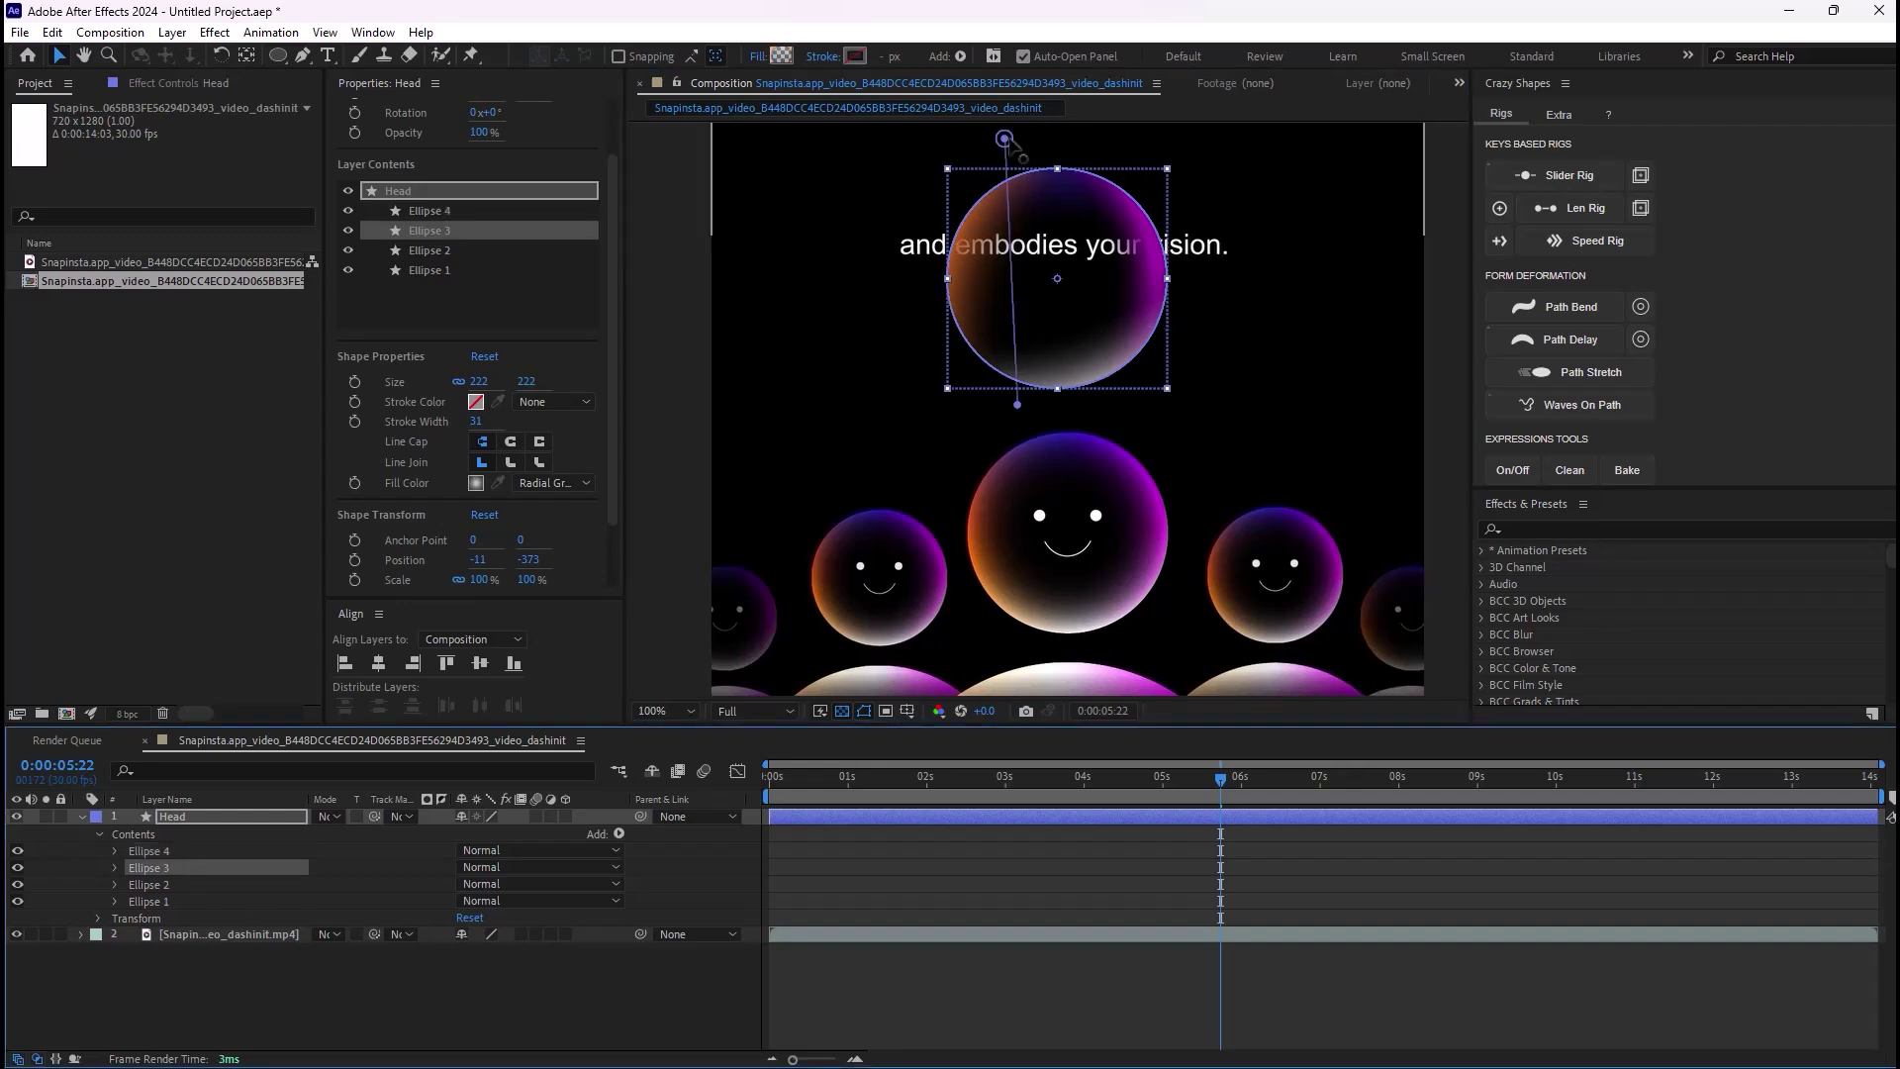
{"action": "left_click_drag", "start_coordinate": [1004, 139], "coordinate": [1009, 145]}
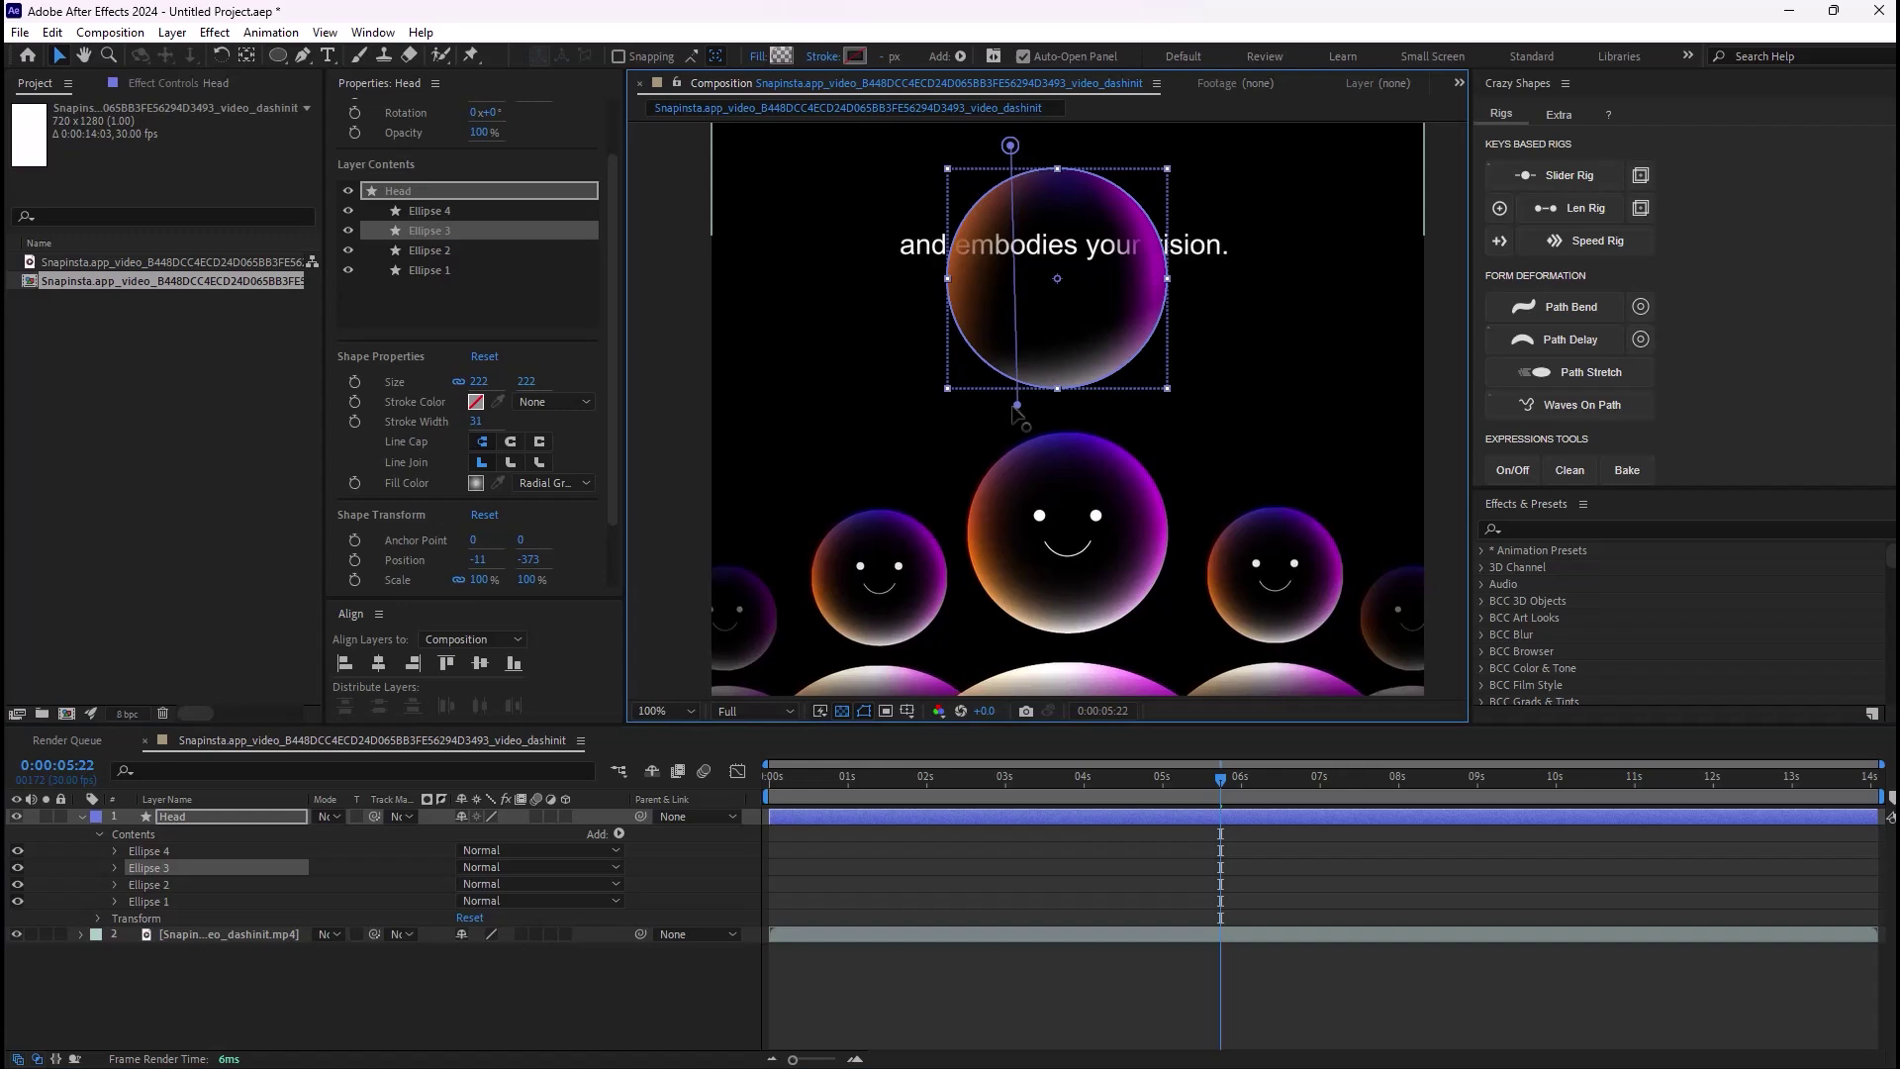
{"action": "left_click_drag", "start_coordinate": [1018, 405], "coordinate": [1002, 388]}
{"action": "left_click_drag", "start_coordinate": [1010, 146], "coordinate": [1065, 155]}
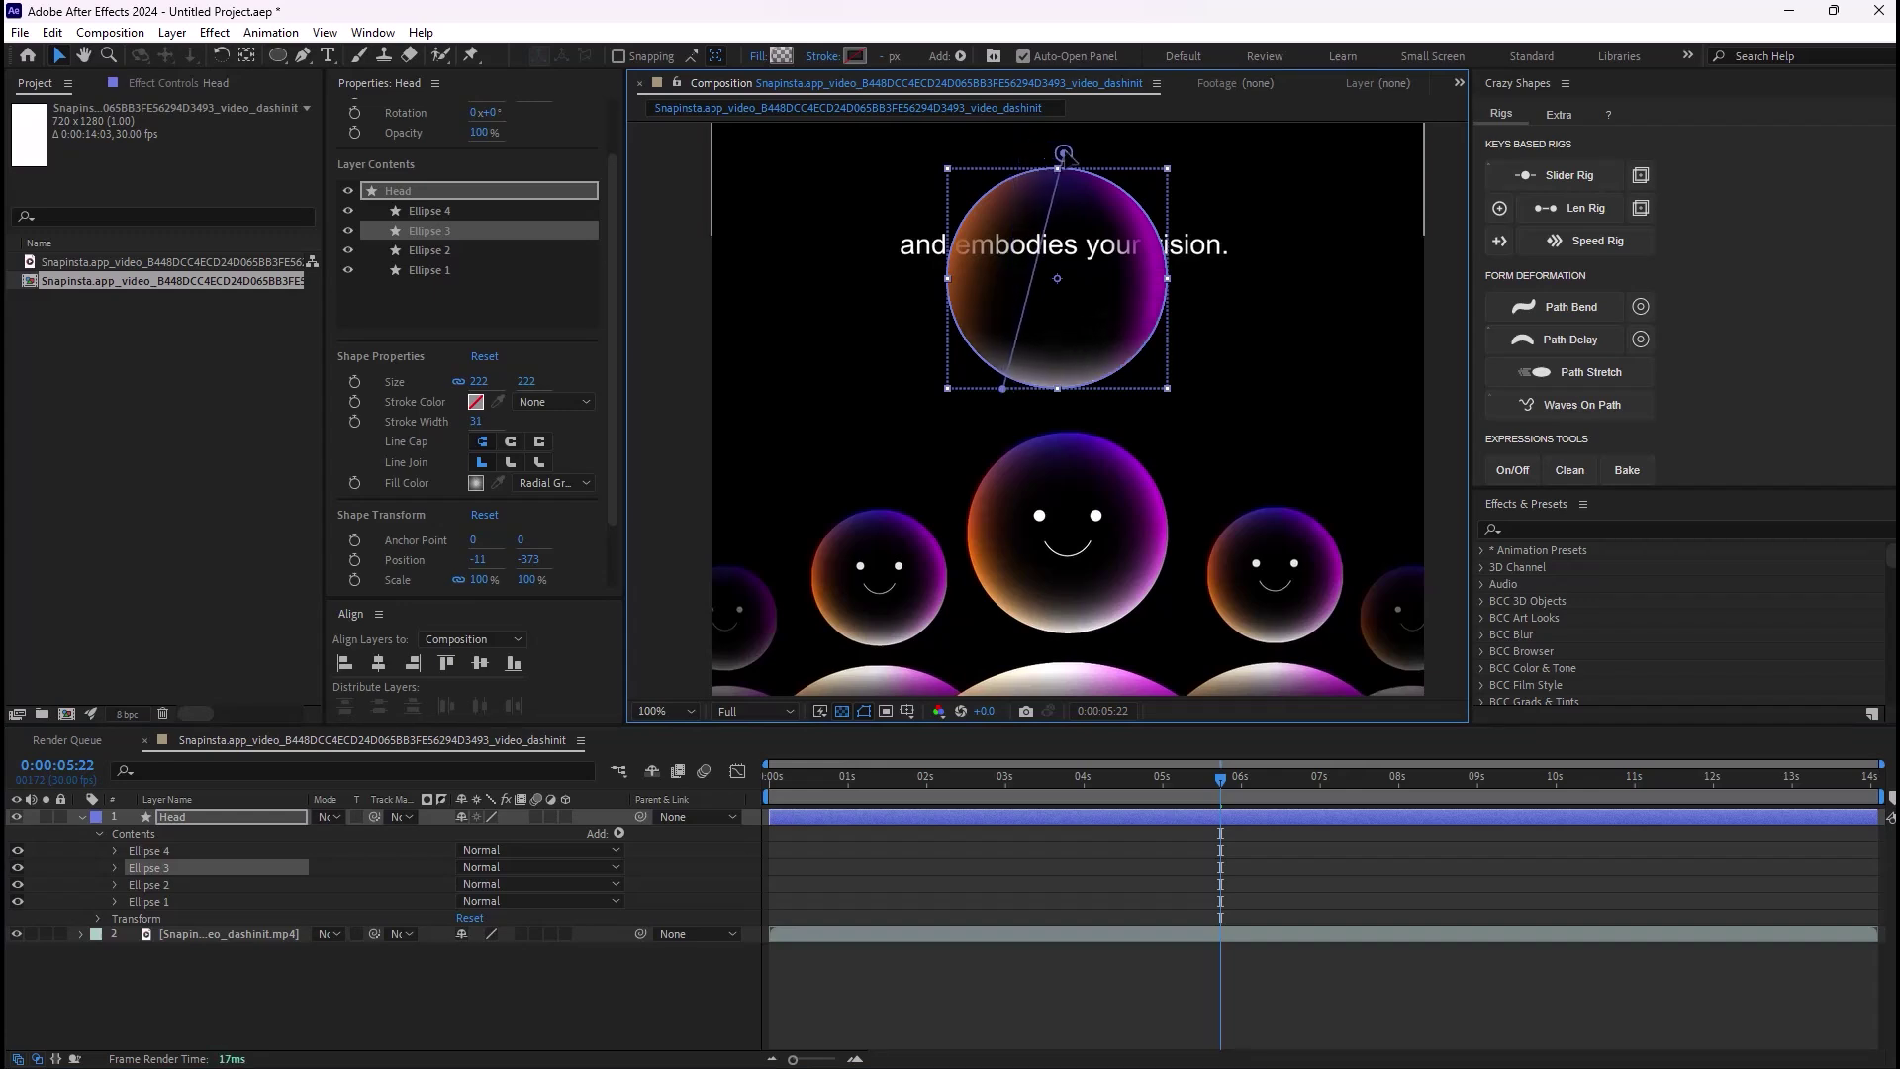
{"action": "left_click", "coordinate": [262, 884]}
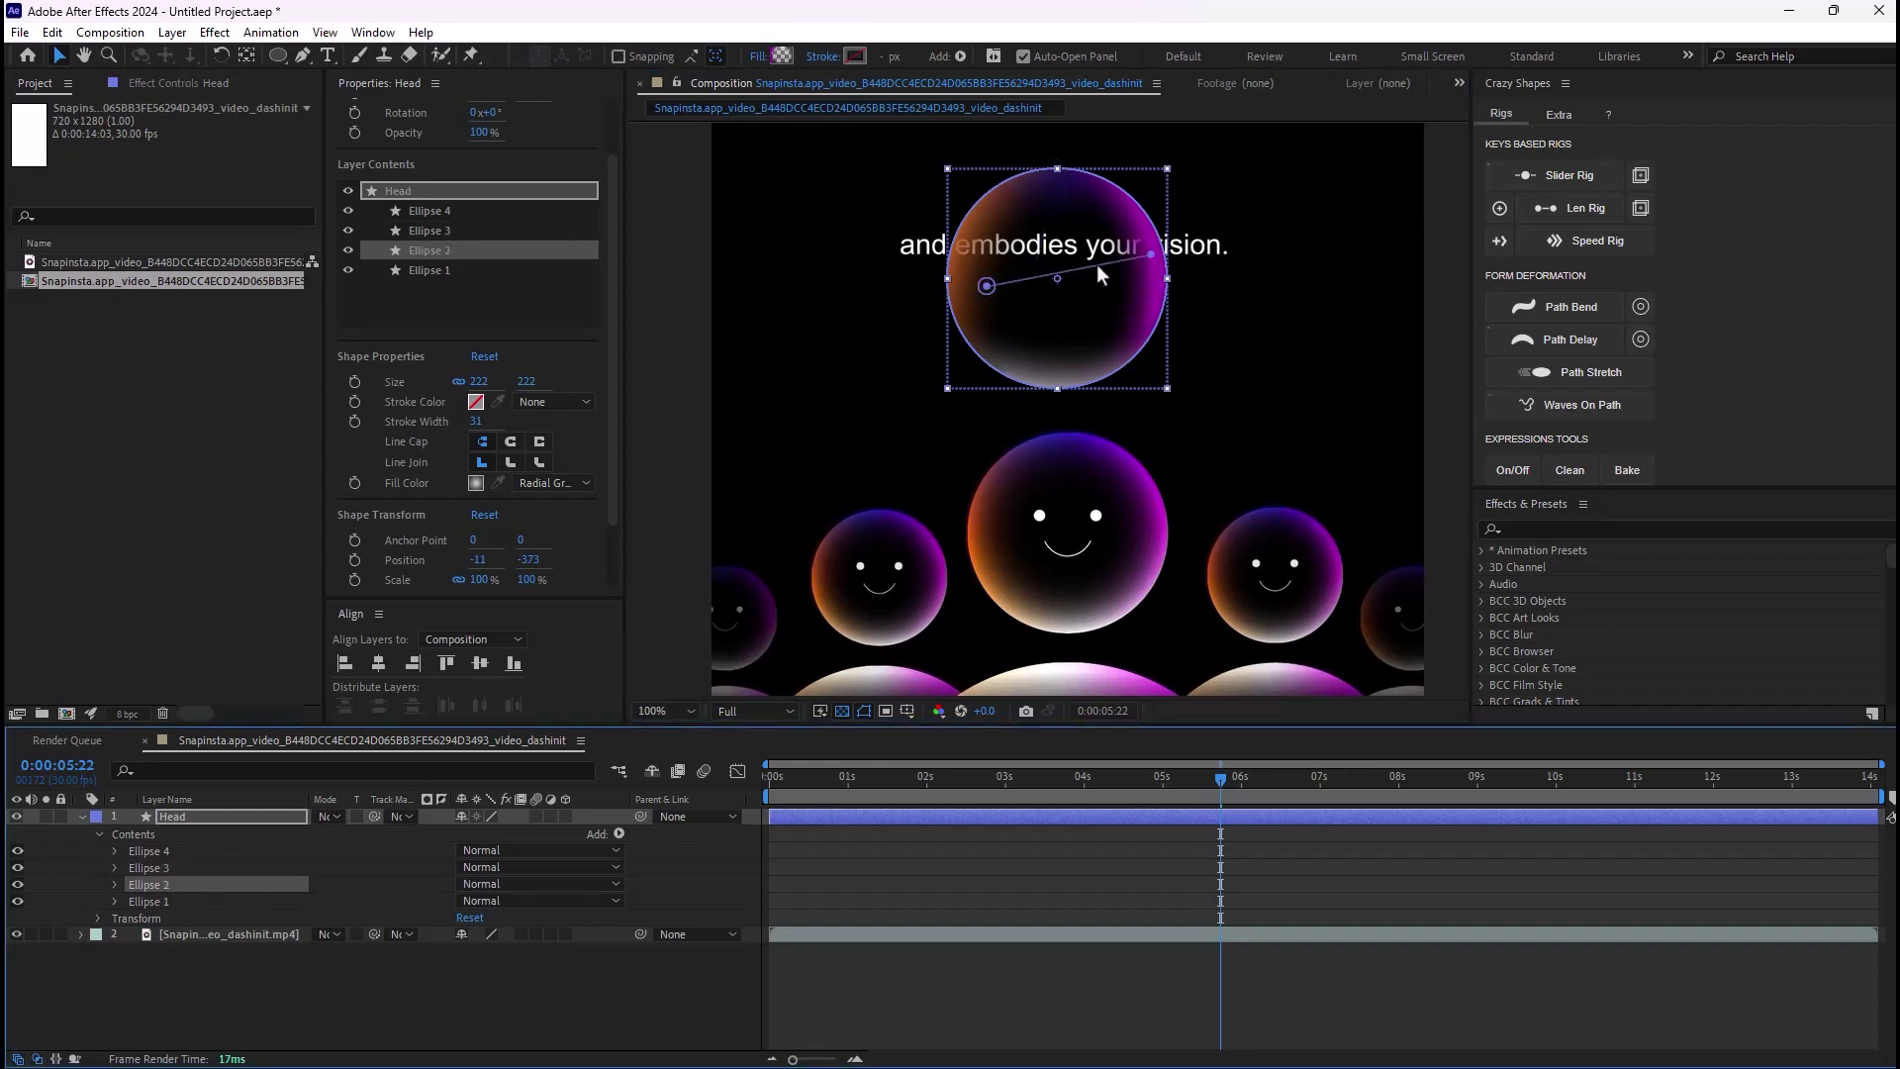
{"action": "mouse_move", "coordinate": [987, 290]}
{"action": "left_mouse_down"}
{"action": "mouse_move", "coordinate": [1049, 286]}
{"action": "mouse_move", "coordinate": [985, 294]}
{"action": "mouse_move", "coordinate": [1024, 287]}
{"action": "left_mouse_up"}
Step: Move Ellipse 1's gradient start point further below the circle and shift its end point slightly left along the top edge
{"action": "left_click", "coordinate": [194, 902]}
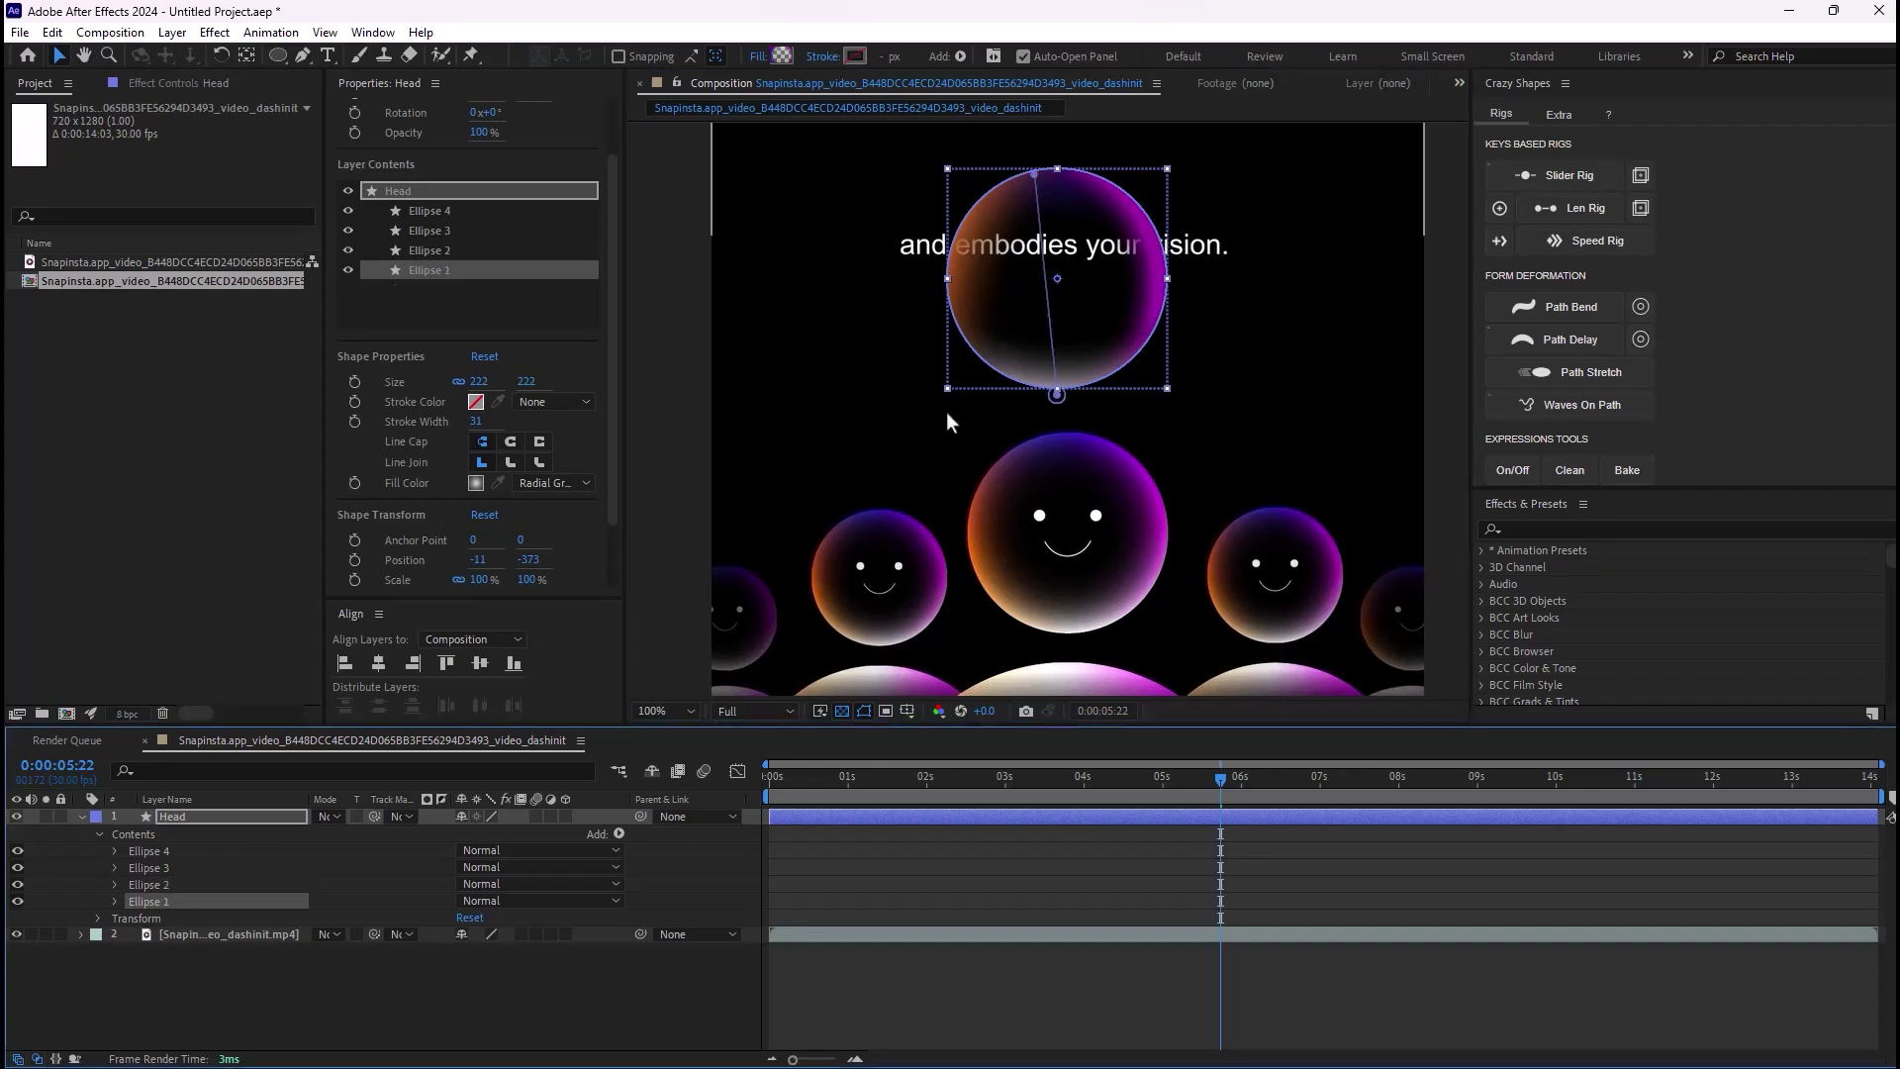
{"action": "left_click_drag", "start_coordinate": [1057, 393], "coordinate": [1063, 423]}
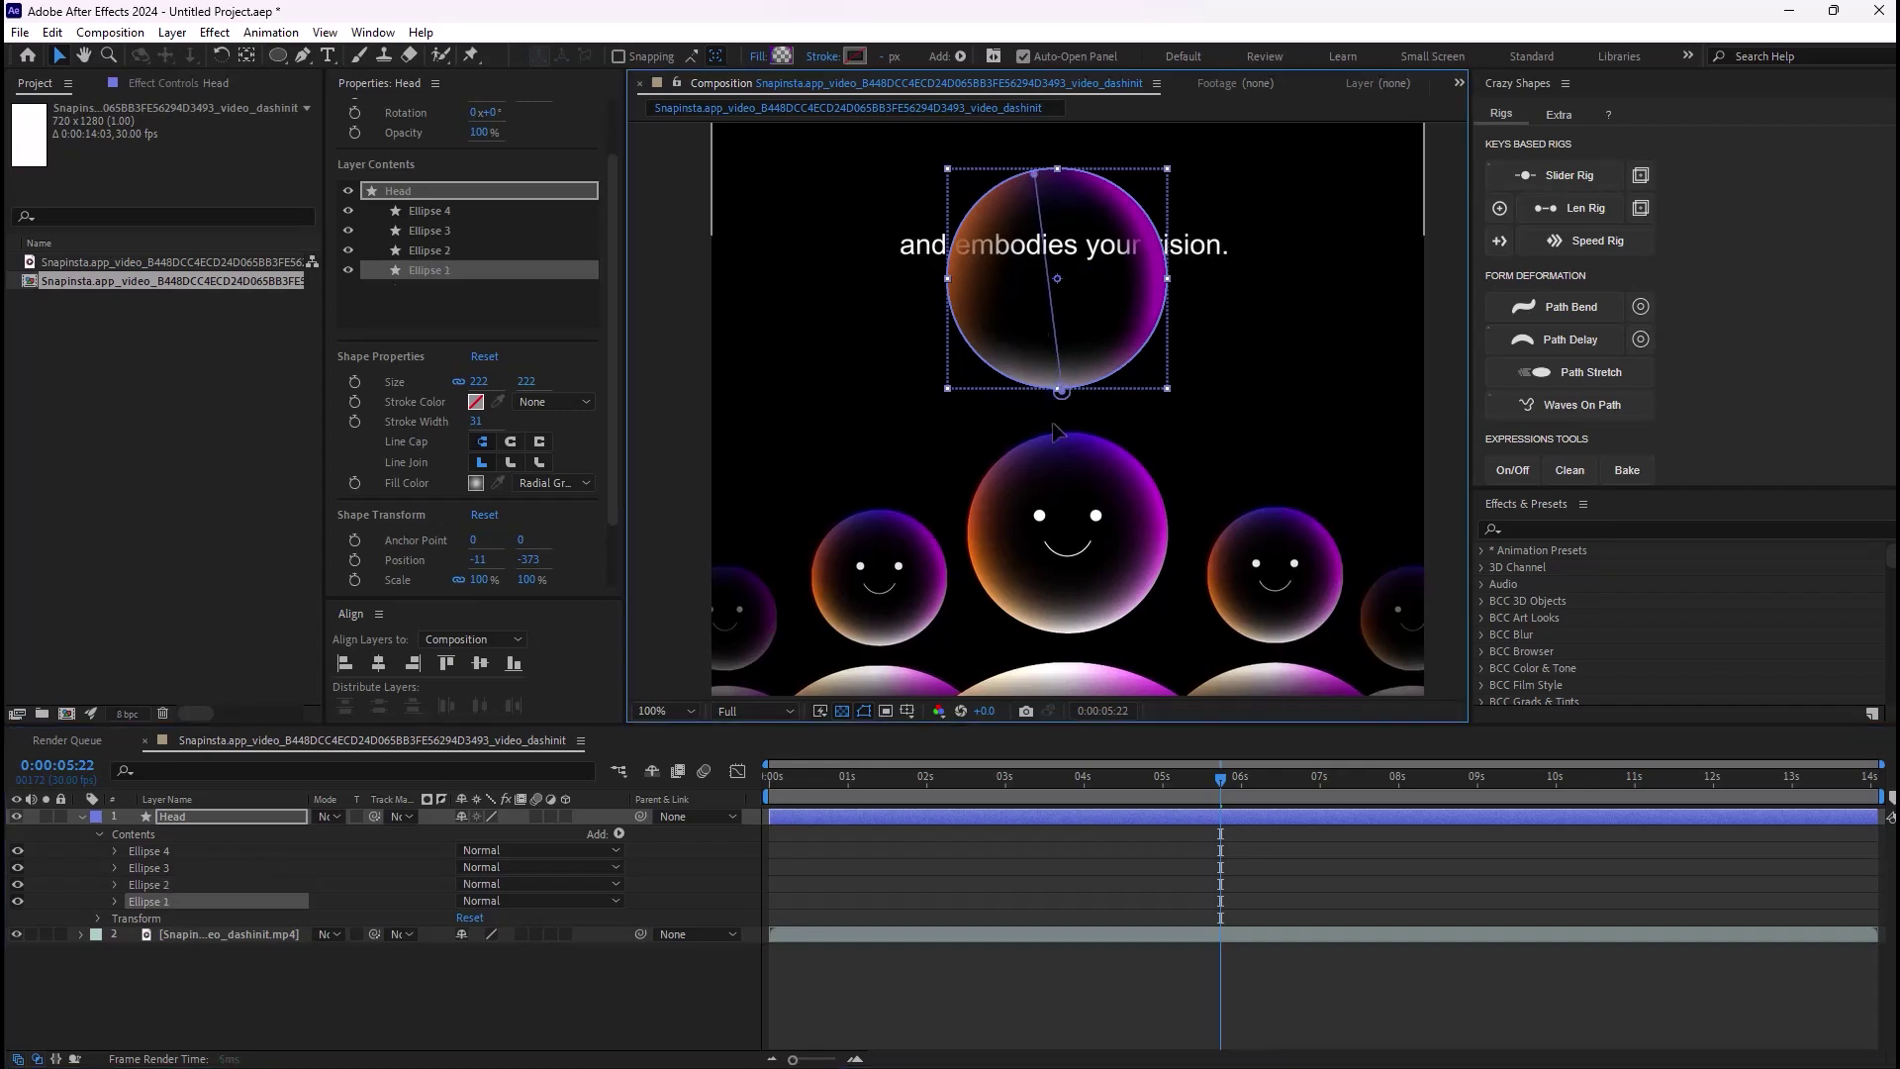
{"action": "left_click_drag", "start_coordinate": [1041, 184], "coordinate": [1053, 356]}
Step: Reorder the Head layer's contents so that Ellipse 1 sits above Ellipse 4, and deselect everything
{"action": "left_click_drag", "start_coordinate": [205, 901], "coordinate": [228, 845]}
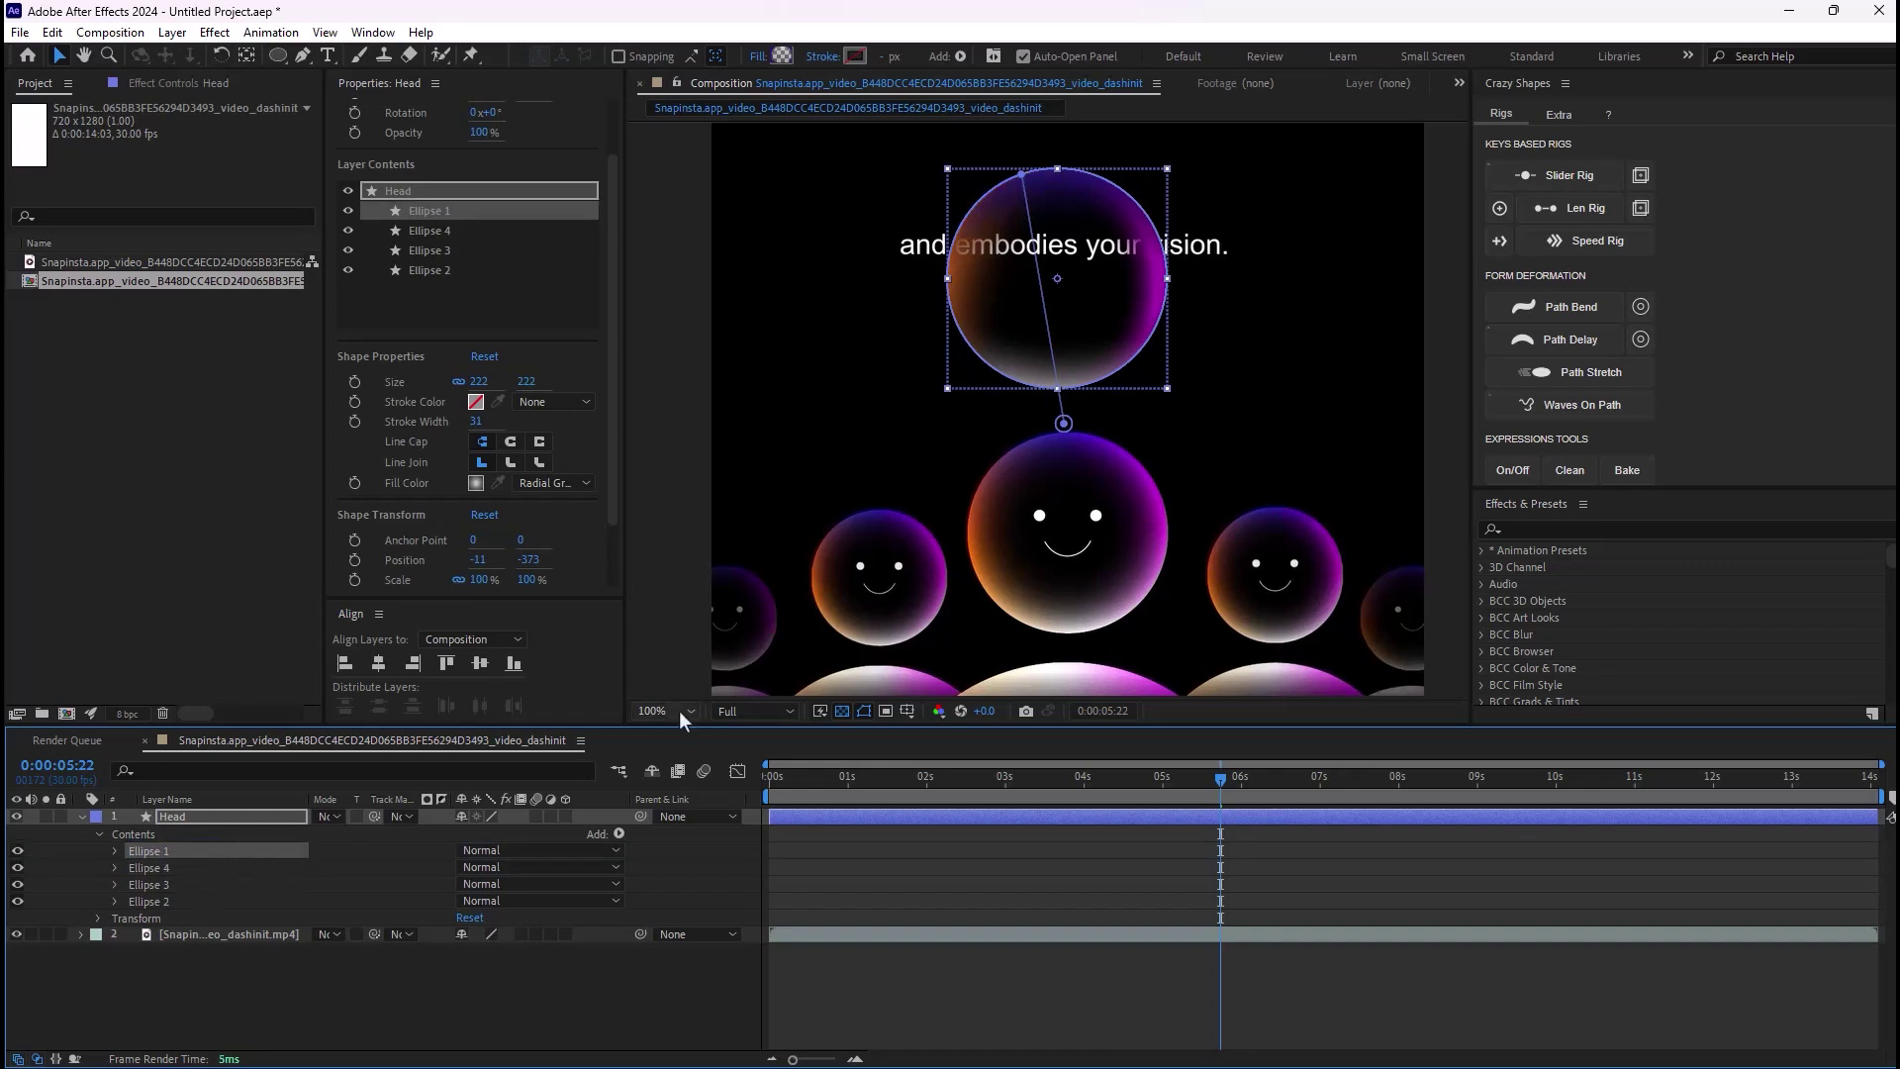
{"action": "left_click", "coordinate": [639, 970]}
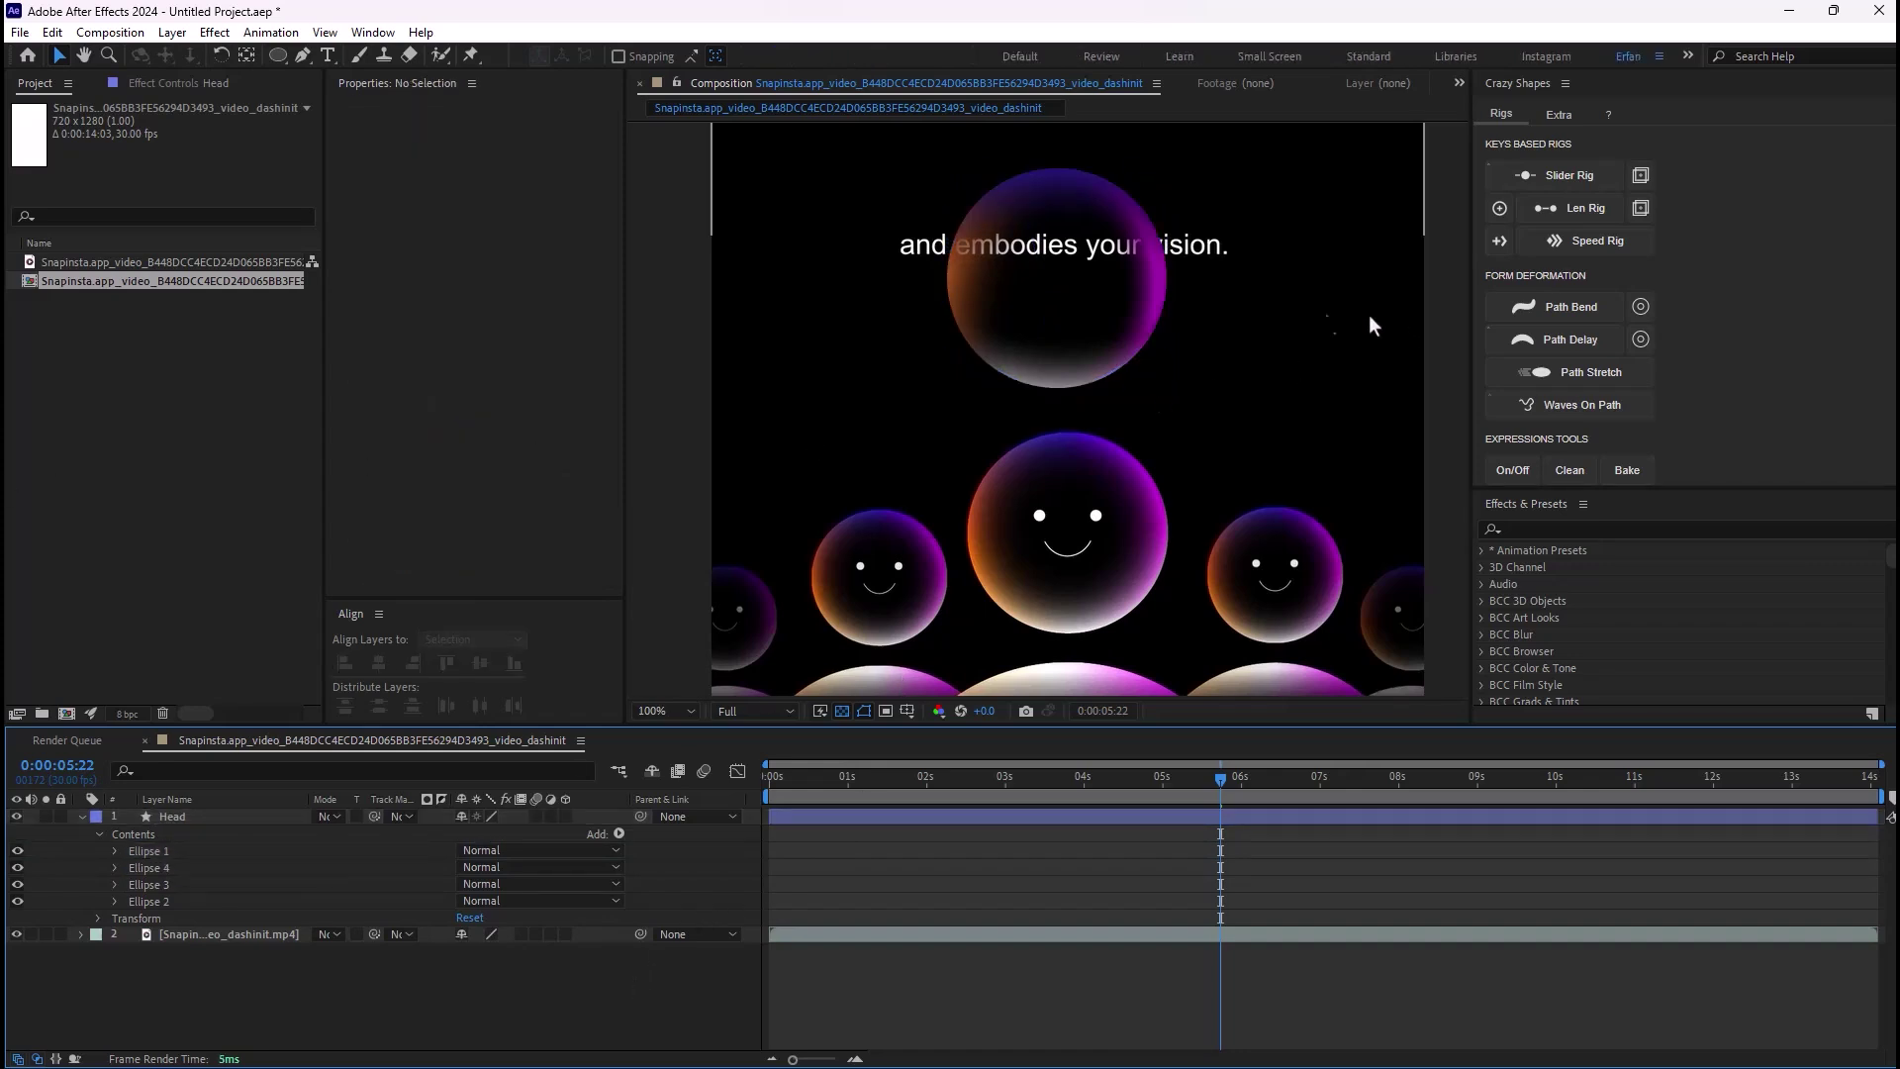
{"action": "scroll", "coordinate": [1130, 360], "scroll_direction": "down", "scroll_amount": 2}
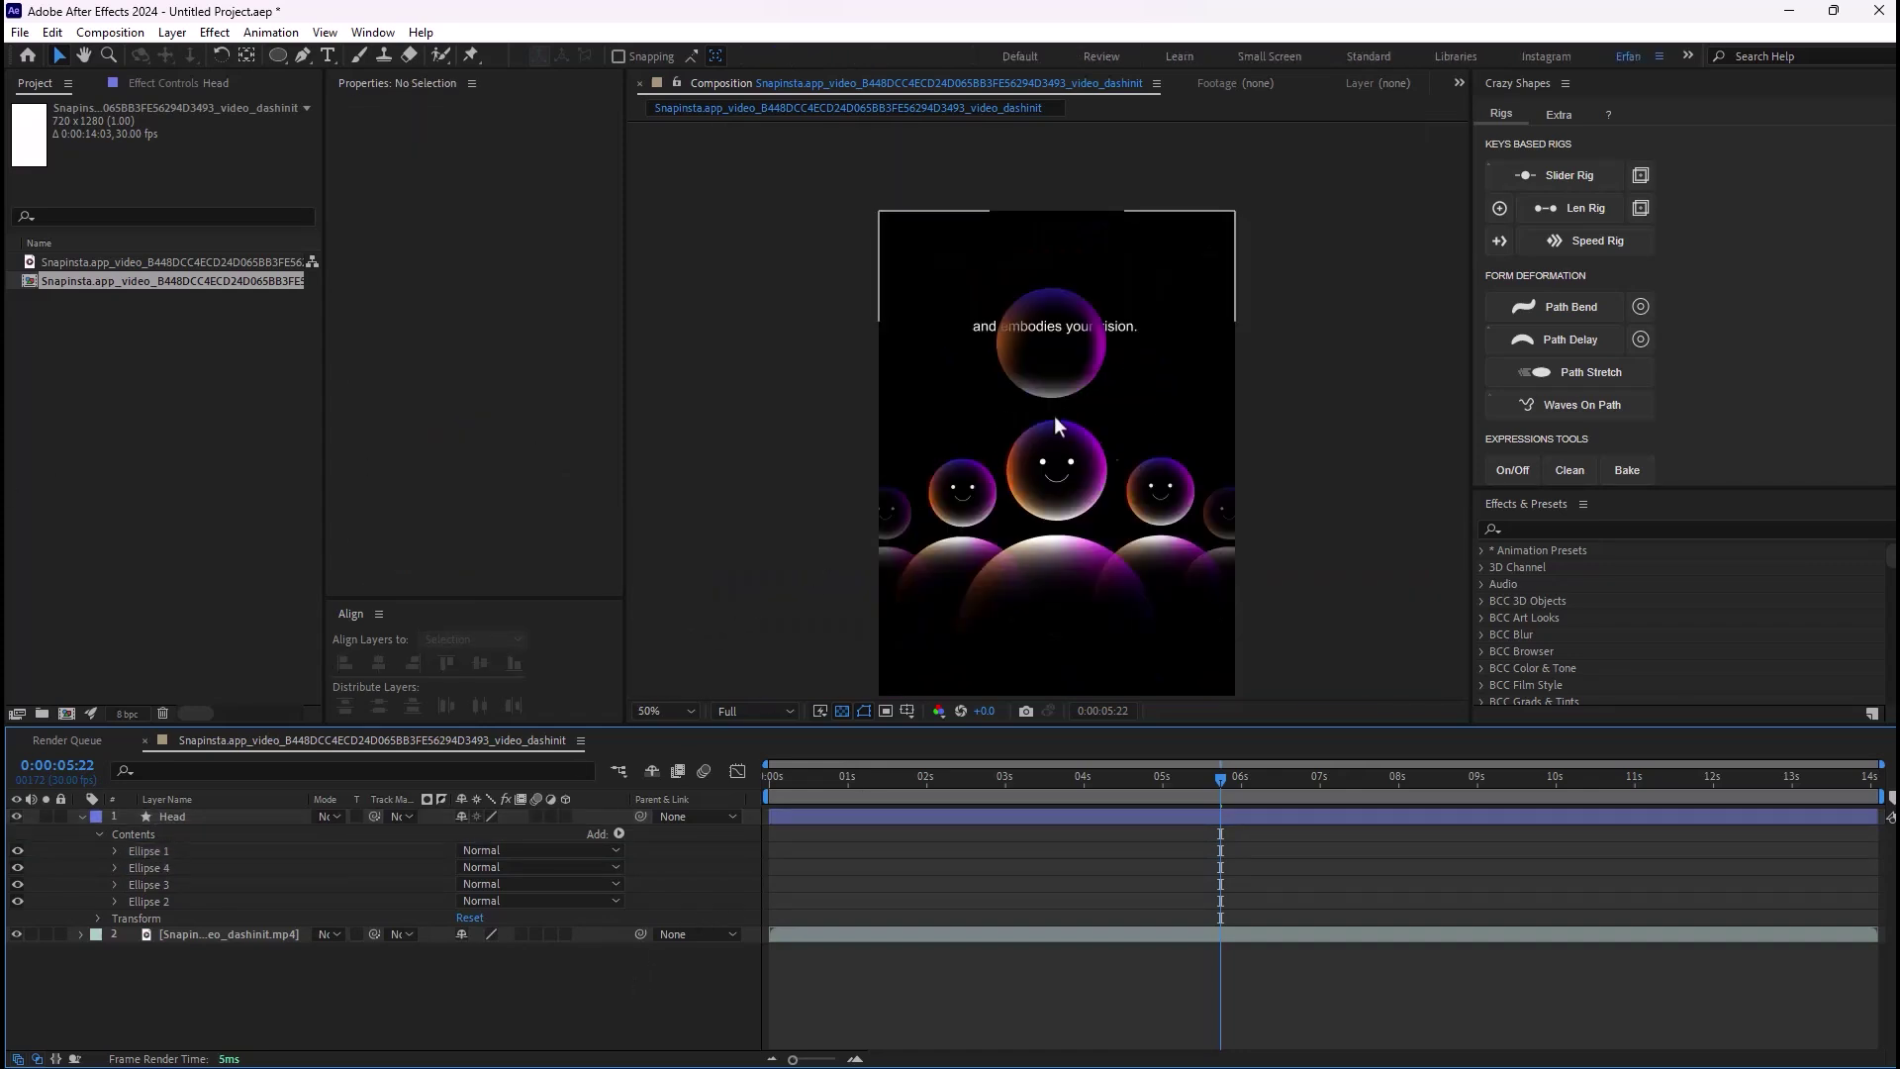
Step: Collapse the Head layer and hide the reference video layer
{"action": "left_click", "coordinate": [81, 816]}
{"action": "left_click", "coordinate": [249, 835]}
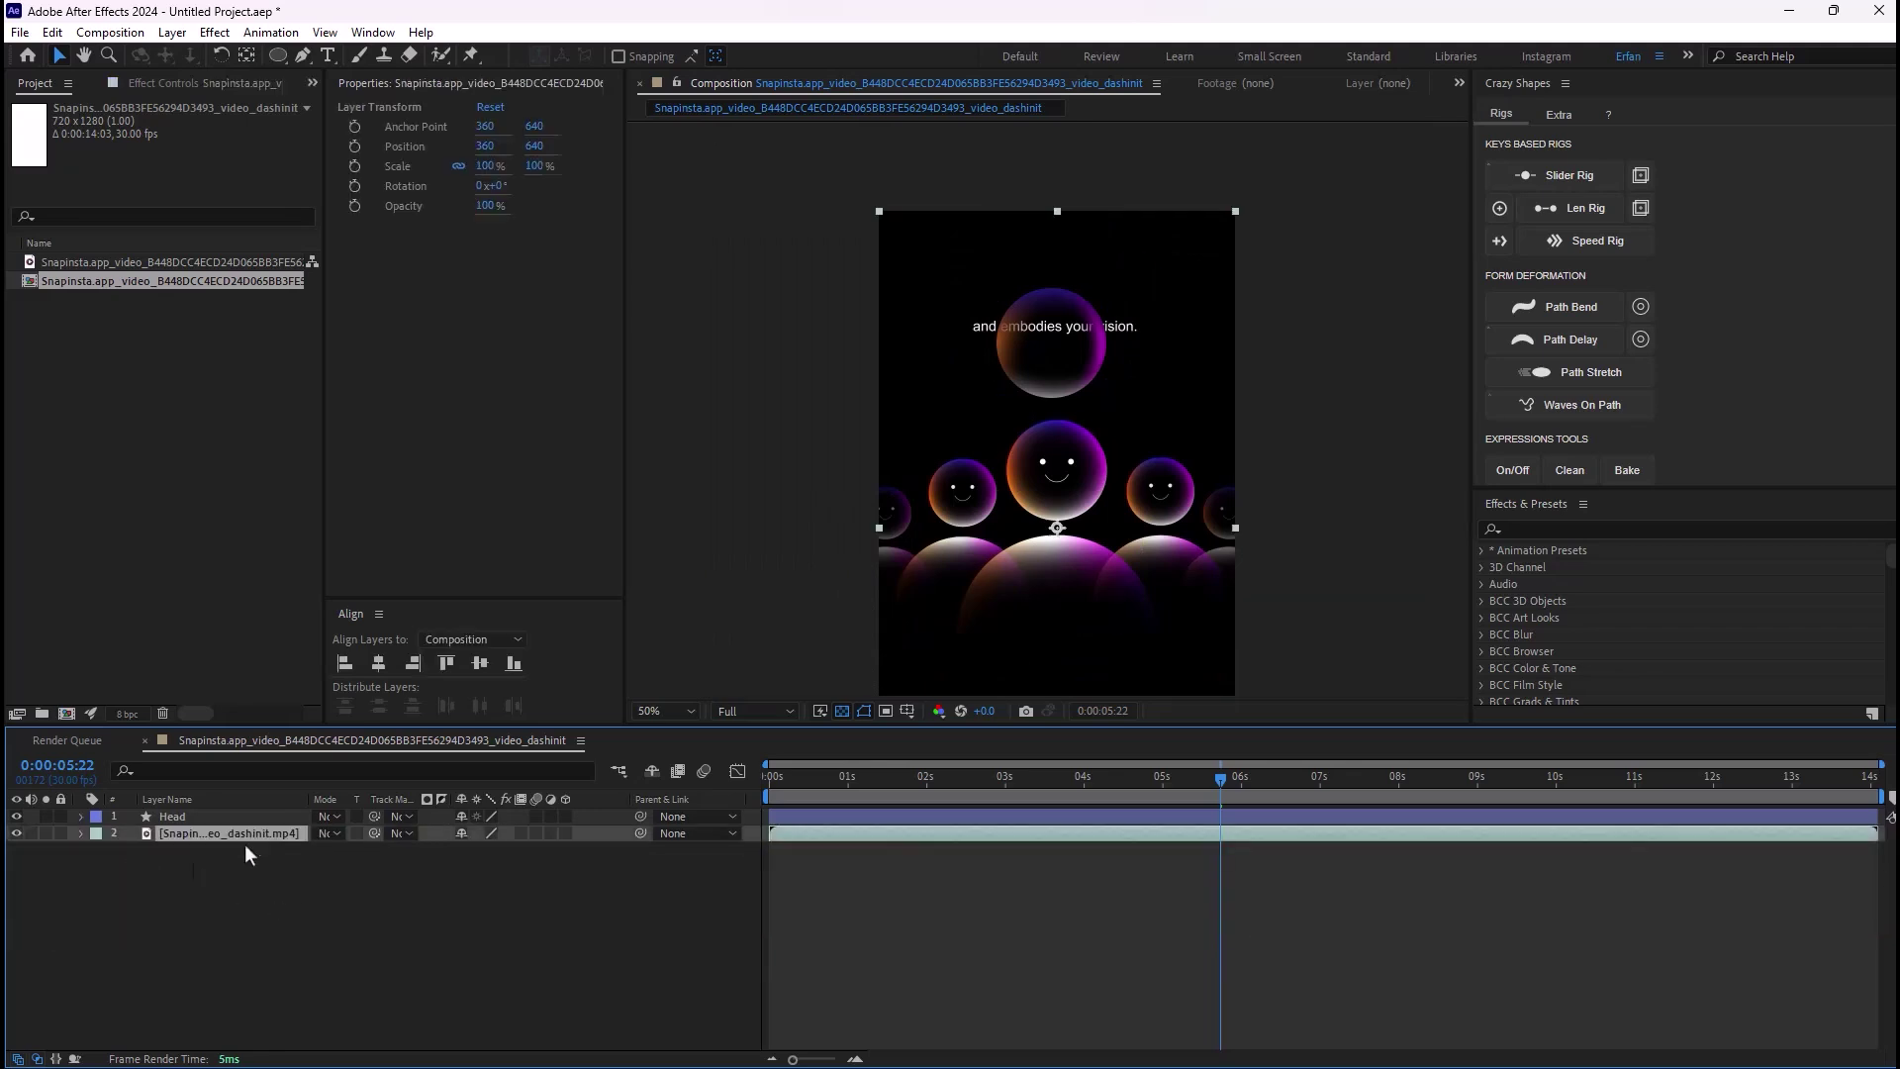
{"action": "left_click", "coordinate": [16, 833]}
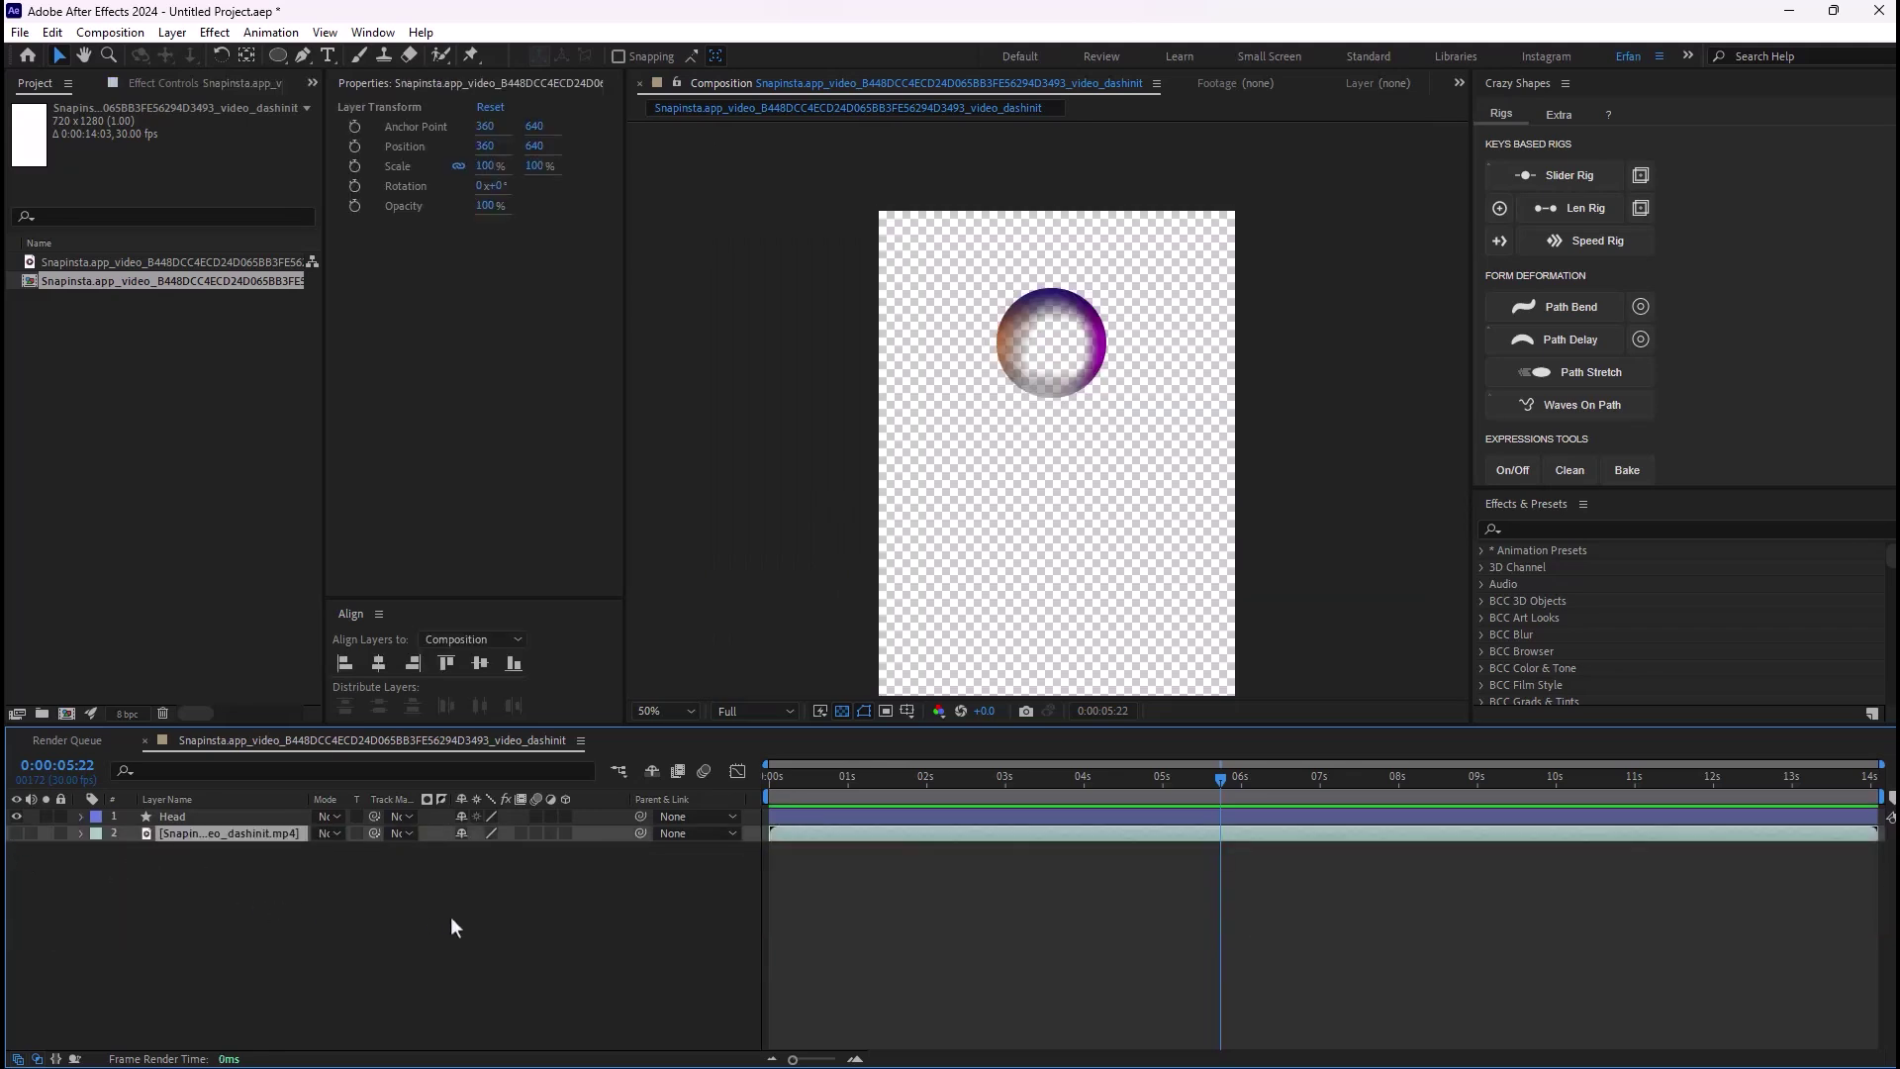
{"action": "left_click", "coordinate": [357, 938]}
{"action": "key", "text": "period"}
{"action": "key", "text": "comma"}
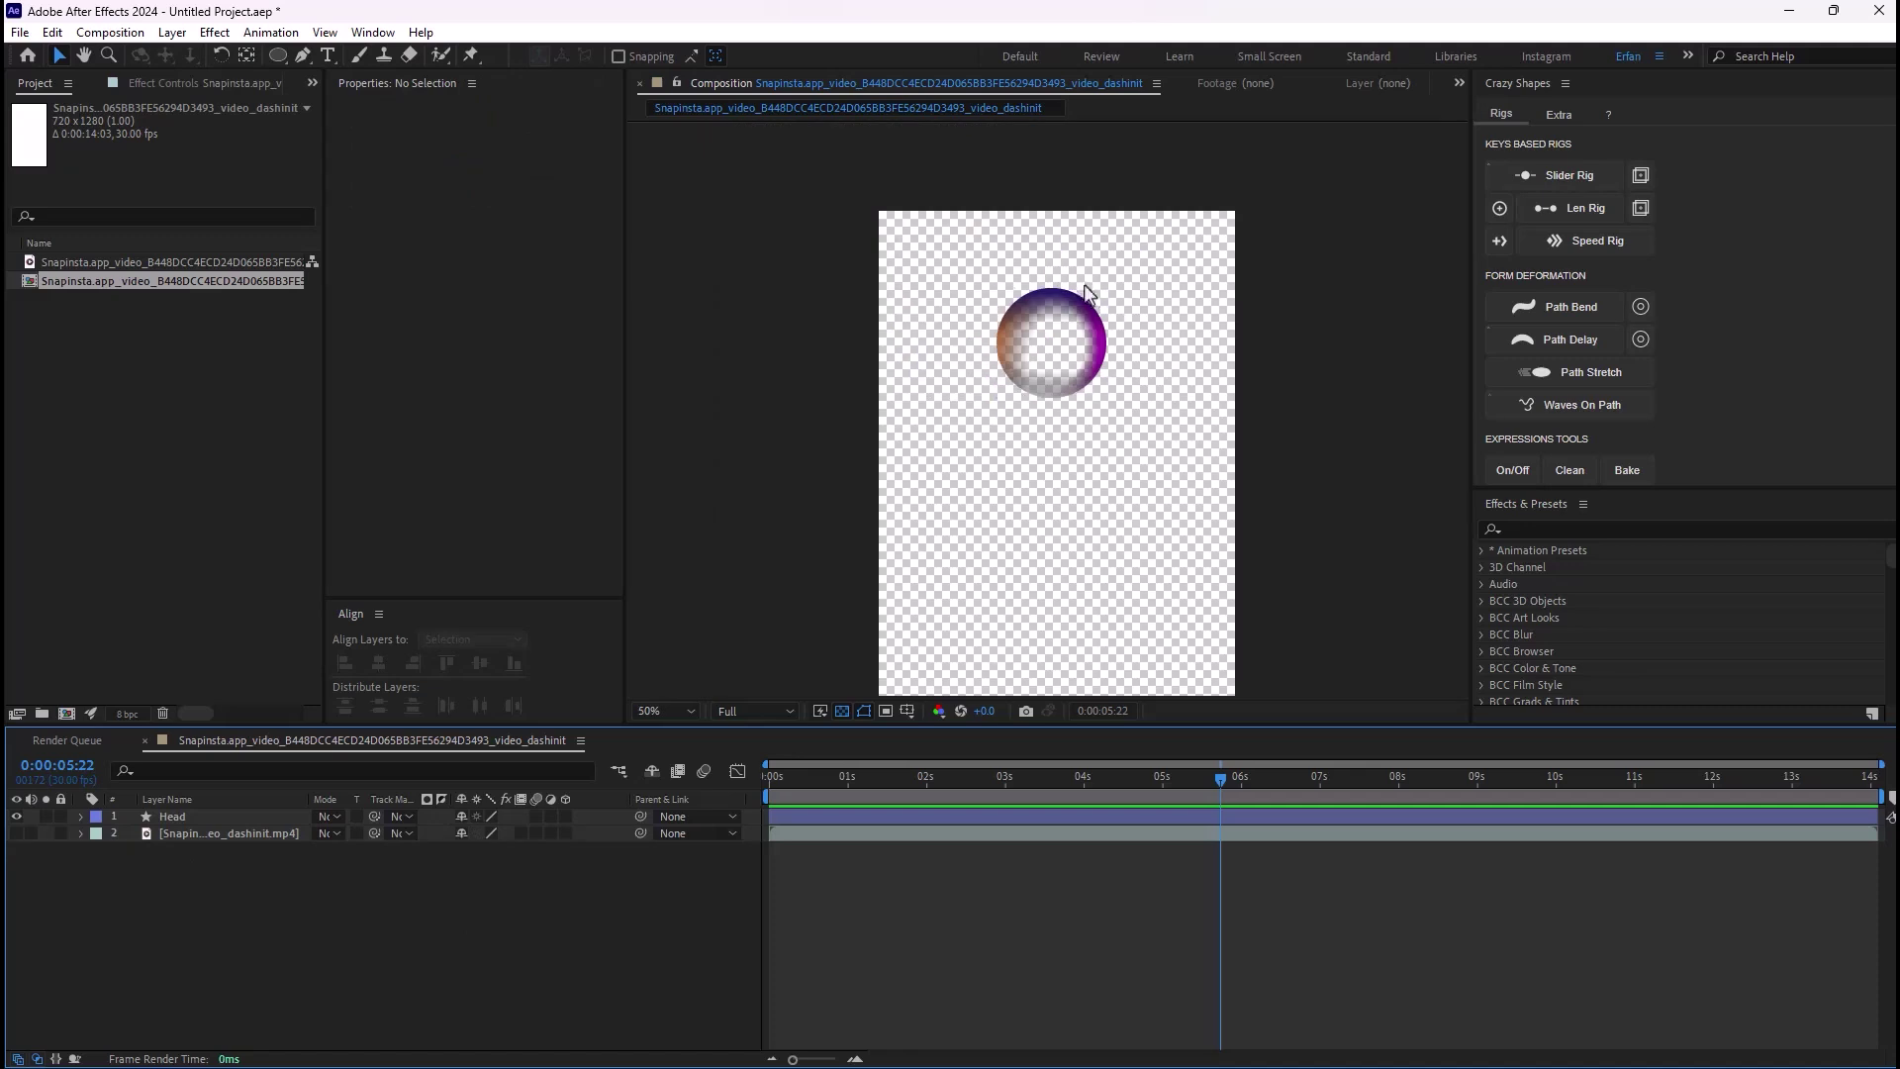
{"action": "key", "text": "period"}
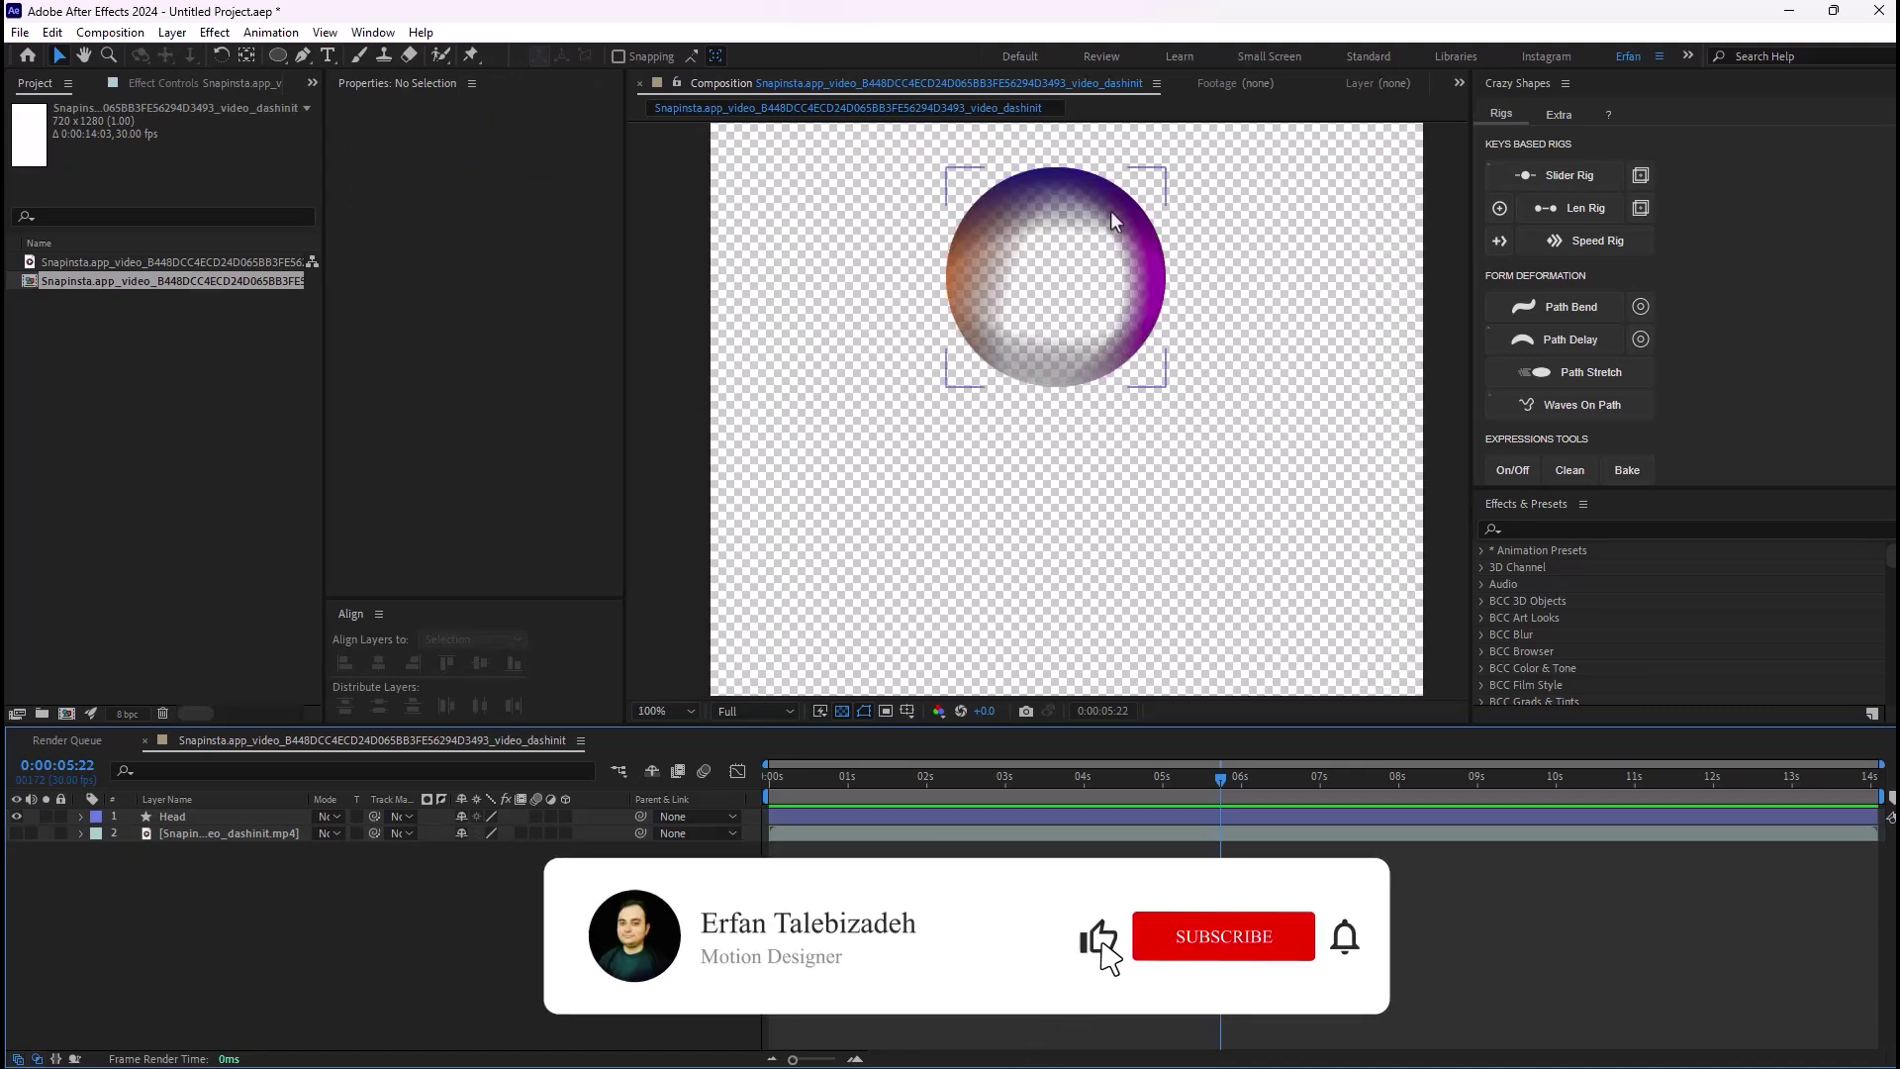
{"action": "key", "text": "comma"}
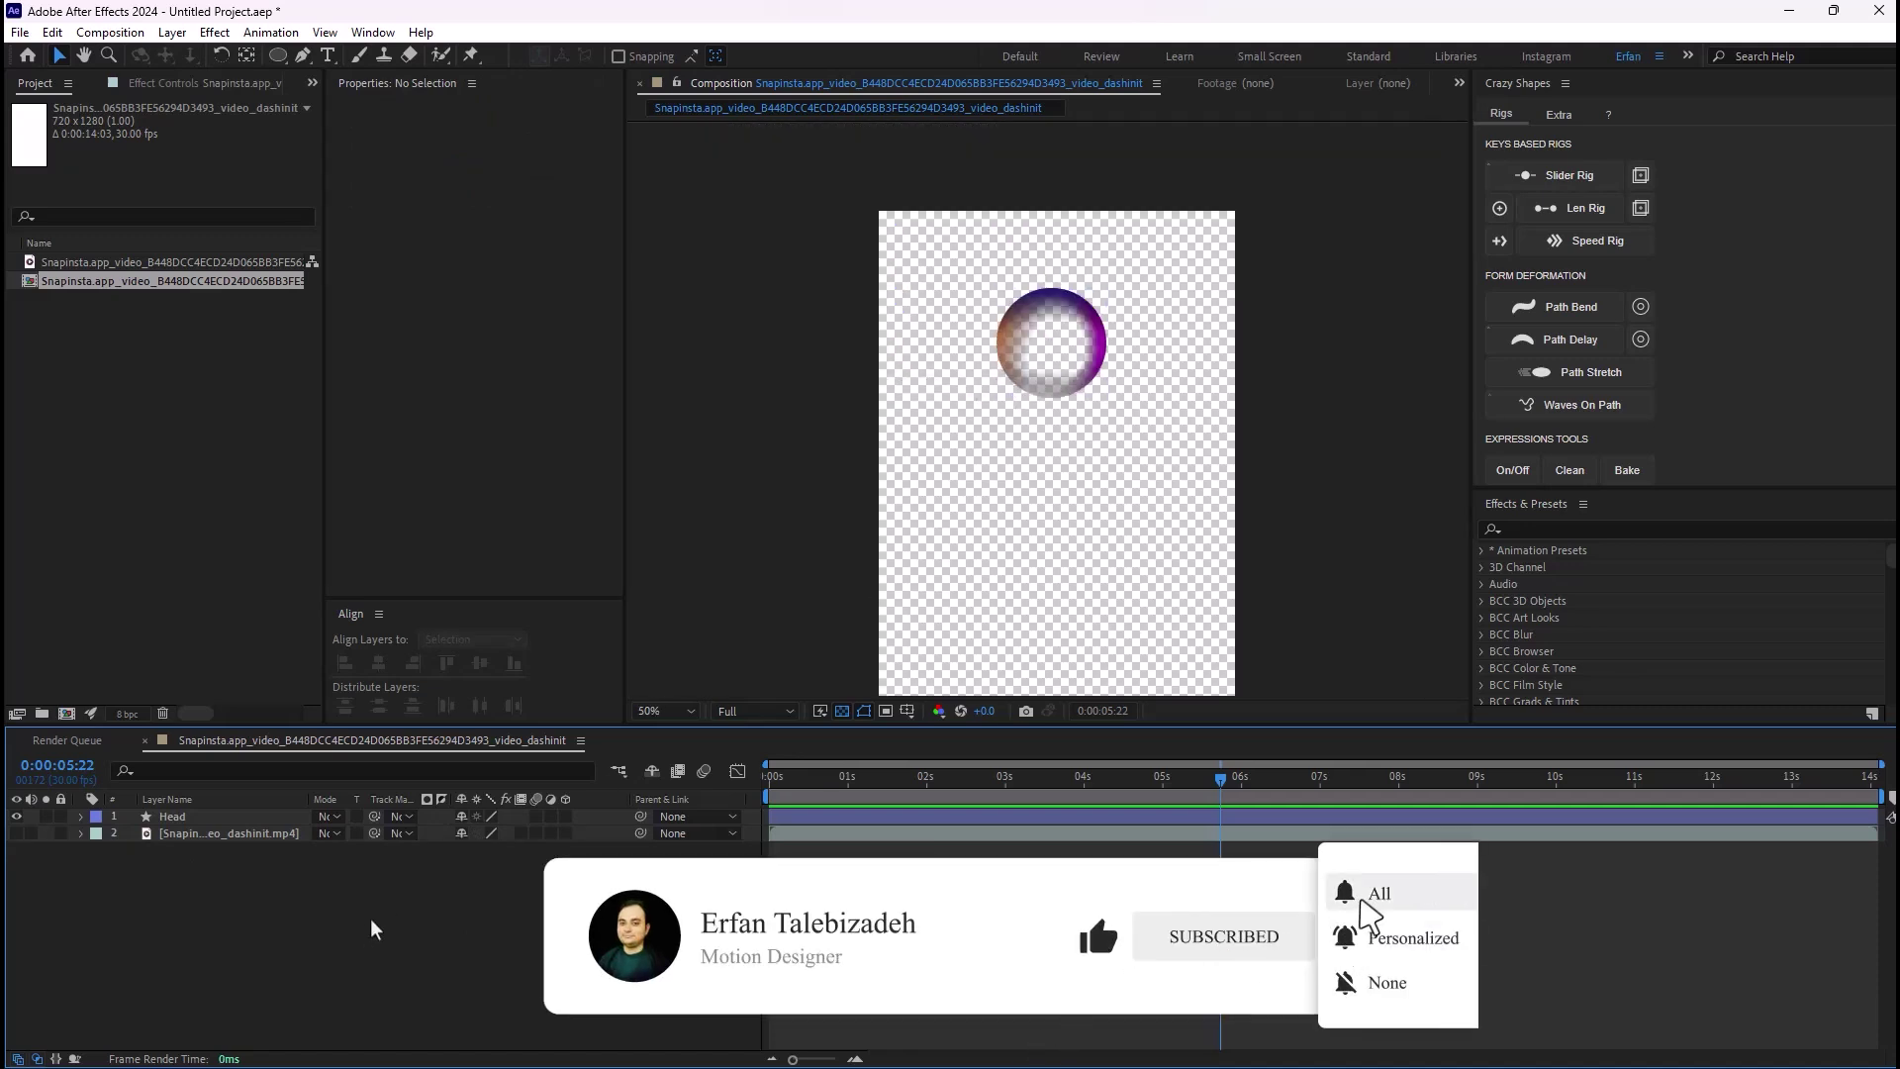
Step: Create a 720 x 1280 px solid coloured near-black 131312 and place it beneath the Head layer
{"action": "key", "text": "ctrl+y"}
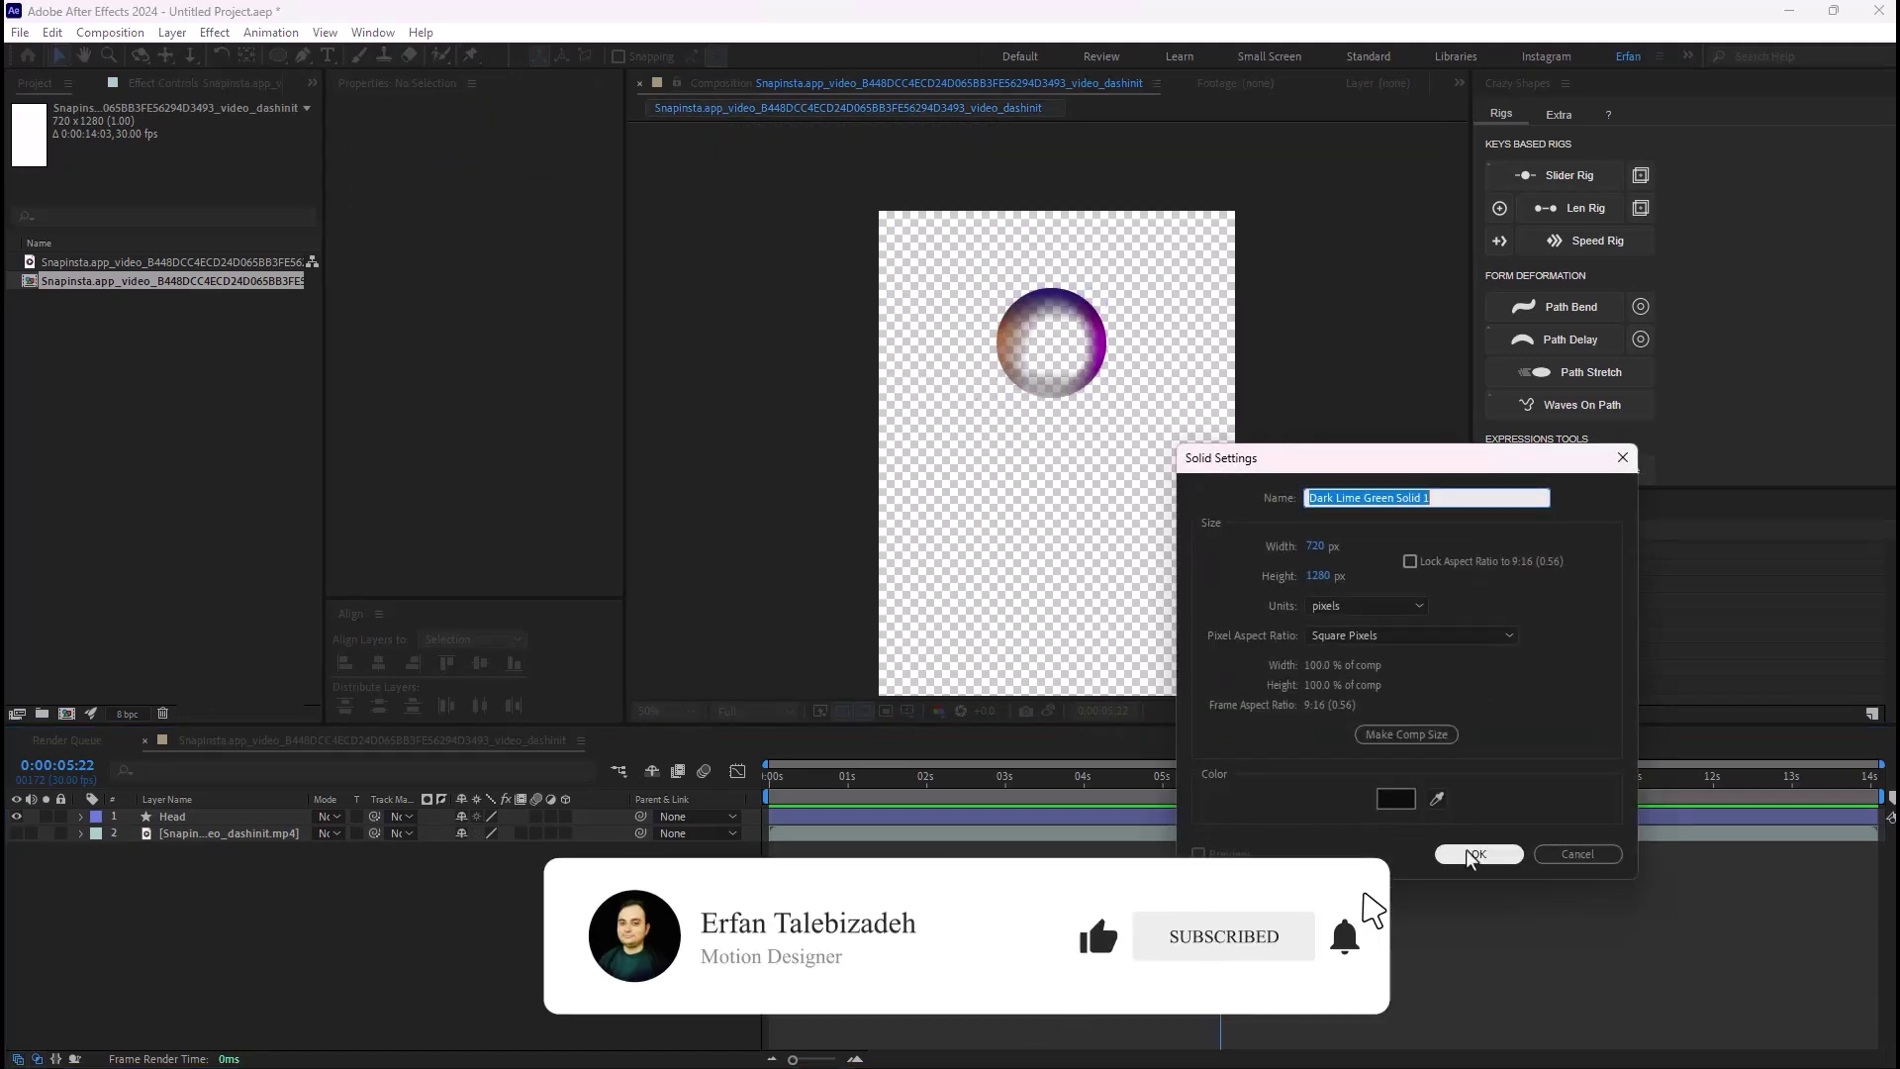
{"action": "left_click", "coordinate": [1397, 799]}
{"action": "left_click", "coordinate": [961, 941]}
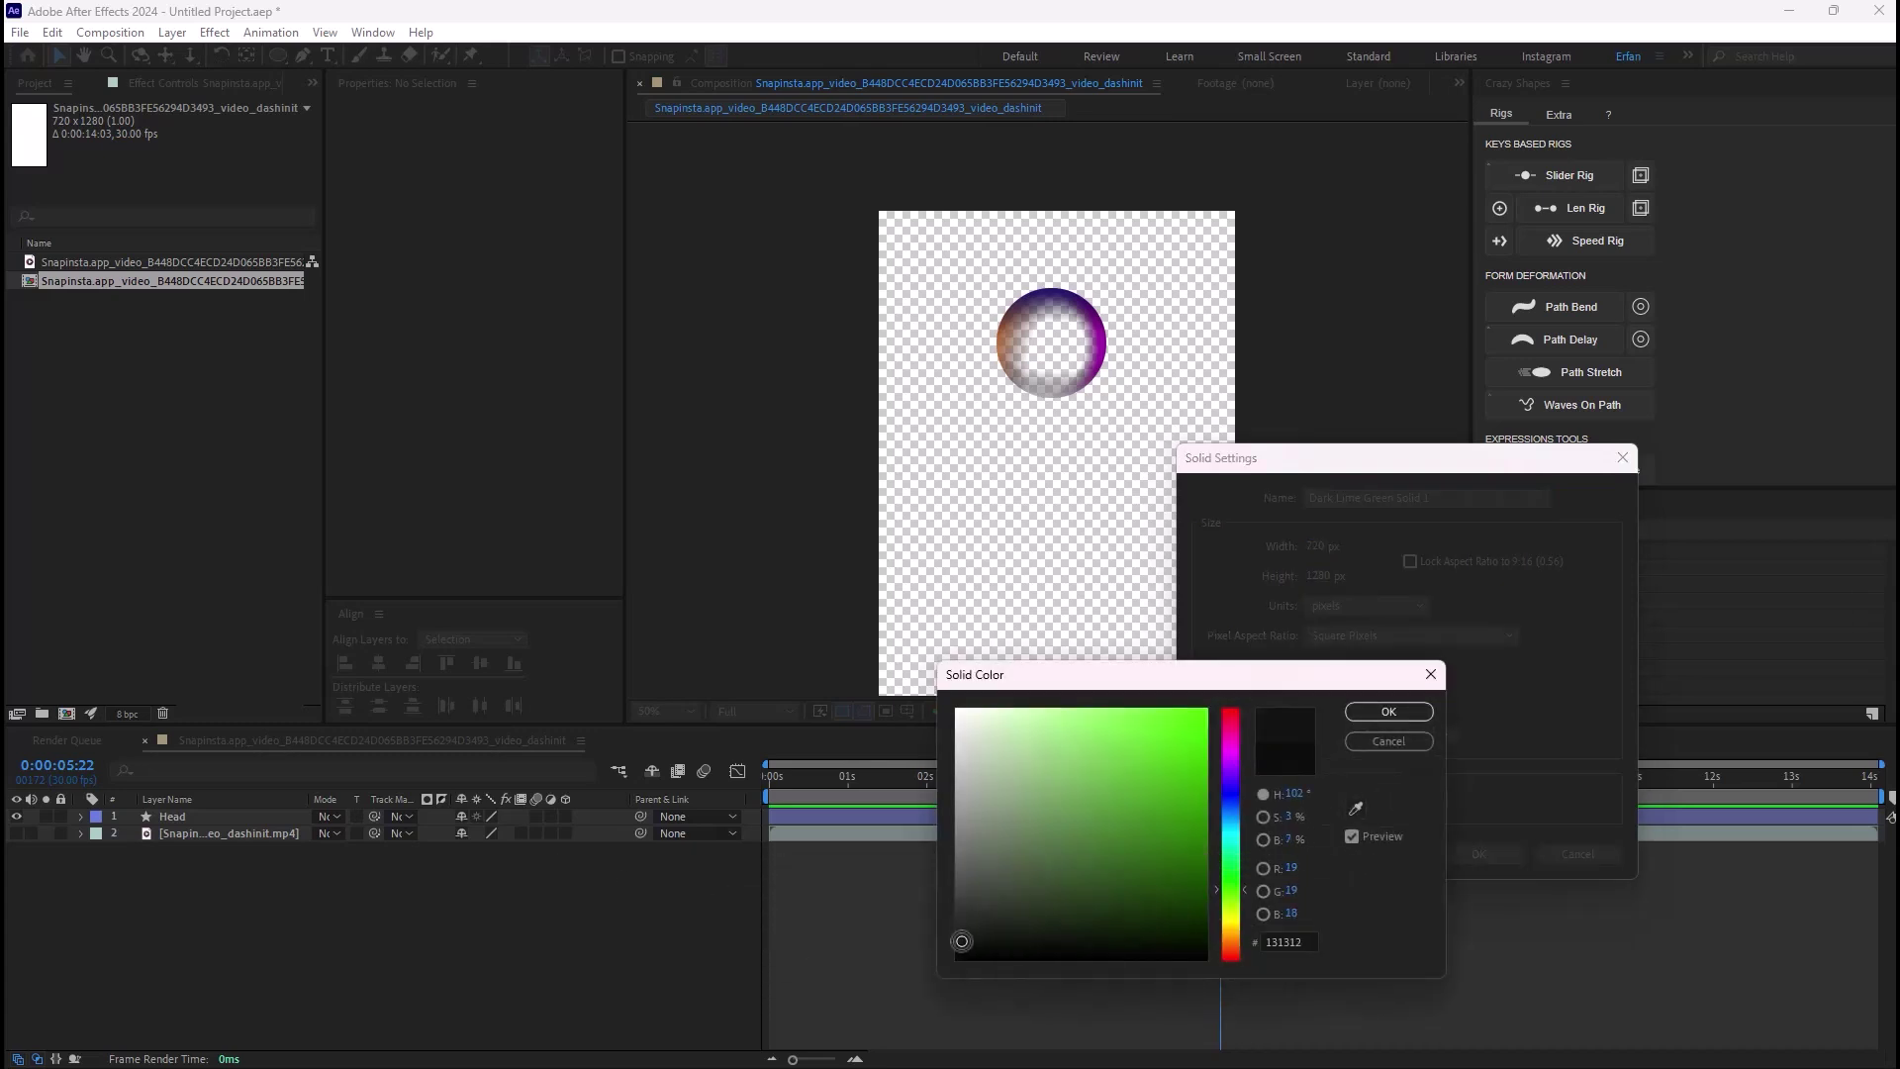
{"action": "left_click", "coordinate": [1388, 711]}
{"action": "left_click", "coordinate": [1479, 854]}
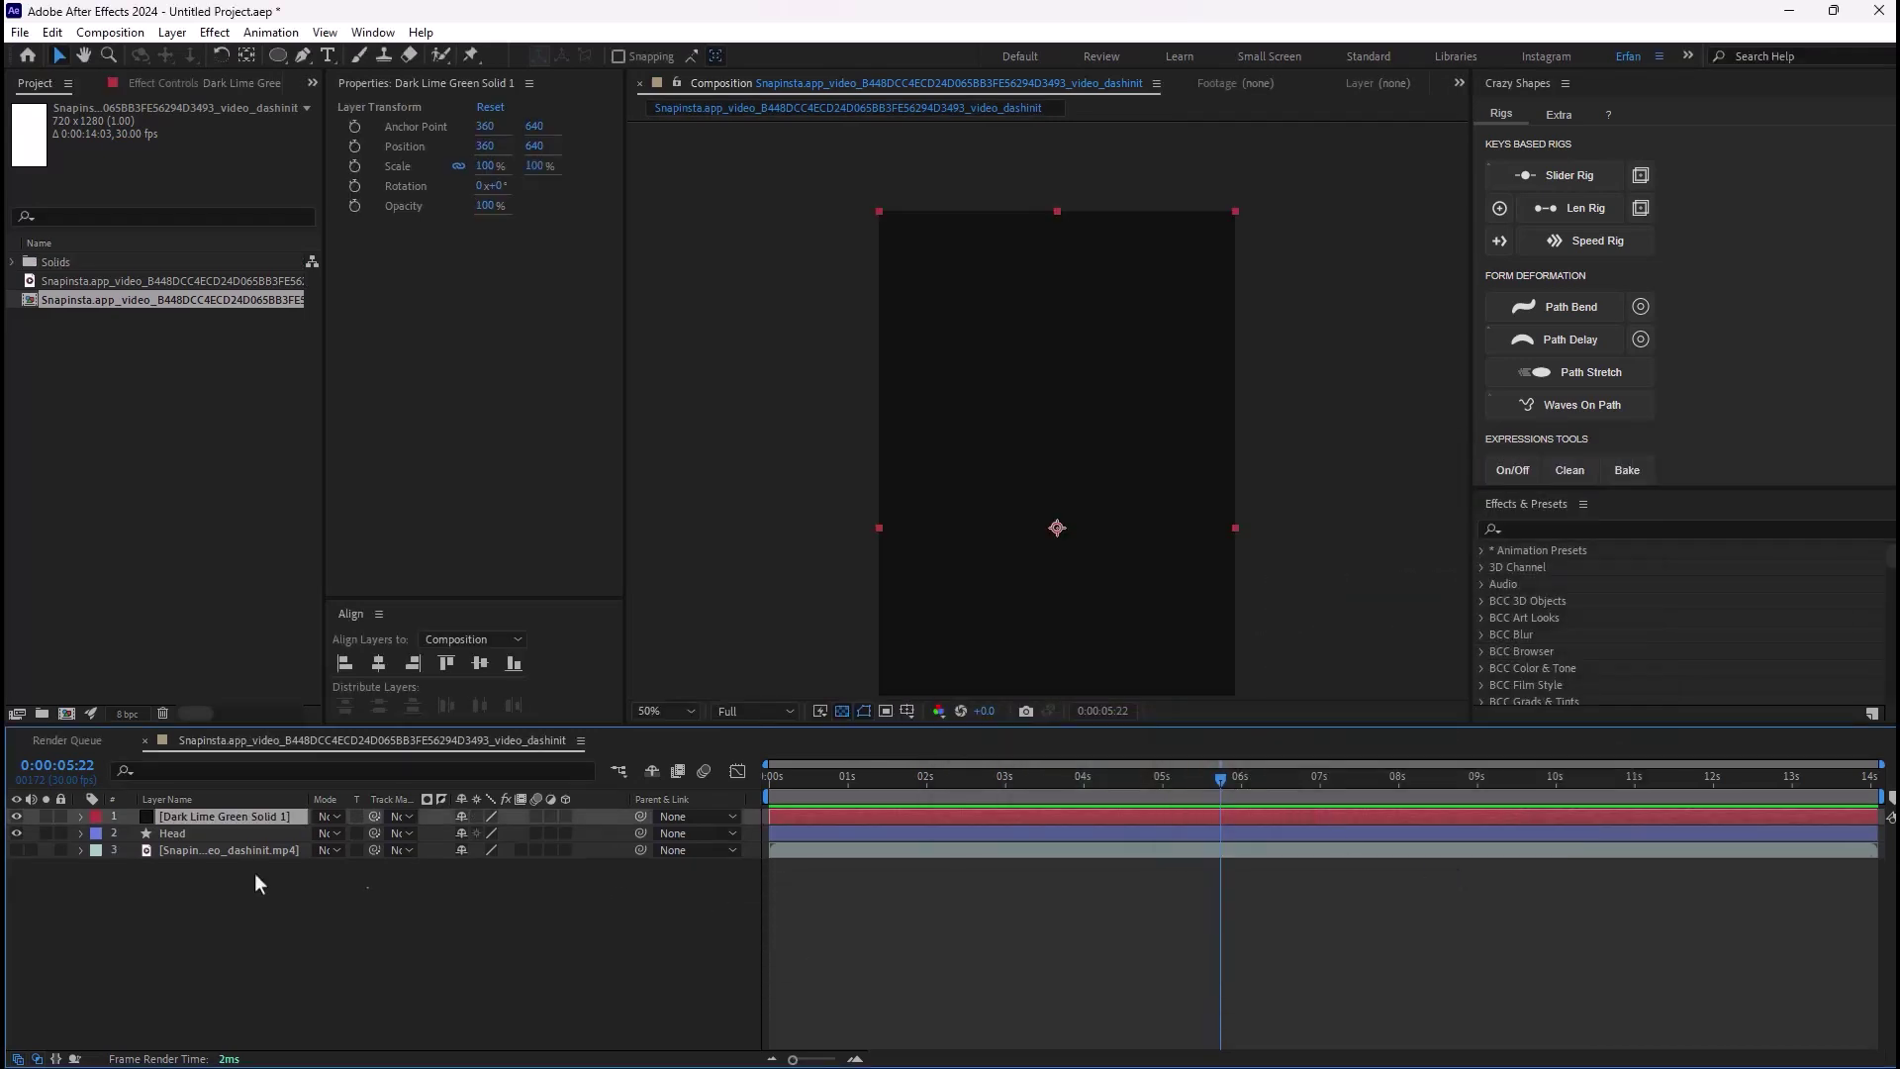
{"action": "left_click_drag", "start_coordinate": [181, 822], "coordinate": [186, 841]}
{"action": "left_click", "coordinate": [413, 922]}
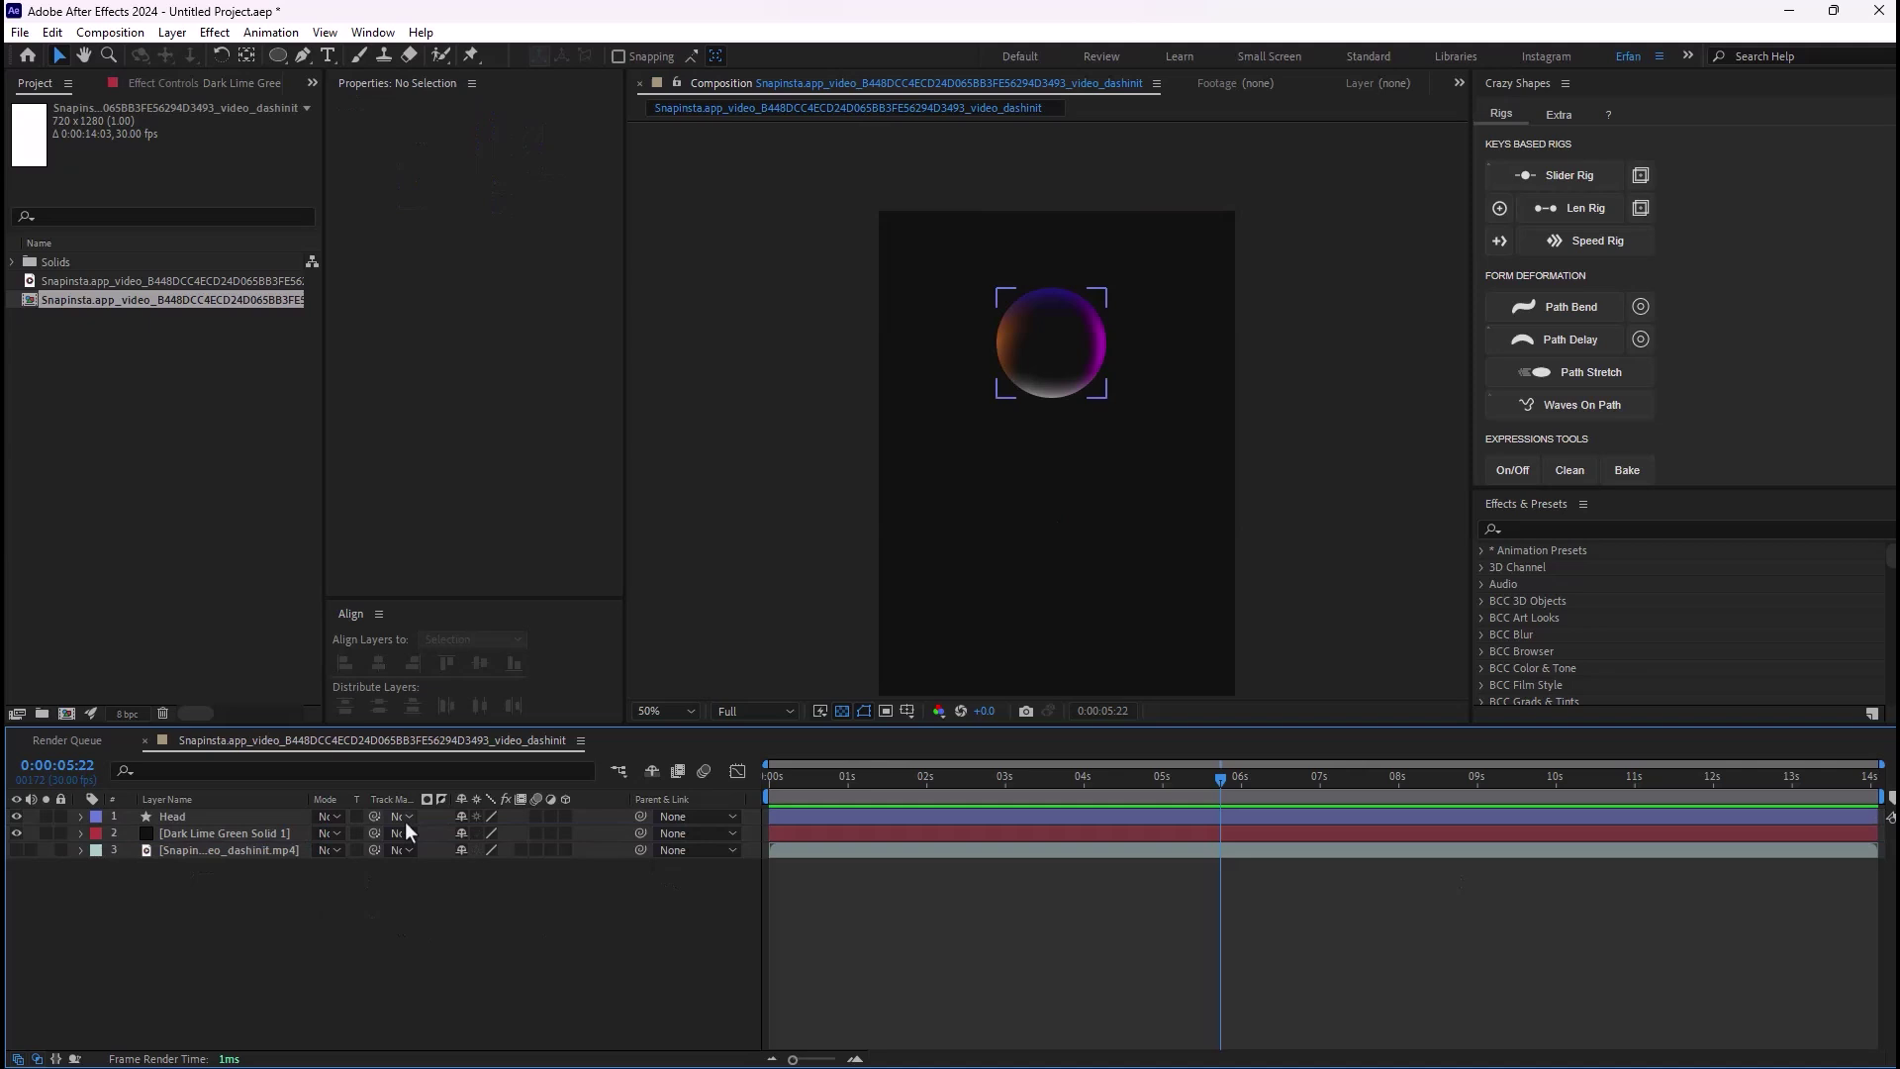
Step: Move the Head layer down and slightly right so the sphere is horizontally centred in the upper half of the composition
{"action": "left_click", "coordinate": [186, 822]}
{"action": "scroll", "coordinate": [1052, 376], "scroll_direction": "down", "scroll_amount": 2}
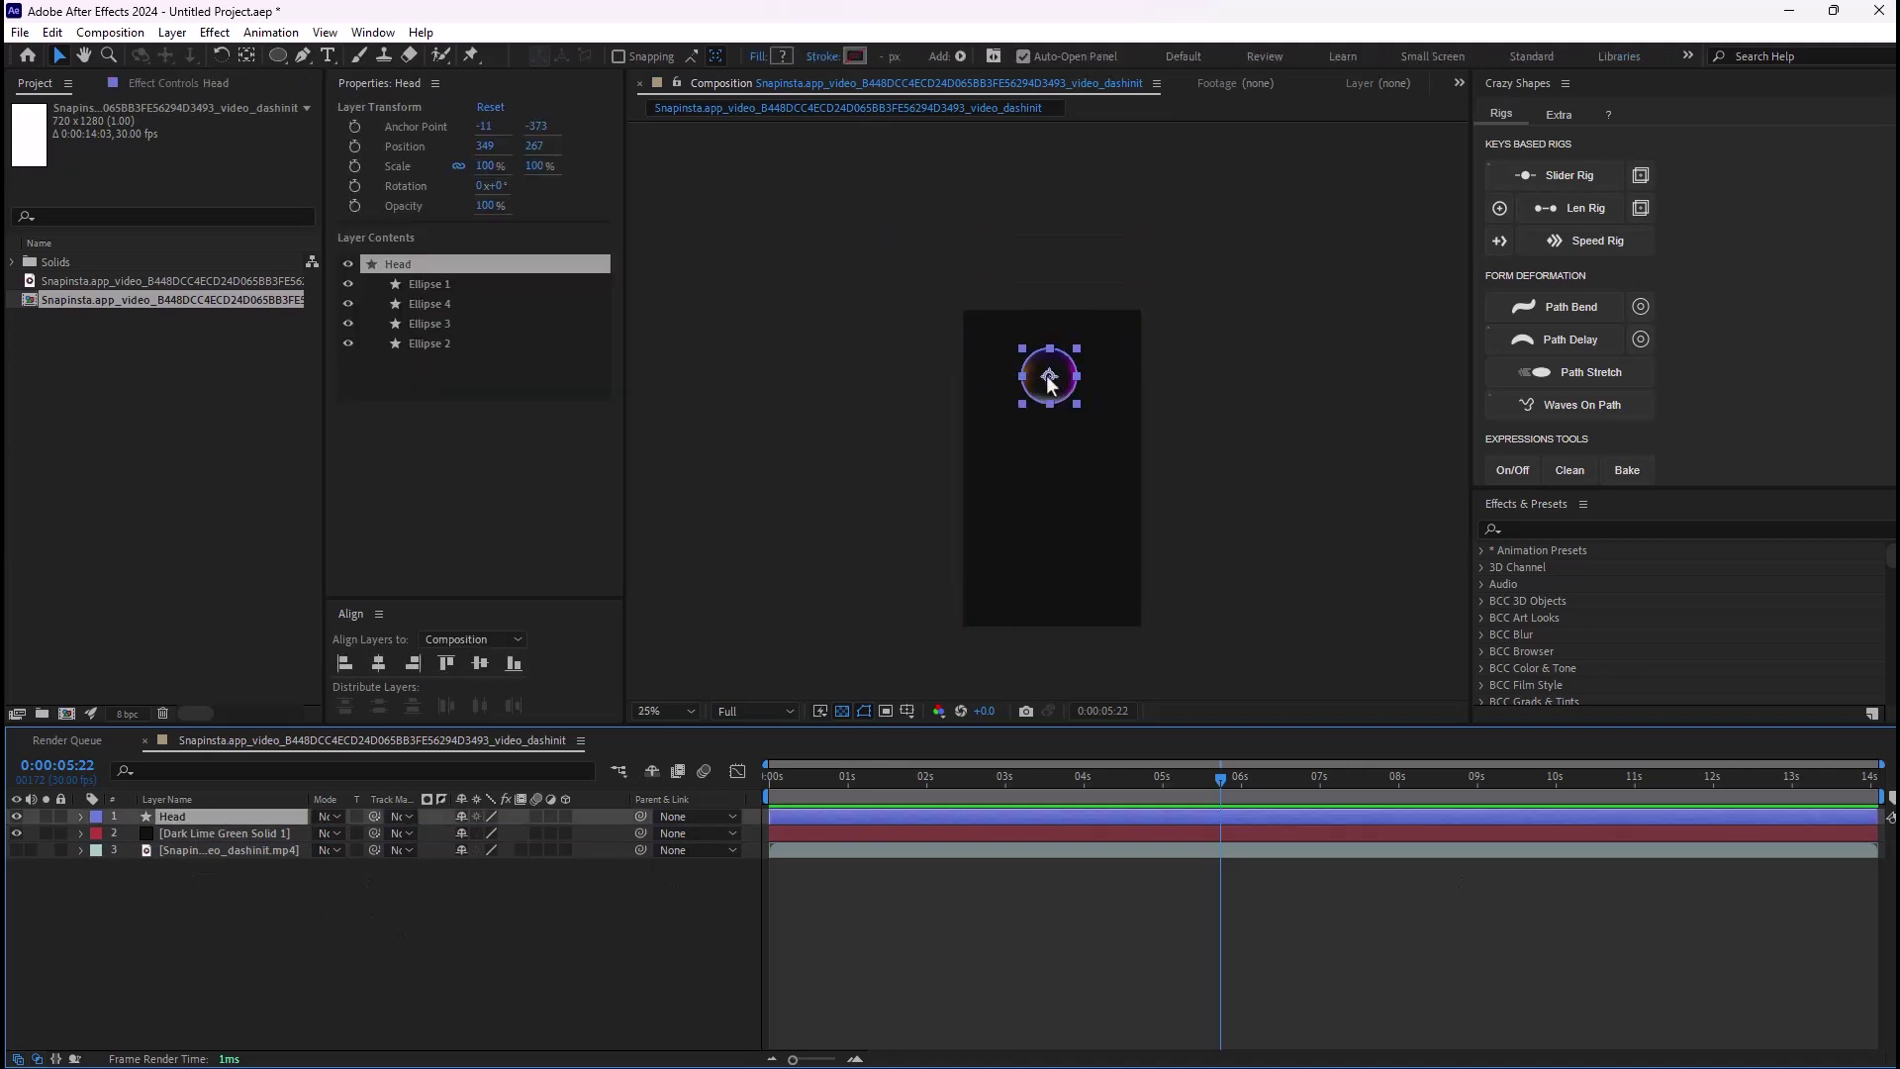
{"action": "left_click_drag", "start_coordinate": [1050, 383], "coordinate": [1052, 428]}
{"action": "left_click", "coordinate": [206, 893]}
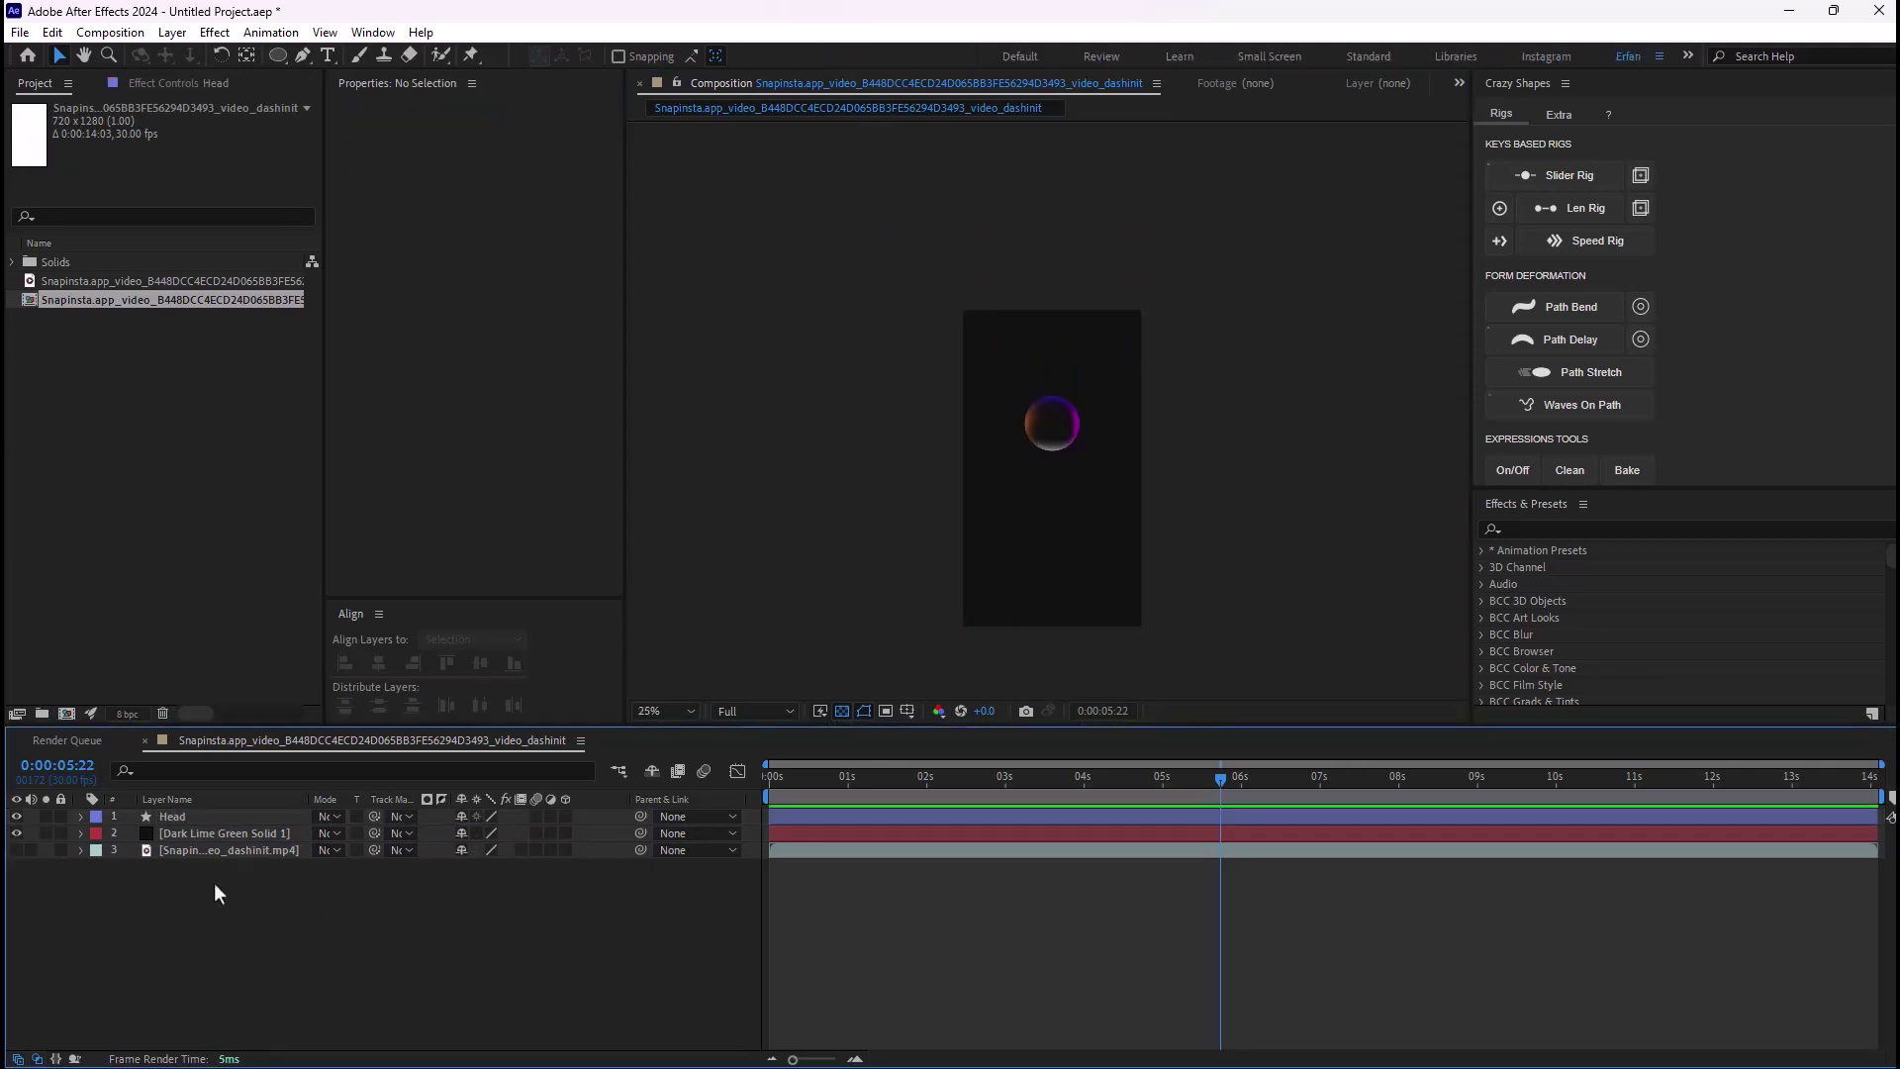
{"action": "scroll", "coordinate": [1024, 542], "scroll_direction": "up", "scroll_amount": 2}
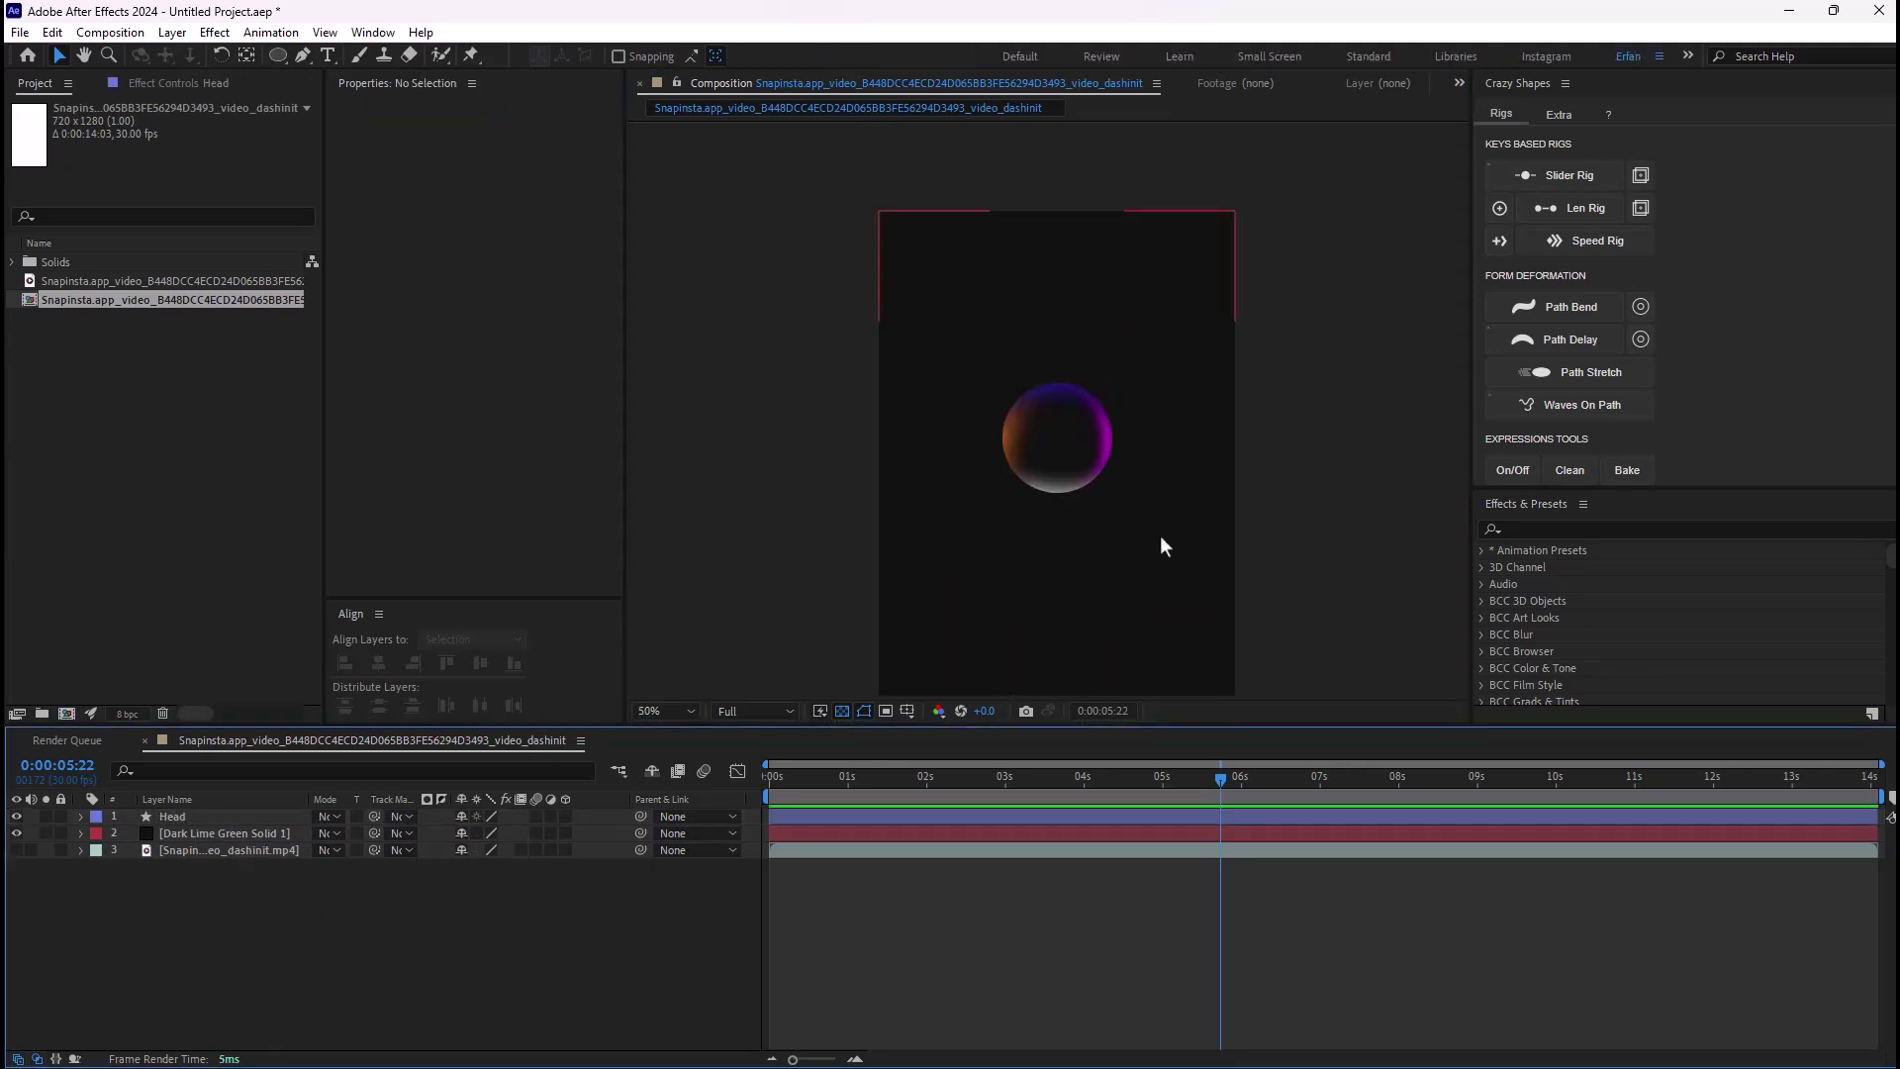
Step: Apply the Deep Glow effect to the Head layer and deselect it
{"action": "left_click", "coordinate": [214, 817]}
{"action": "key", "text": "ctrl+space"}
{"action": "type", "text": "dee"}
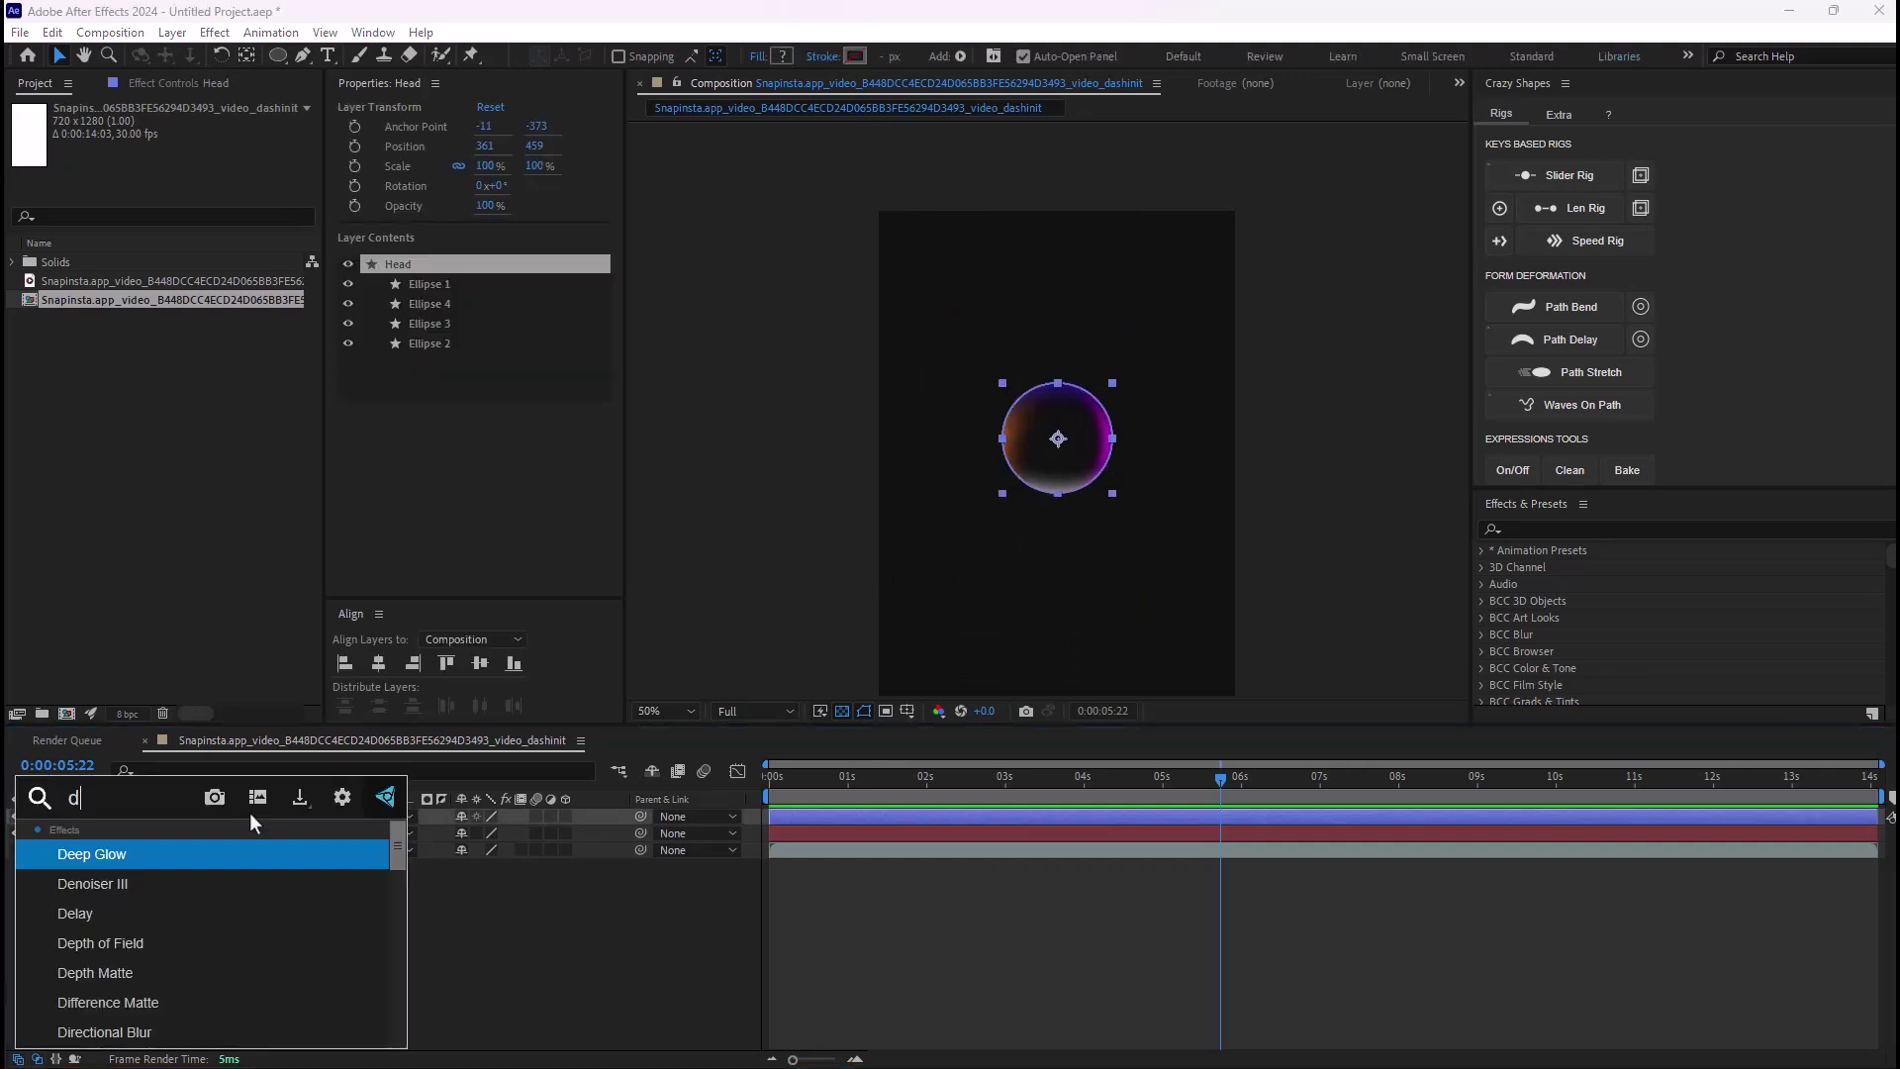
{"action": "left_click", "coordinate": [191, 853]}
{"action": "left_click", "coordinate": [661, 945]}
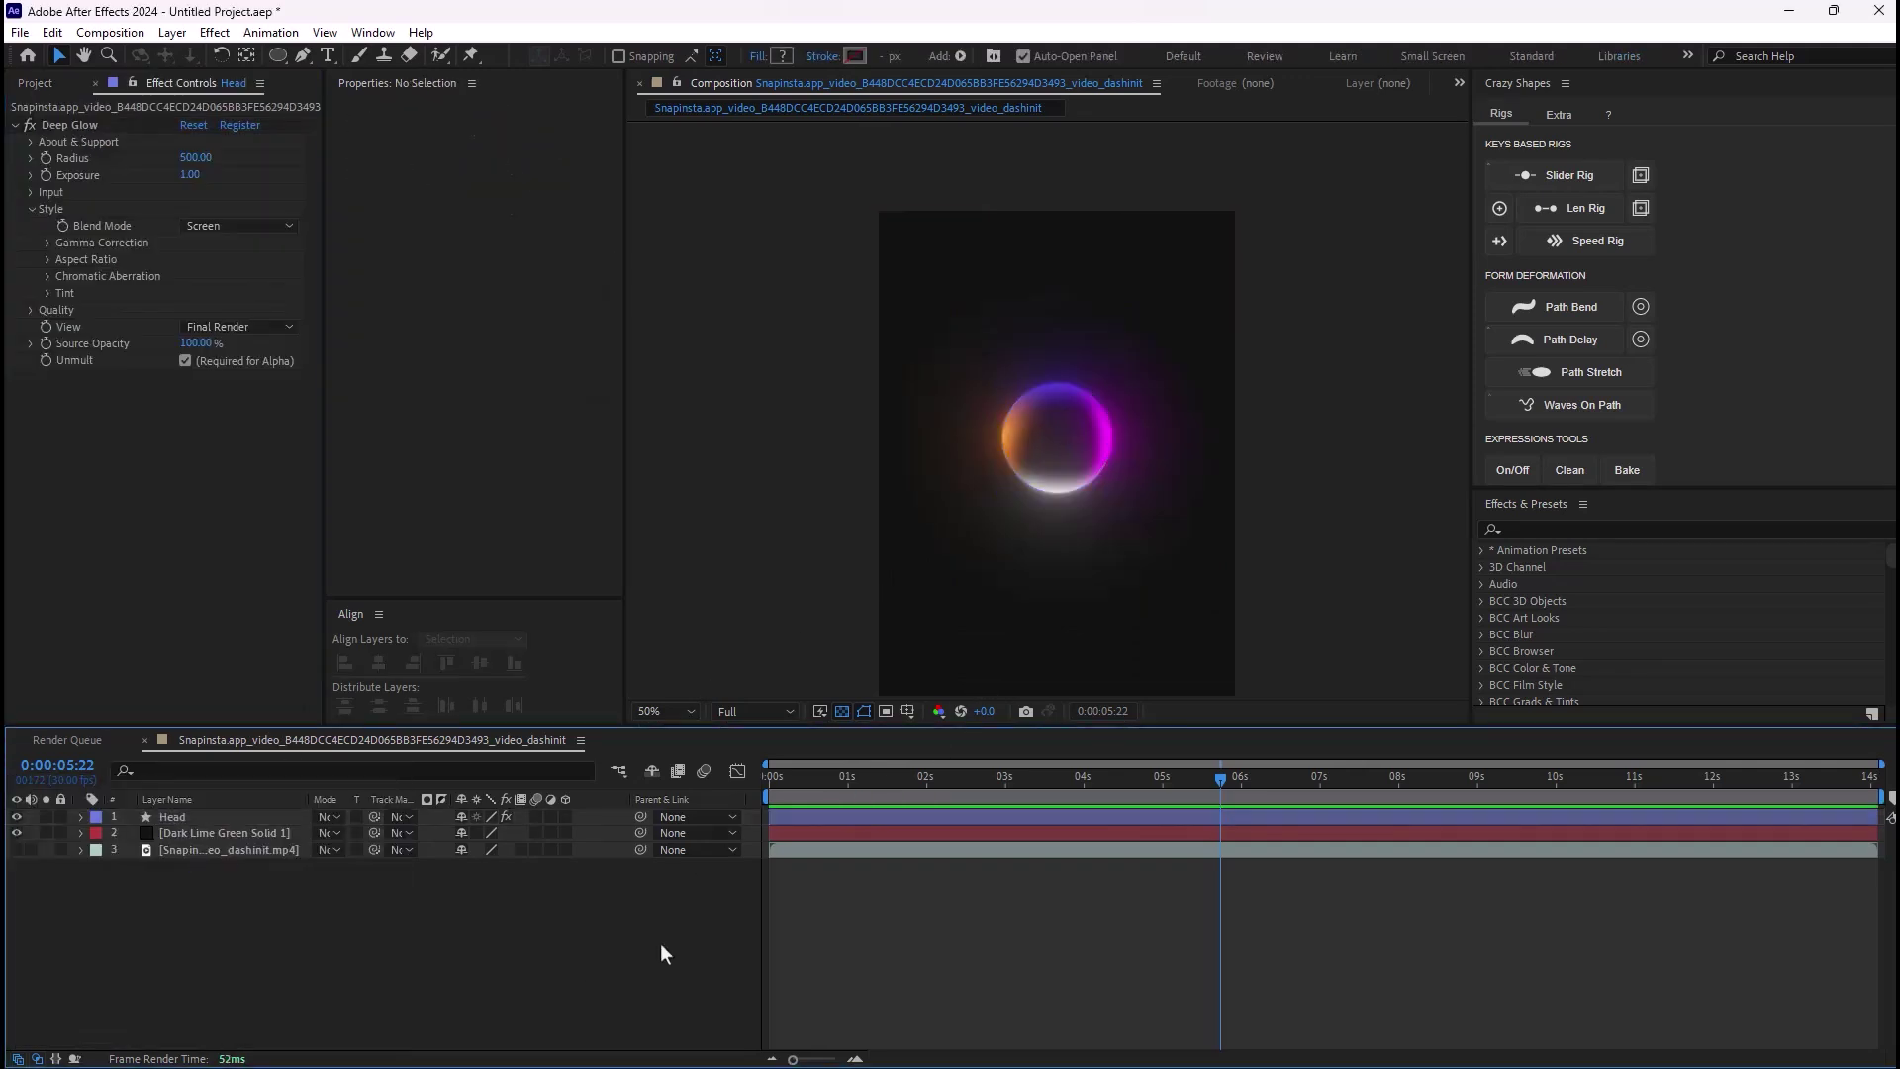
Step: Set the Head layer's Deep Glow radius to 1000 and its exposure to 0.3
{"action": "scroll", "coordinate": [1066, 561], "scroll_direction": "up", "scroll_amount": 2}
{"action": "left_click_drag", "start_coordinate": [195, 157], "coordinate": [652, 232]}
{"action": "left_click", "coordinate": [203, 159]}
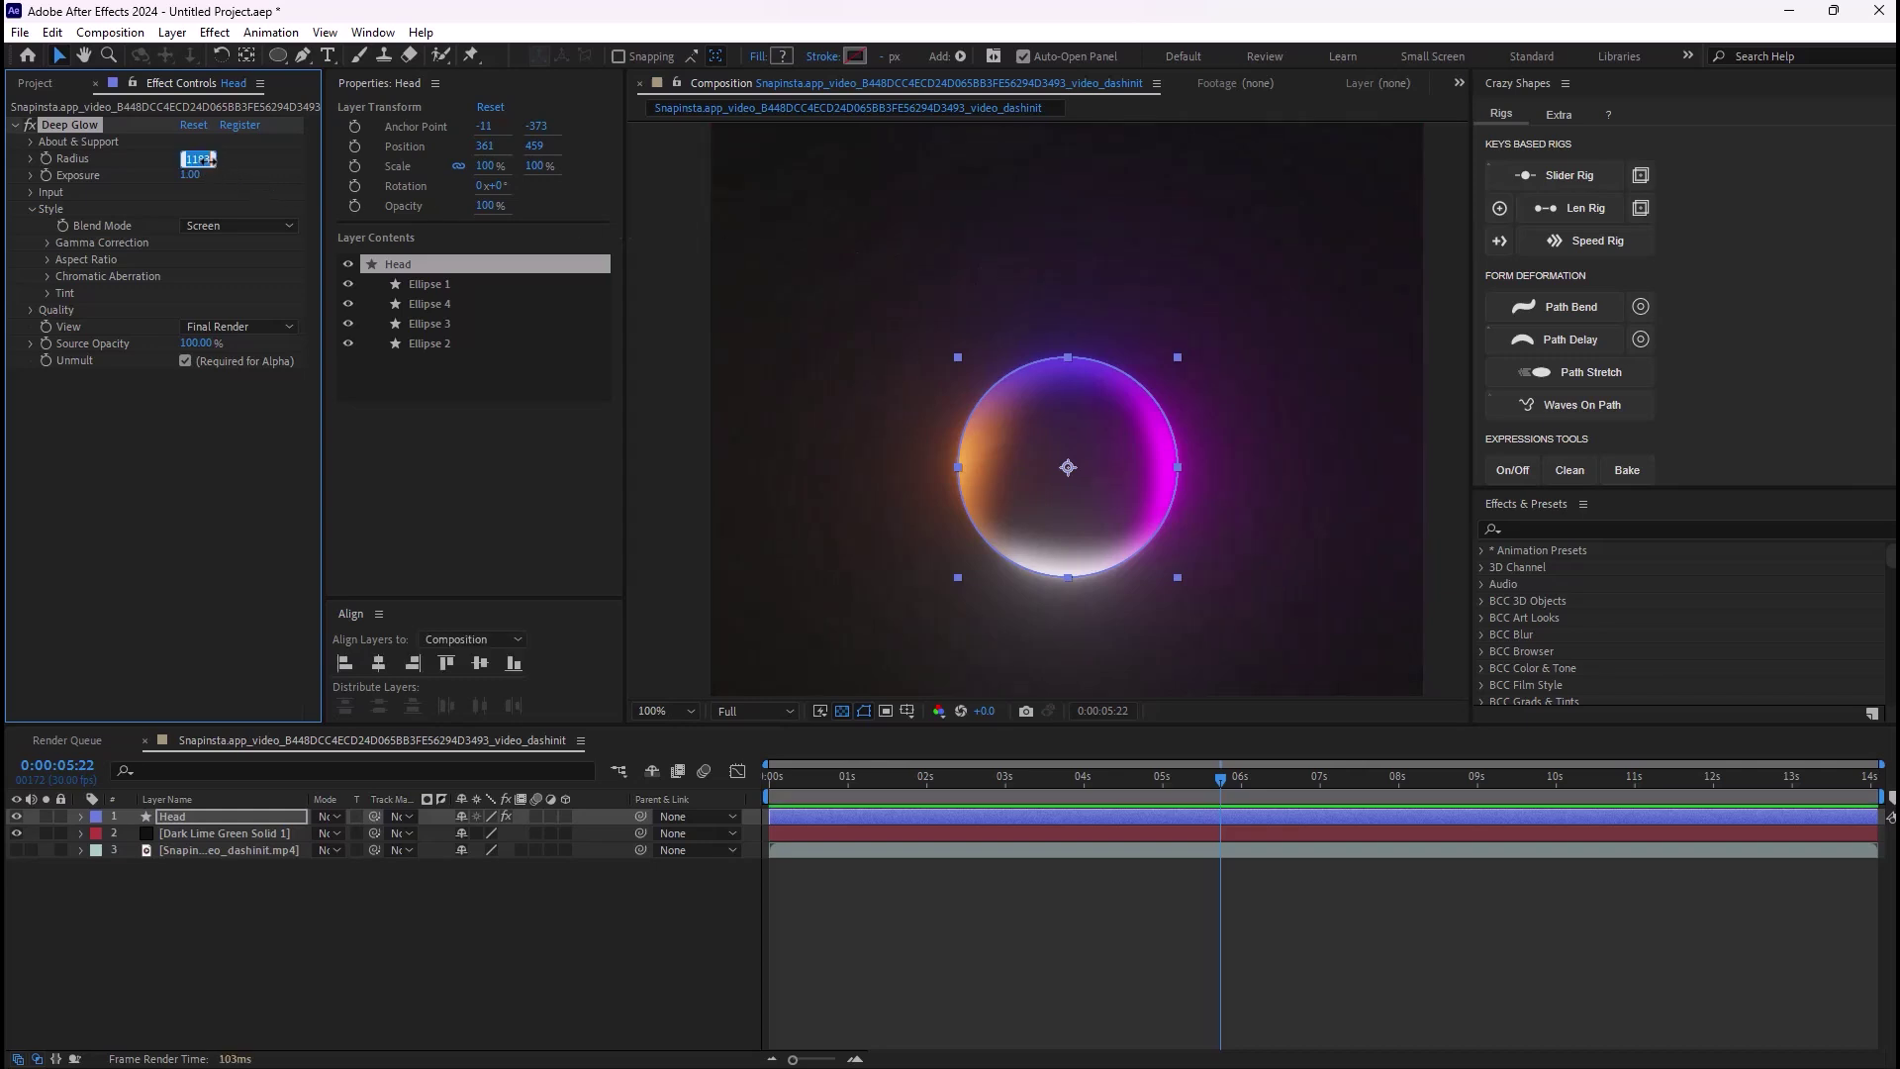
{"action": "key", "text": "Return"}
{"action": "left_click", "coordinate": [192, 175]}
{"action": "type", "text": "0.3"}
{"action": "key", "text": "Return"}
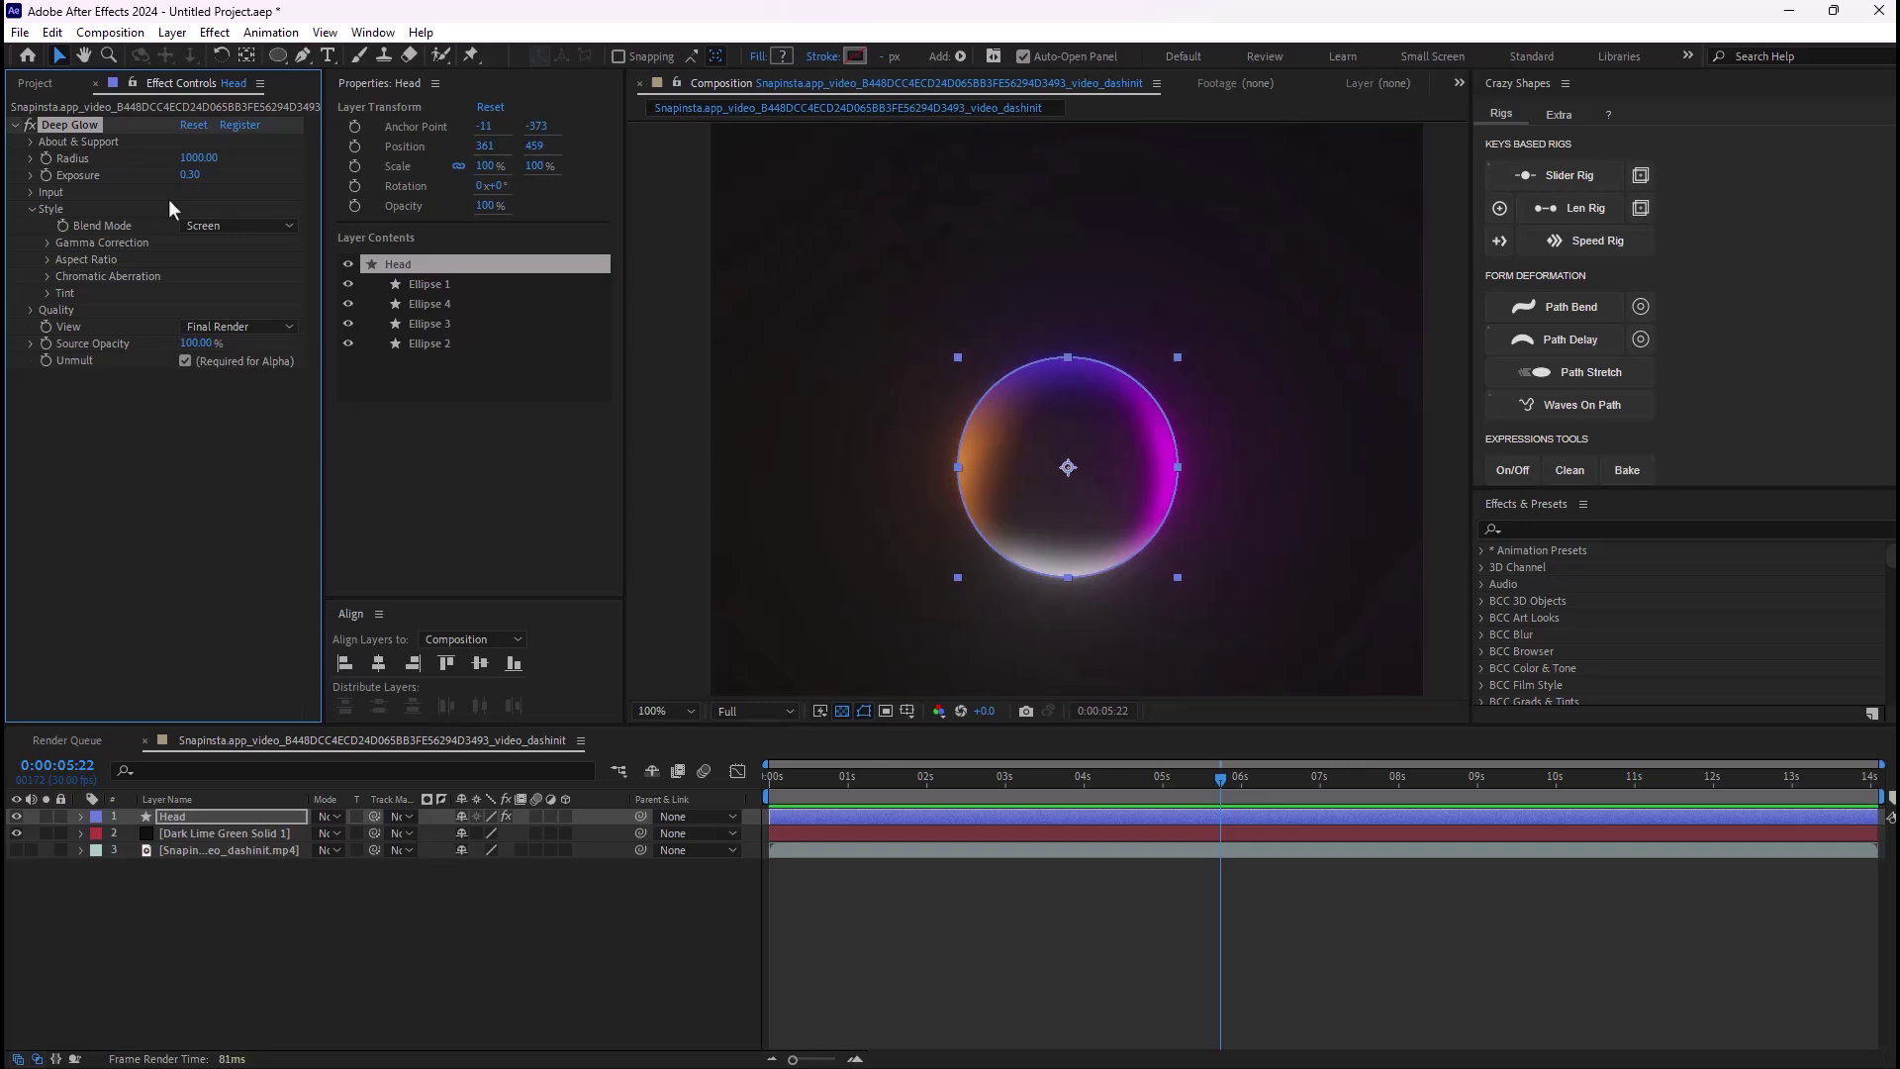
{"action": "left_click", "coordinate": [483, 968]}
{"action": "scroll", "coordinate": [1154, 501], "scroll_direction": "down", "scroll_amount": 2}
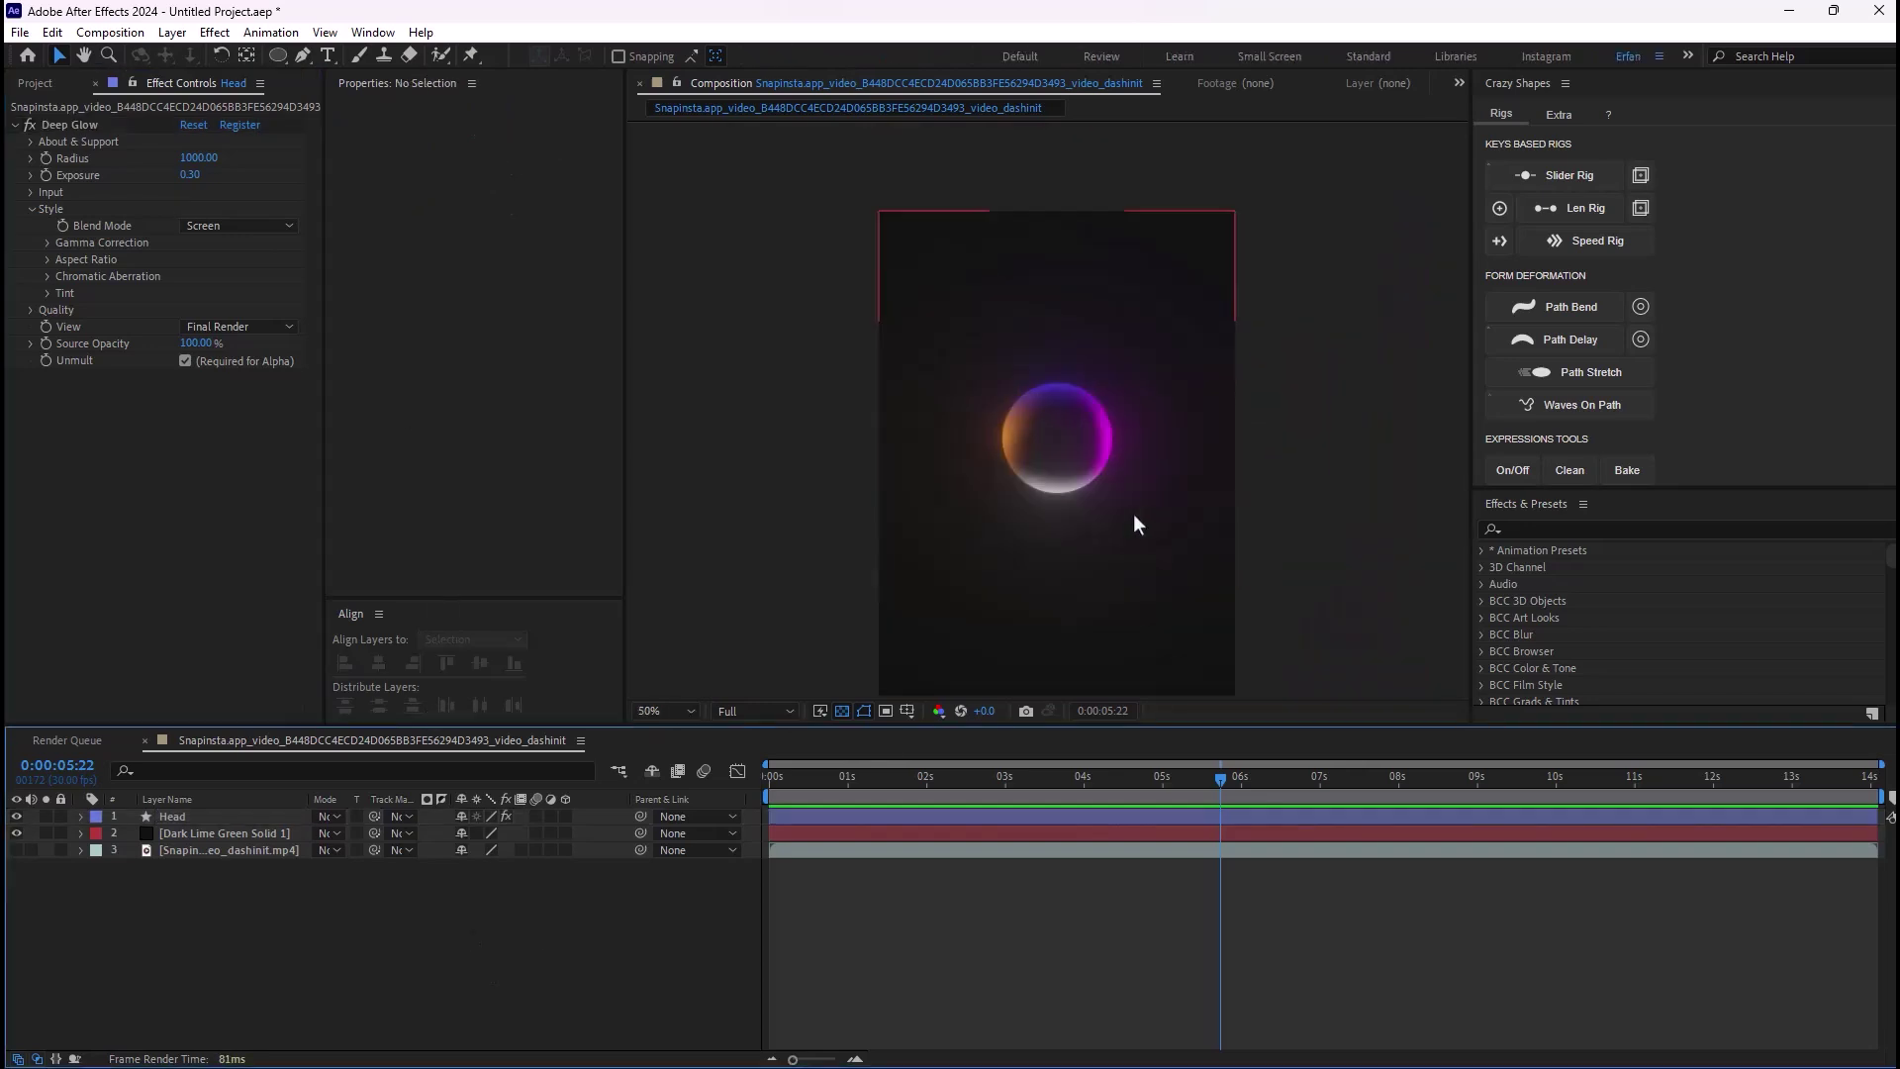
Step: Turn the reference video layer's visibility and audio back on, soloing it briefly to compare with the Head
{"action": "left_click", "coordinate": [16, 849]}
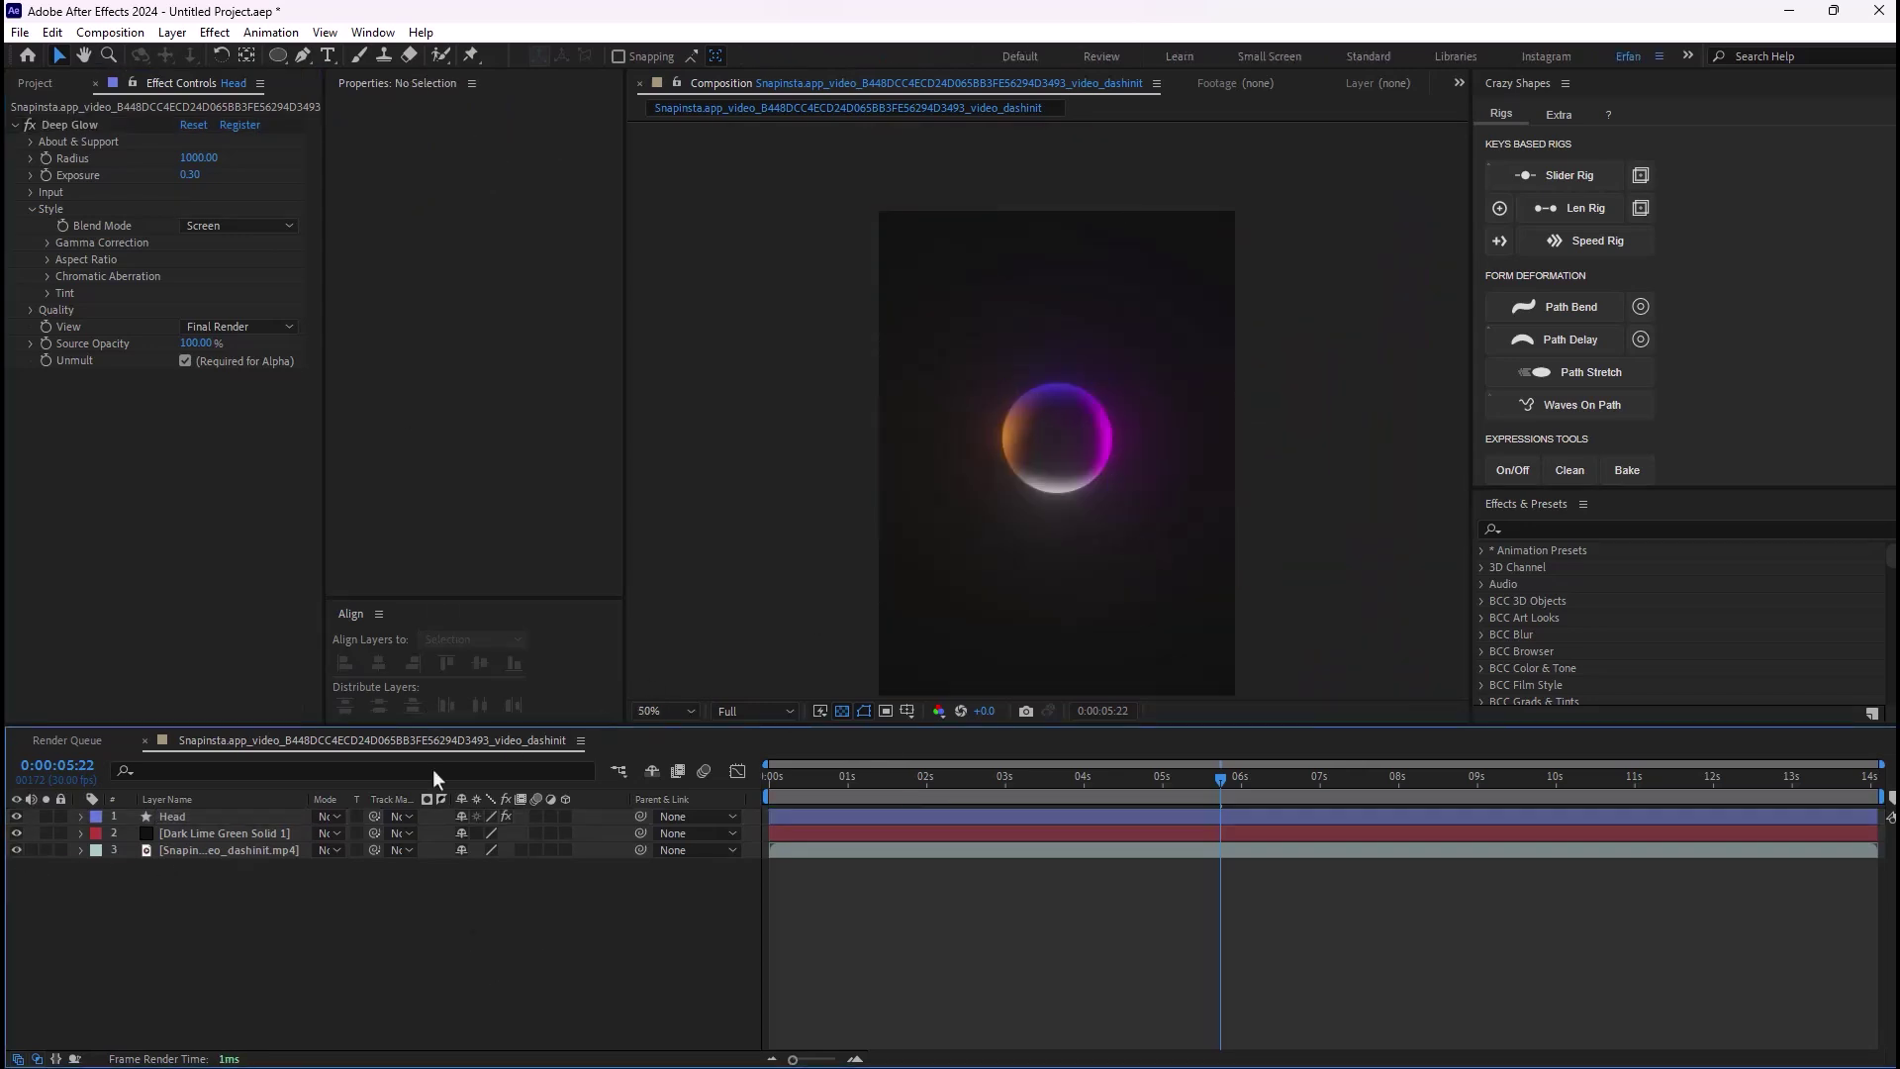
{"action": "left_click", "coordinate": [31, 849]}
{"action": "left_click", "coordinate": [46, 849]}
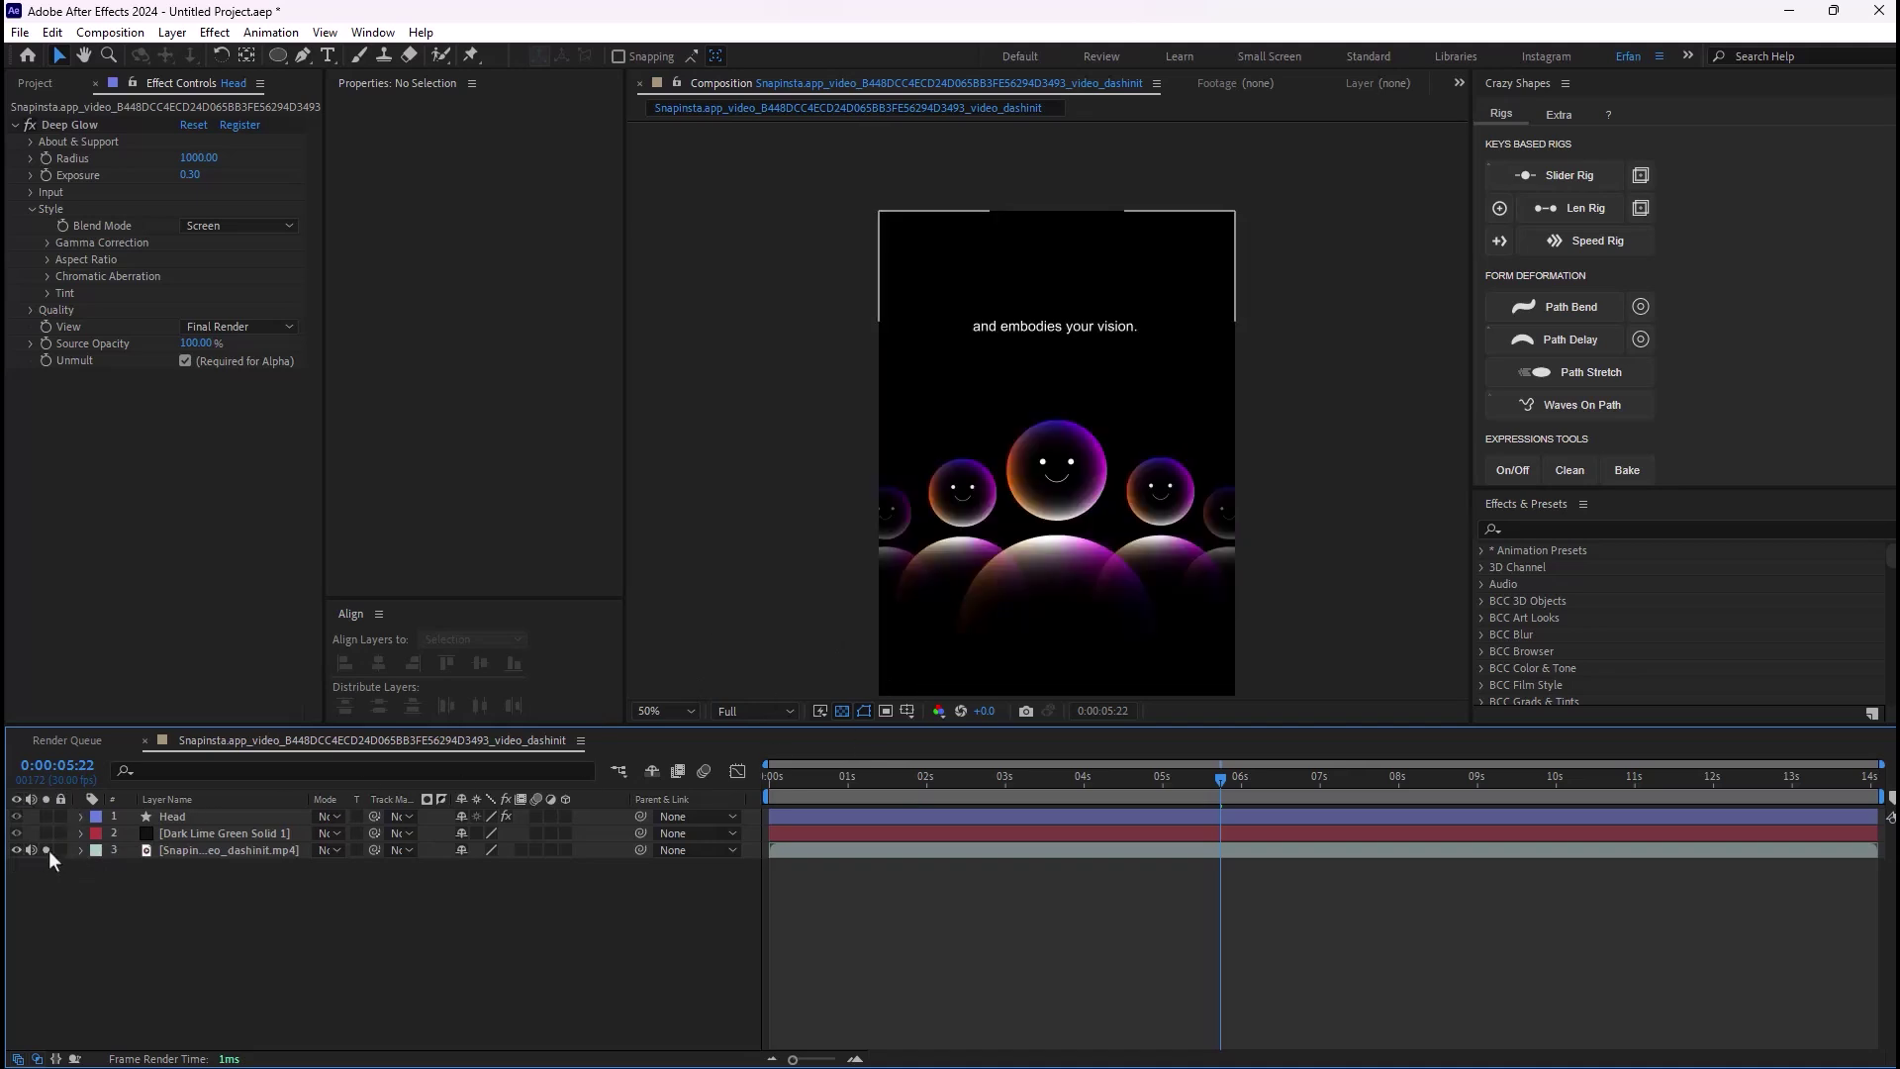
{"action": "left_click", "coordinate": [45, 849]}
{"action": "scroll", "coordinate": [1069, 518], "scroll_direction": "down", "scroll_amount": 1}
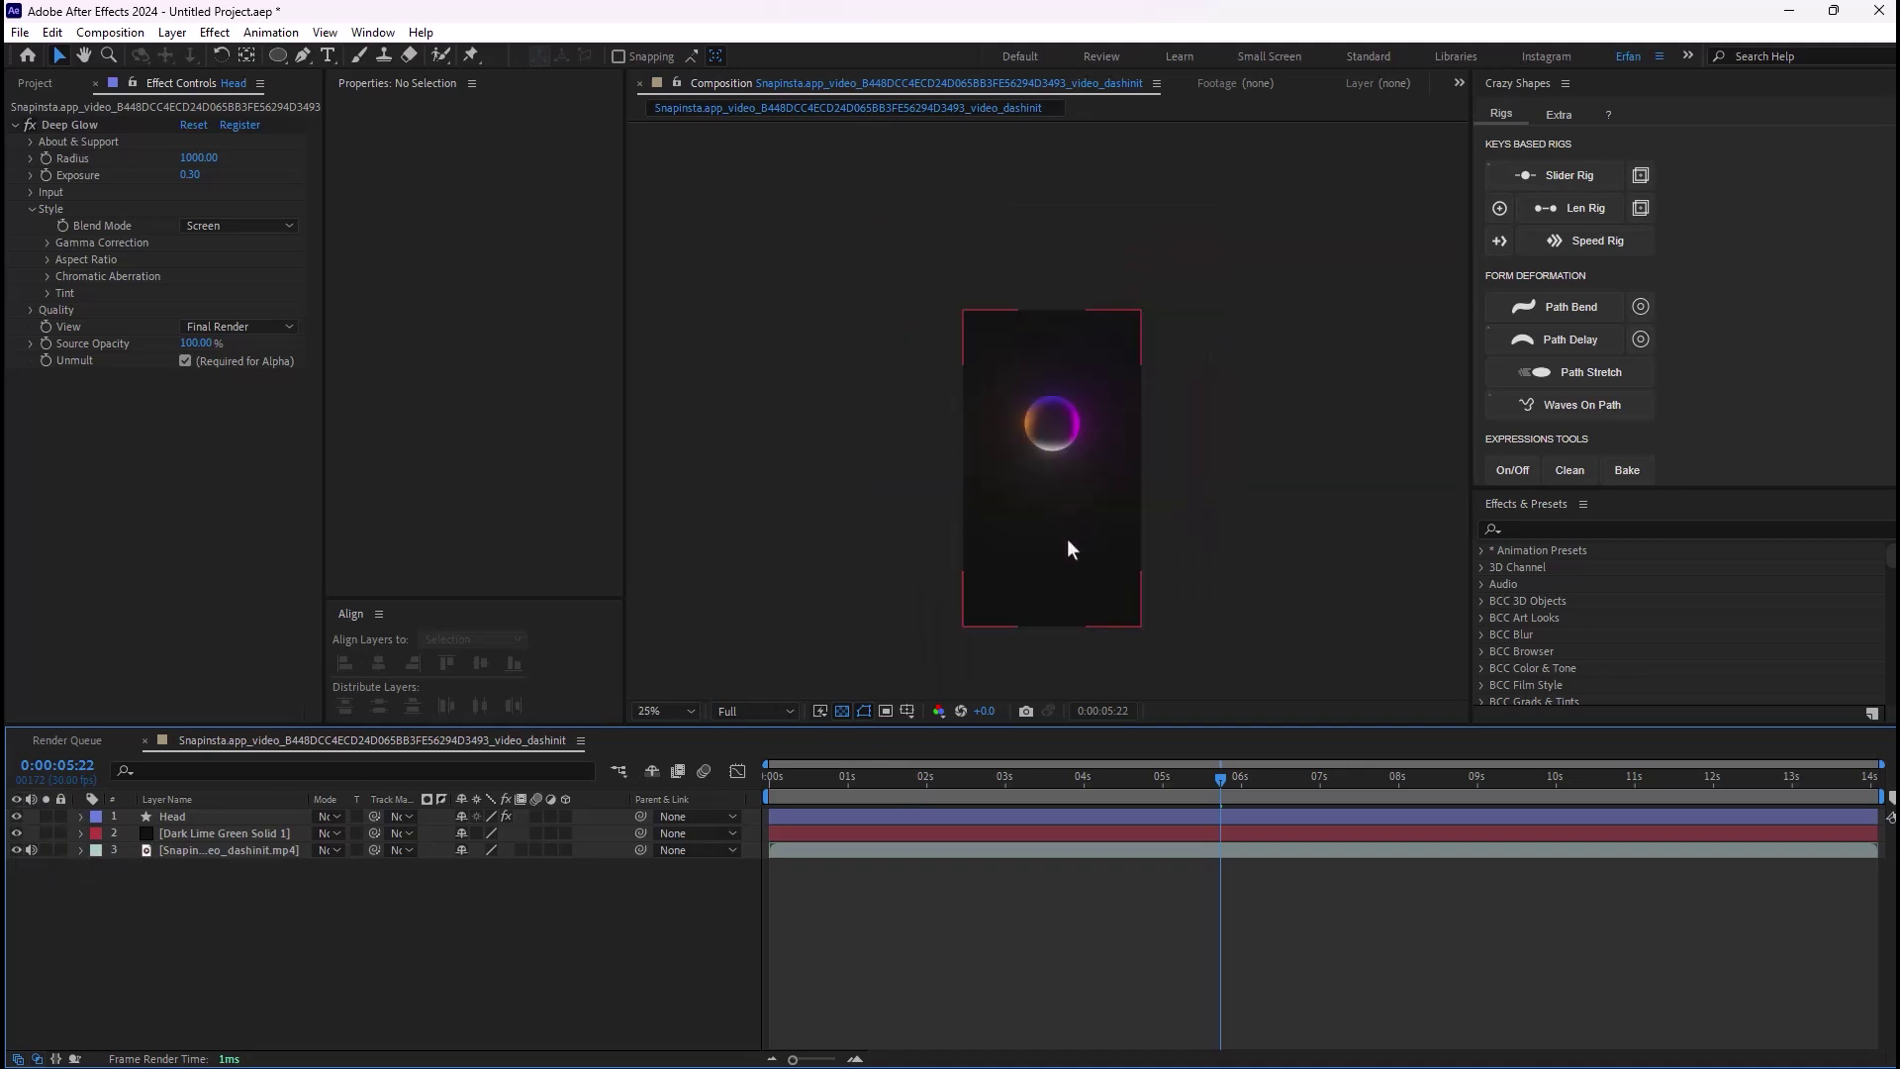
Step: Compare the Head's glow and background with the reference video by temporarily soloing the video layer
{"action": "left_click", "coordinate": [176, 817]}
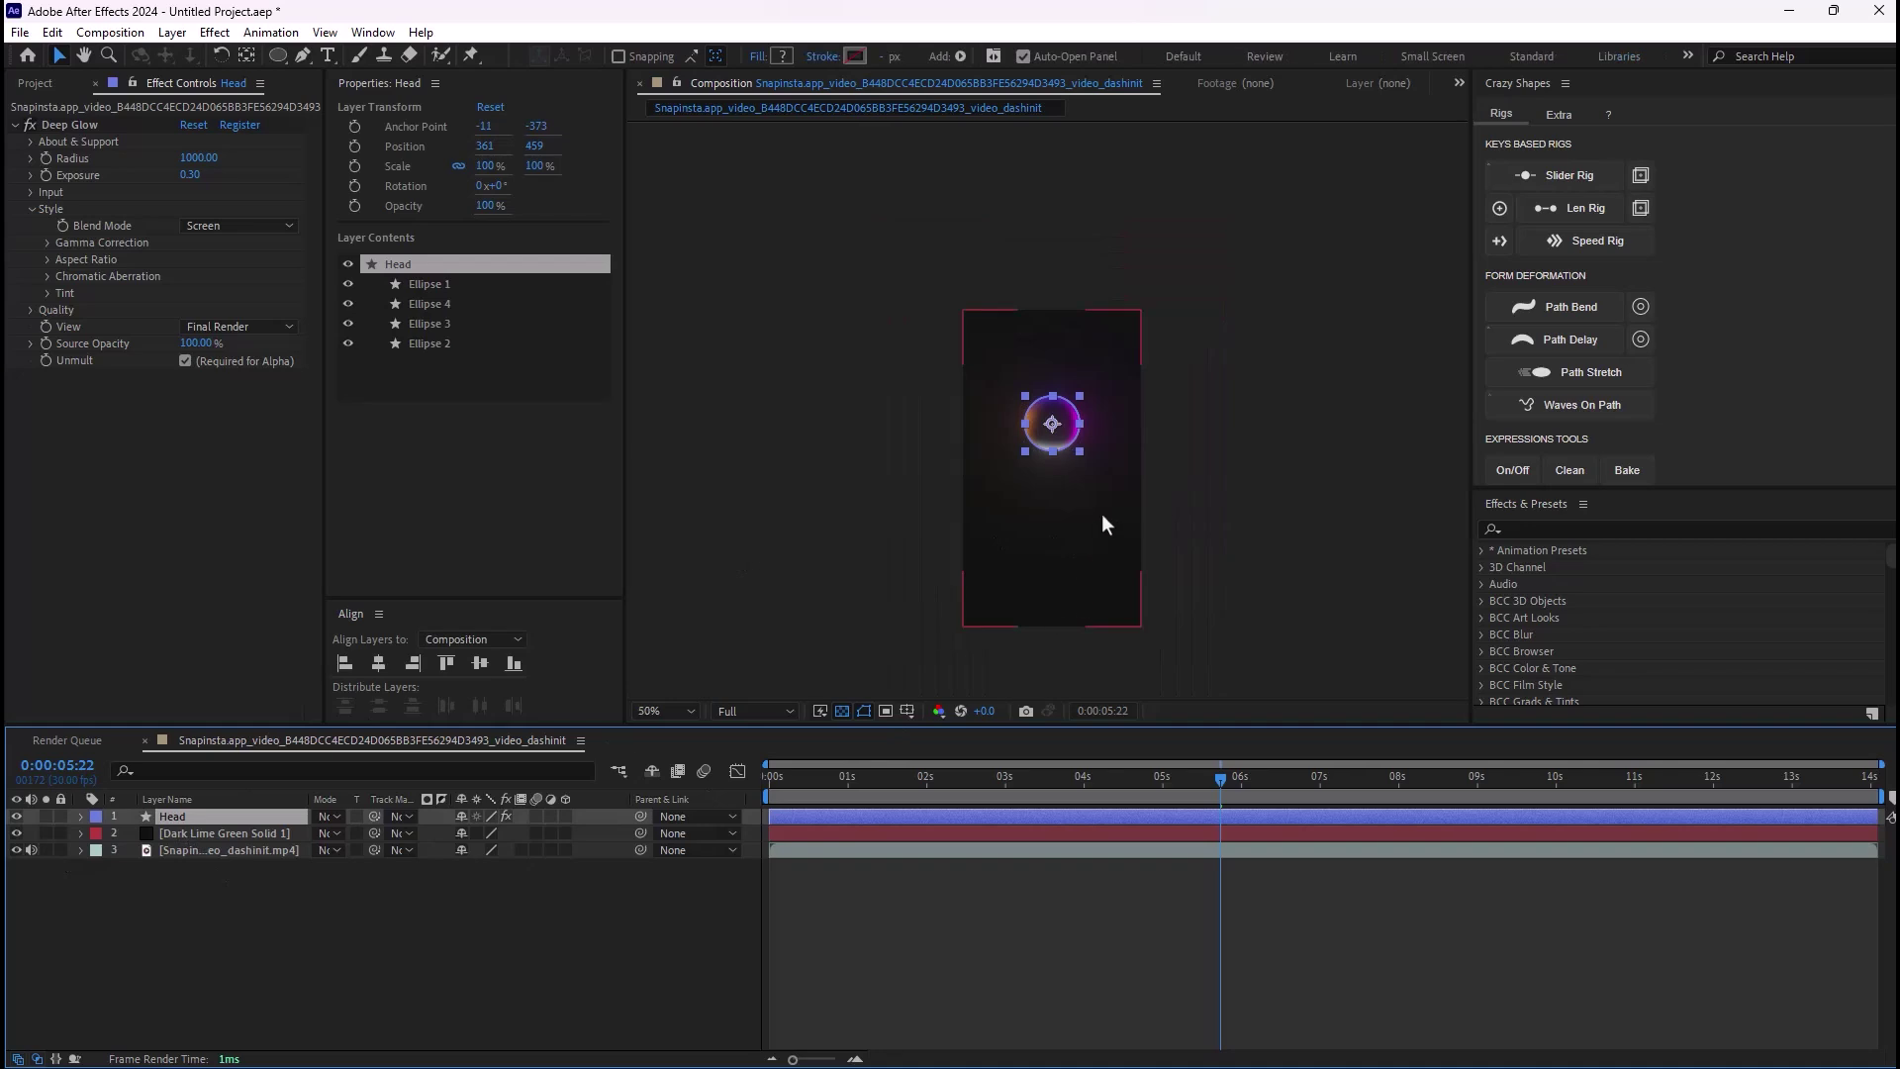
{"action": "scroll", "coordinate": [1102, 514], "scroll_direction": "up", "scroll_amount": 1}
{"action": "scroll", "coordinate": [1033, 519], "scroll_direction": "down", "scroll_amount": 1}
{"action": "left_click", "coordinate": [483, 940]}
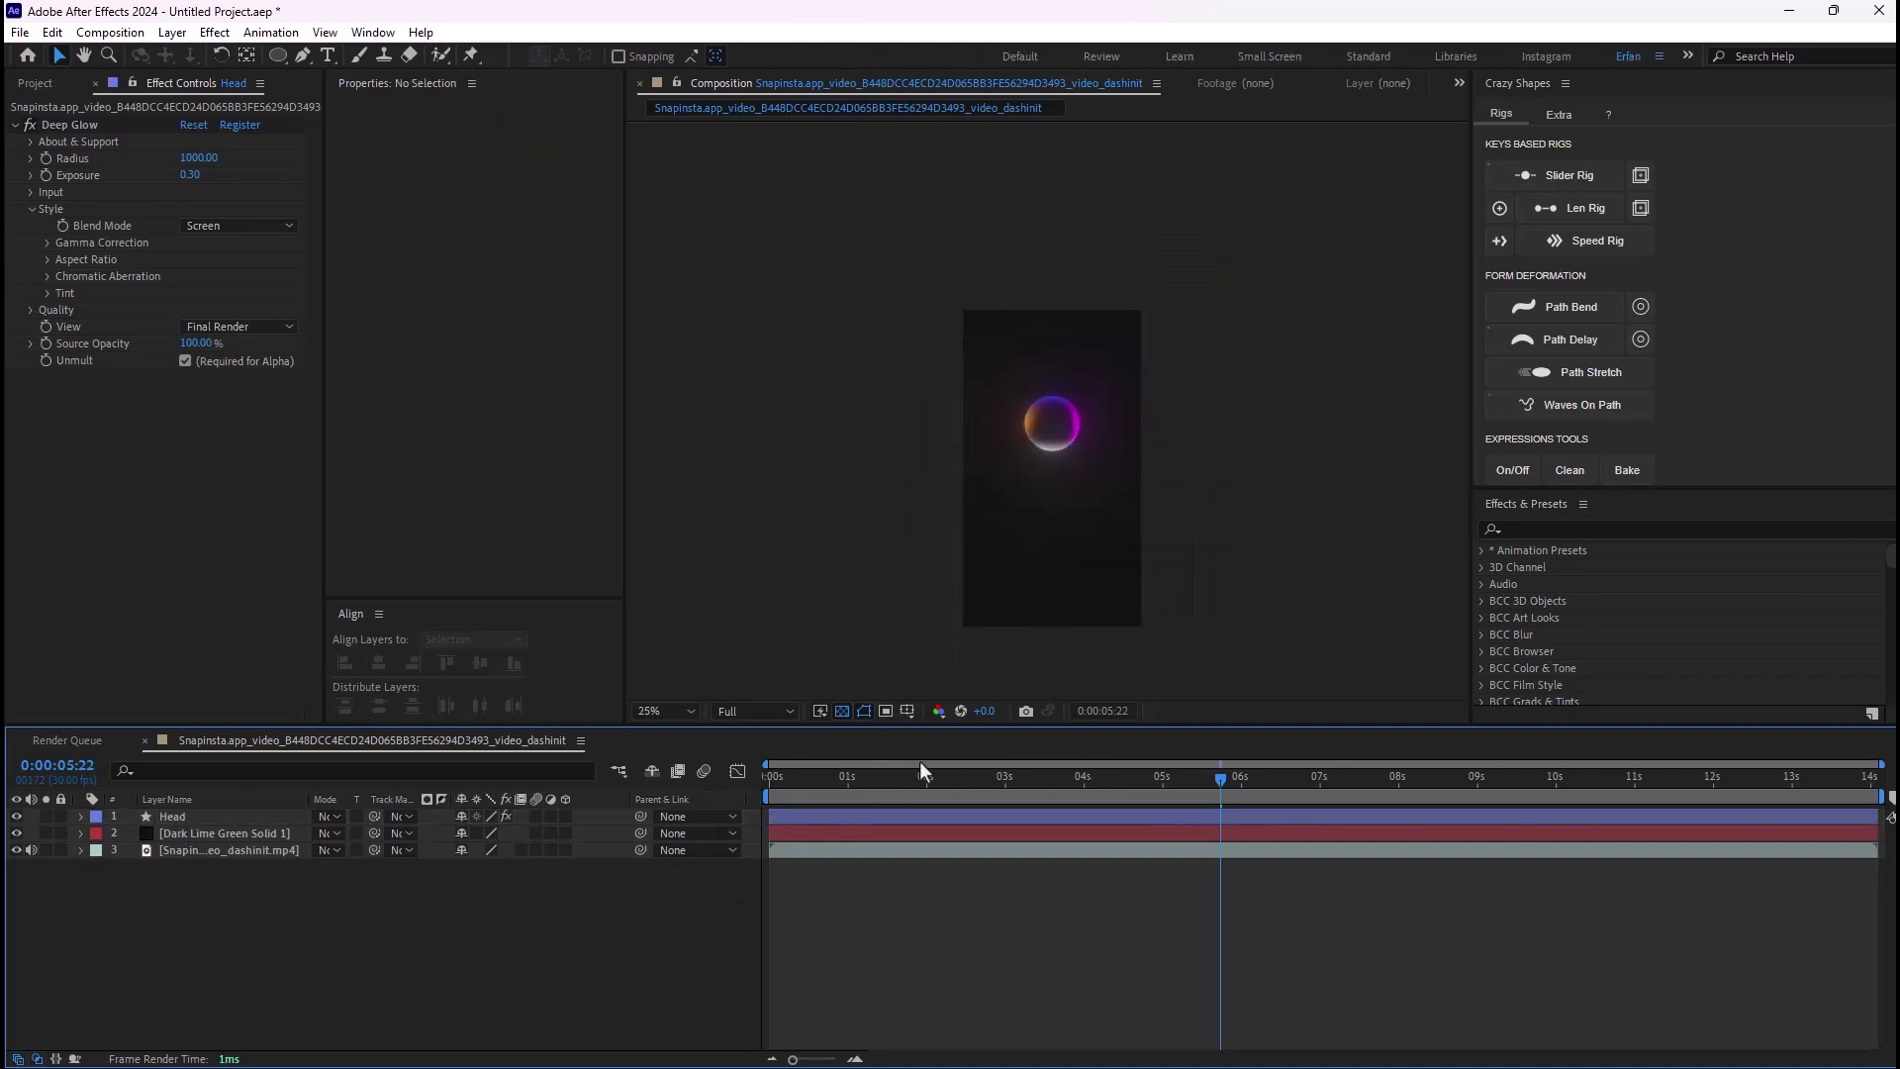
{"action": "left_click", "coordinate": [210, 851]}
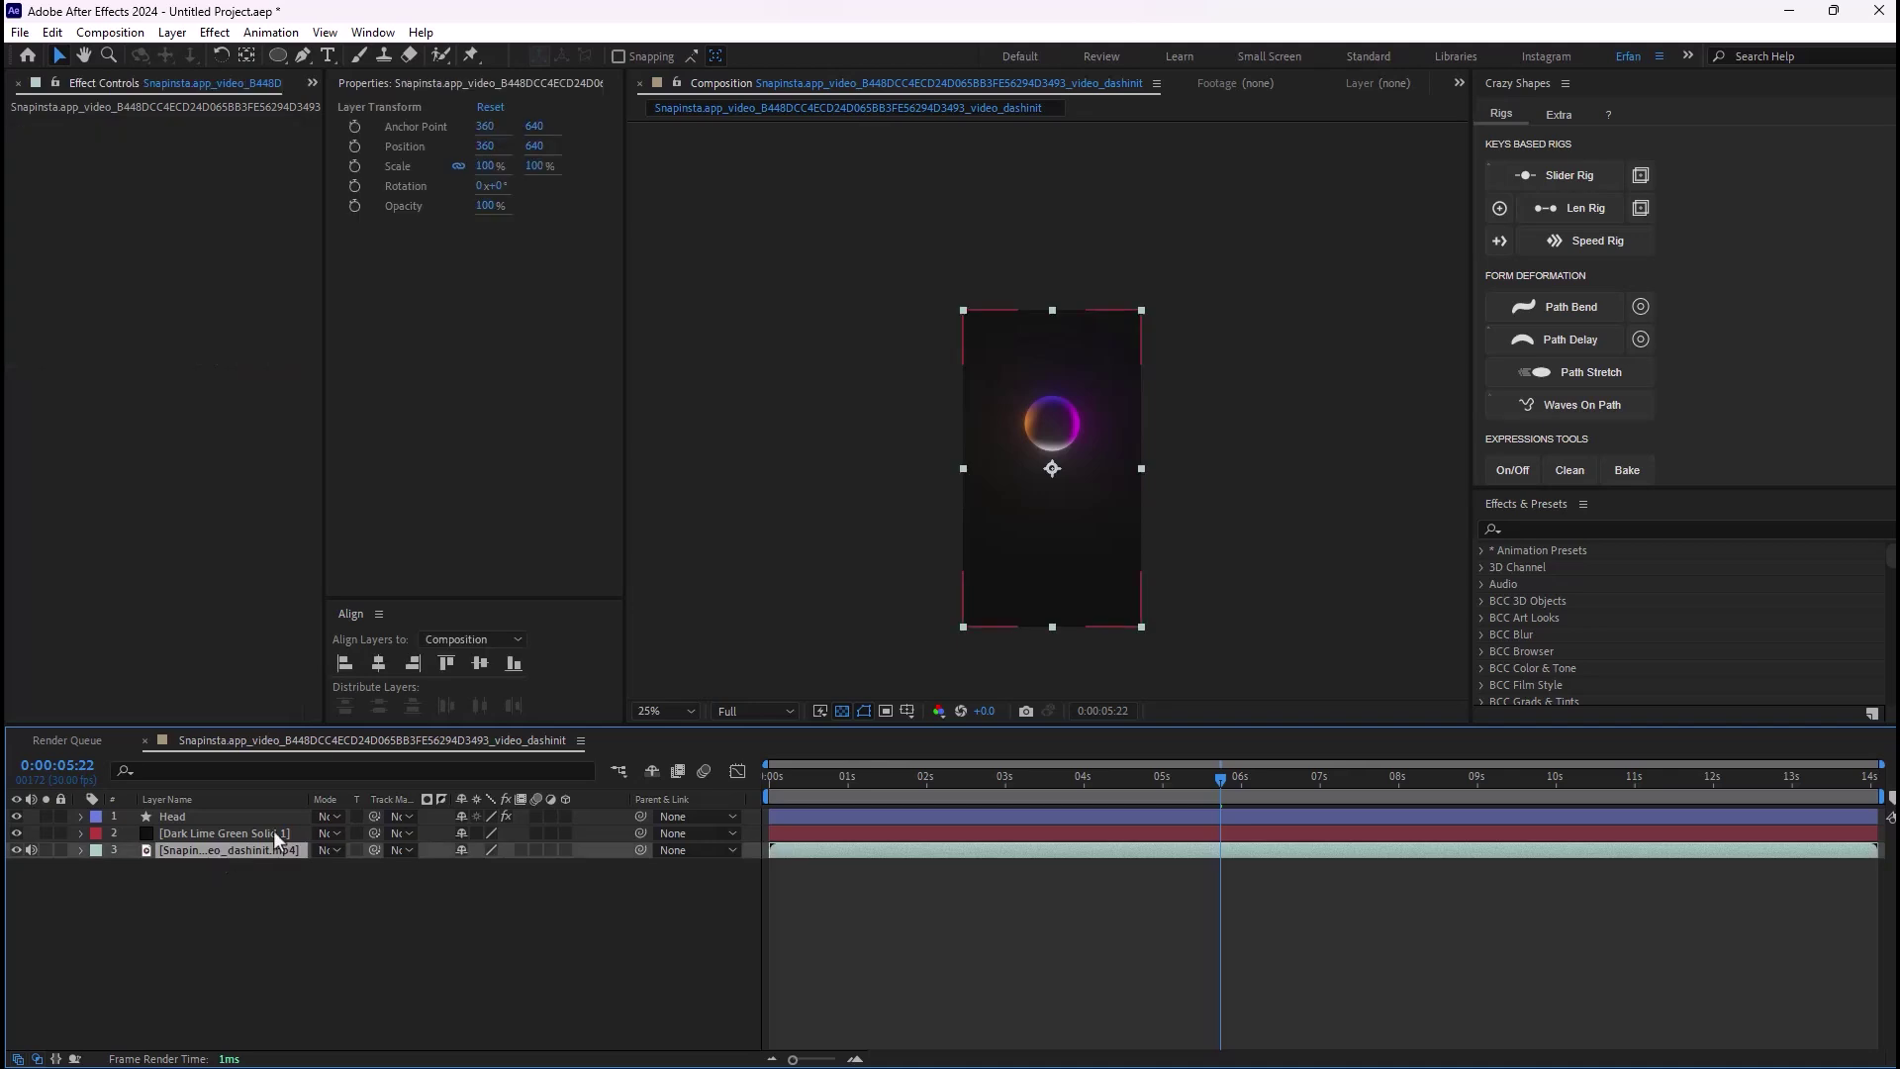
{"action": "left_click", "coordinate": [273, 833]}
{"action": "left_click", "coordinate": [46, 850]}
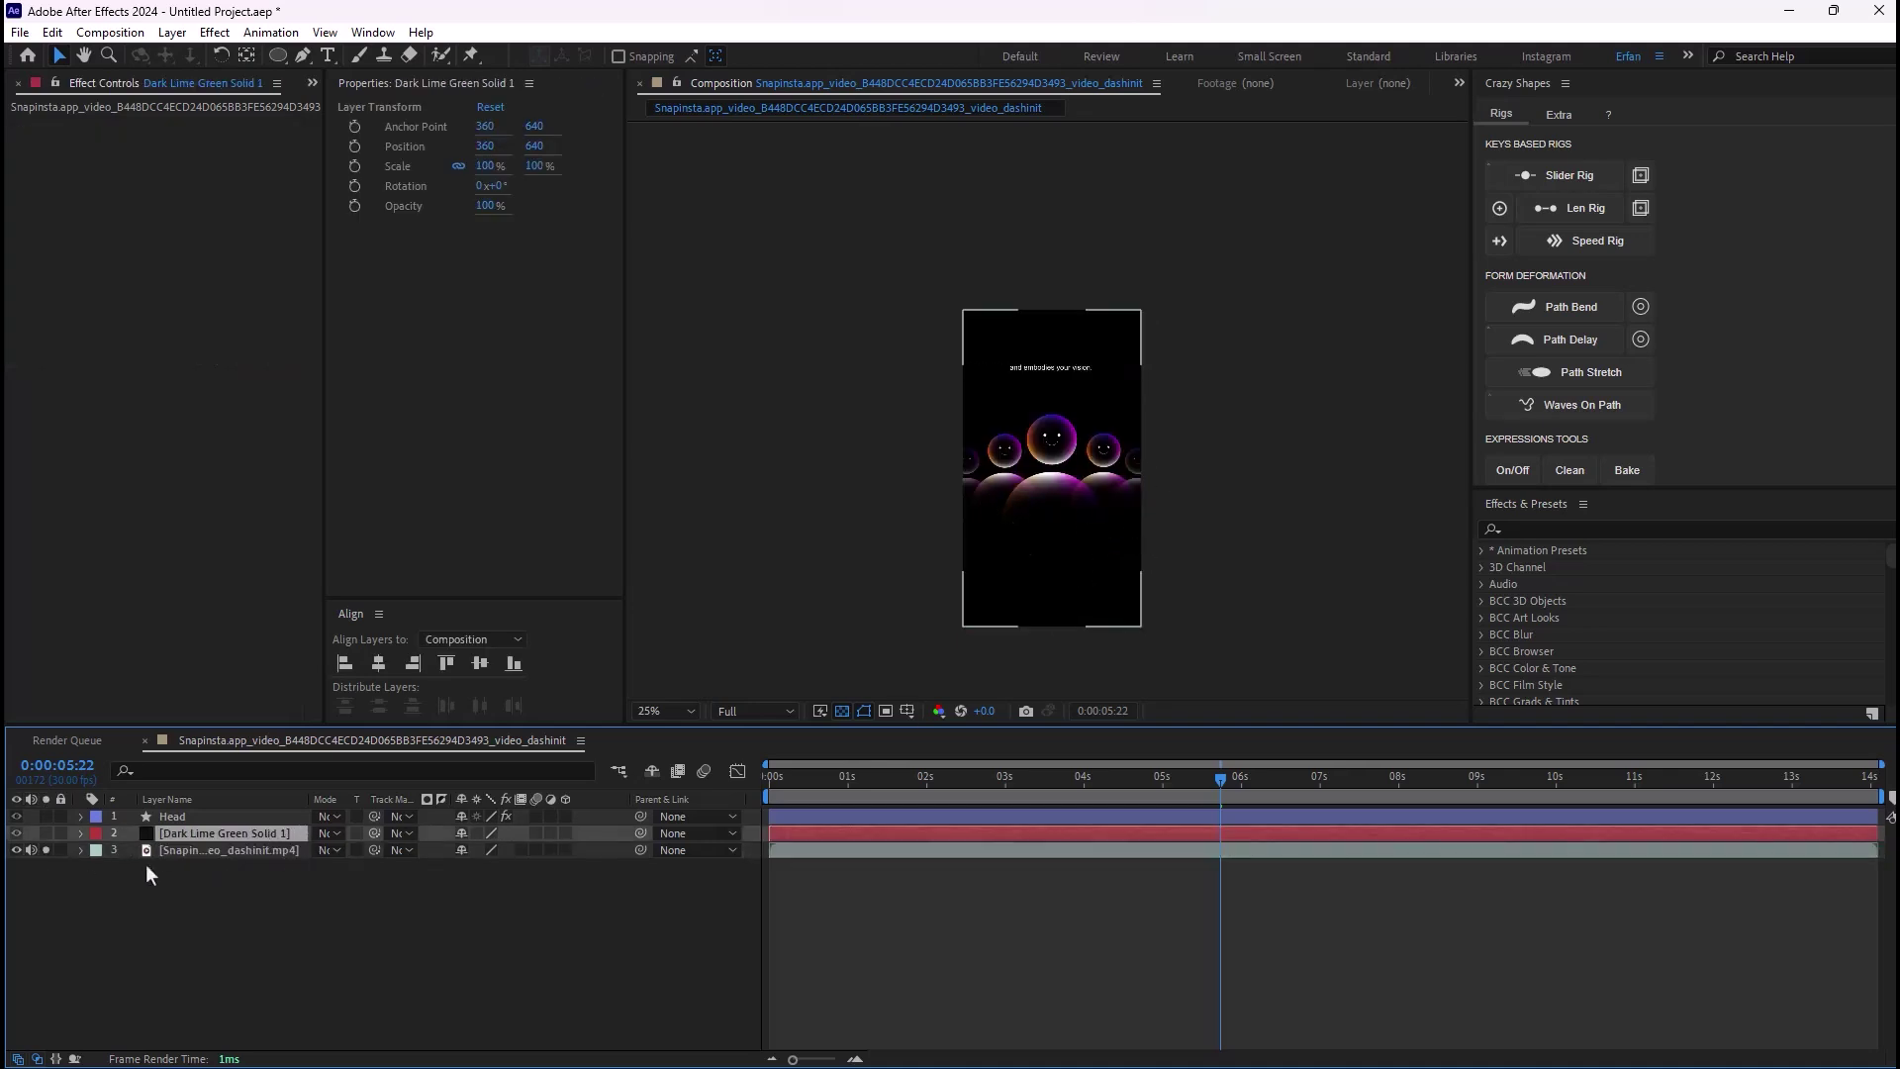
{"action": "left_click", "coordinate": [45, 850]}
{"action": "left_click", "coordinate": [184, 889]}
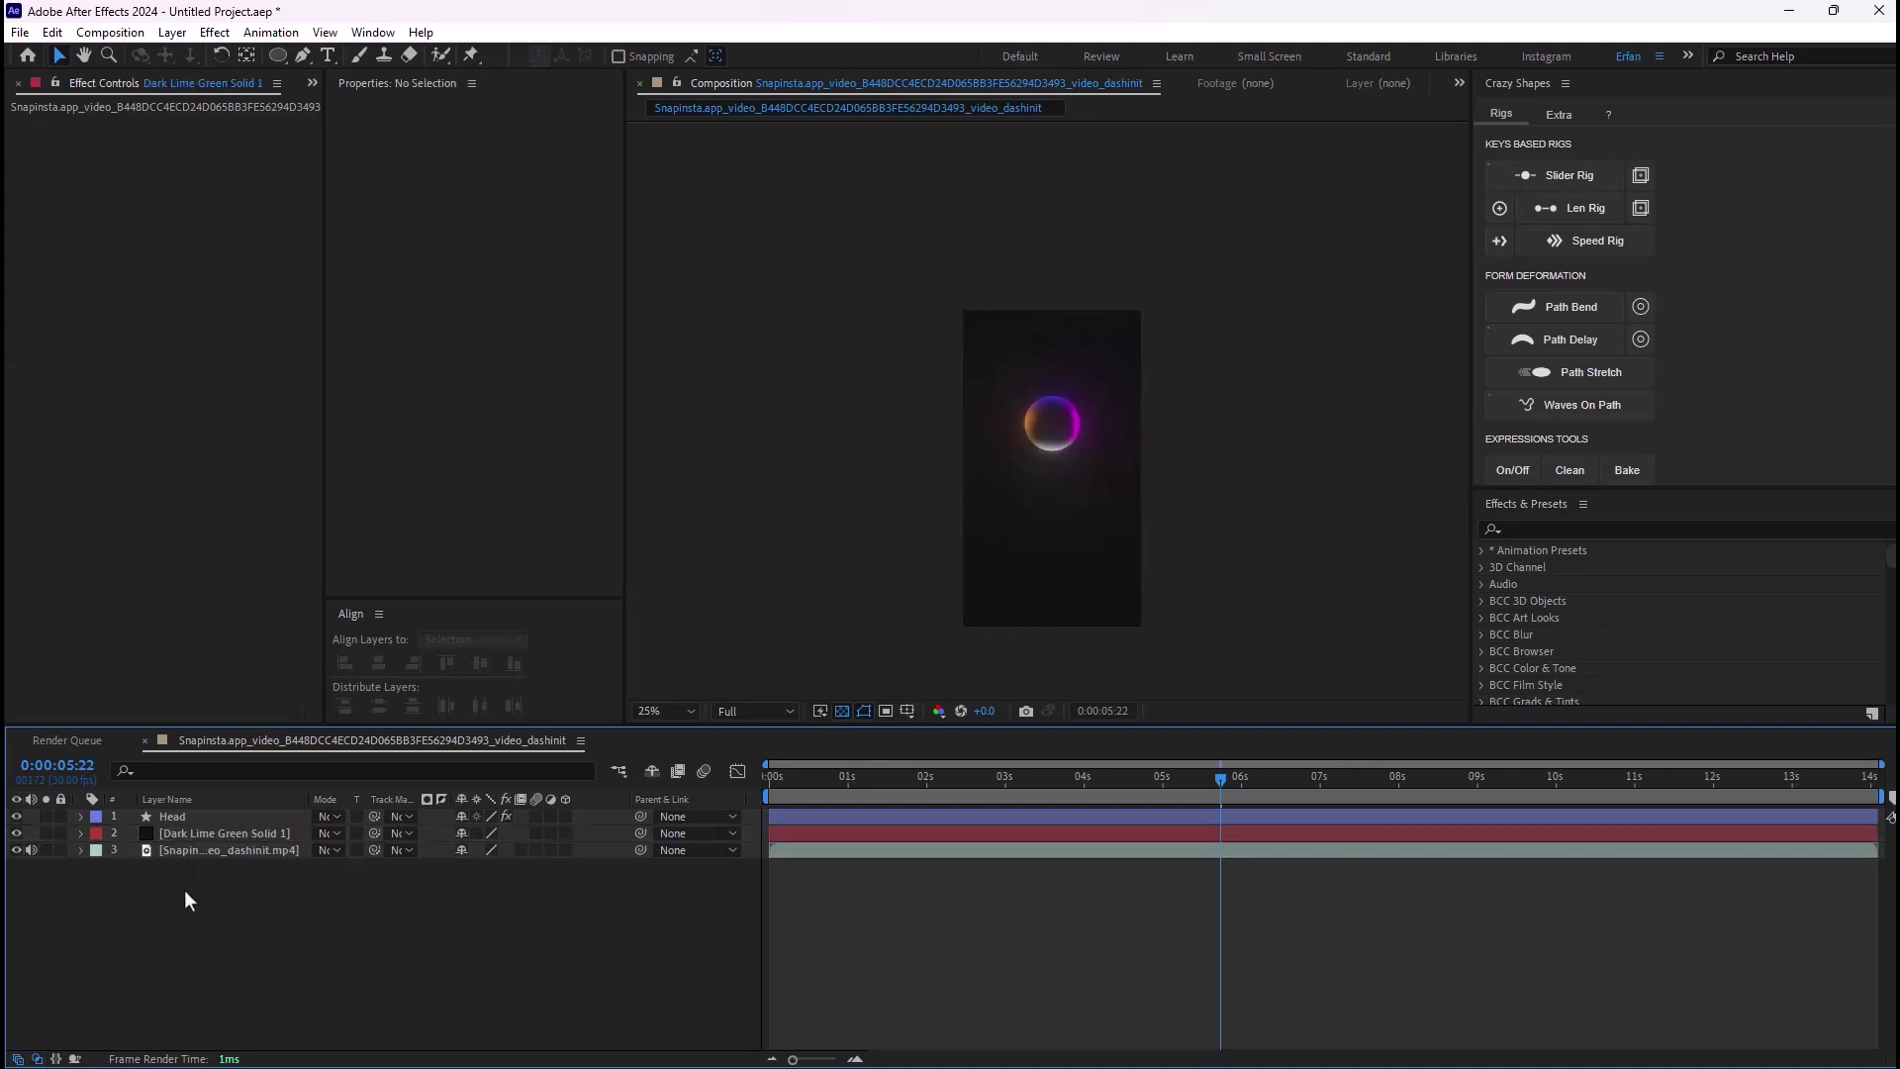
Step: Draw a circle about 524 x 524 px on a new shape layer, centred below the glowing sphere
{"action": "left_click", "coordinate": [192, 818]}
{"action": "left_click", "coordinate": [497, 940]}
{"action": "left_click", "coordinate": [279, 55]}
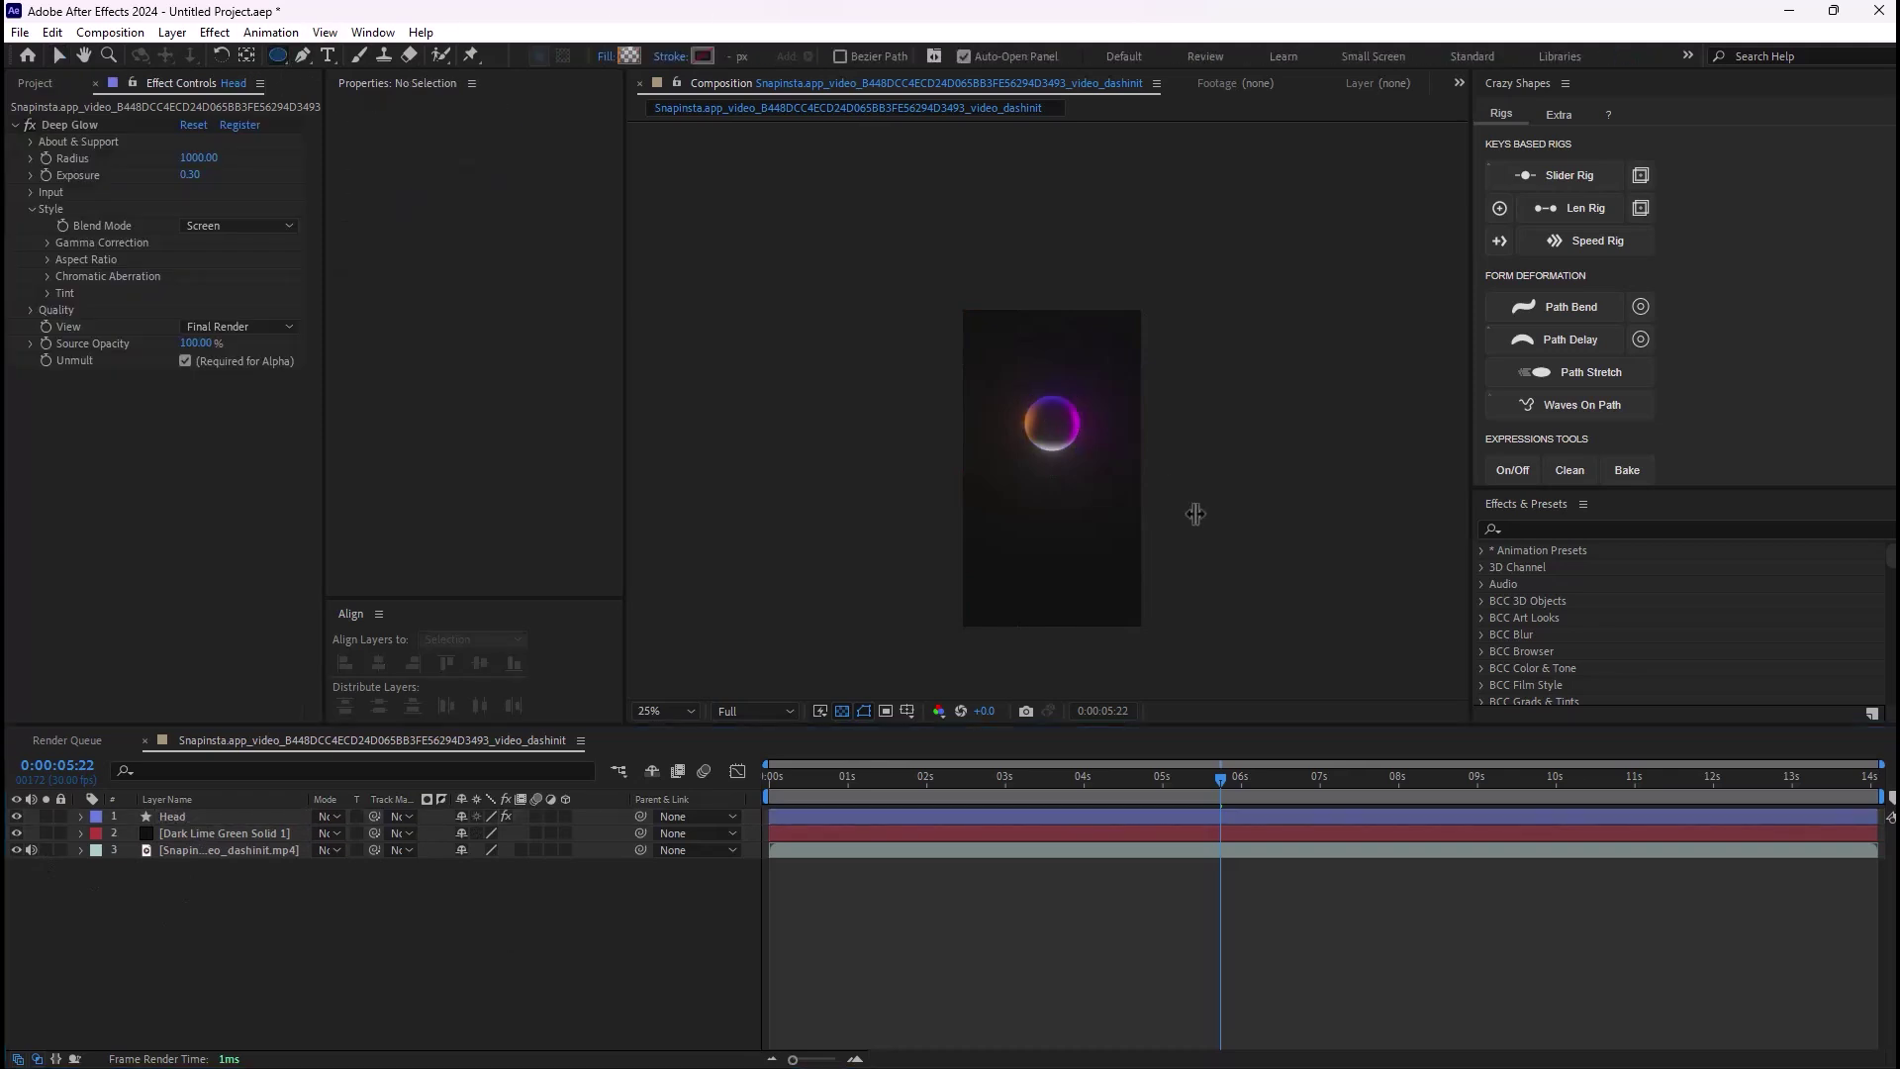
{"action": "mouse_move", "coordinate": [990, 482]}
{"action": "left_mouse_down"}
{"action": "mouse_move", "coordinate": [1133, 624]}
{"action": "mouse_move", "coordinate": [1117, 580]}
{"action": "left_mouse_up"}
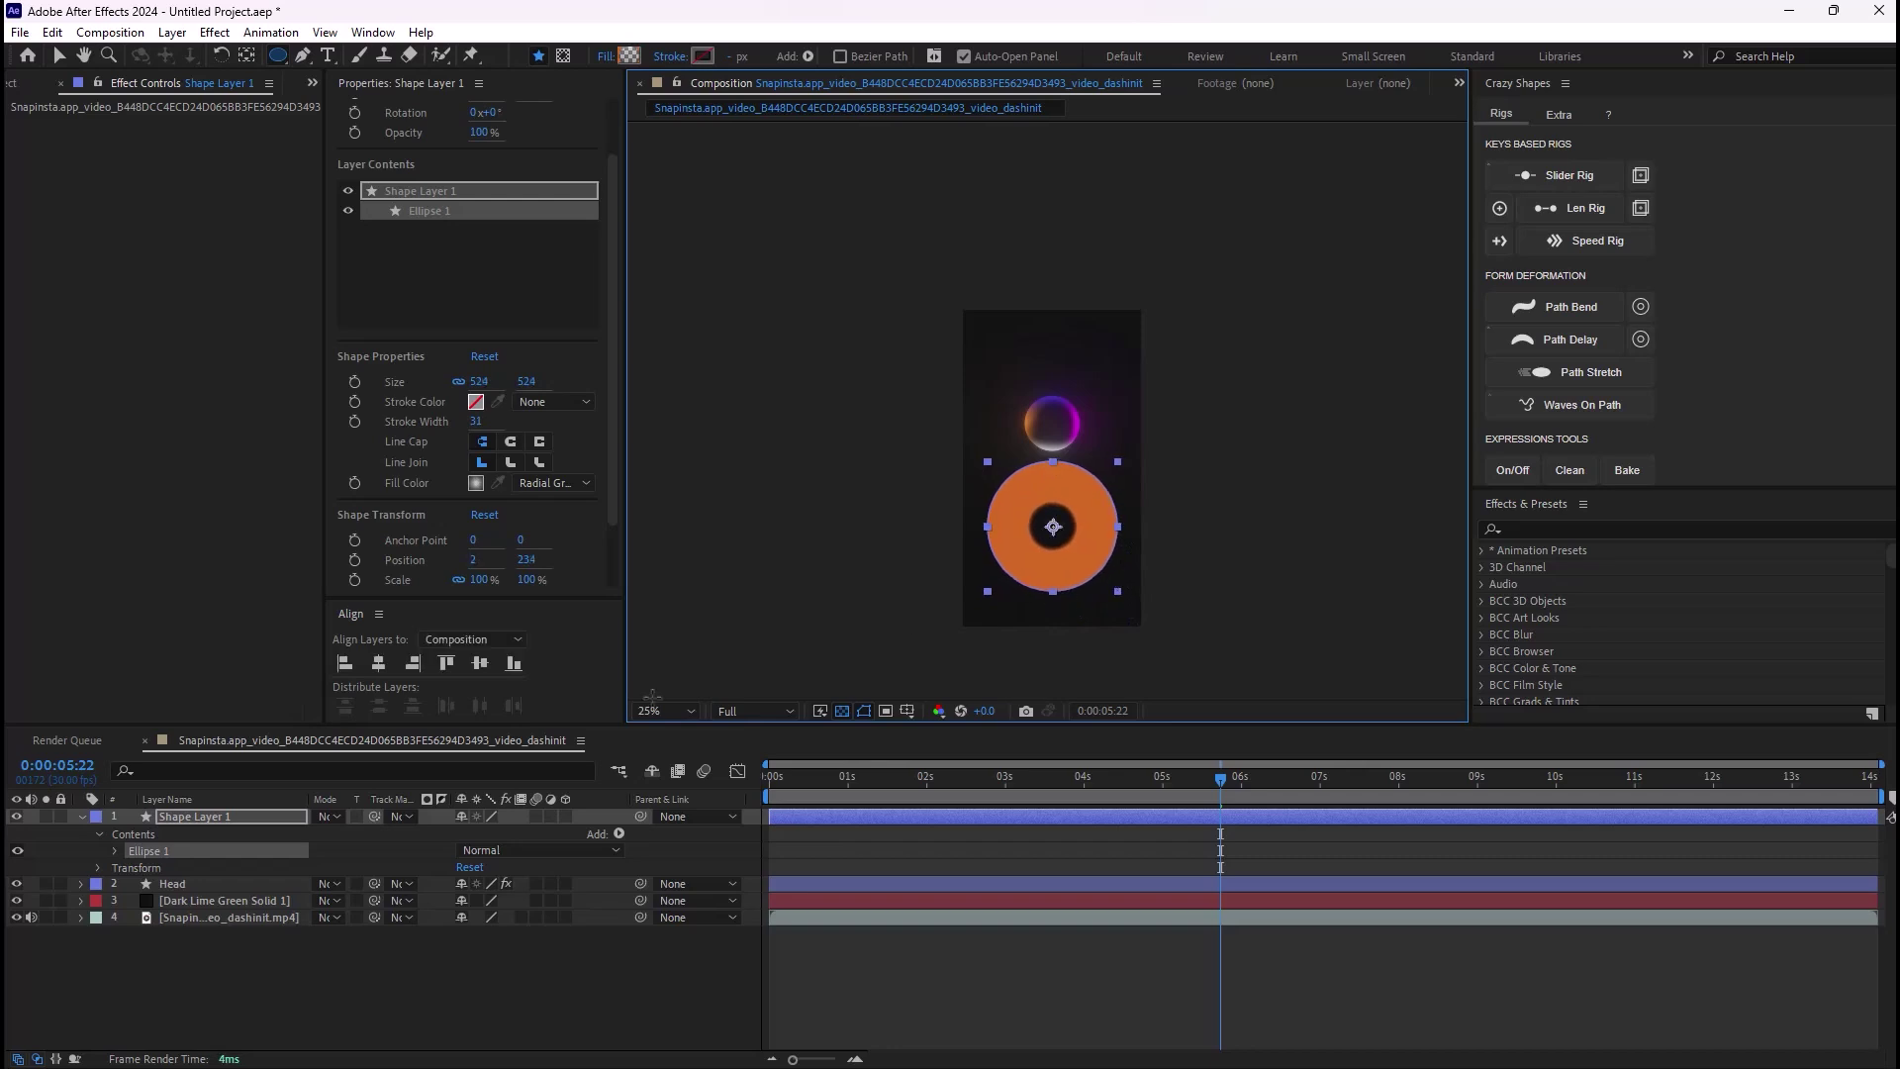
{"action": "left_click", "coordinate": [81, 817]}
{"action": "left_click", "coordinate": [81, 818]}
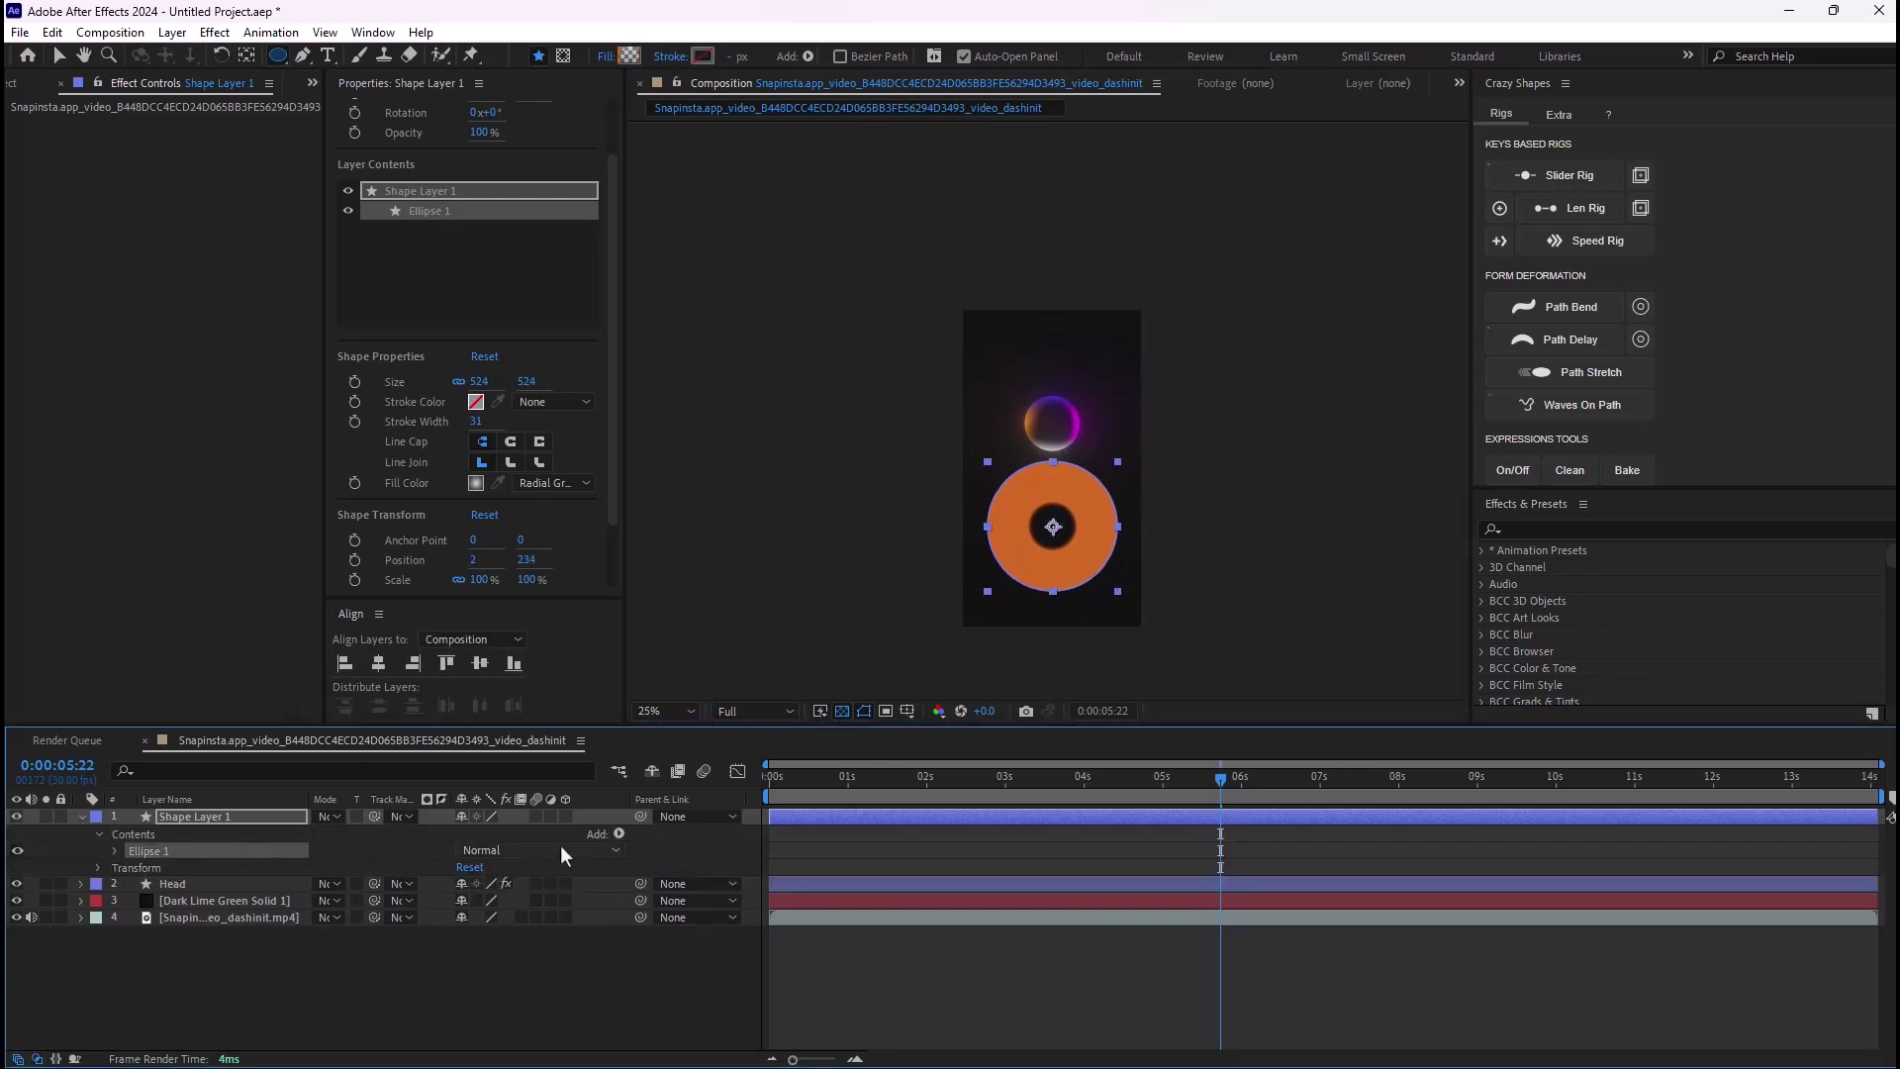
Step: Add a Trim Paths operator to the large circle's Ellipse 1 group
{"action": "left_click", "coordinate": [618, 834]}
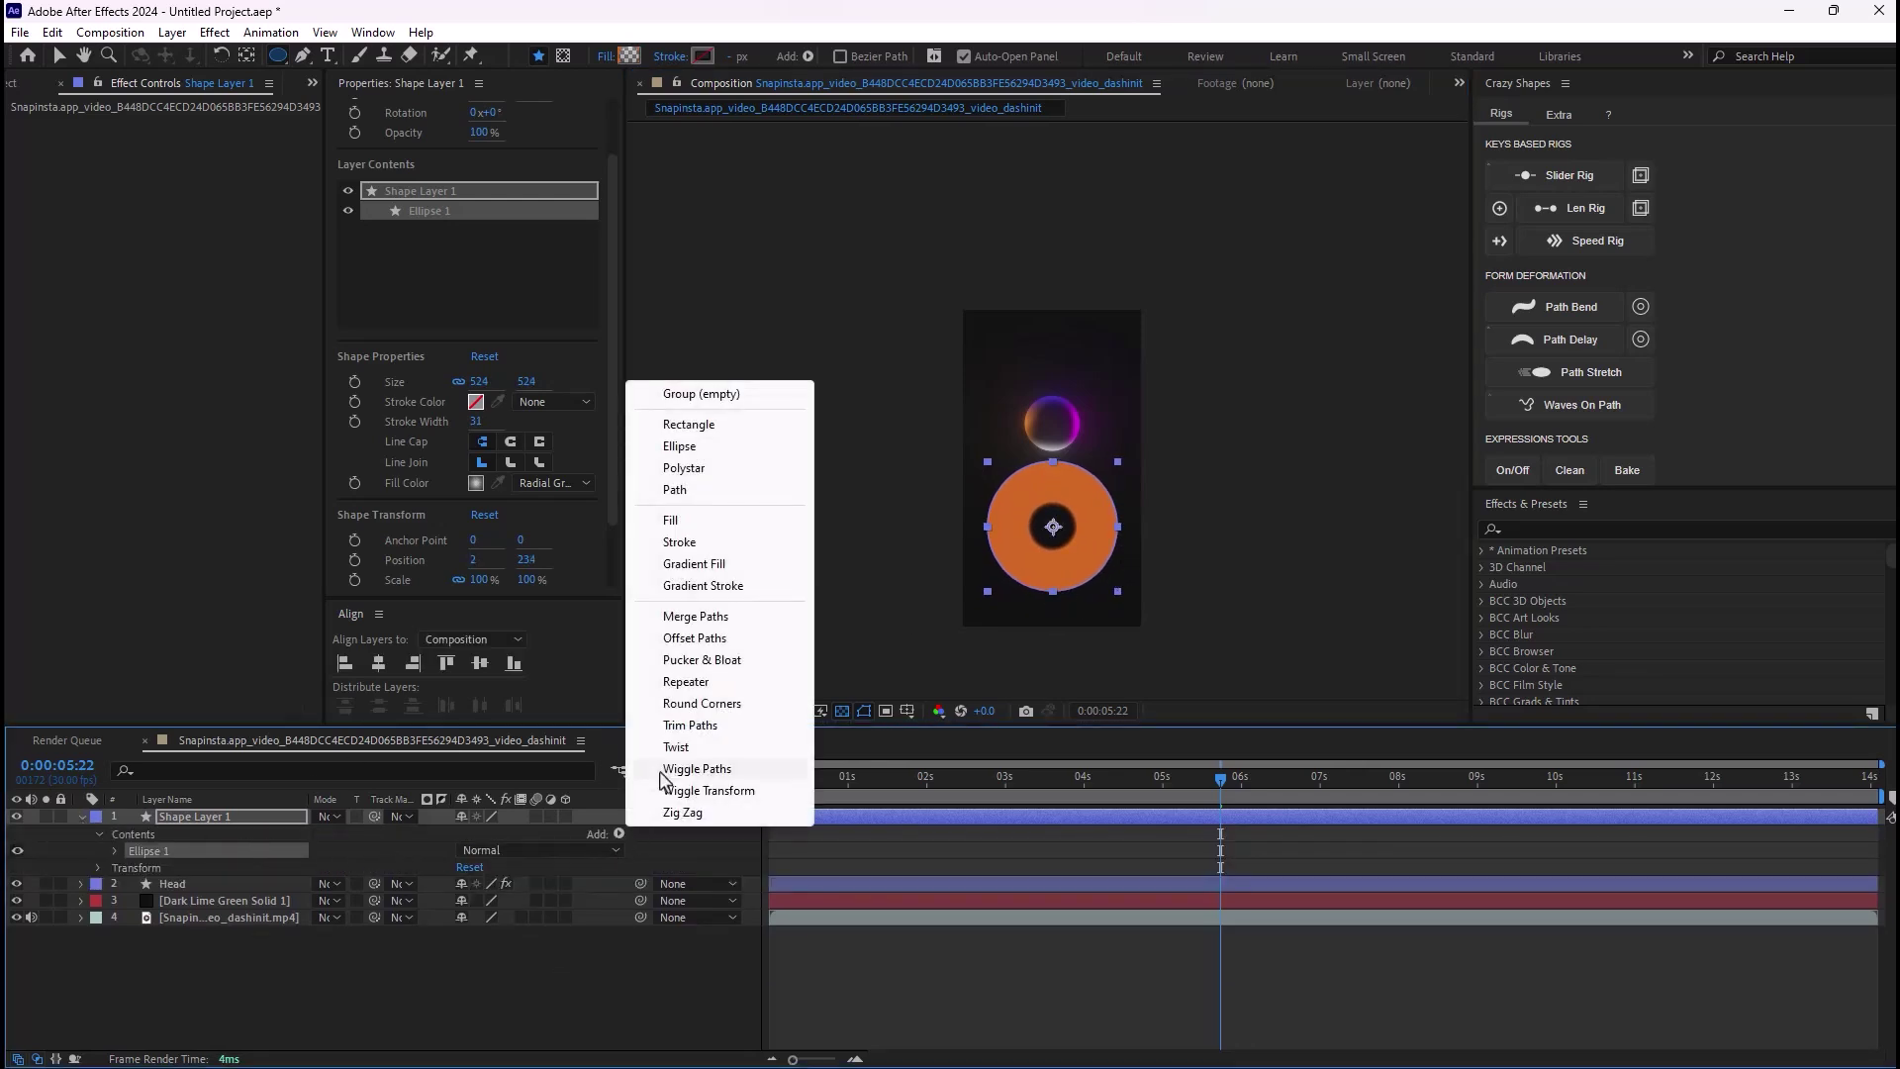
{"action": "left_click", "coordinate": [704, 728]}
{"action": "scroll", "coordinate": [297, 950], "scroll_direction": "down", "scroll_amount": 3}
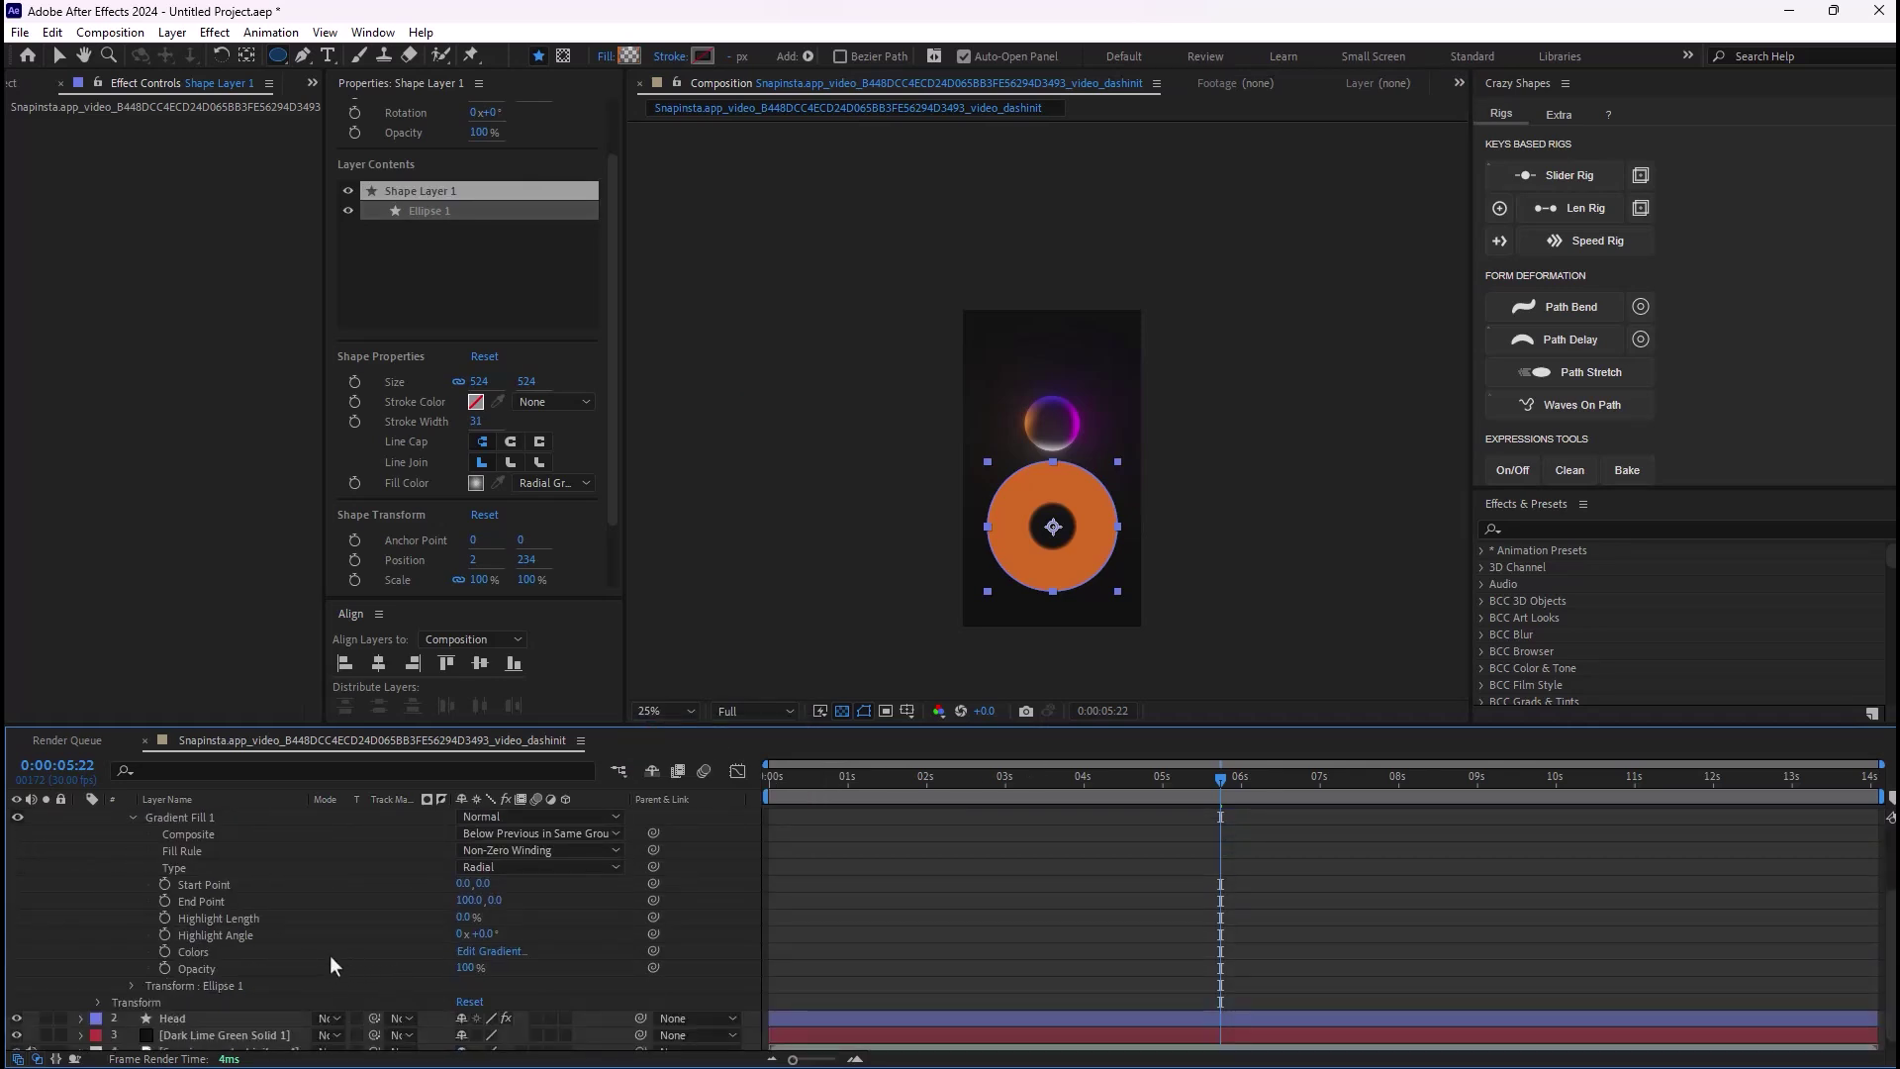
{"action": "scroll", "coordinate": [175, 882], "scroll_direction": "up", "scroll_amount": 2}
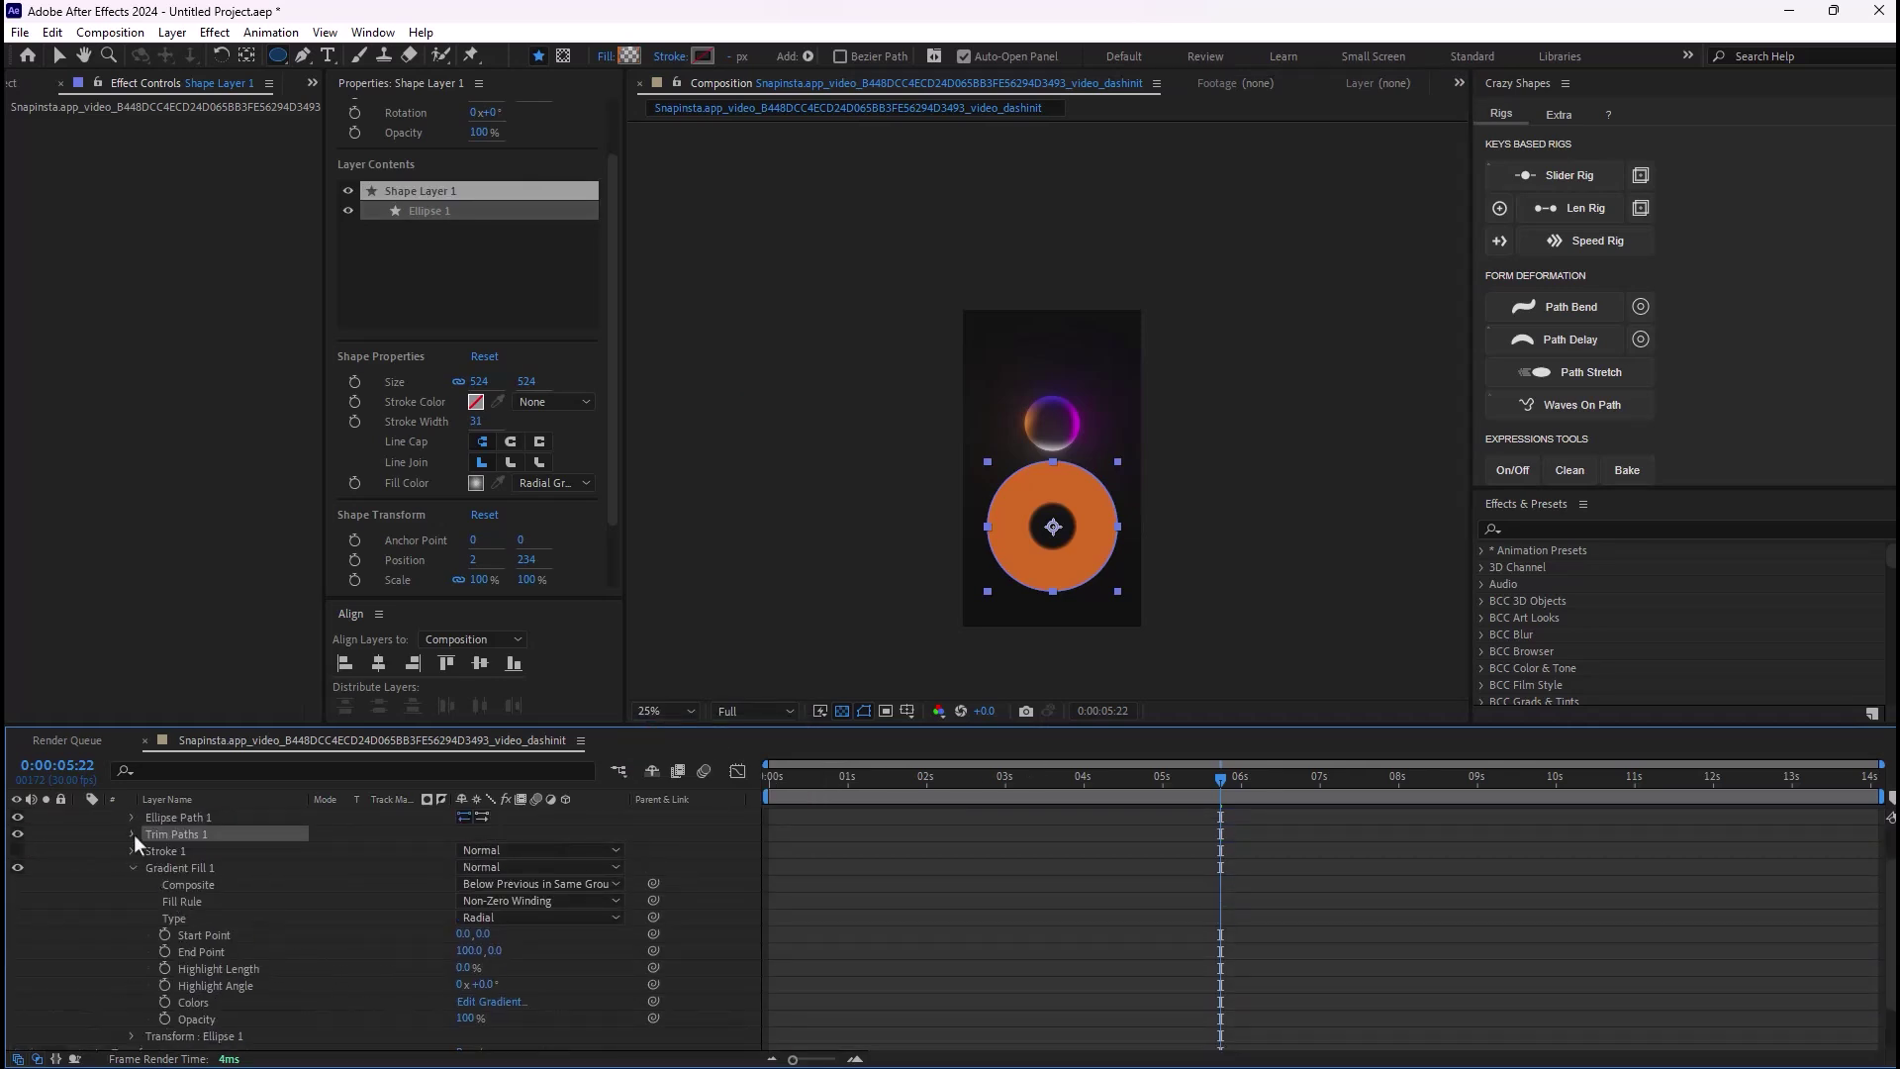
Step: Set the Trim Paths start to 50% and offset to 90° to keep only the circle's upper half
{"action": "left_click", "coordinate": [133, 834]}
{"action": "left_click", "coordinate": [463, 850]}
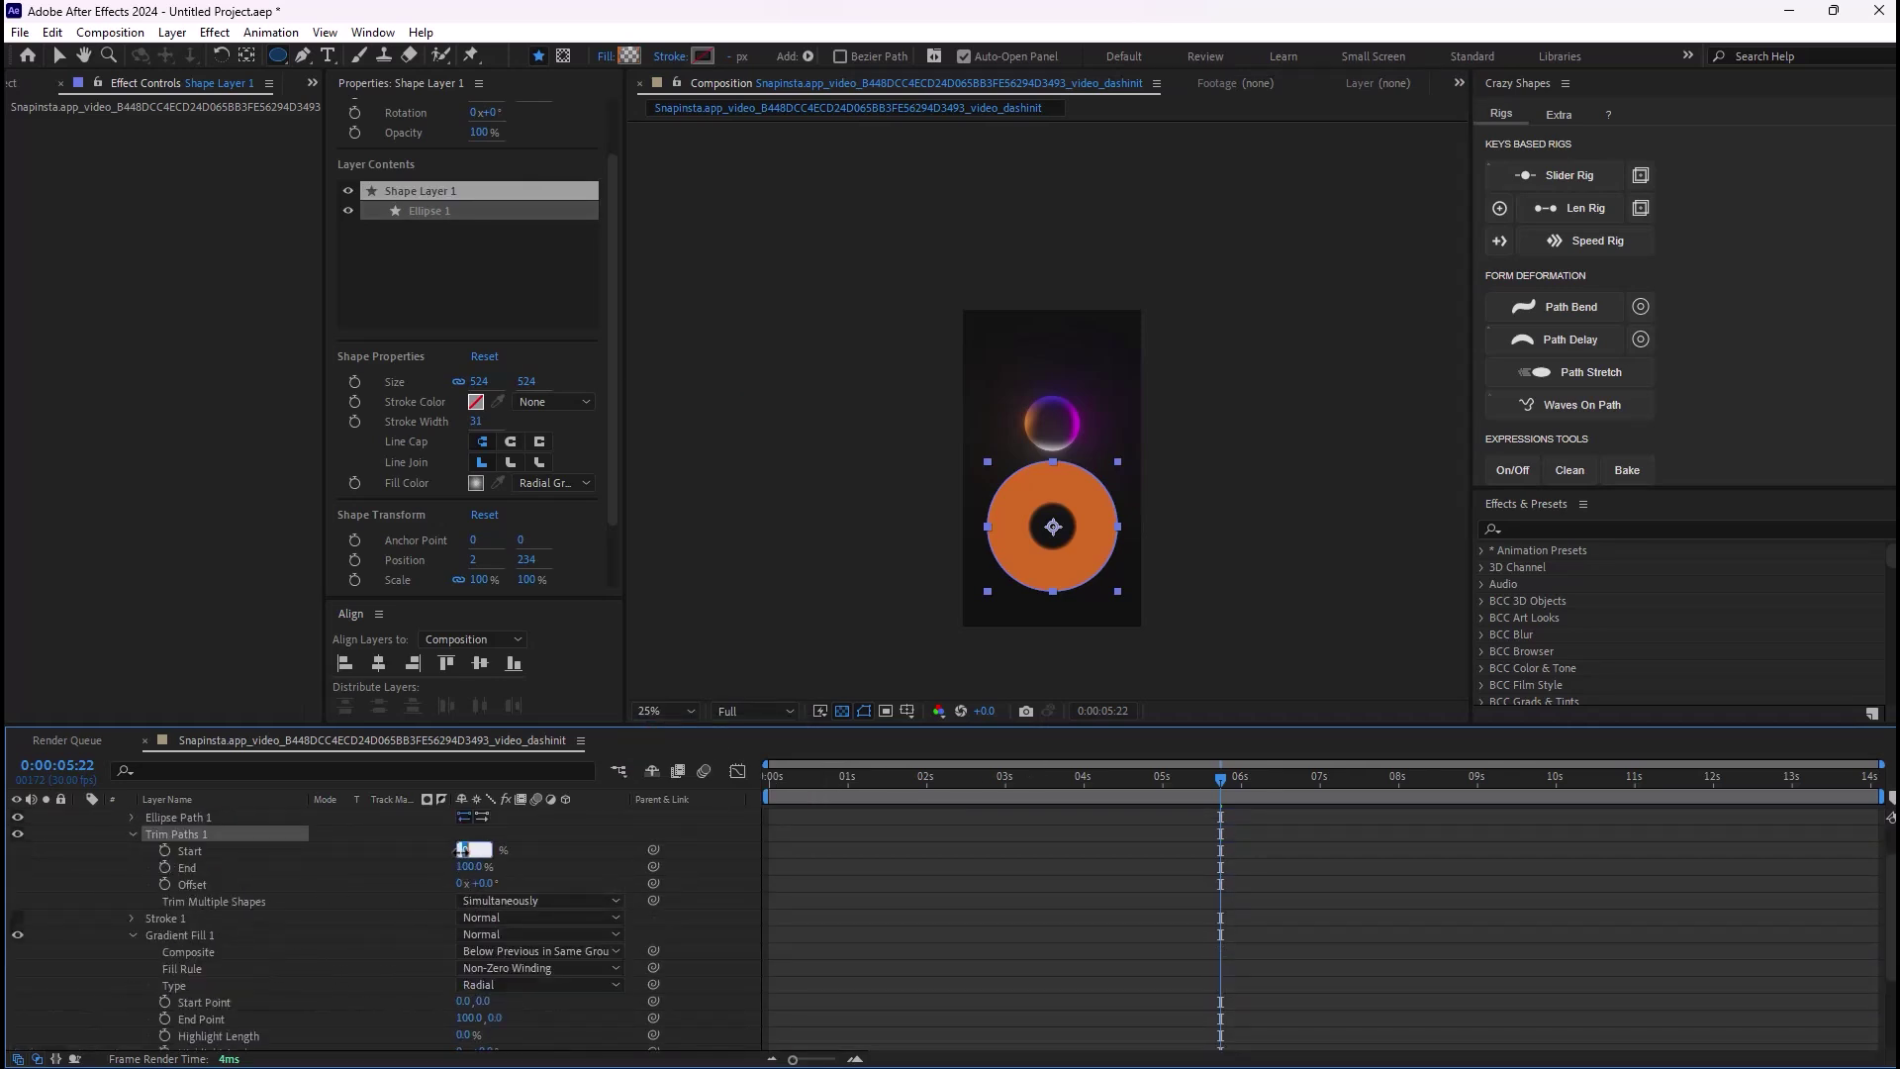
{"action": "type", "text": "50"}
{"action": "key", "text": "Return"}
{"action": "left_click", "coordinate": [522, 908]}
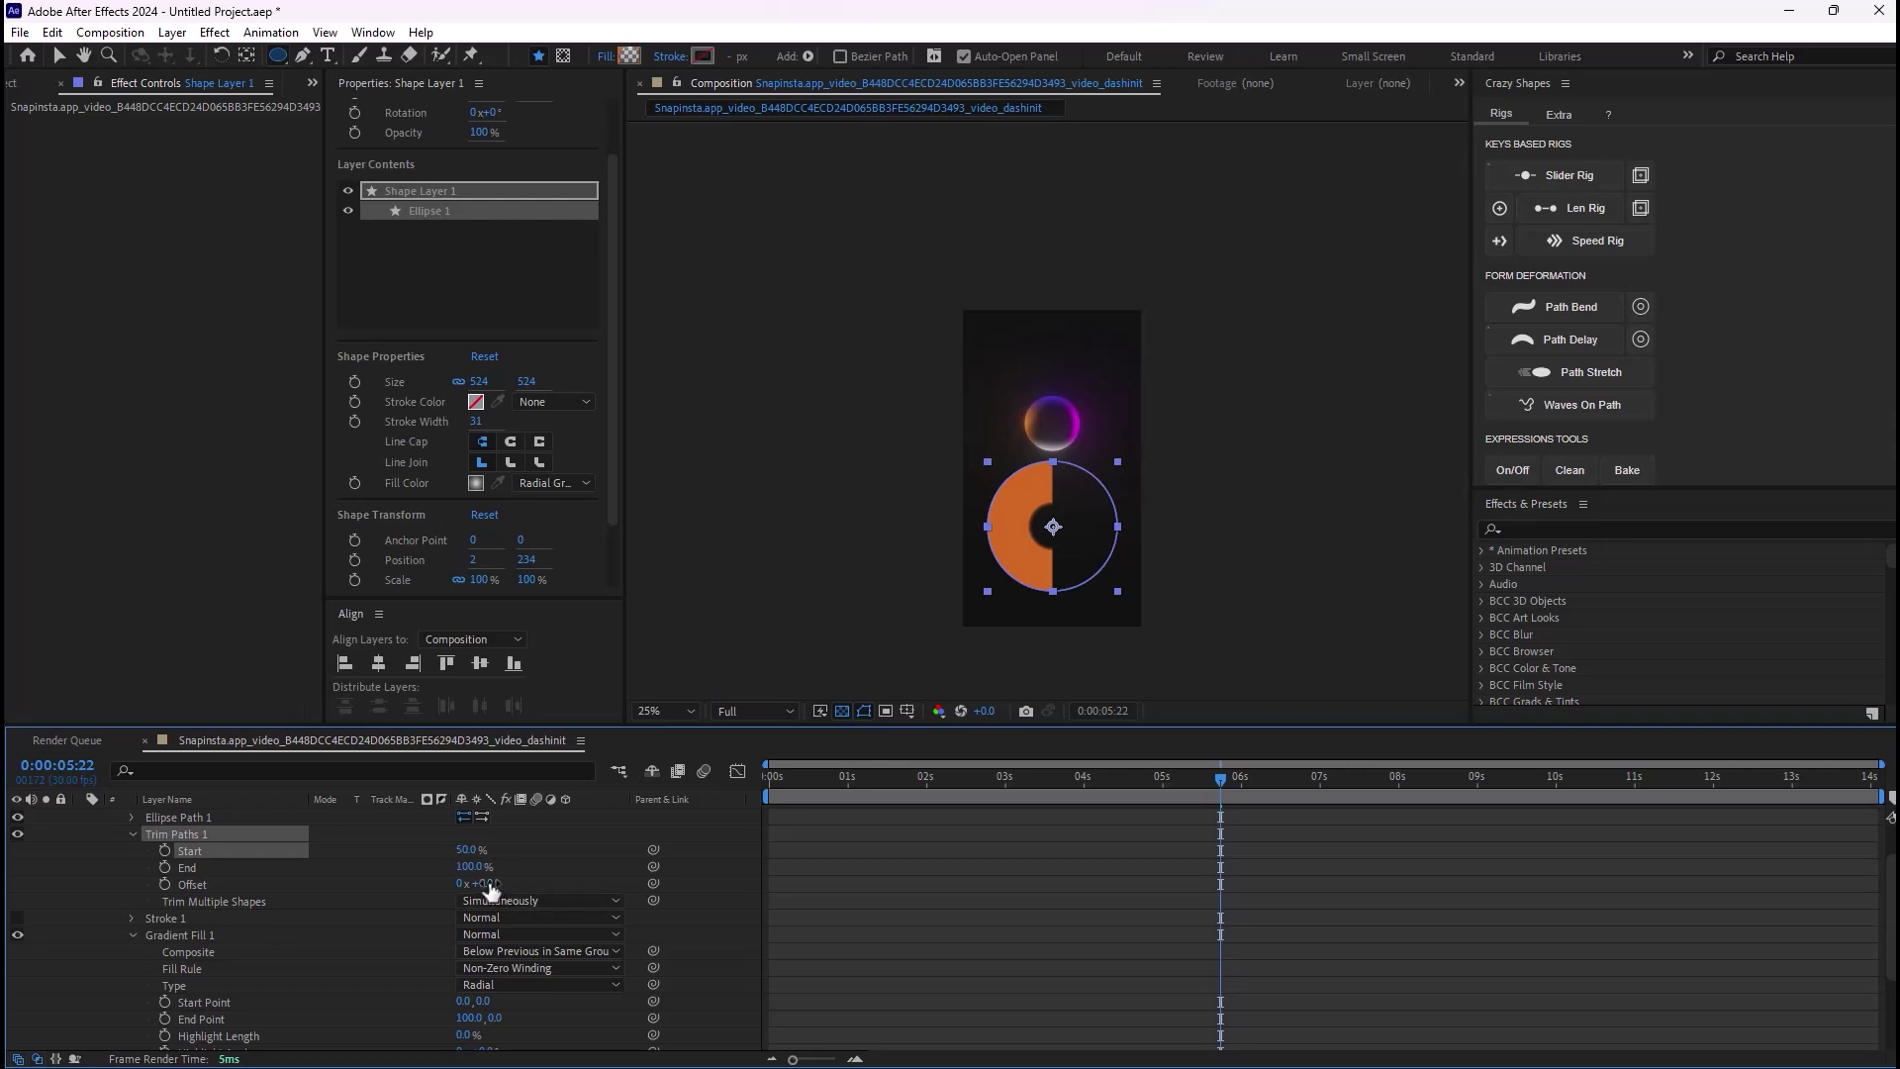
{"action": "left_click_drag", "start_coordinate": [461, 883], "coordinate": [469, 880]}
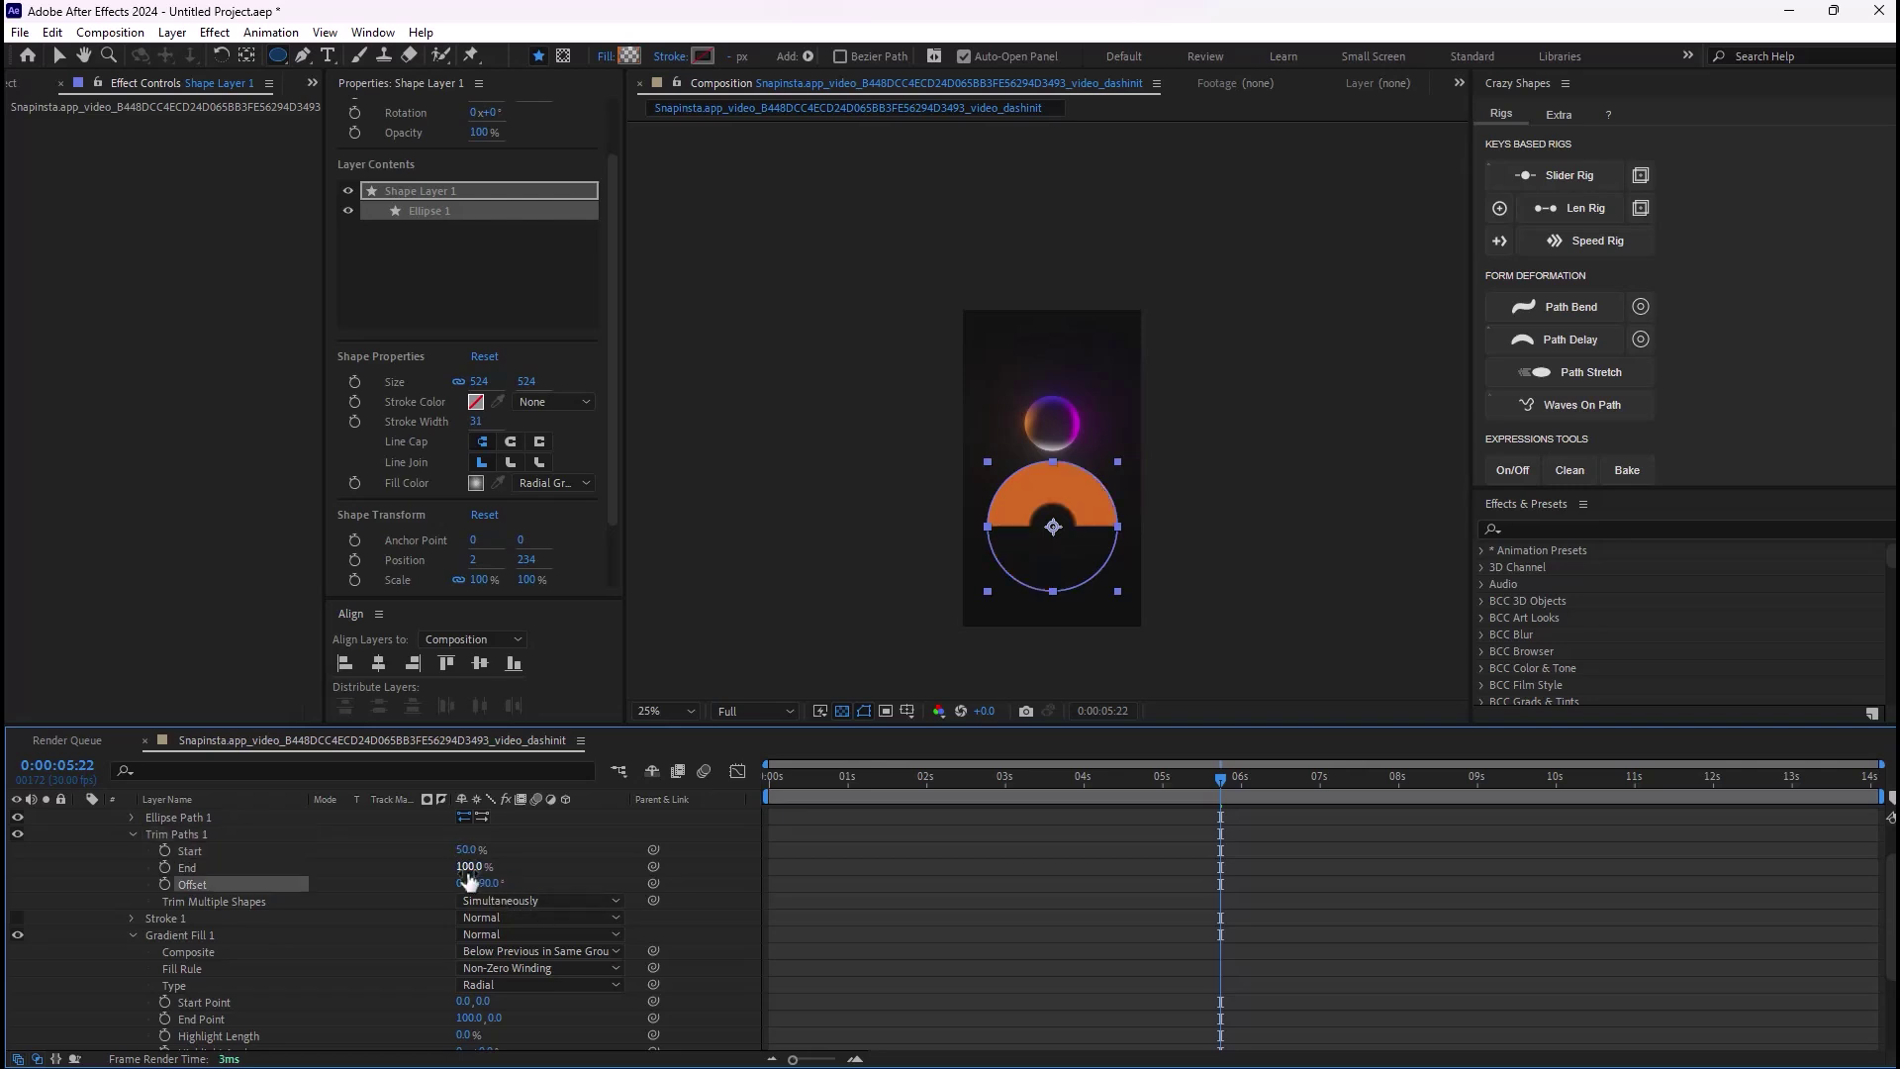
{"action": "left_click", "coordinate": [842, 910]}
{"action": "scroll", "coordinate": [1097, 522], "scroll_direction": "up", "scroll_amount": 2}
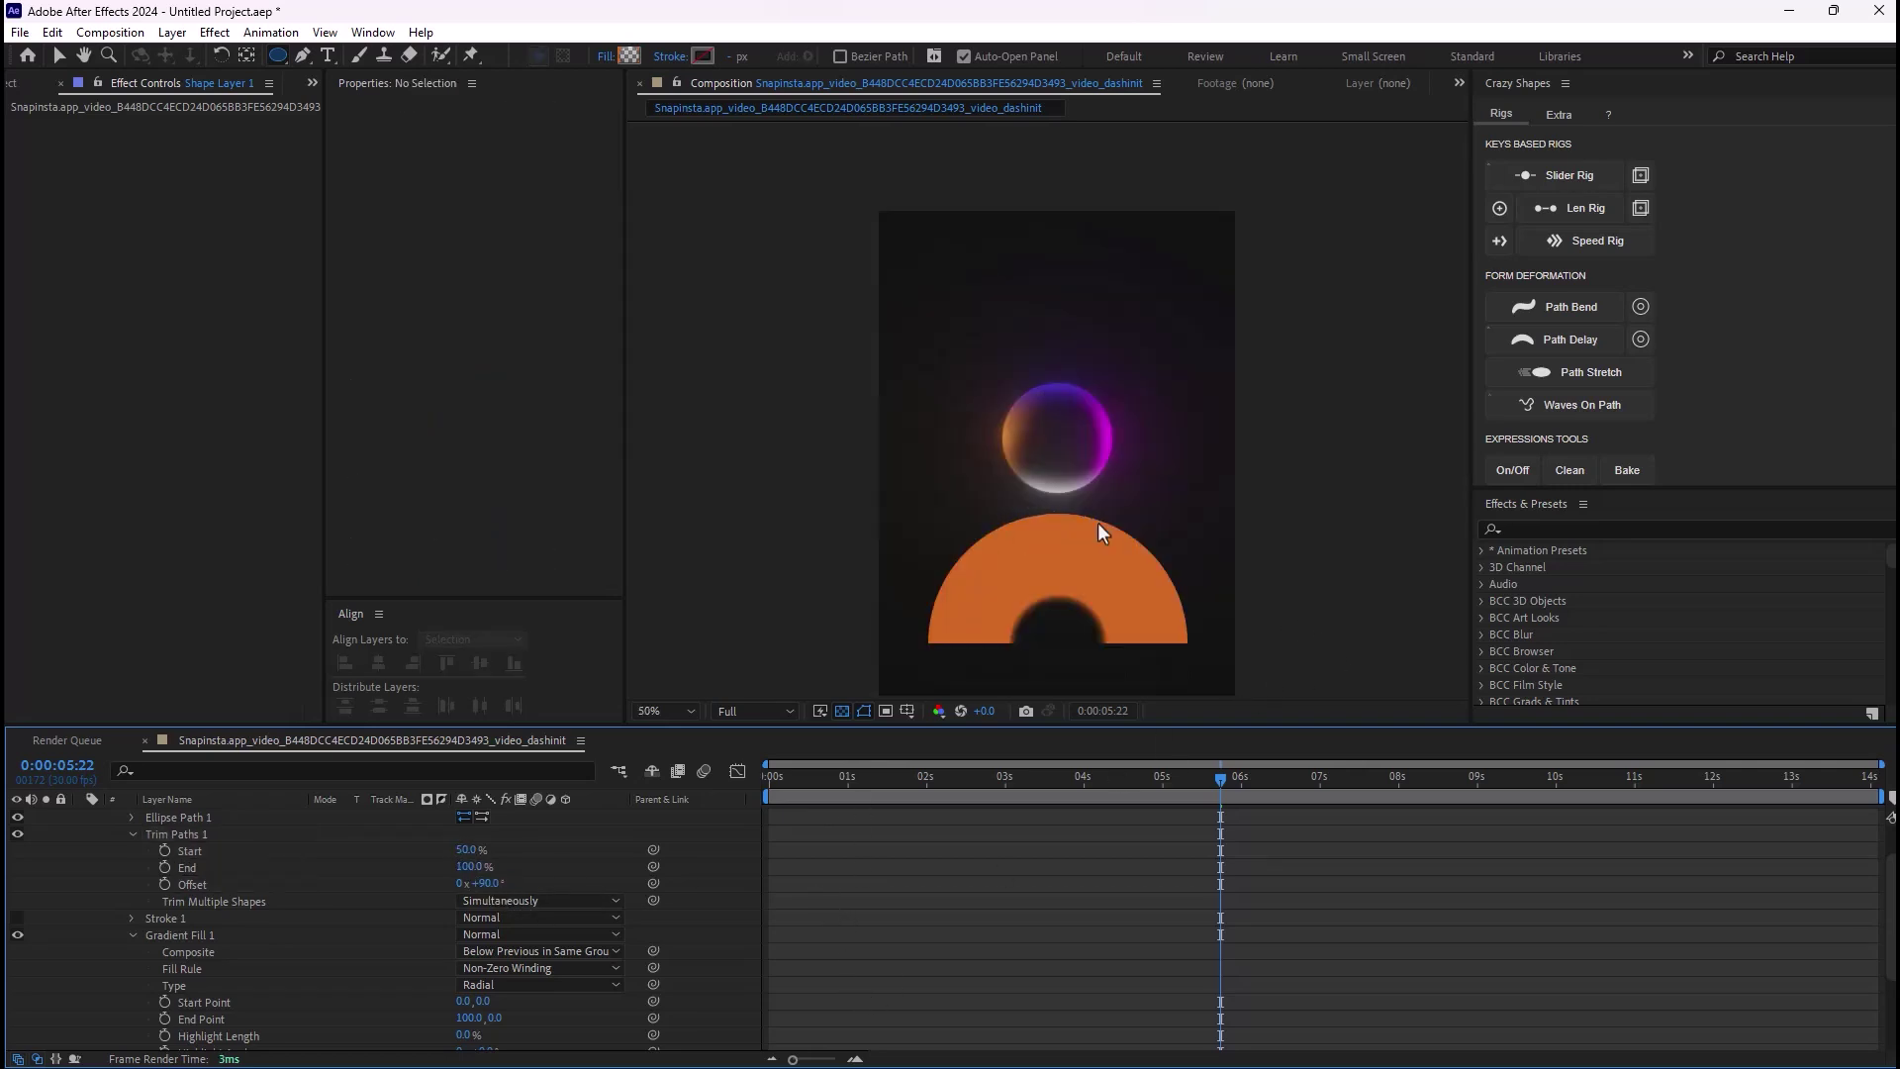
Step: Rename the half-circle shape layer to Body and collapse its properties
{"action": "left_click", "coordinate": [135, 834]}
{"action": "scroll", "coordinate": [186, 865], "scroll_direction": "up", "scroll_amount": 1}
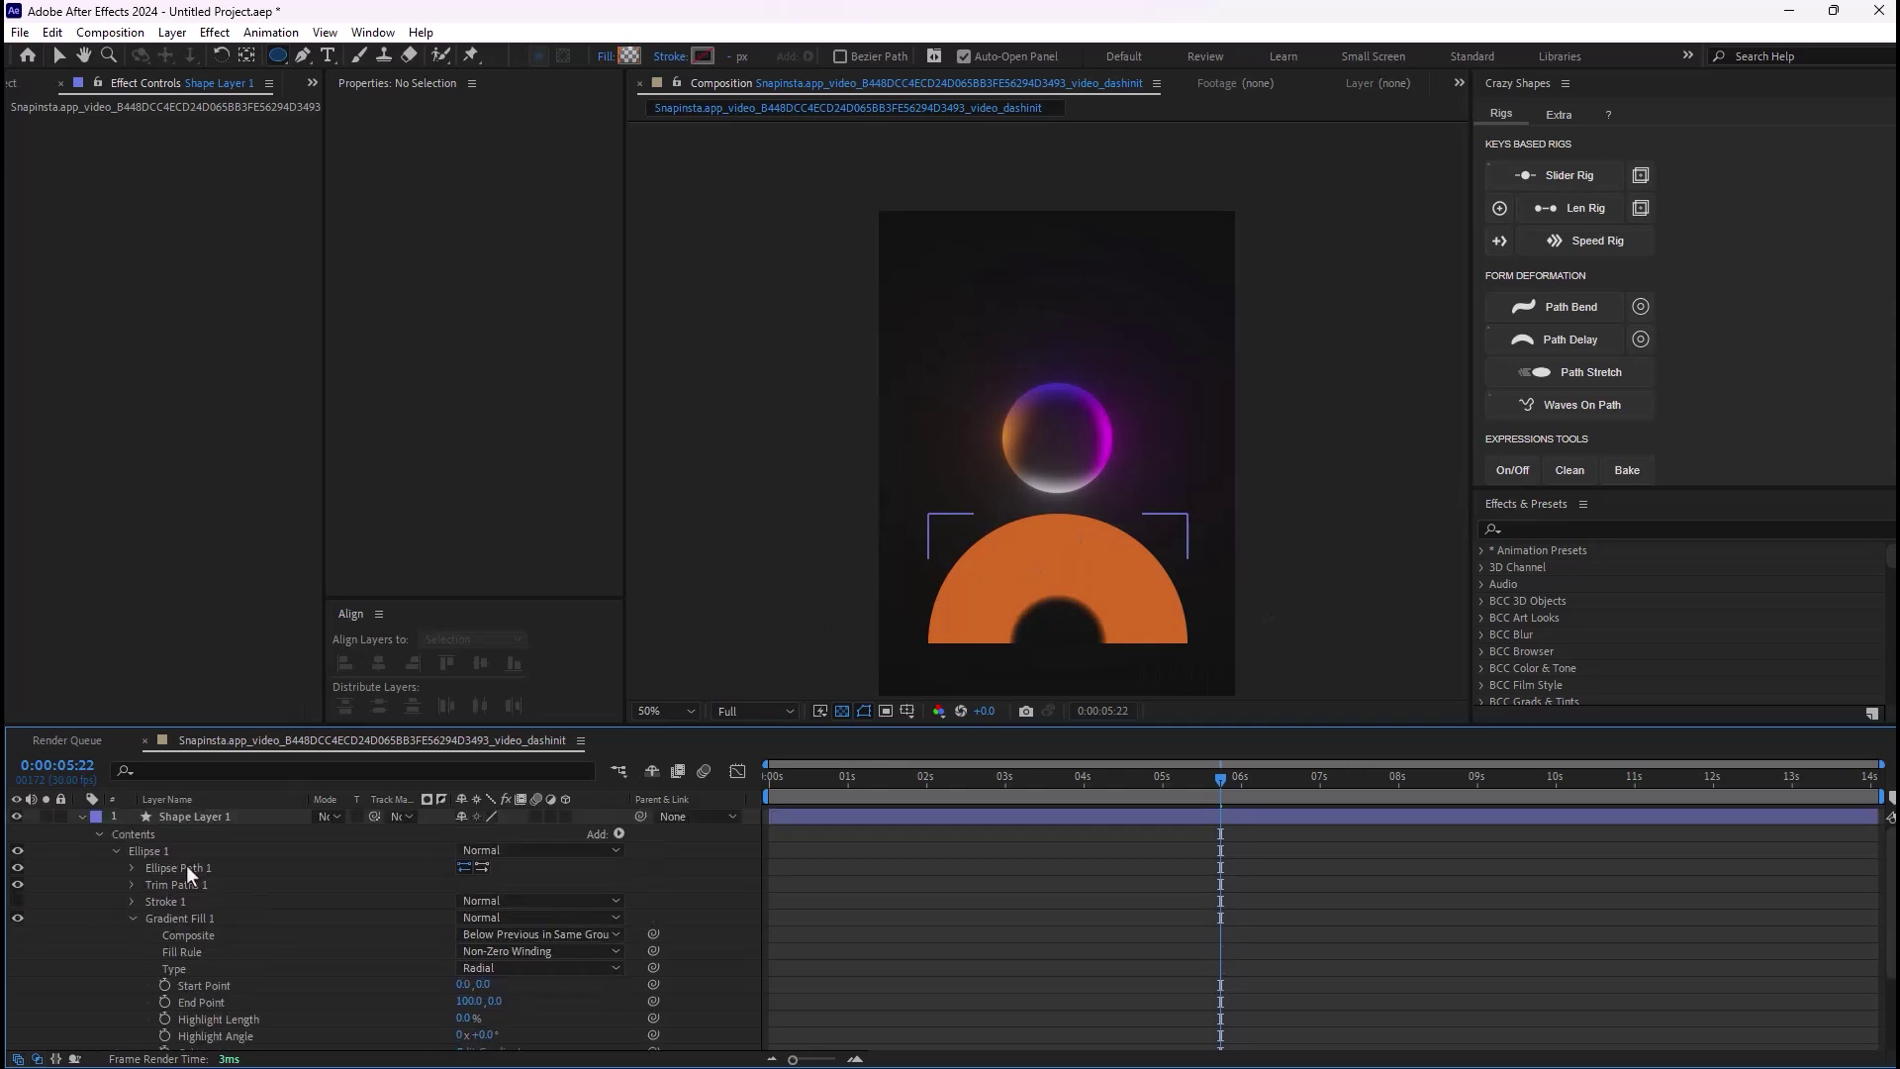
{"action": "left_click", "coordinate": [132, 917]}
{"action": "left_click", "coordinate": [198, 821]}
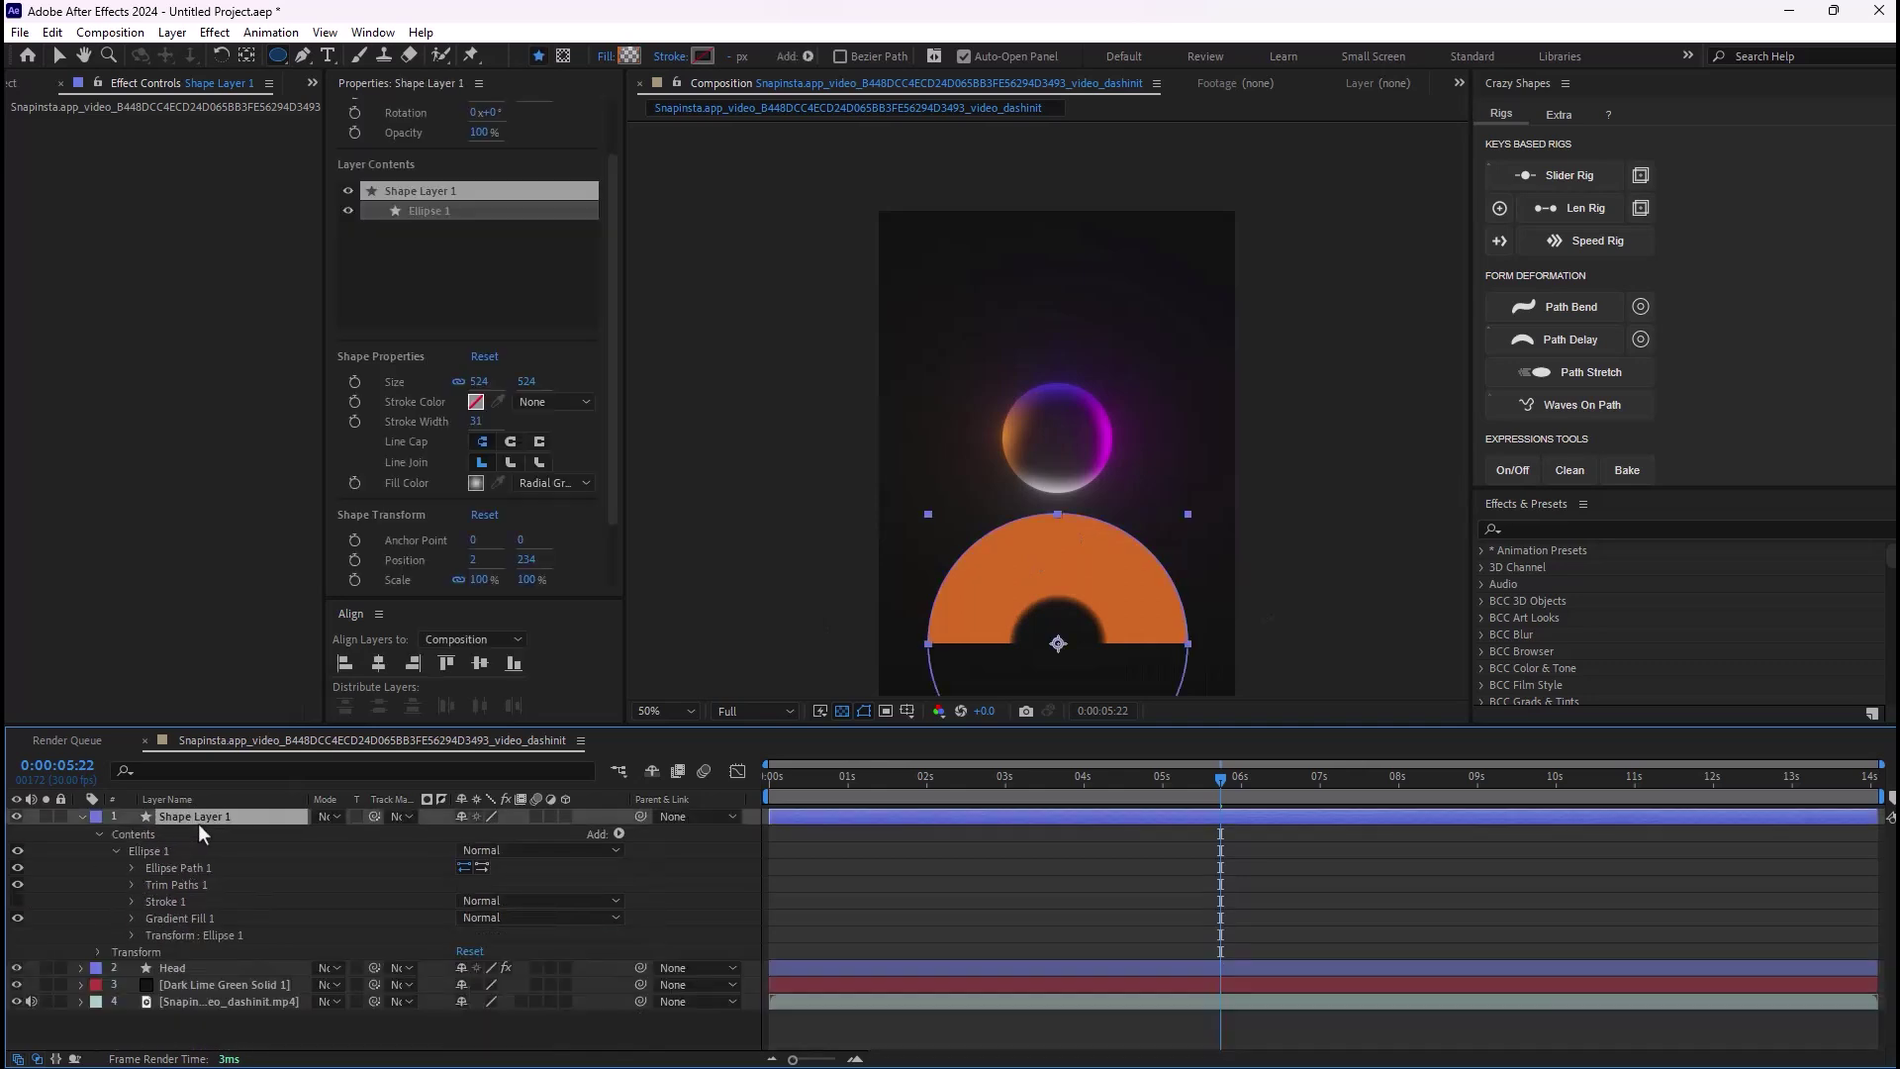
{"action": "key", "text": "Return"}
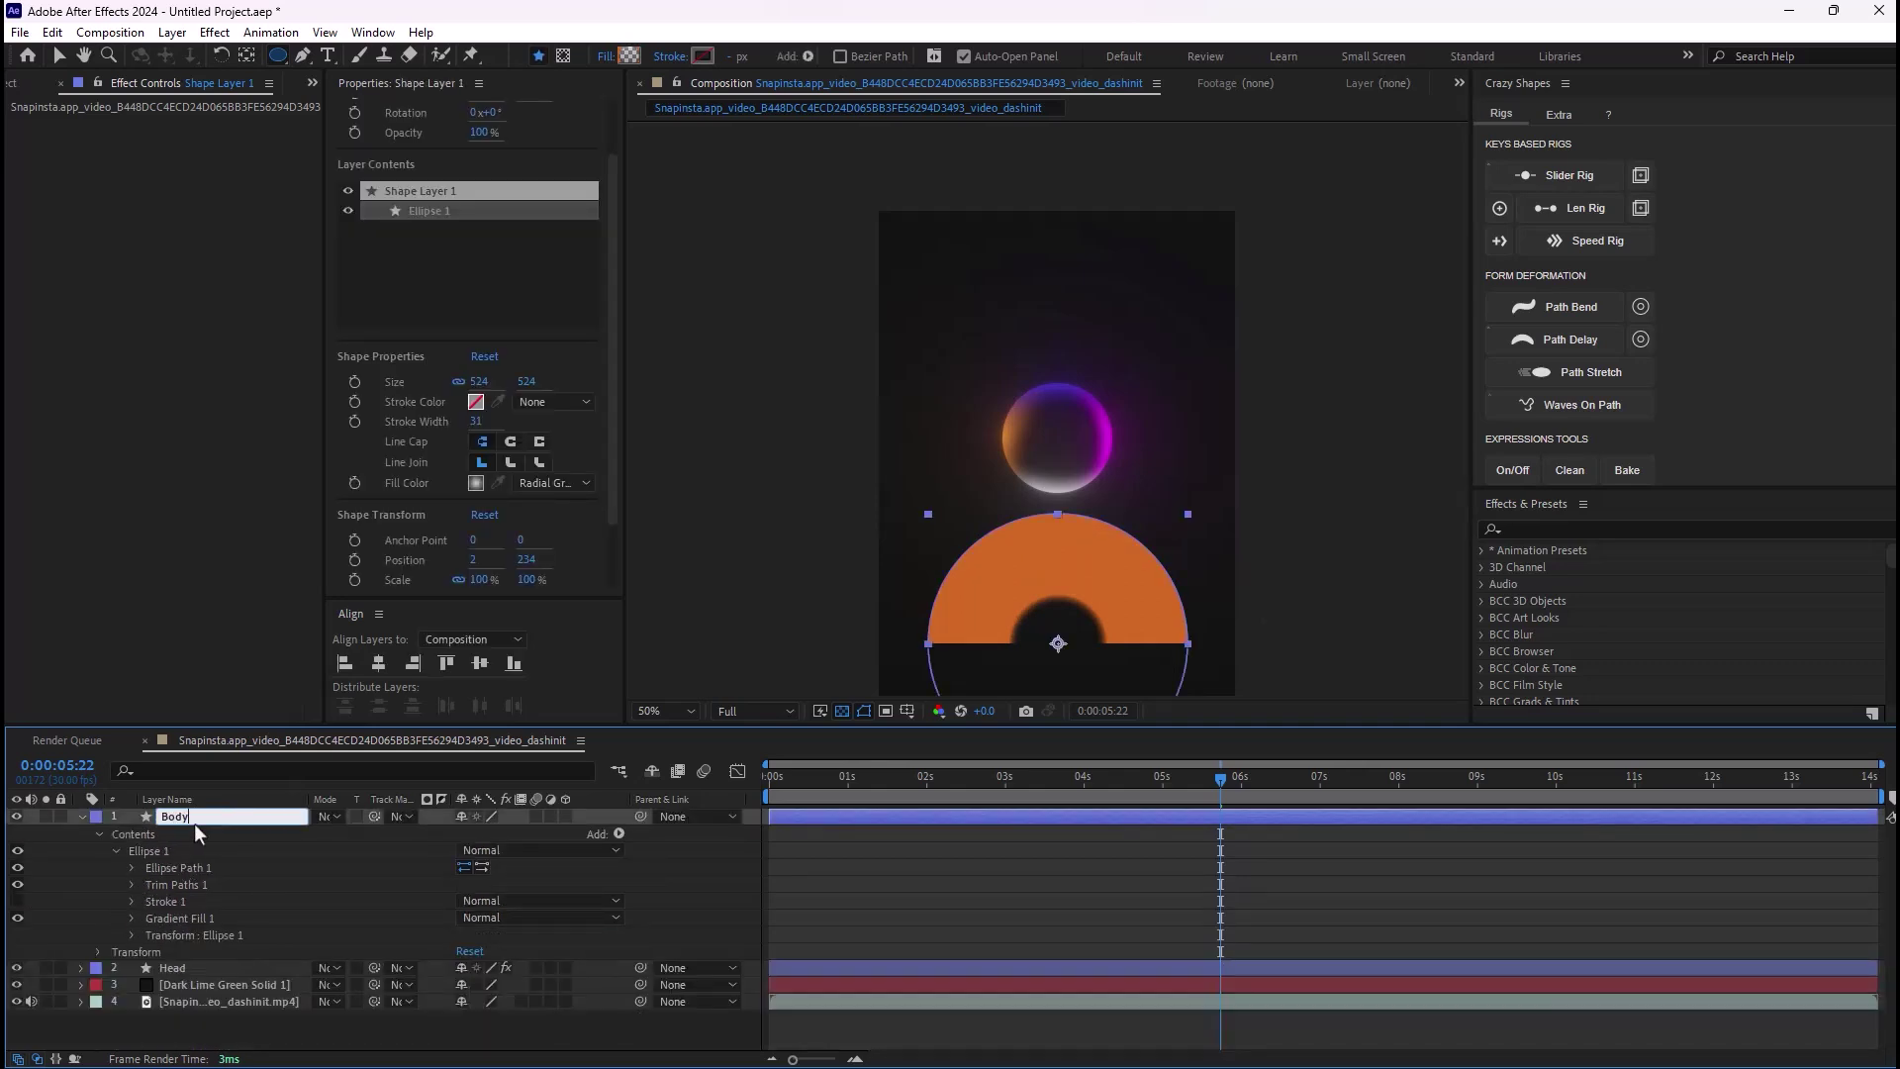
{"action": "key", "text": "Return"}
{"action": "left_click", "coordinate": [83, 817]}
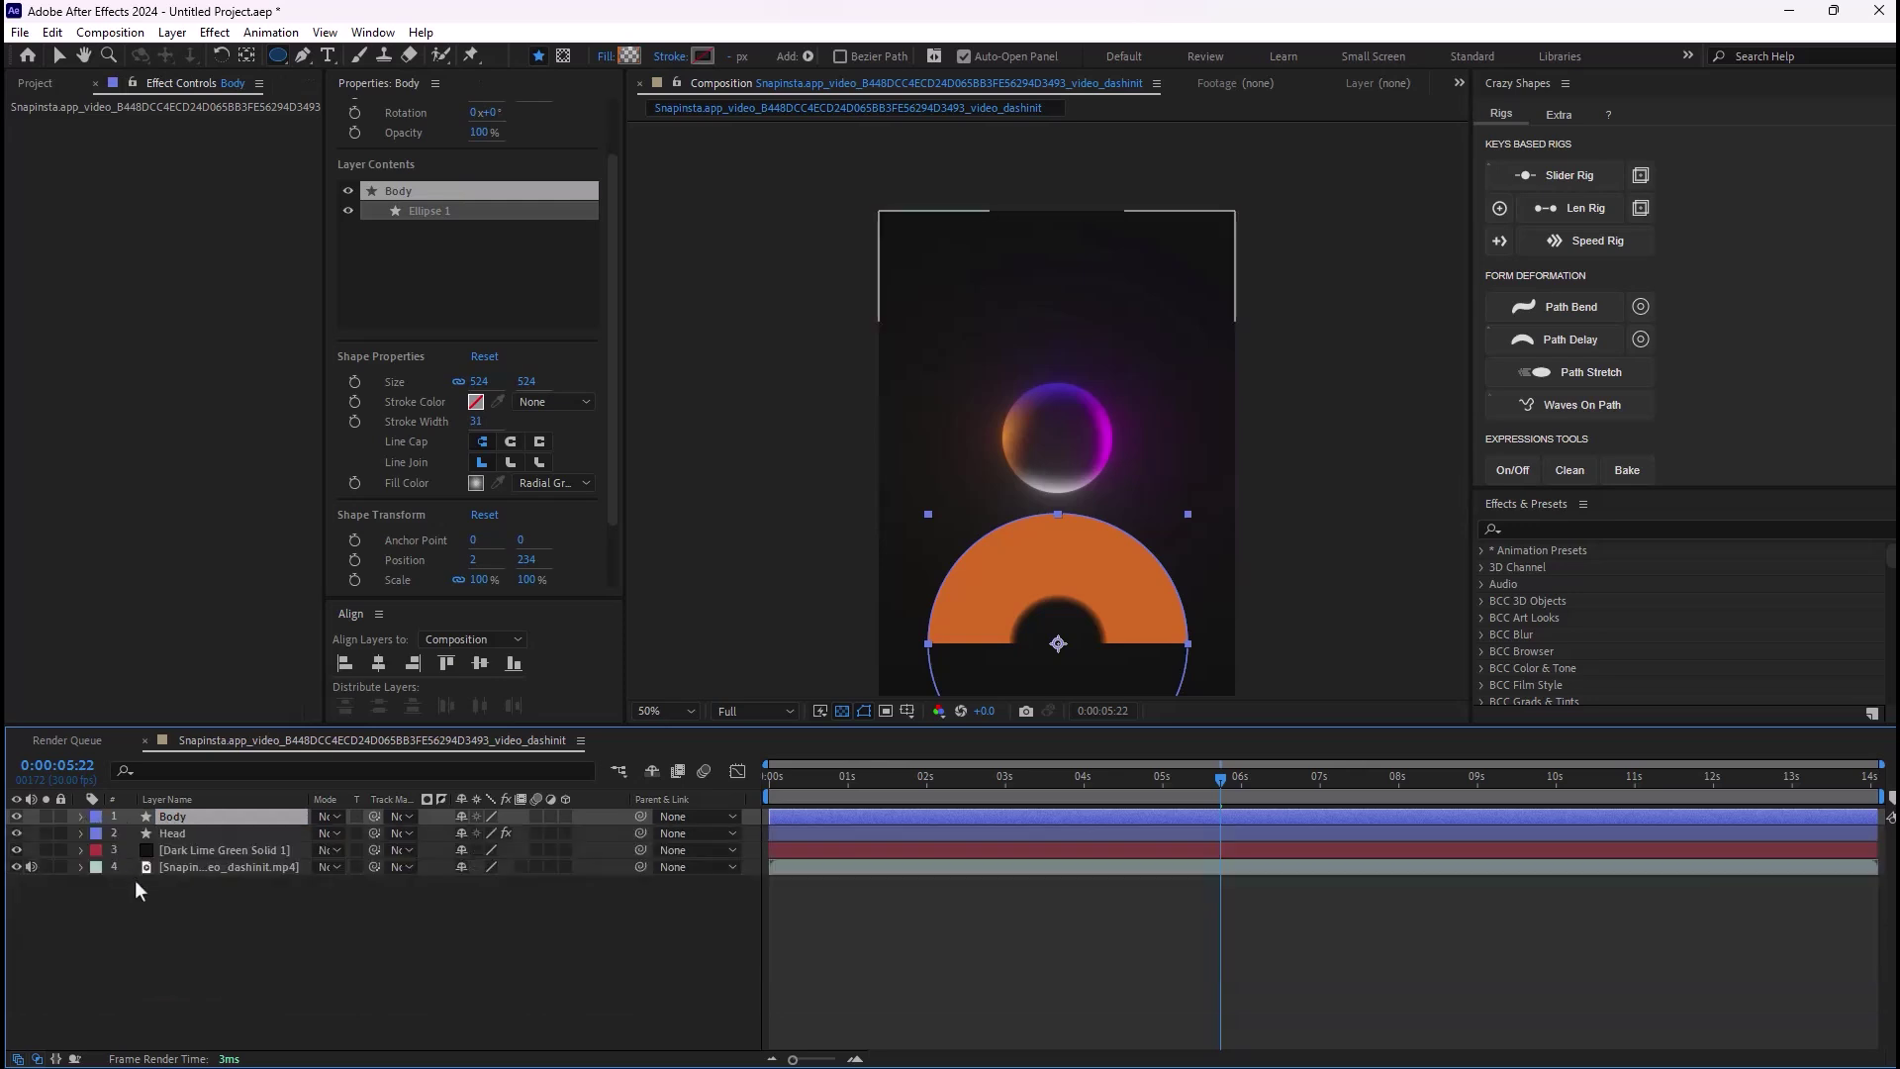
Step: Solo the reference video and Body layers, and move the Body up and slightly right above the reference characters' bodies
{"action": "left_click", "coordinate": [46, 849]}
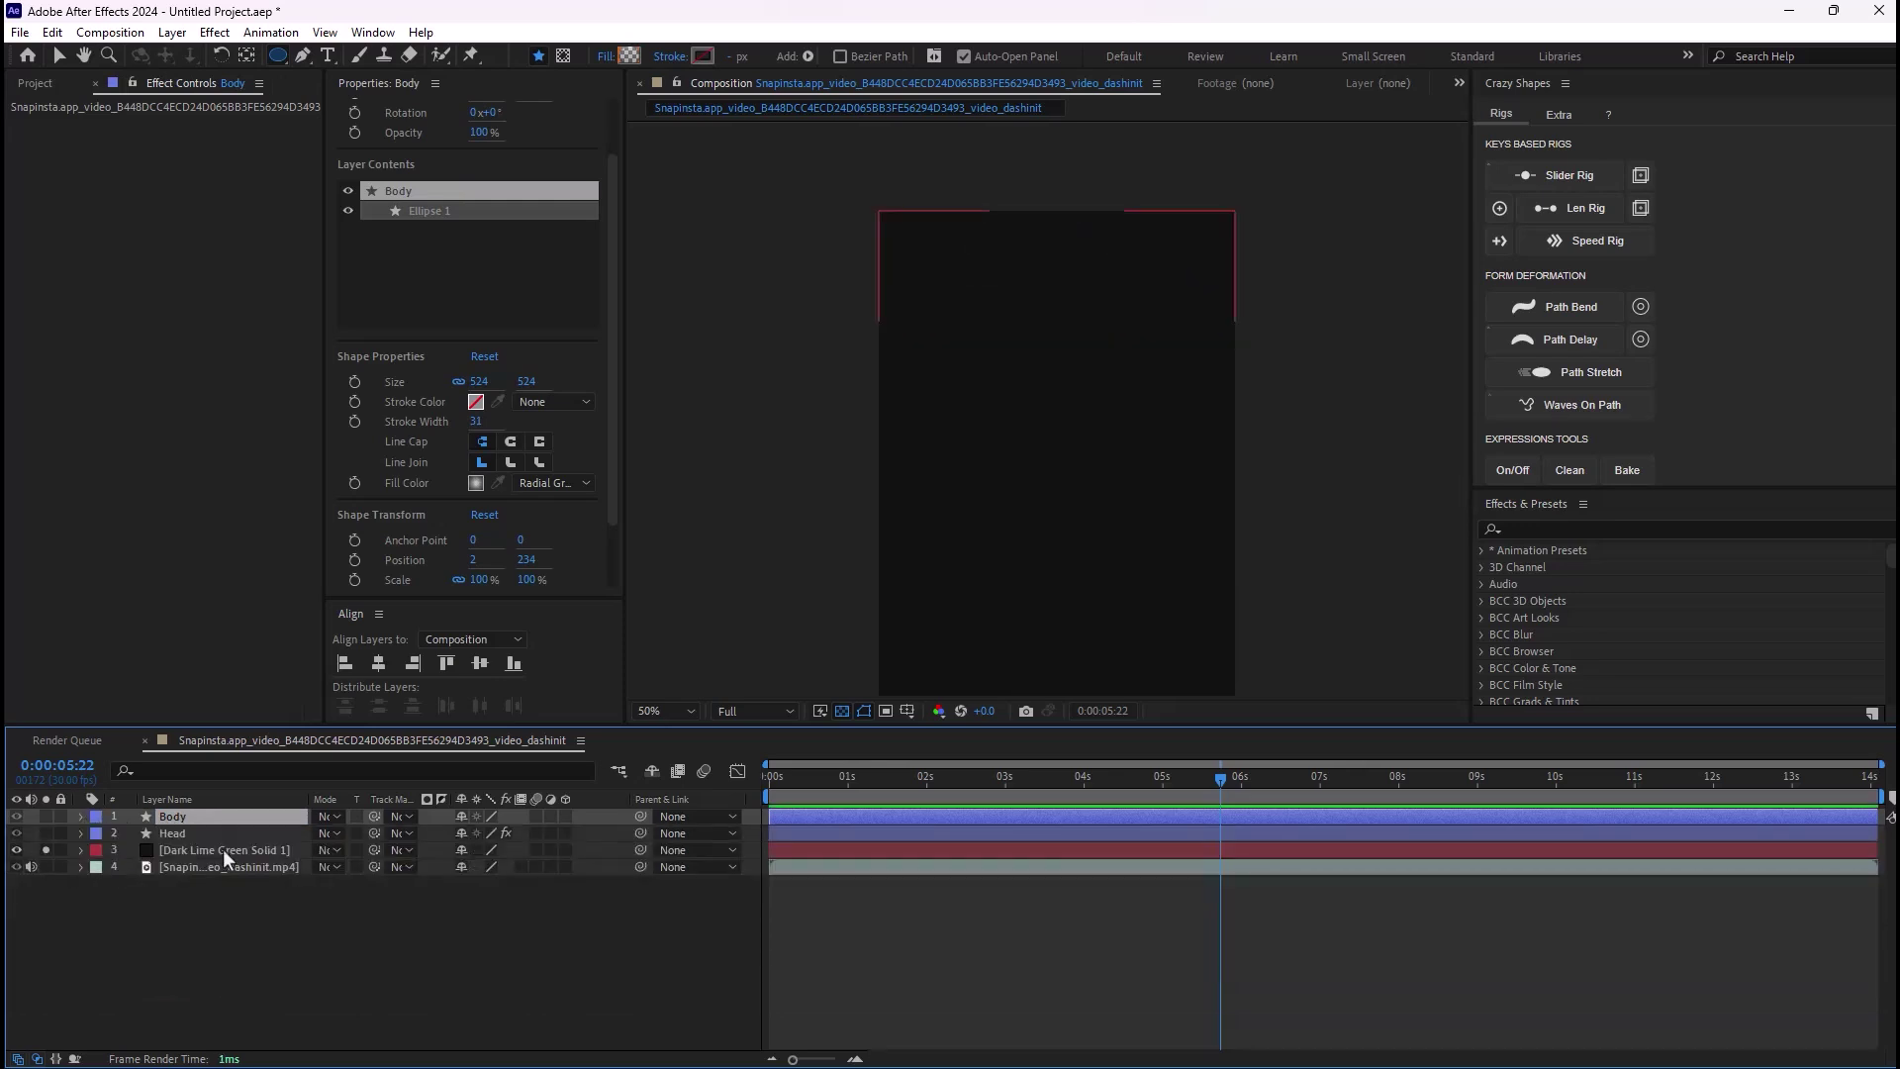
{"action": "left_click", "coordinate": [46, 850]}
{"action": "left_click", "coordinate": [46, 866]}
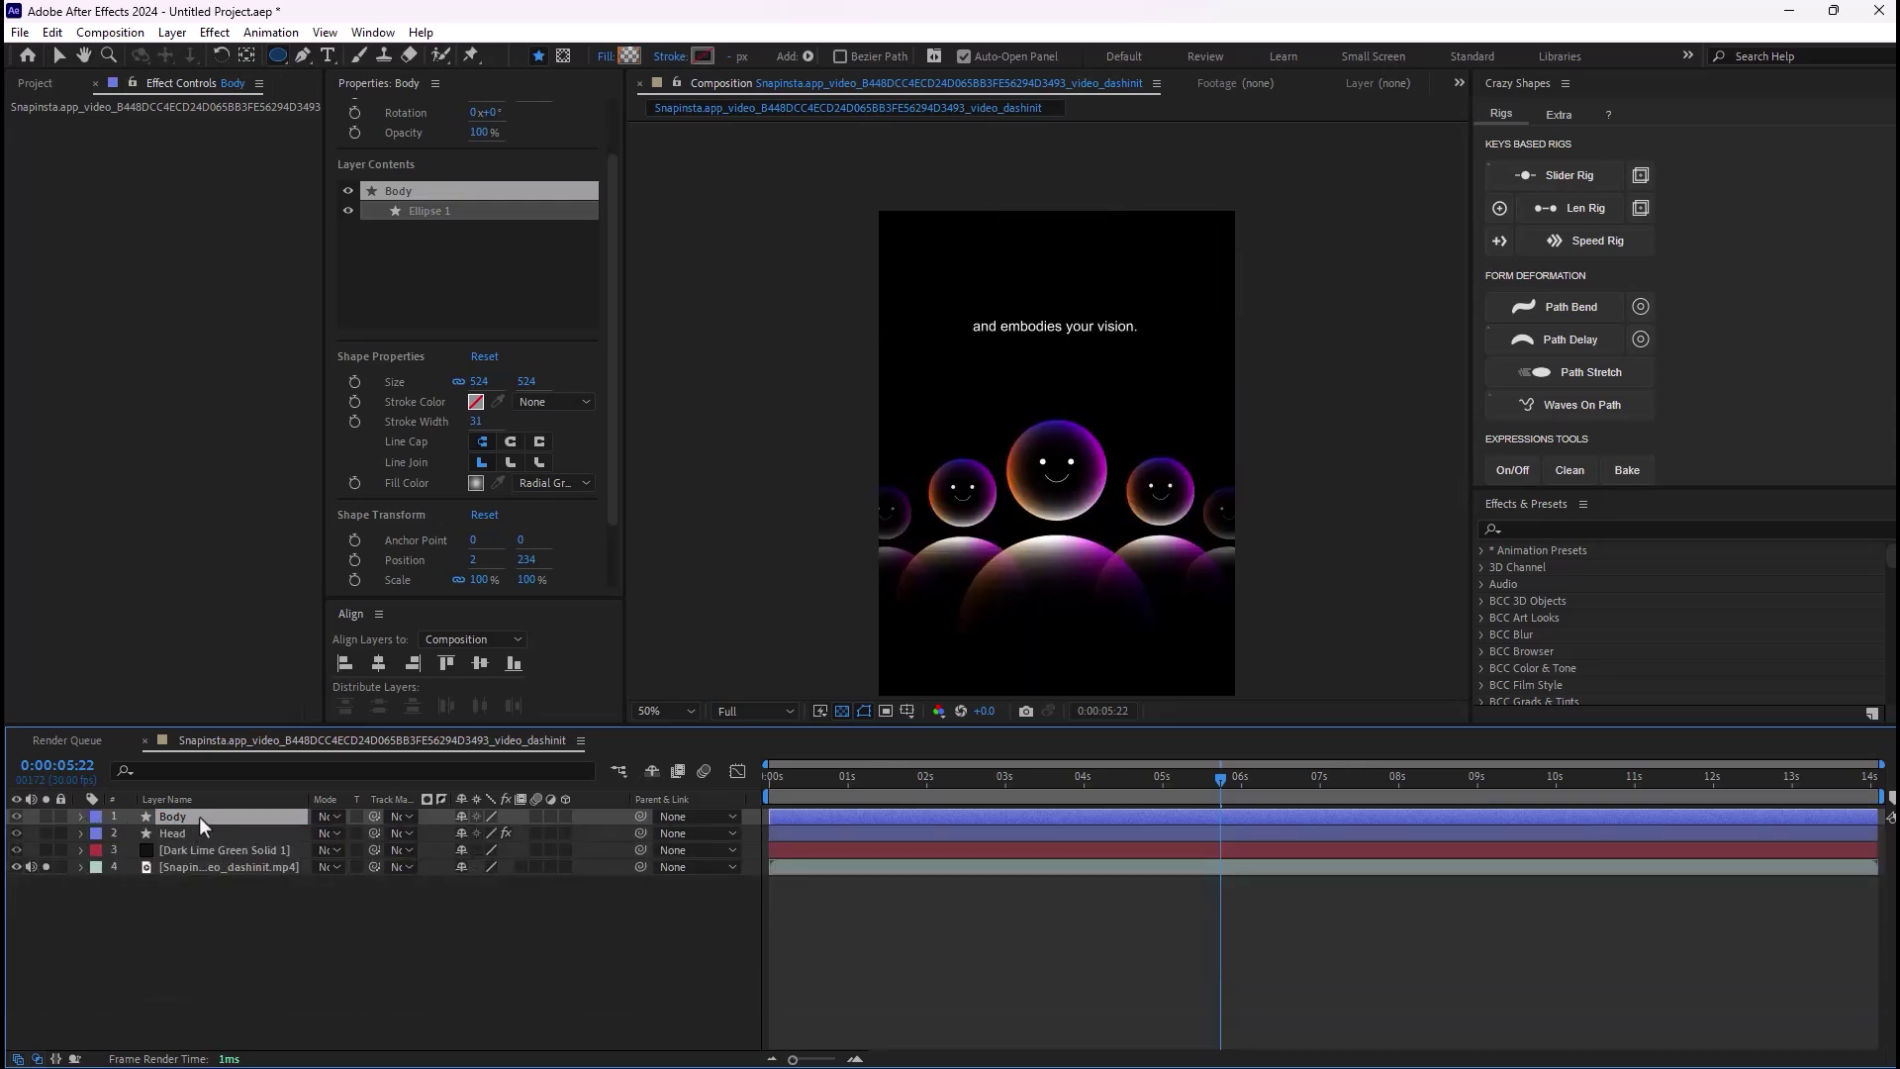
{"action": "left_click", "coordinate": [47, 816]}
{"action": "key", "text": "v"}
{"action": "left_click_drag", "start_coordinate": [1057, 641], "coordinate": [1106, 355]}
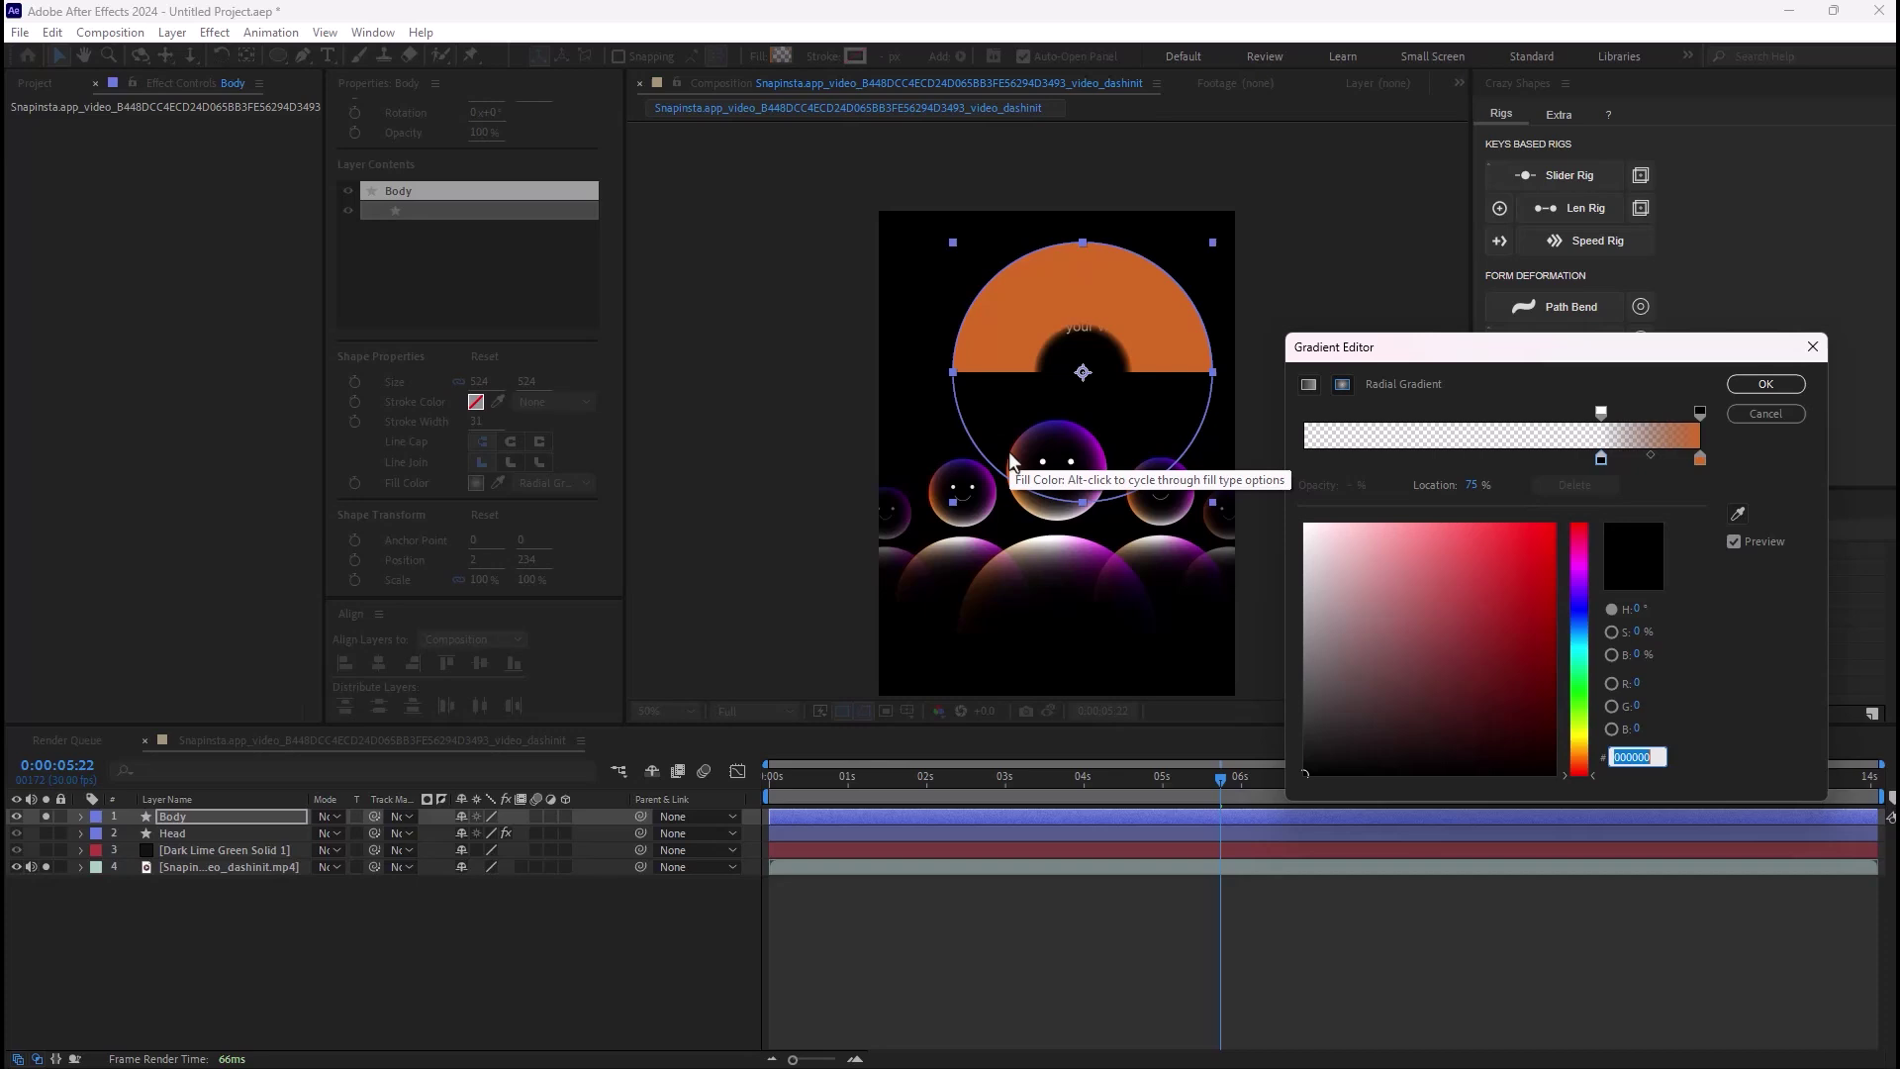
Step: Recolour the outer stop of the Body's radial gradient to light beige C2BDAE sampled from the reference character's body
{"action": "left_click", "coordinate": [1701, 459]}
{"action": "left_click", "coordinate": [1737, 514]}
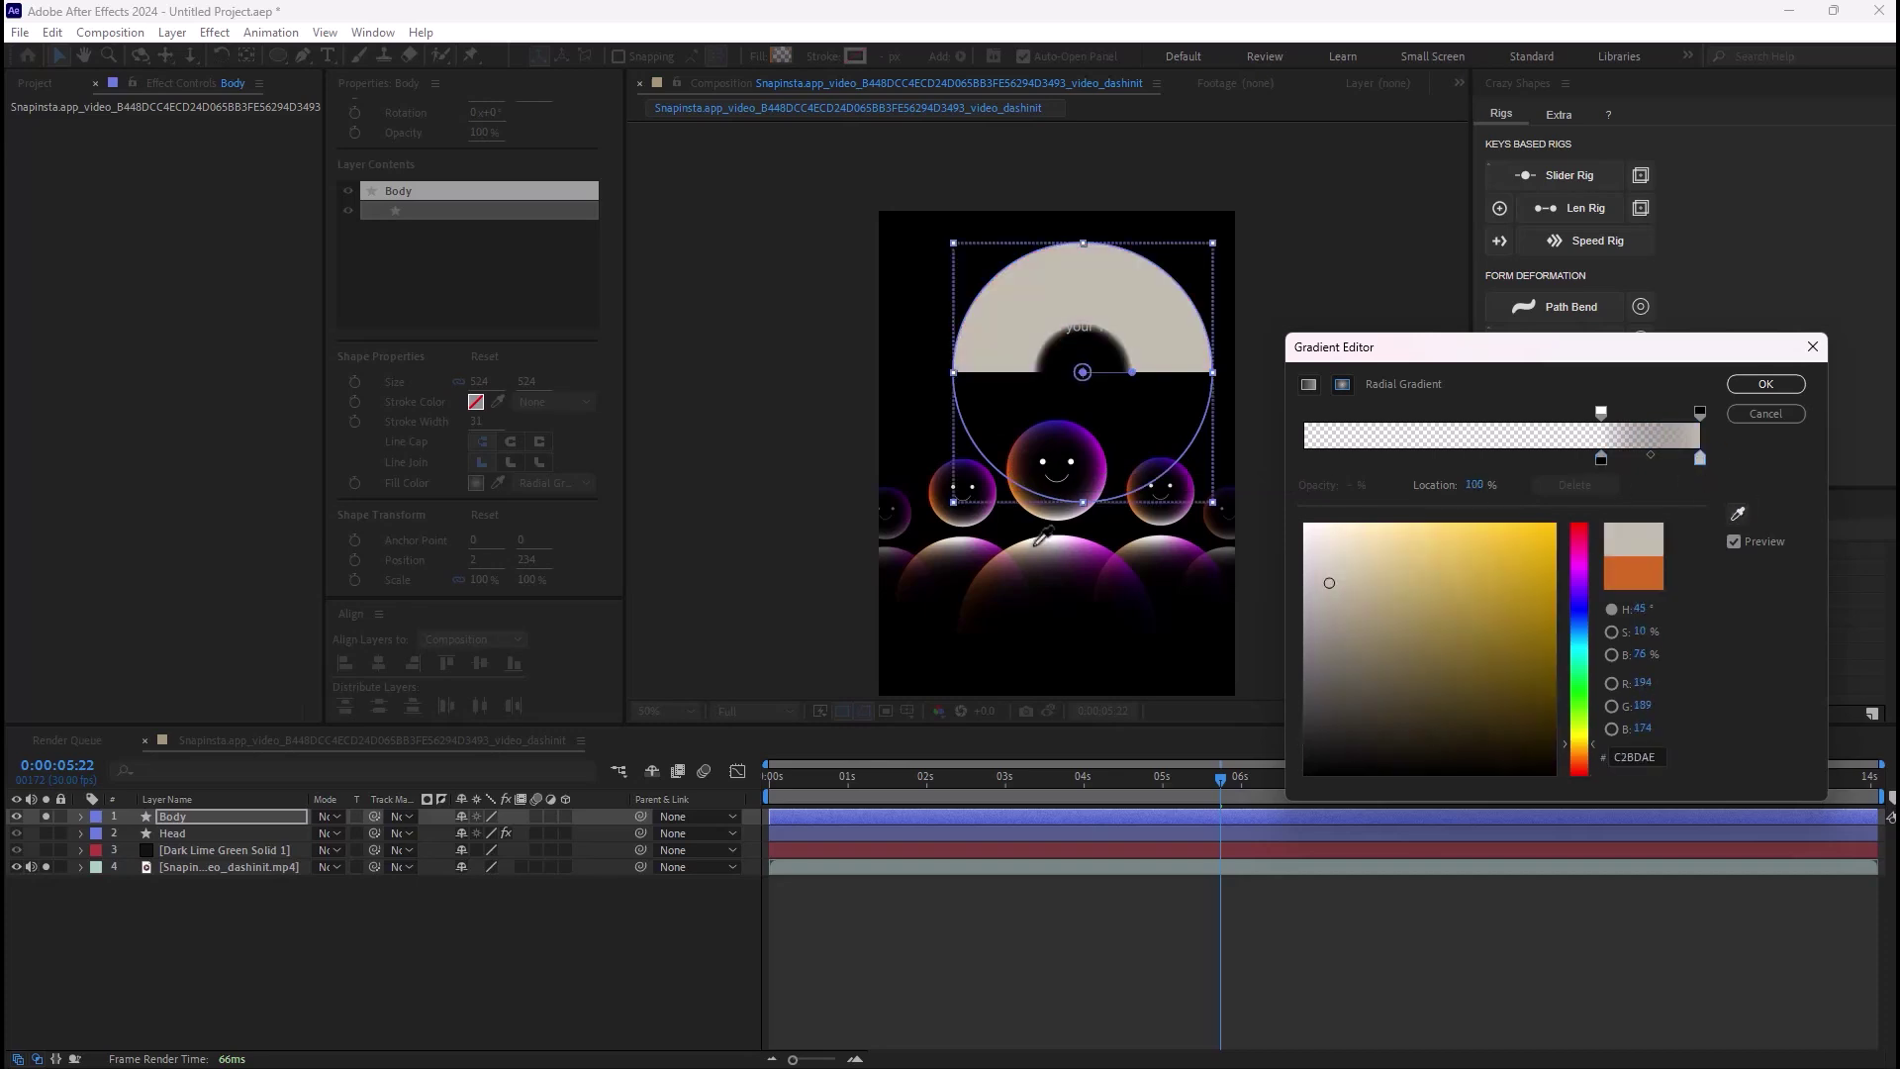
{"action": "left_click", "coordinate": [1562, 544]}
{"action": "left_click", "coordinate": [1766, 385]}
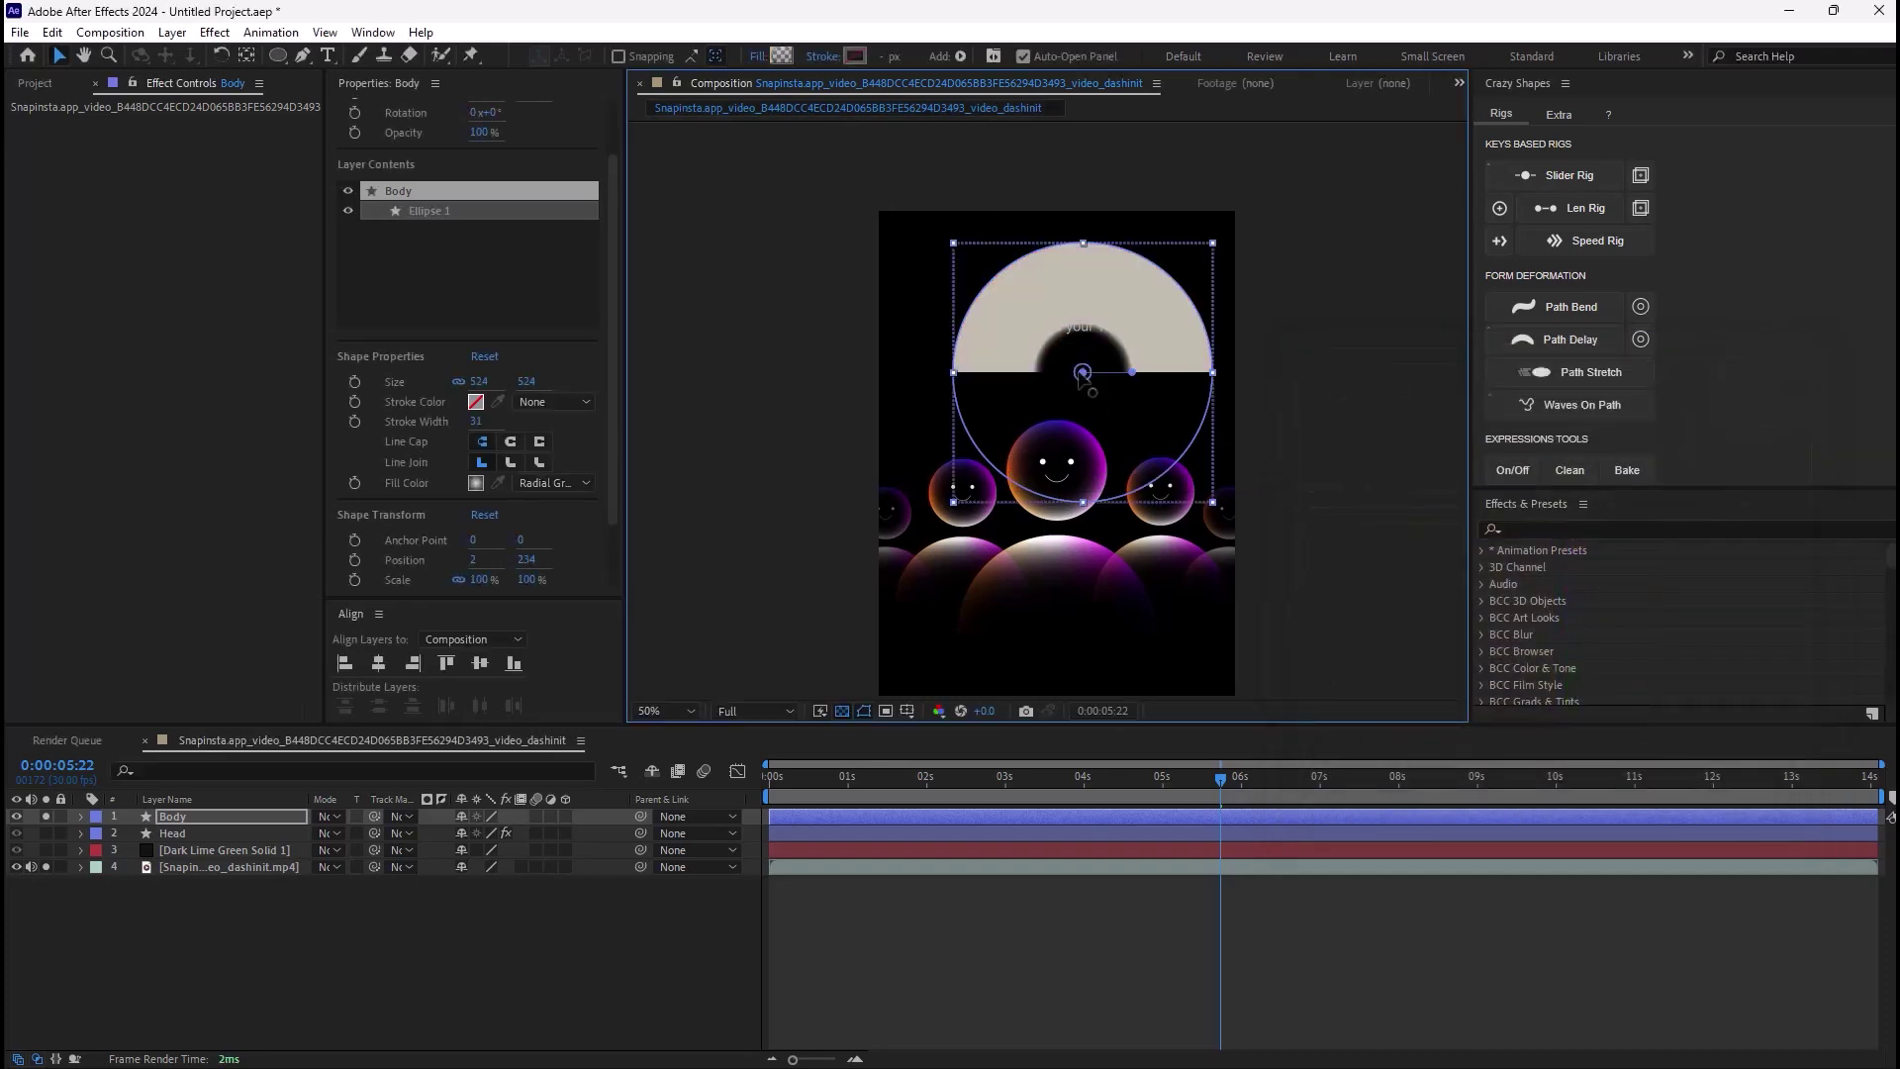
Step: Adjust the Body's radial gradient start and end points so the beige glow follows the half-circle's upper-left rim and fades toward the centre
{"action": "left_click_drag", "start_coordinate": [1083, 373], "coordinate": [1036, 269]}
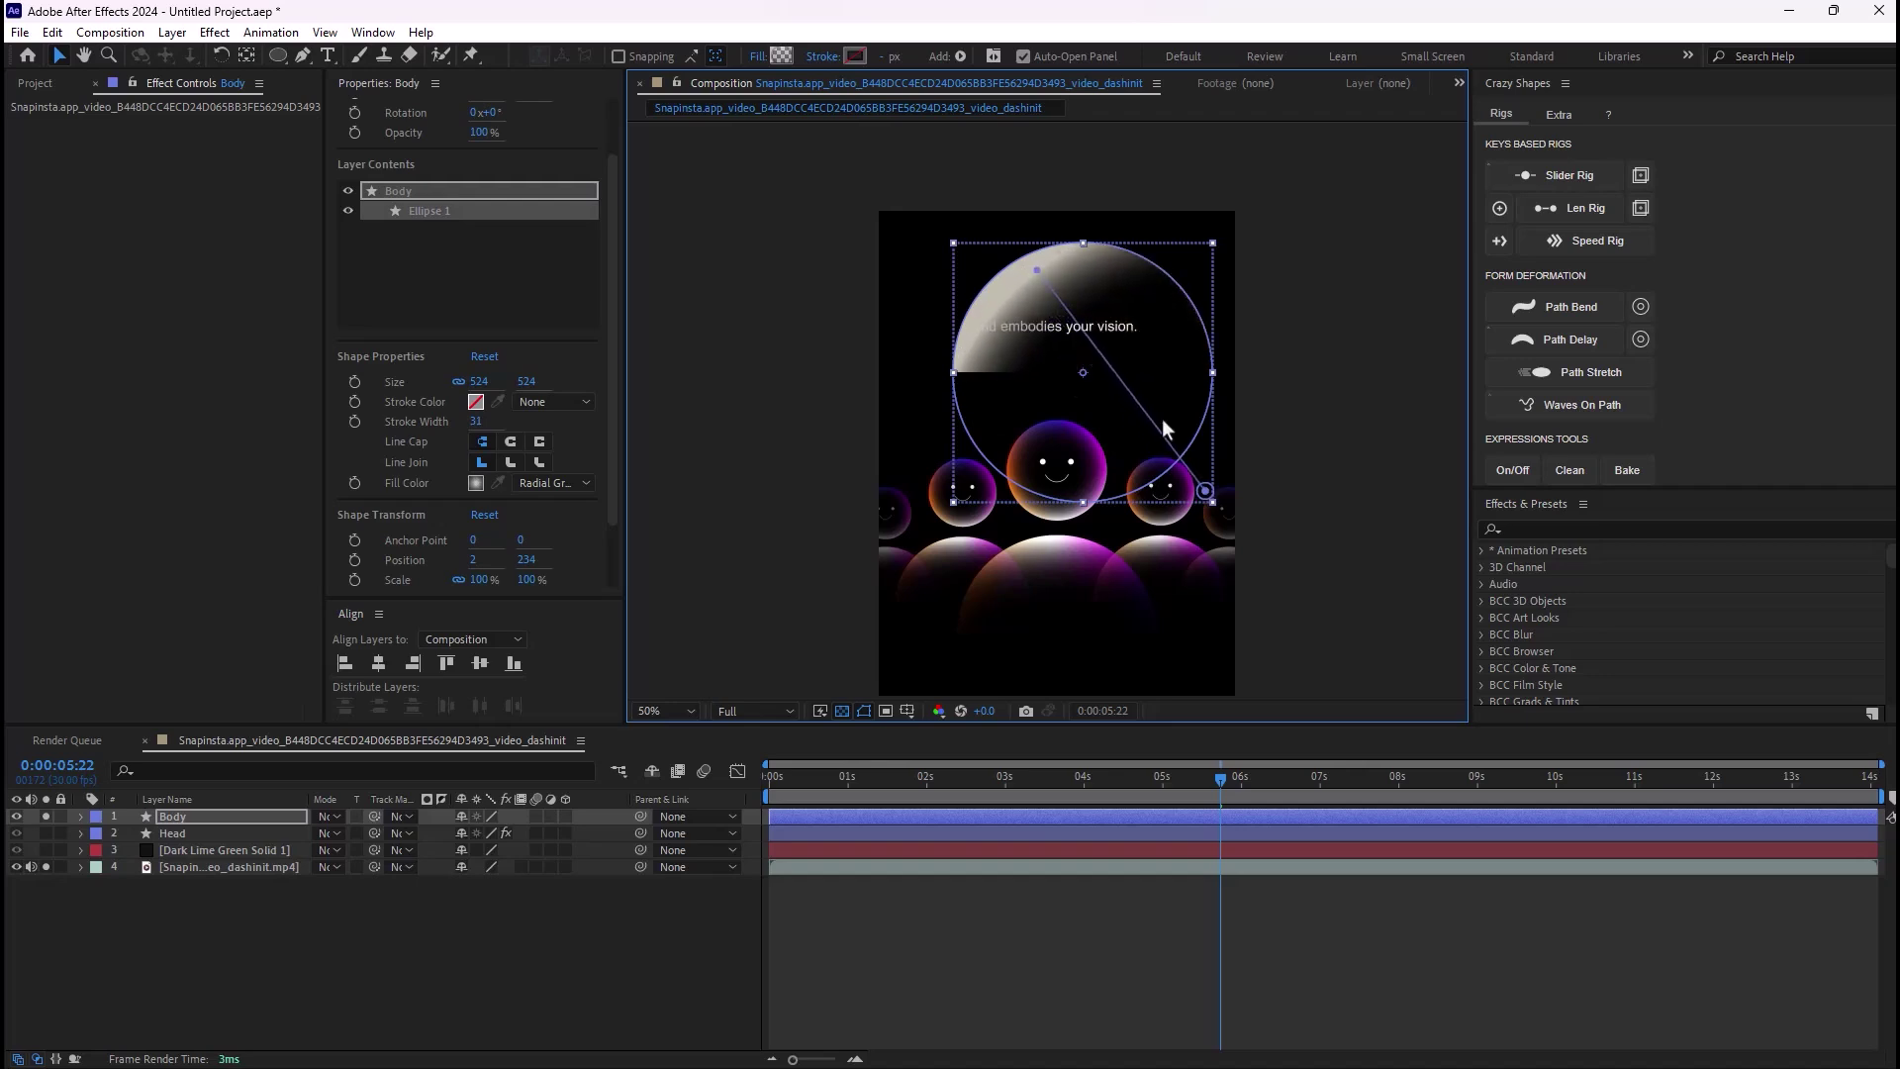
{"action": "mouse_move", "coordinate": [1204, 491]}
{"action": "left_mouse_down"}
{"action": "mouse_move", "coordinate": [1119, 494]}
{"action": "mouse_move", "coordinate": [1098, 443]}
{"action": "mouse_move", "coordinate": [1145, 575]}
{"action": "left_mouse_up"}
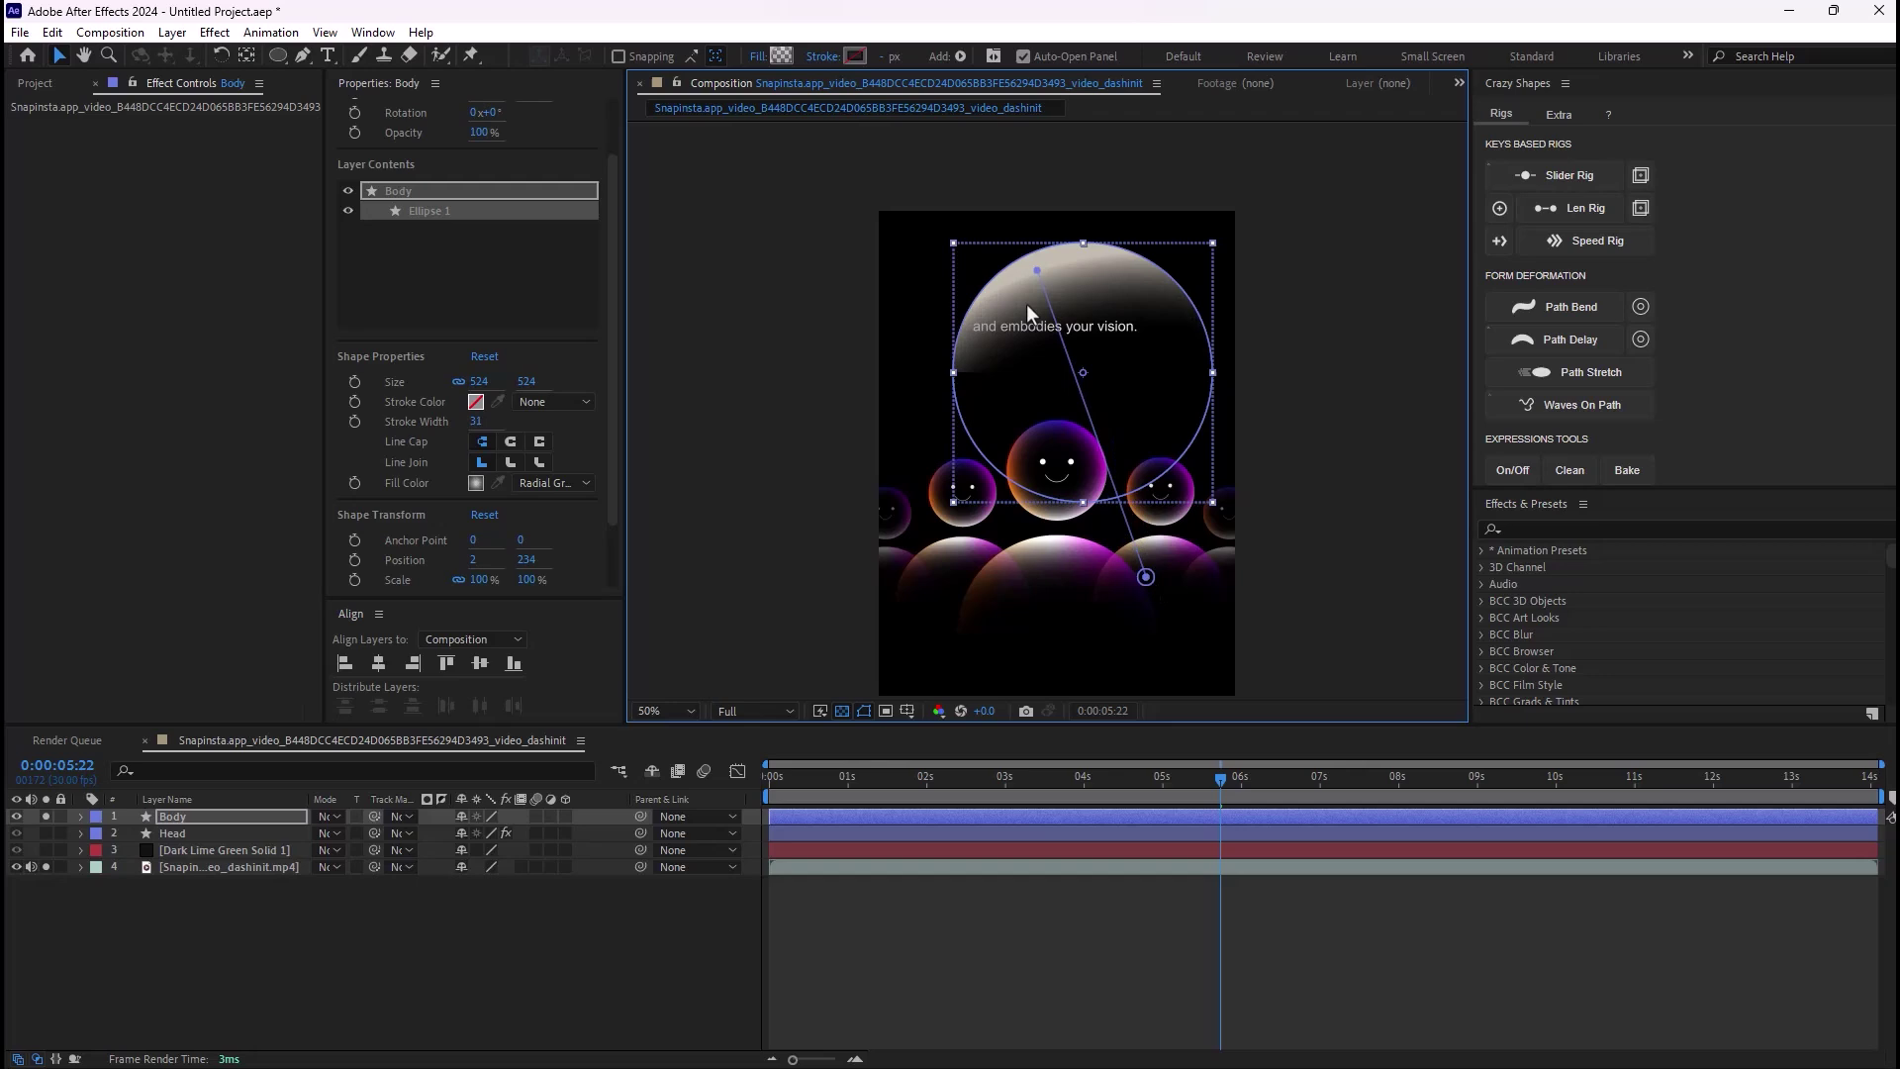
{"action": "left_click_drag", "start_coordinate": [1040, 270], "coordinate": [1031, 248]}
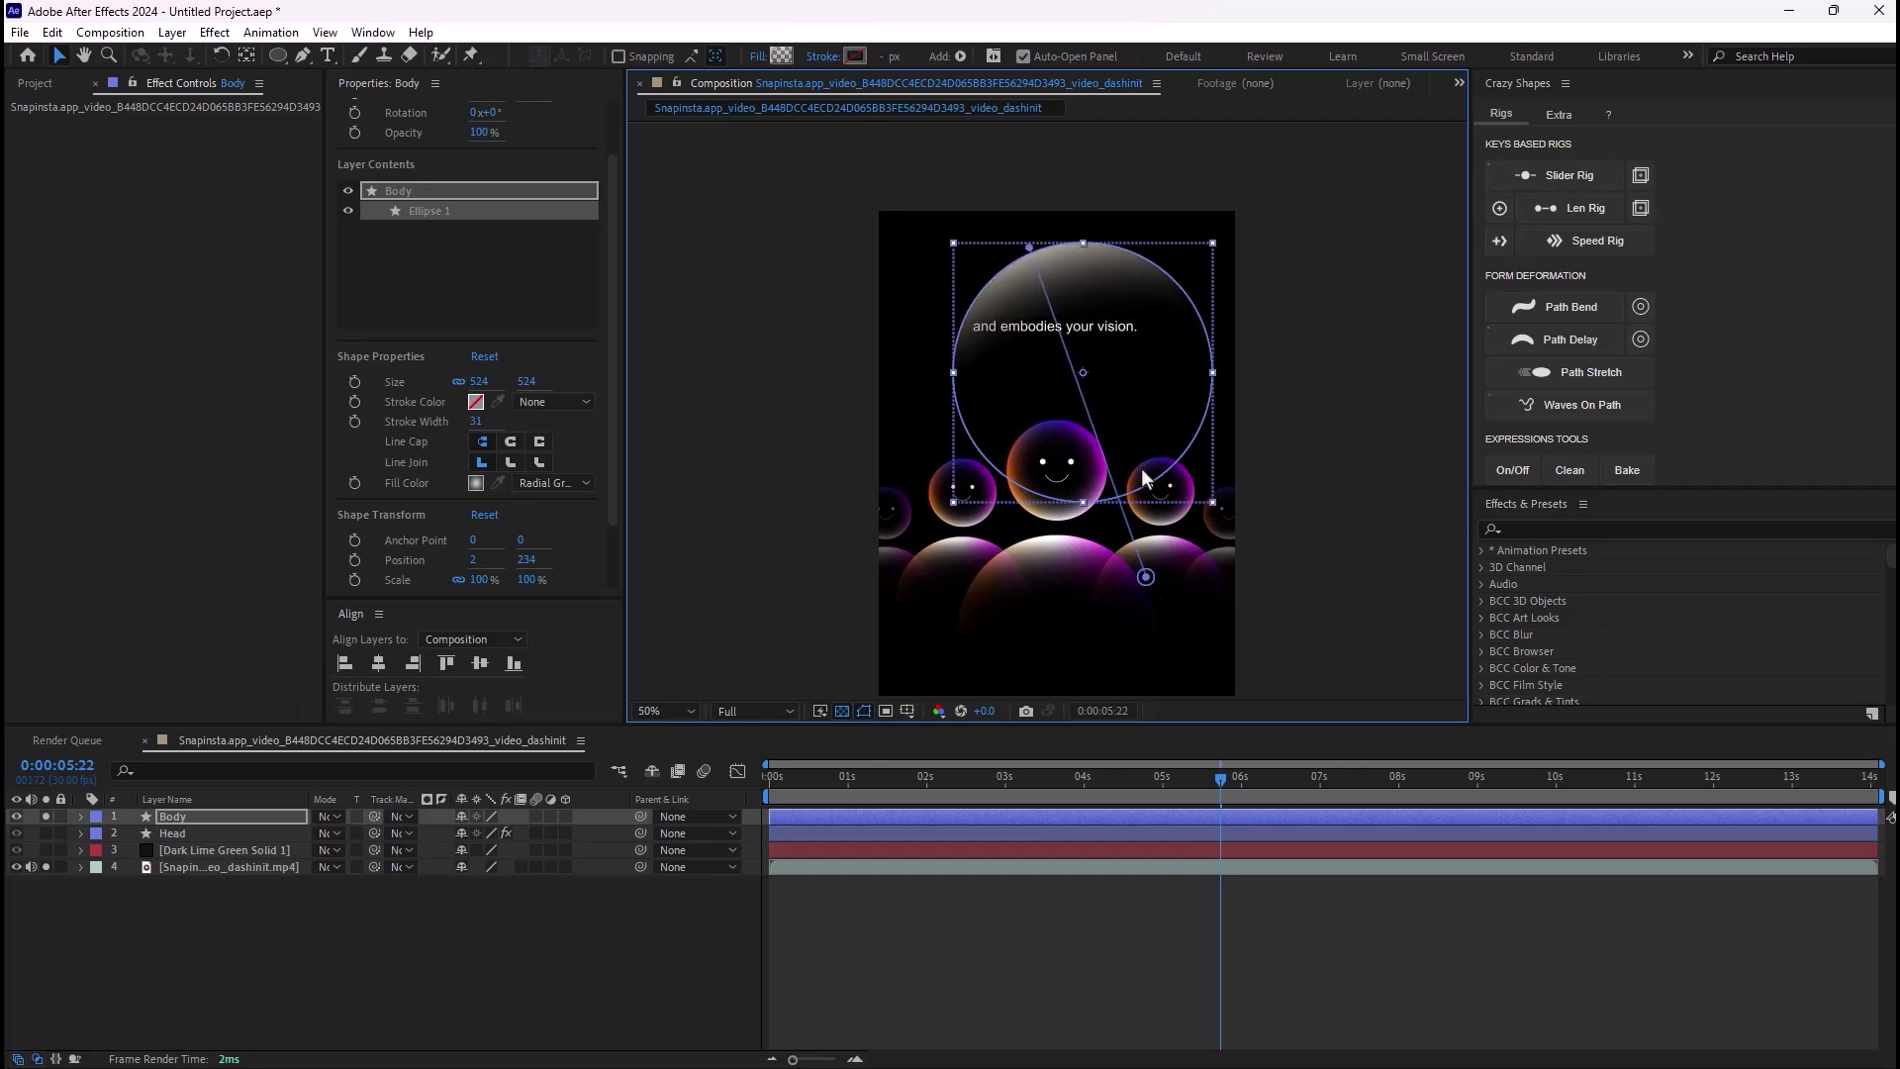
{"action": "left_click_drag", "start_coordinate": [1145, 576], "coordinate": [1114, 487]}
{"action": "left_click_drag", "start_coordinate": [1033, 251], "coordinate": [1036, 261]}
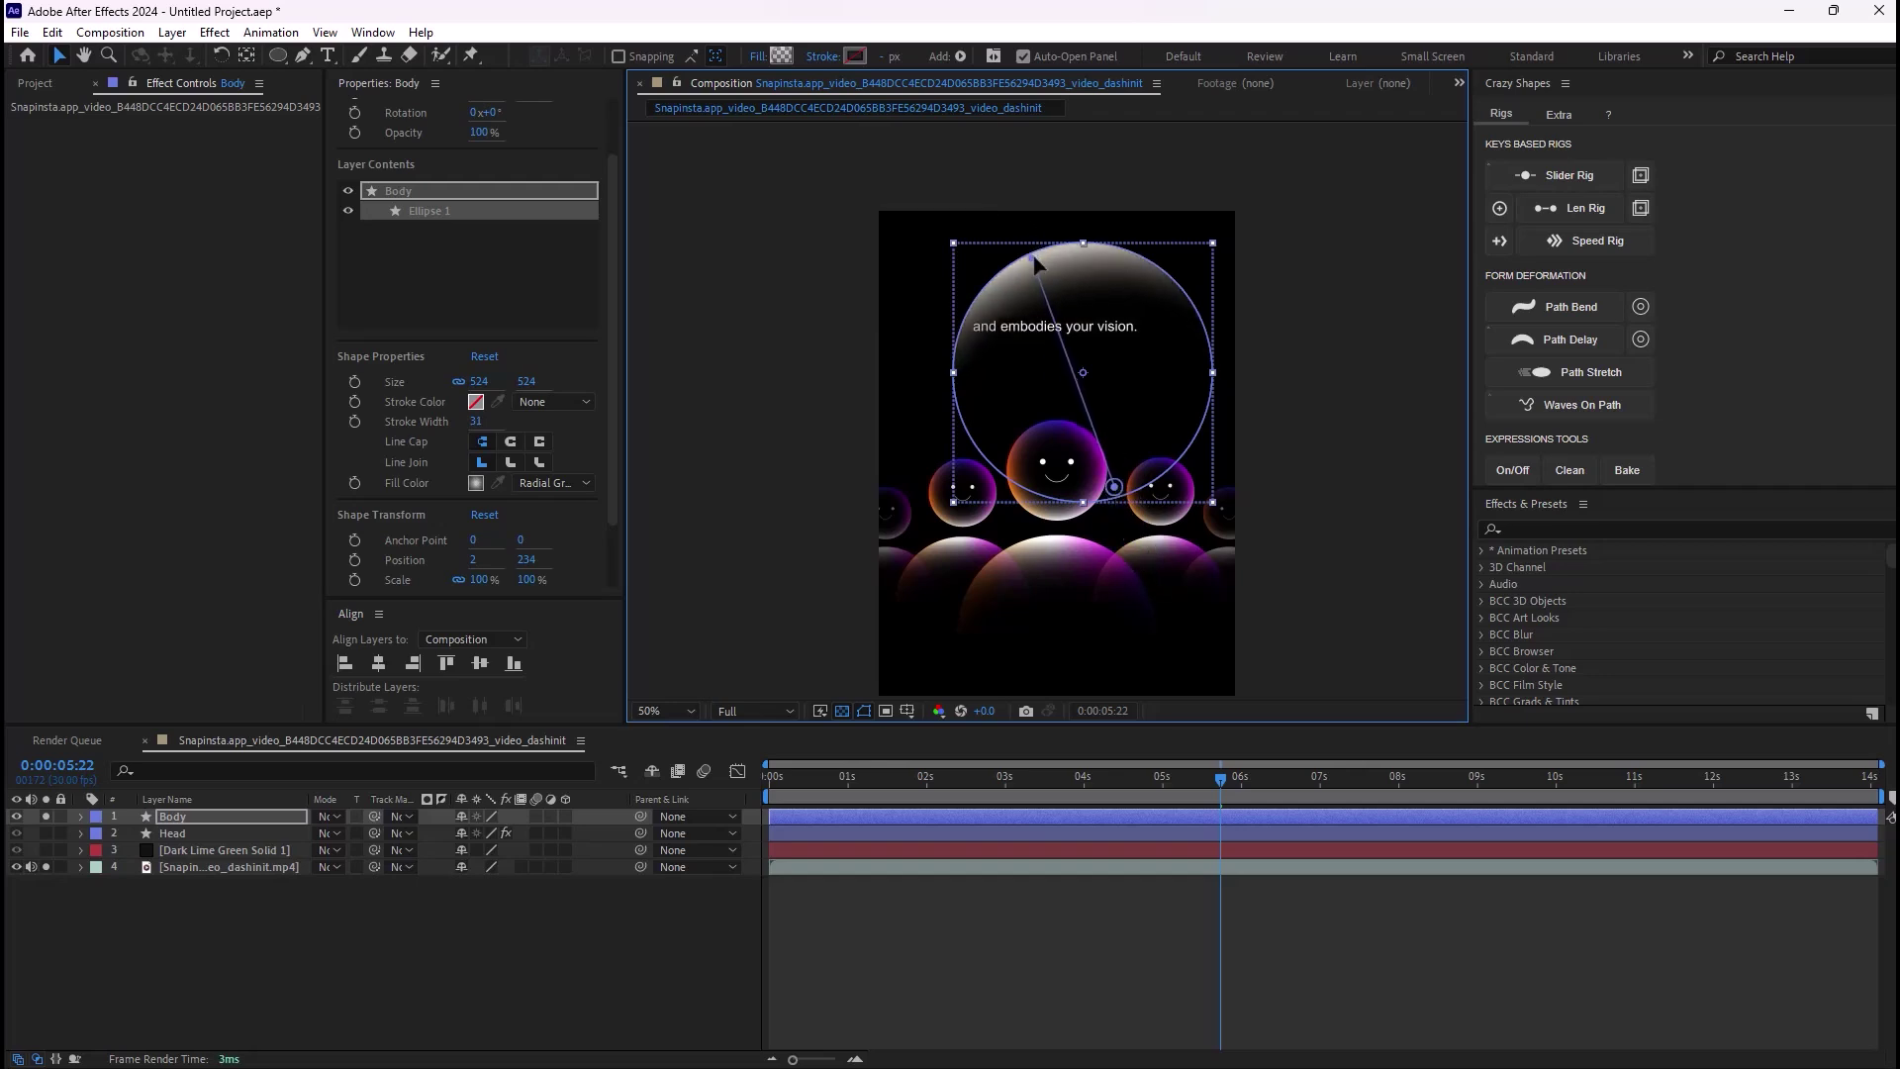
Step: Duplicate Ellipse 1 in the Body layer and recolour the copy's outer gradient stop to magenta-purple sampled from the reference character's body
{"action": "left_click", "coordinate": [81, 817]}
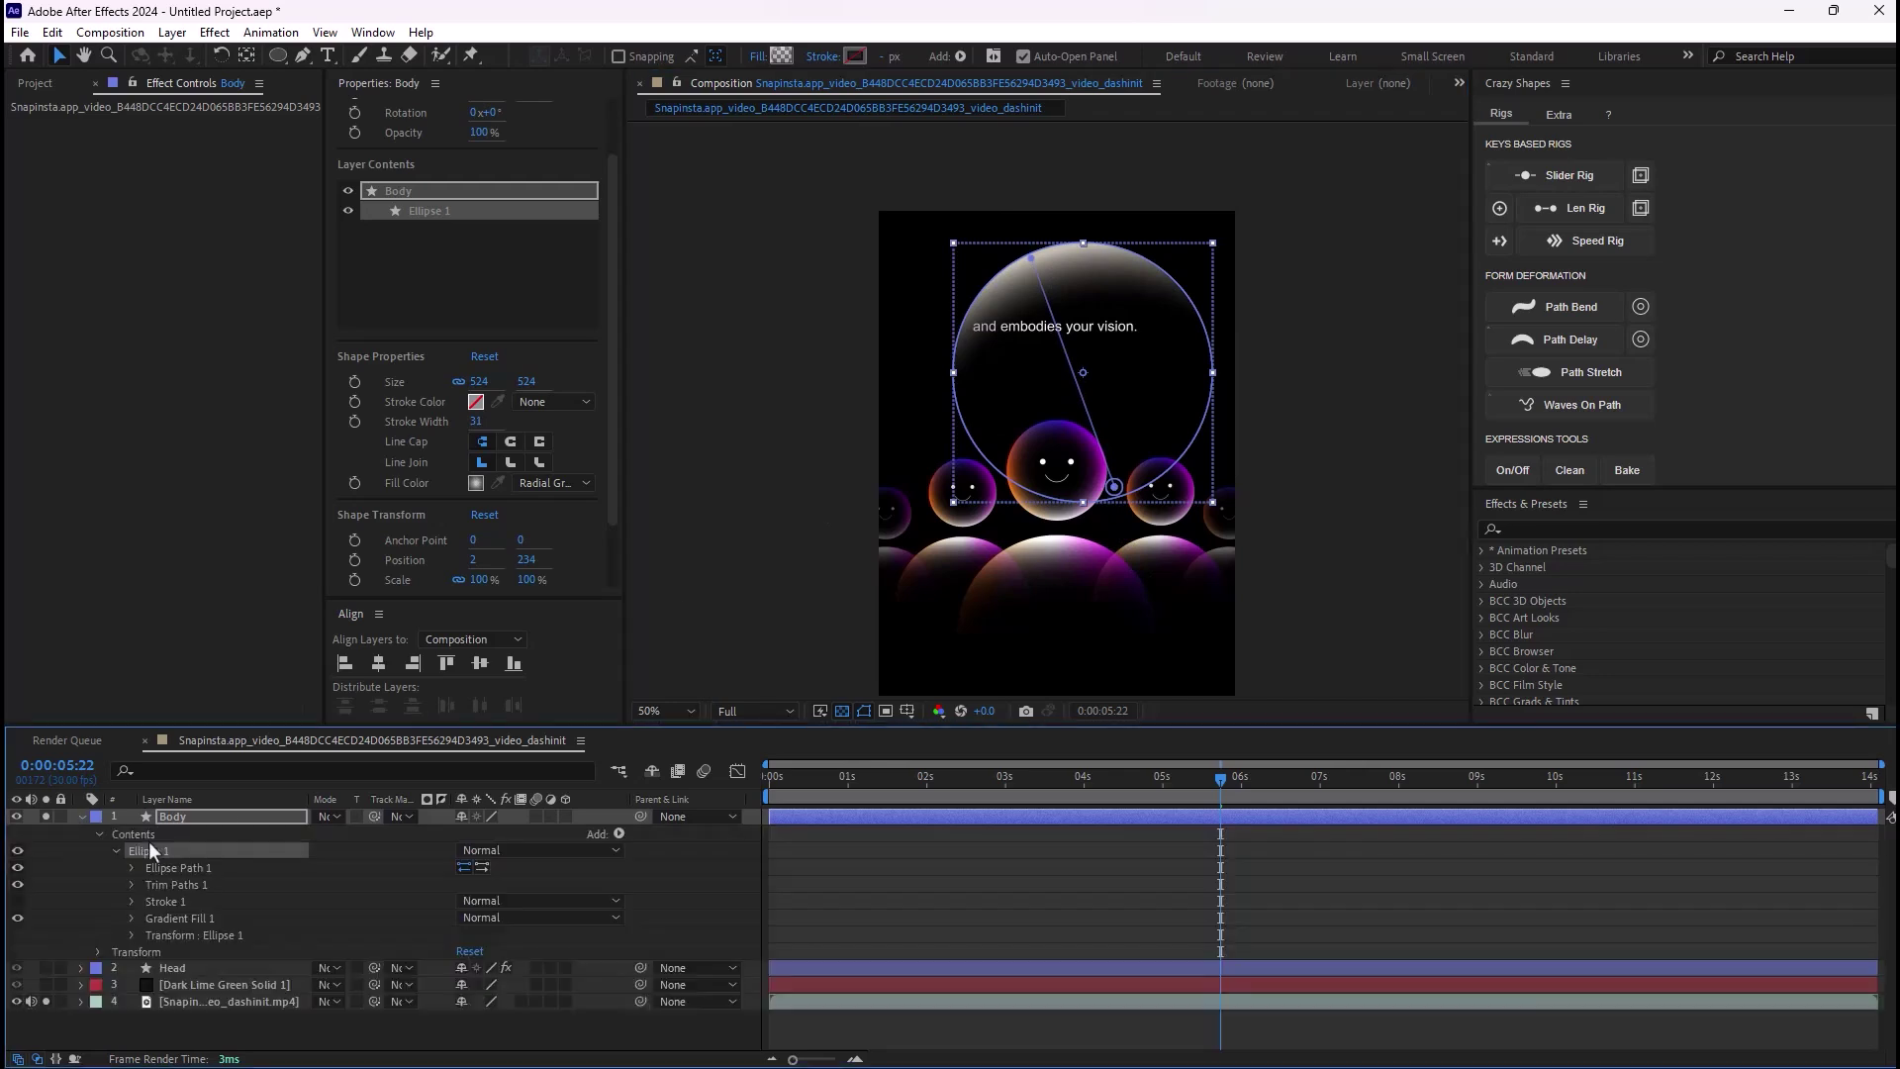
{"action": "left_click", "coordinate": [115, 851]}
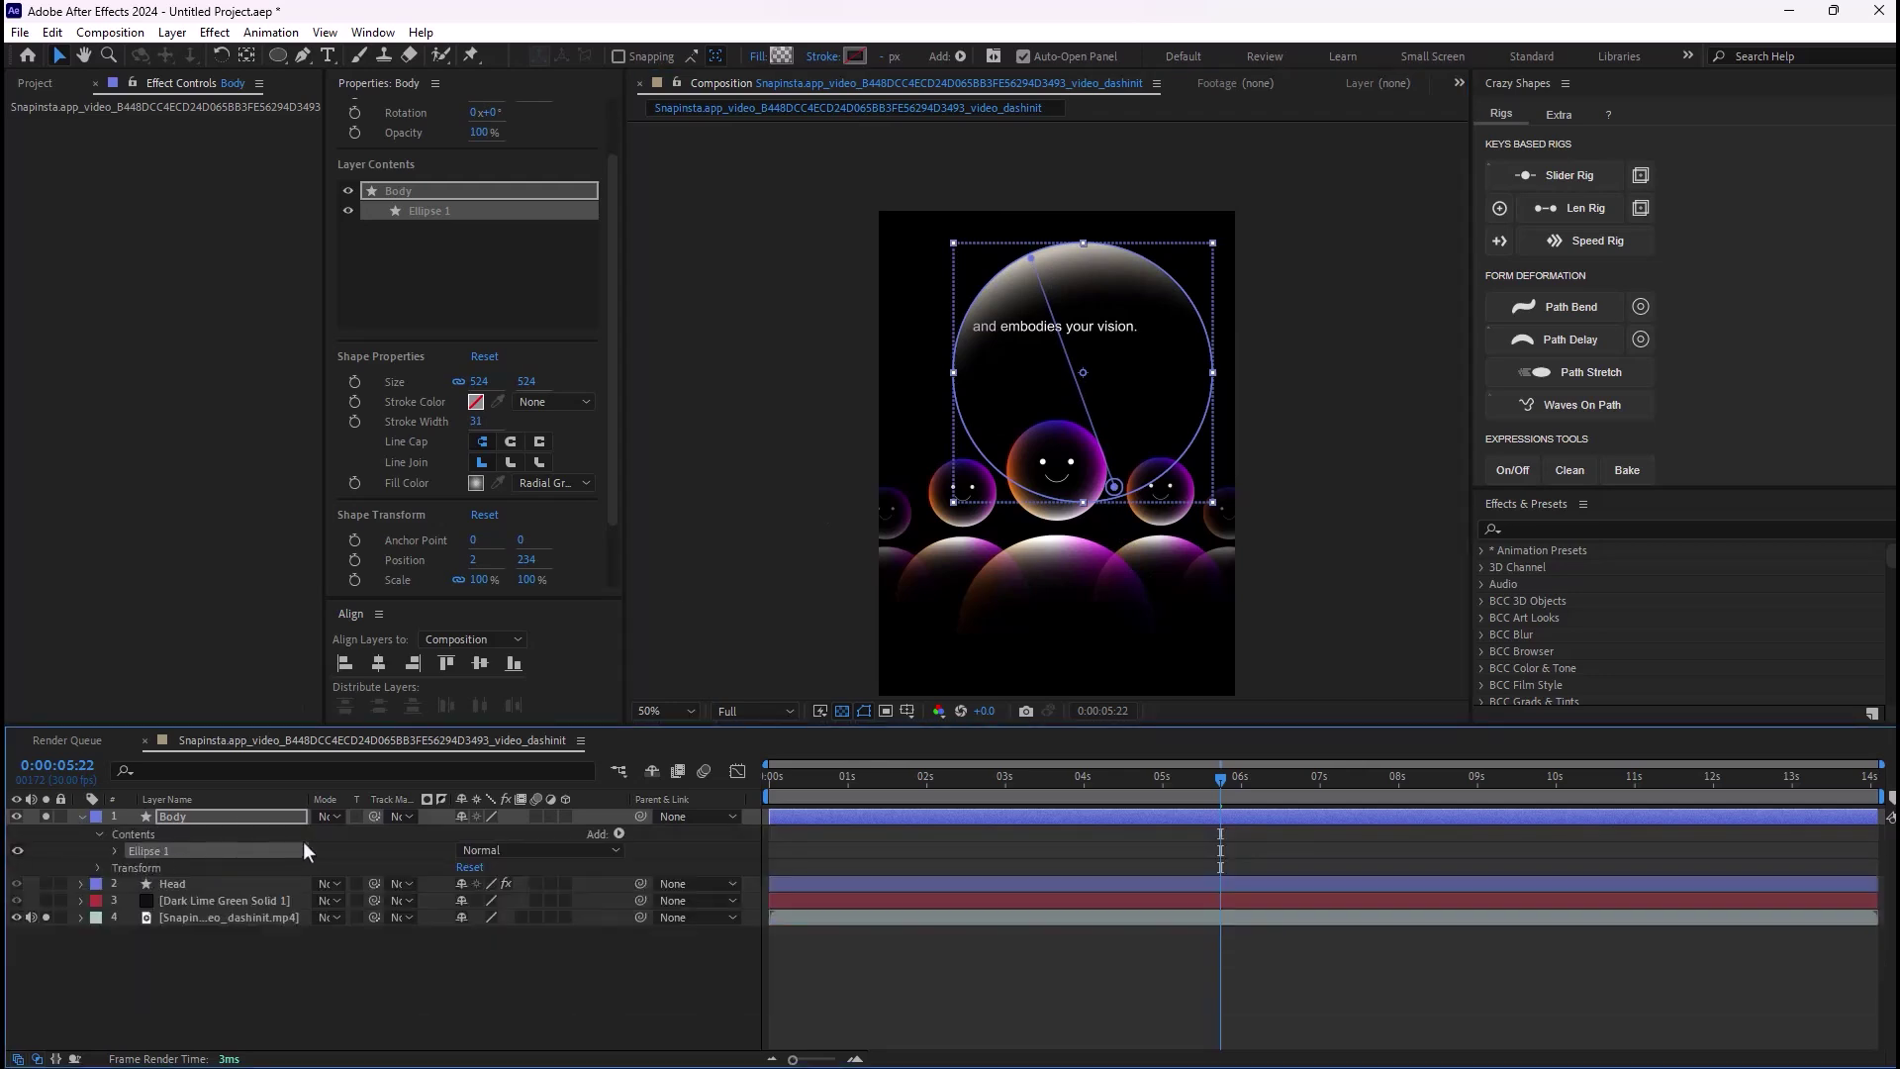
{"action": "key", "text": "ctrl+d"}
{"action": "left_click", "coordinate": [782, 56]}
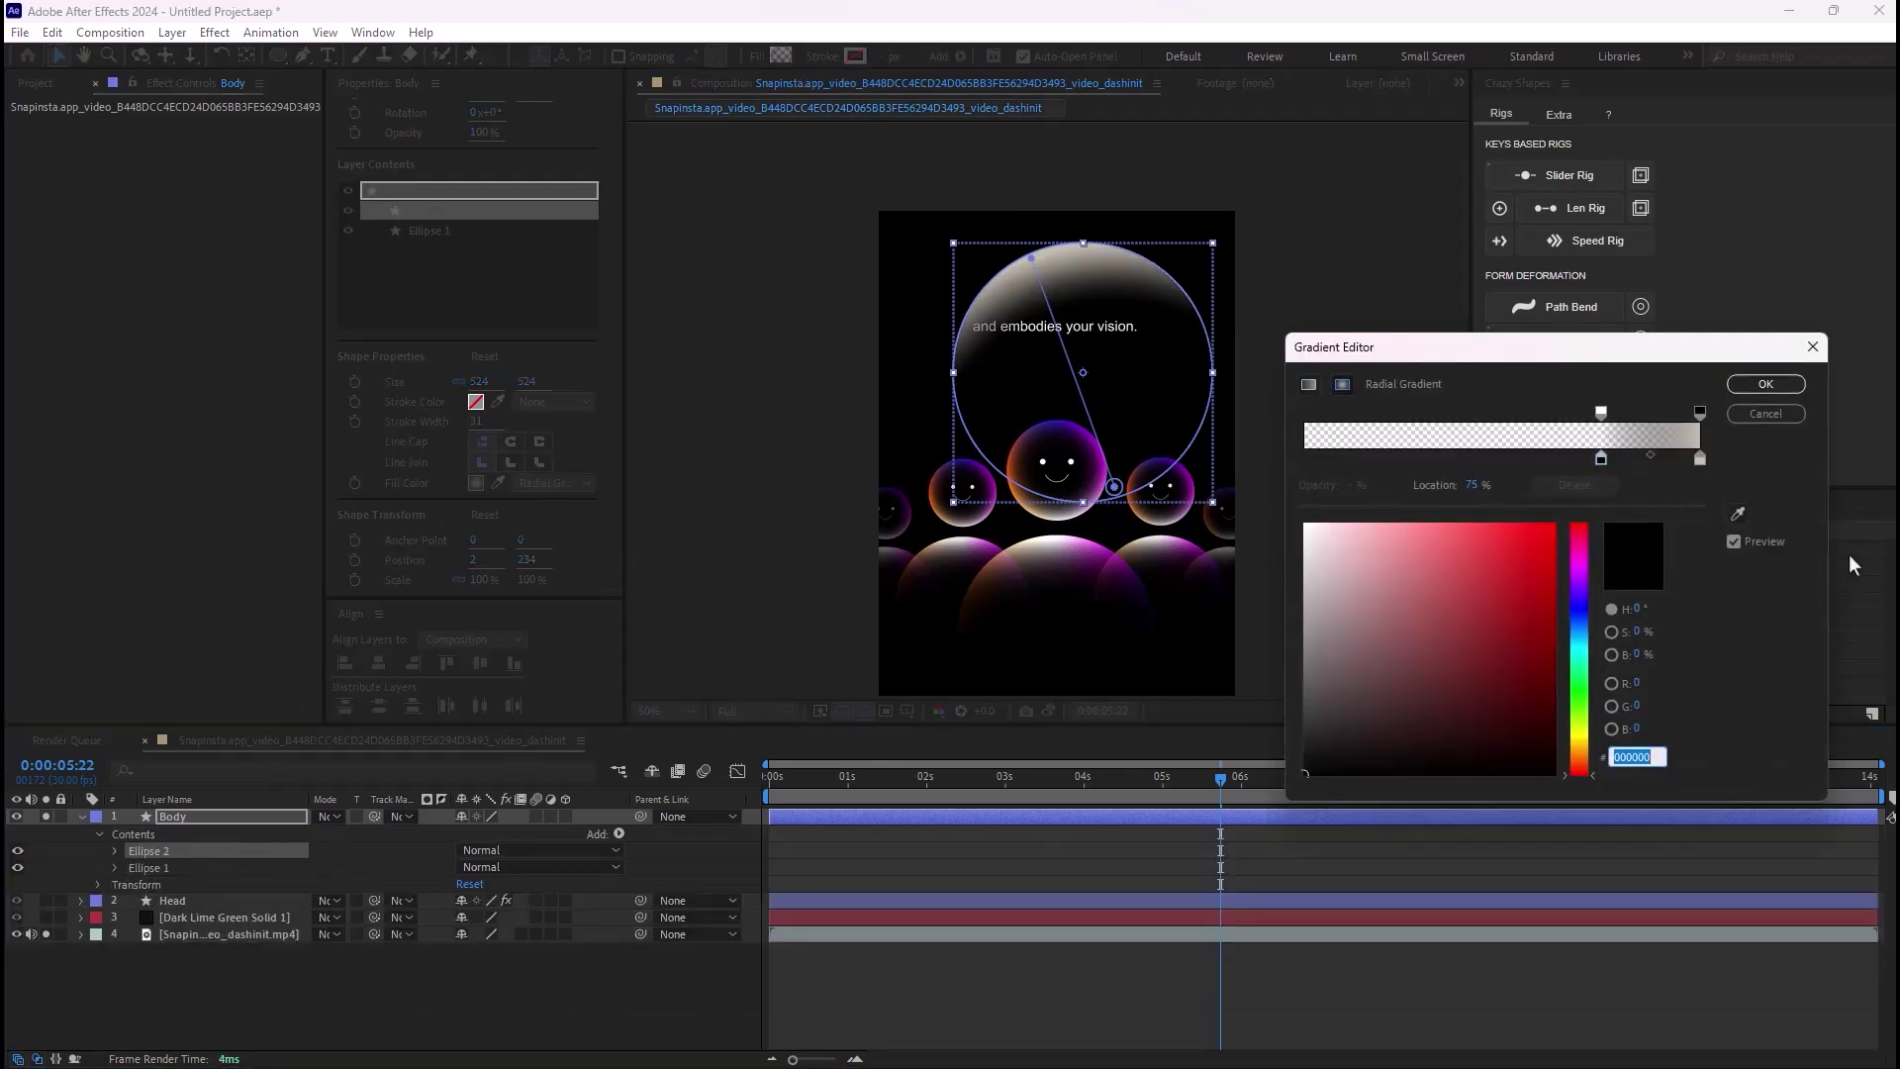
{"action": "left_click", "coordinate": [1700, 458]}
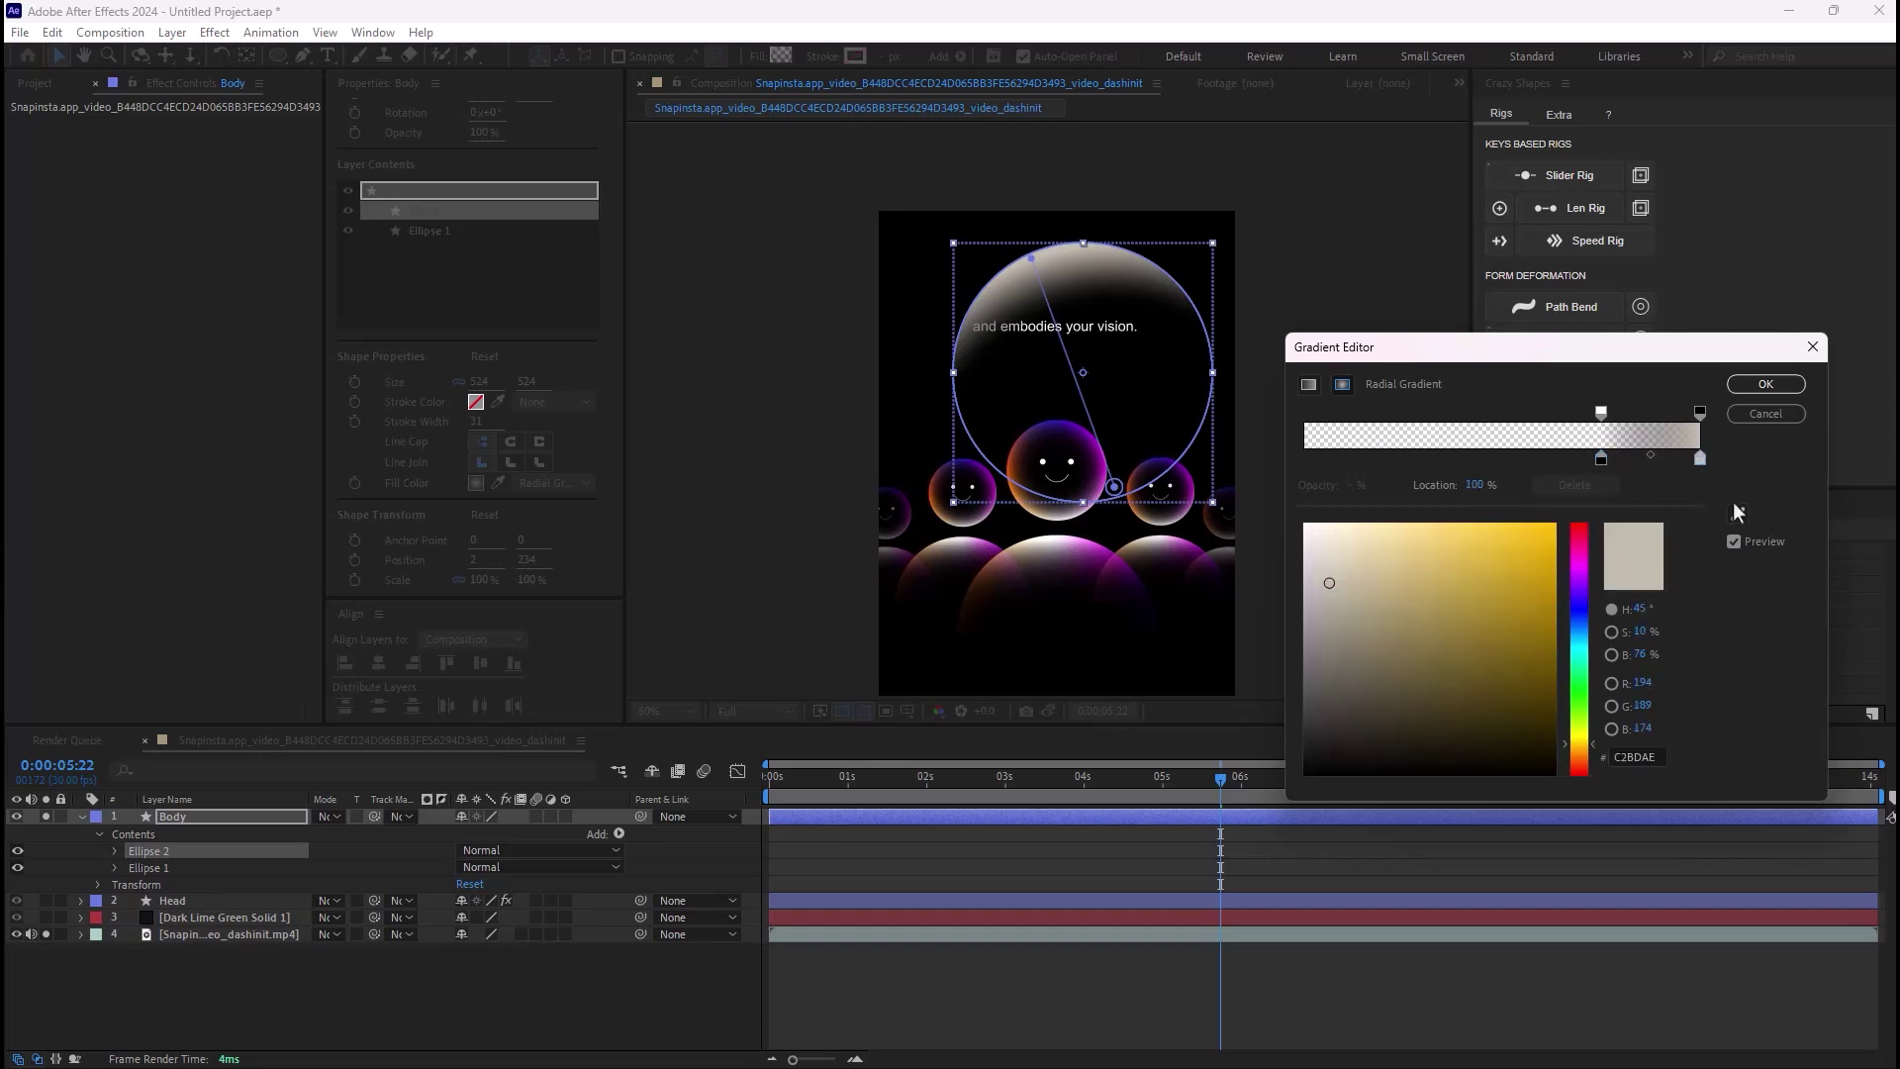
{"action": "left_click", "coordinate": [1737, 513]}
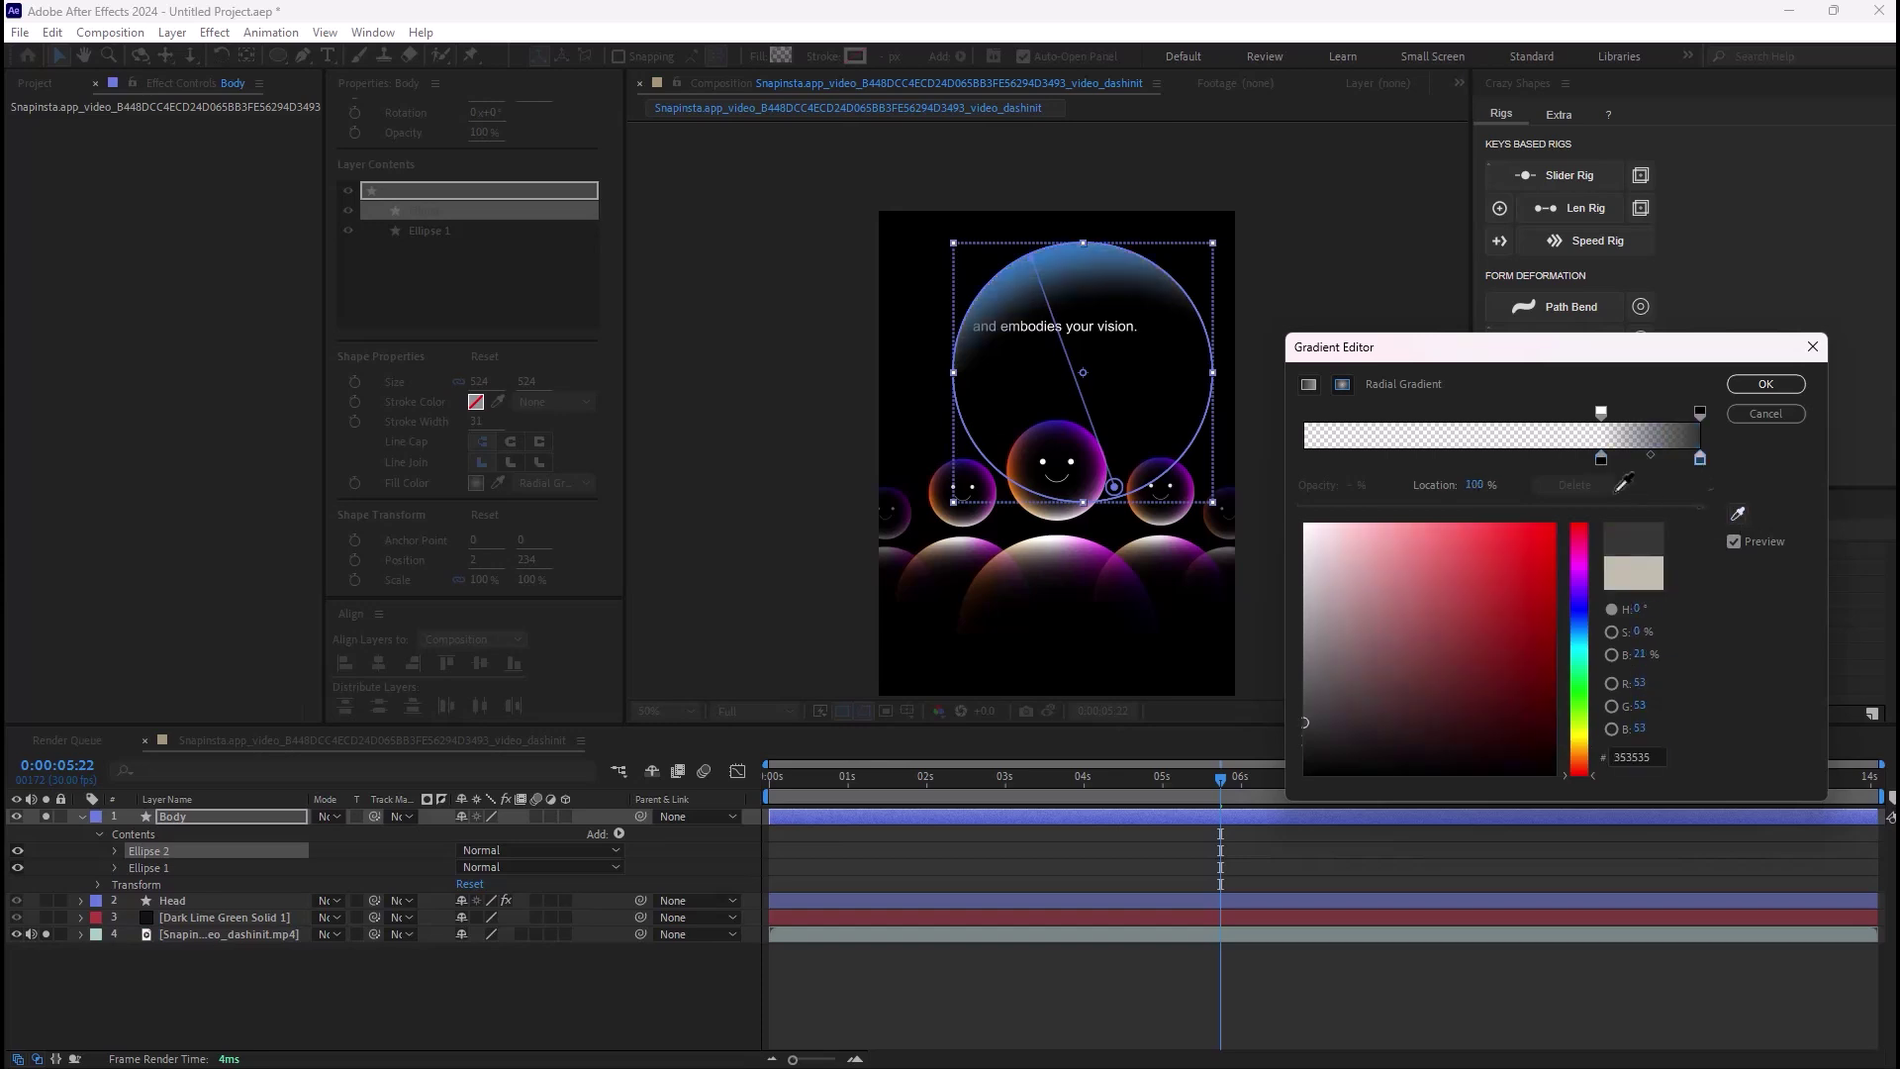
{"action": "left_click", "coordinate": [1115, 556]}
{"action": "left_click", "coordinate": [1764, 384]}
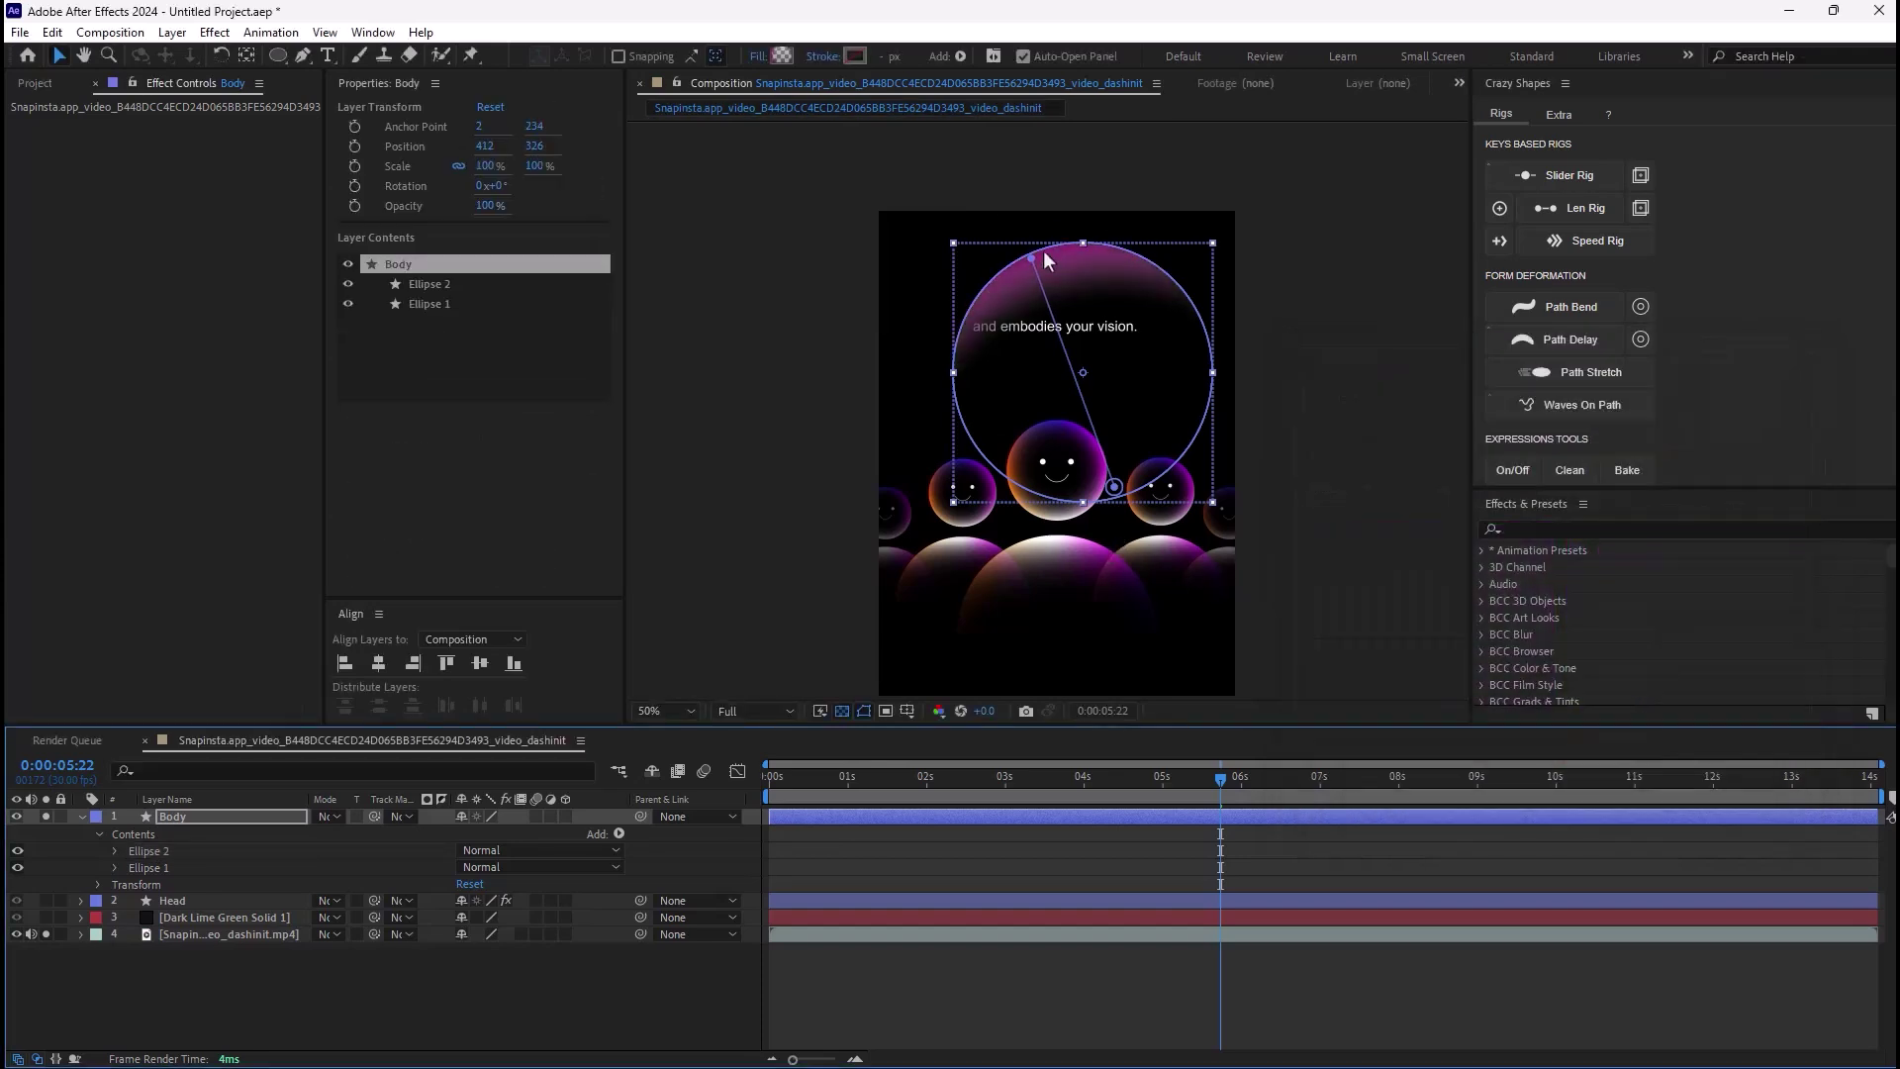
Step: Reposition the purple gradient's start and end points so its colour covers the half-circle's upper-right rim
{"action": "left_click_drag", "start_coordinate": [1101, 284], "coordinate": [1165, 330]}
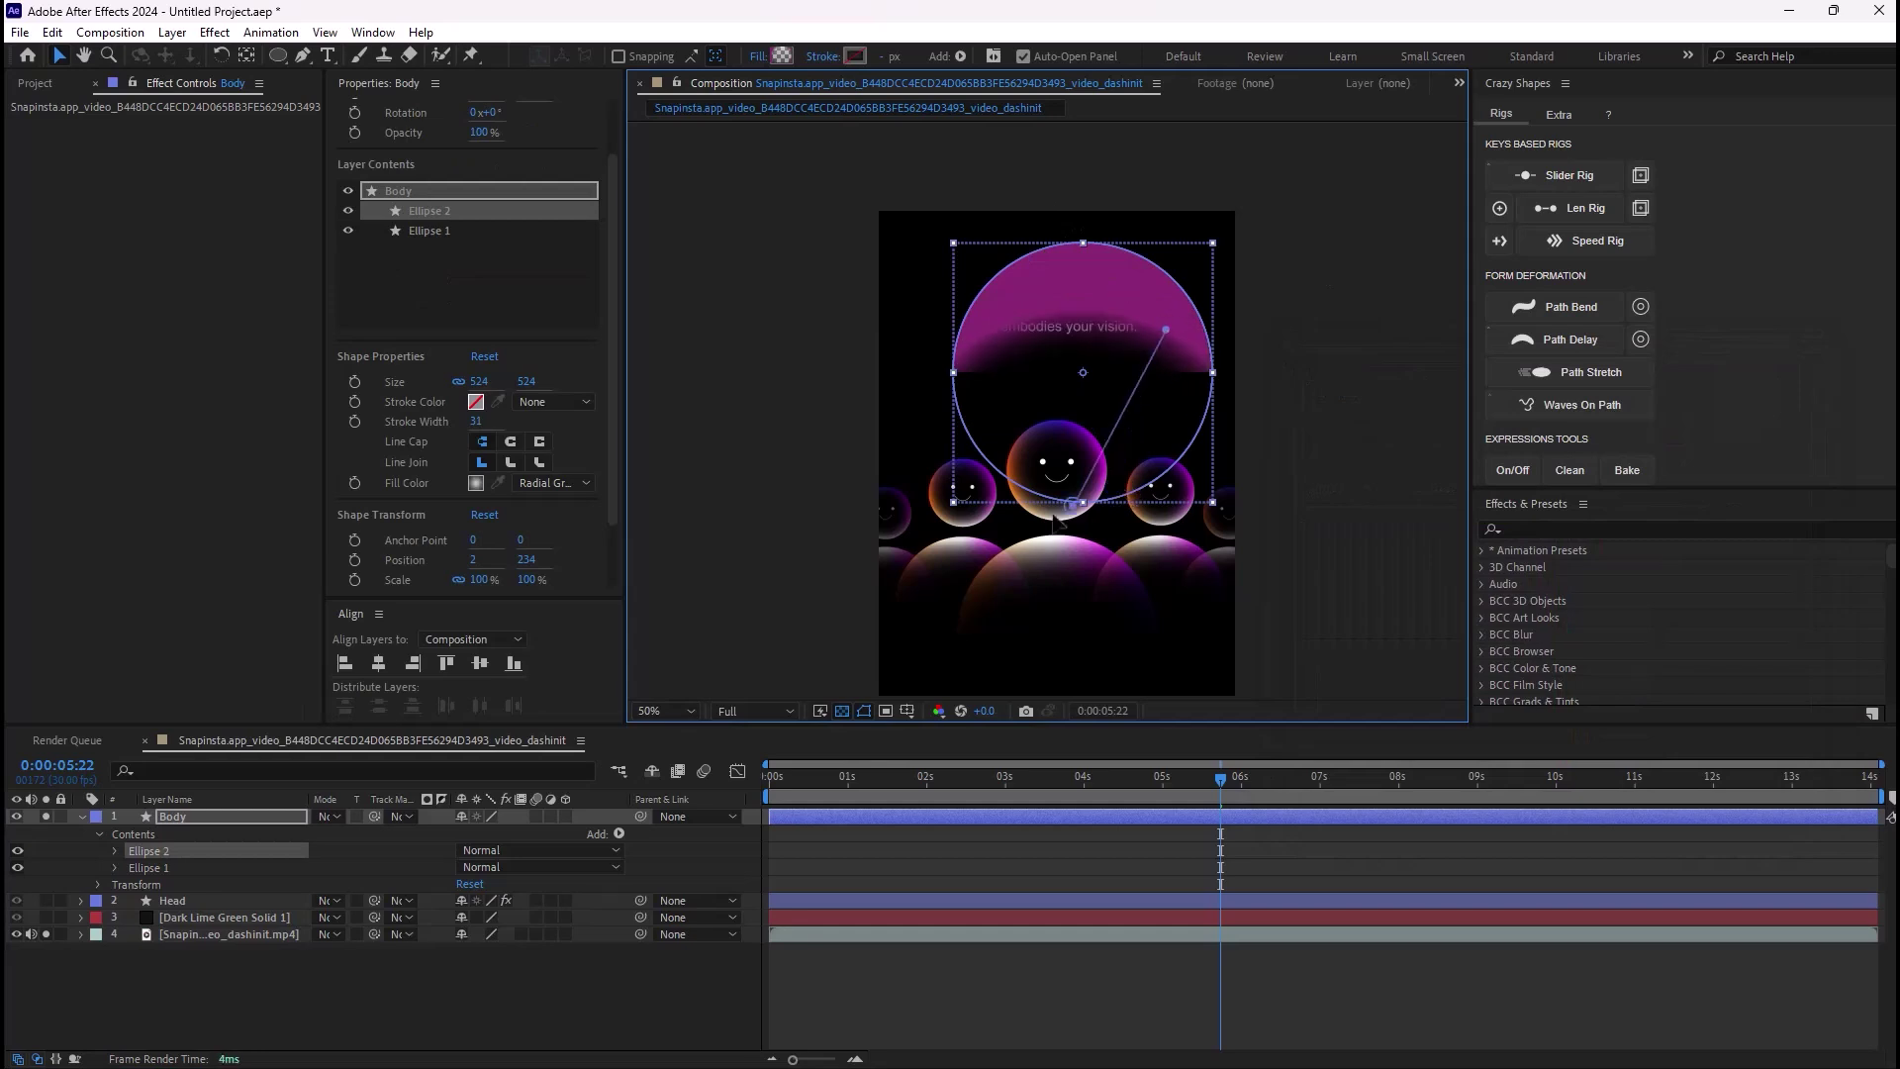
{"action": "left_click_drag", "start_coordinate": [1114, 487], "coordinate": [953, 588]}
{"action": "left_click_drag", "start_coordinate": [1166, 330], "coordinate": [1245, 357]}
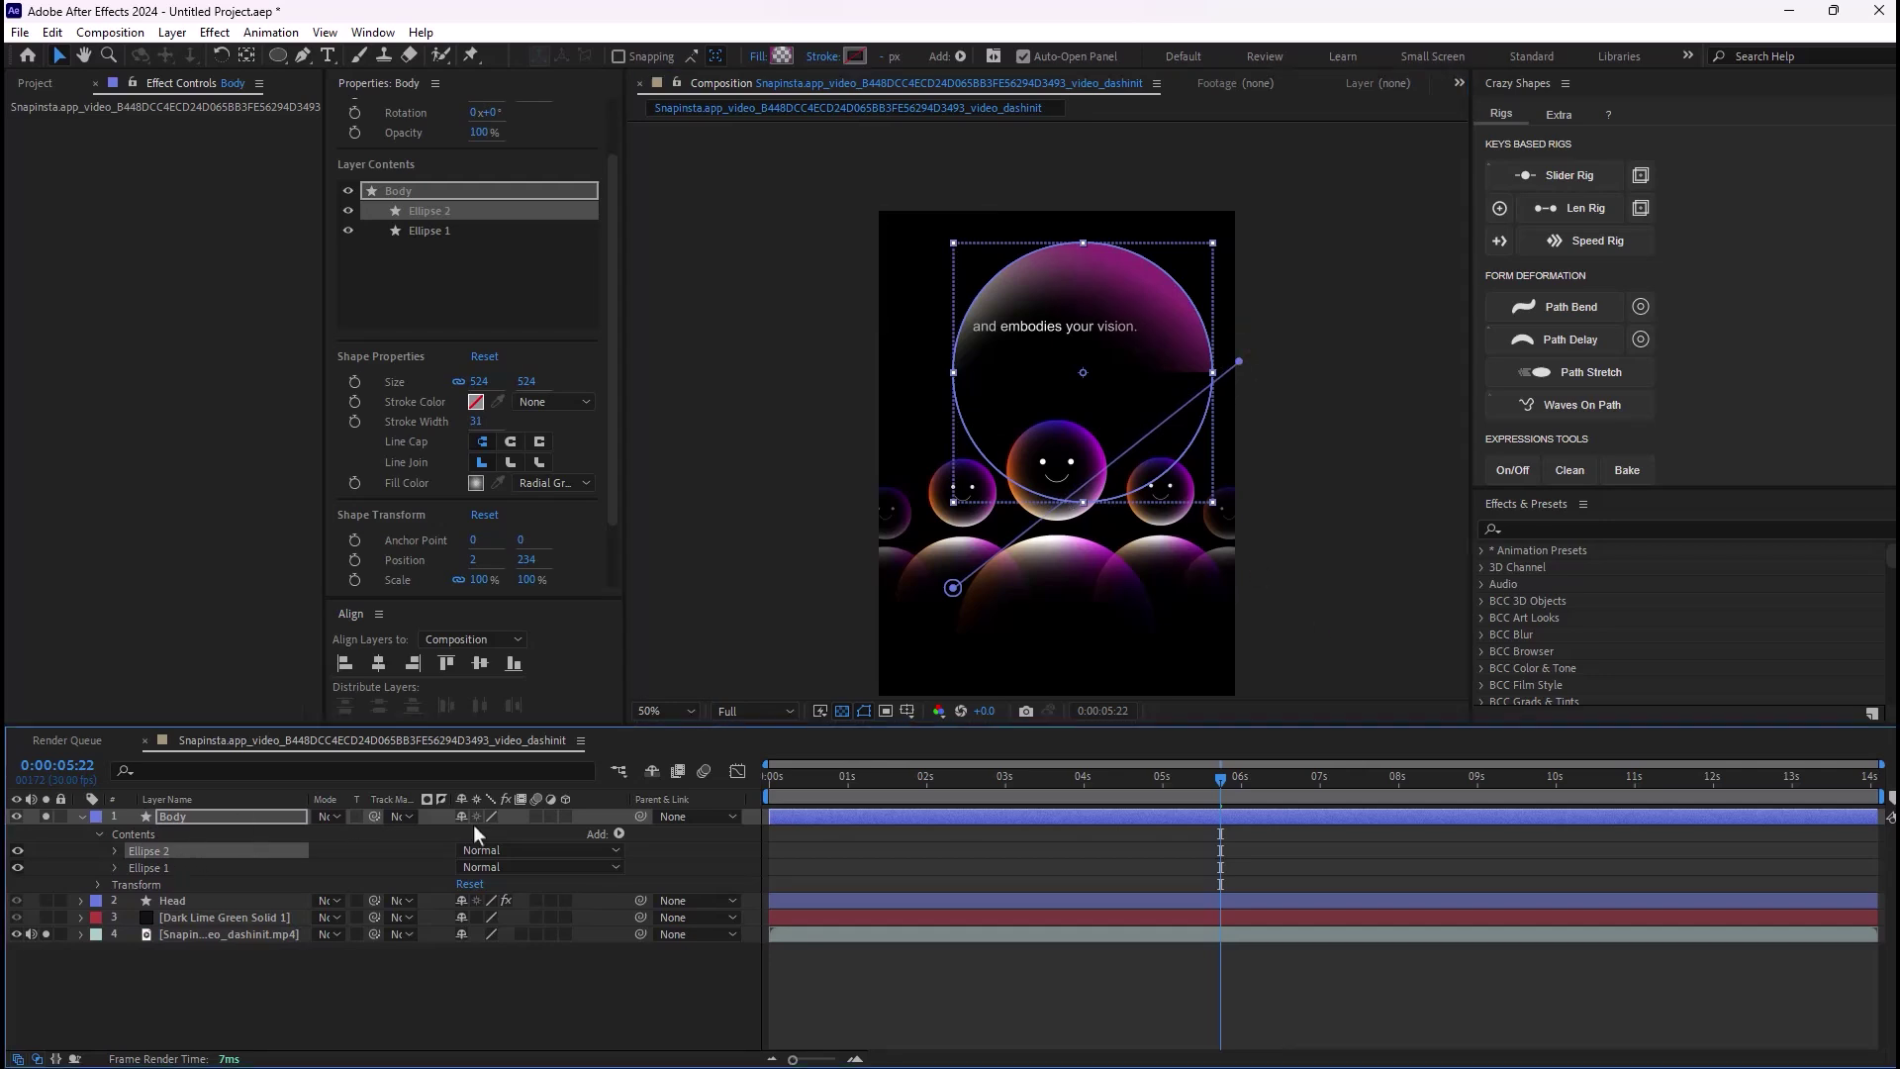
Step: Duplicate Ellipse 2 and recolour the copy's outer gradient stop to orange-brown 8D4B16
{"action": "key", "text": "ctrl+d"}
{"action": "left_click", "coordinate": [782, 56]}
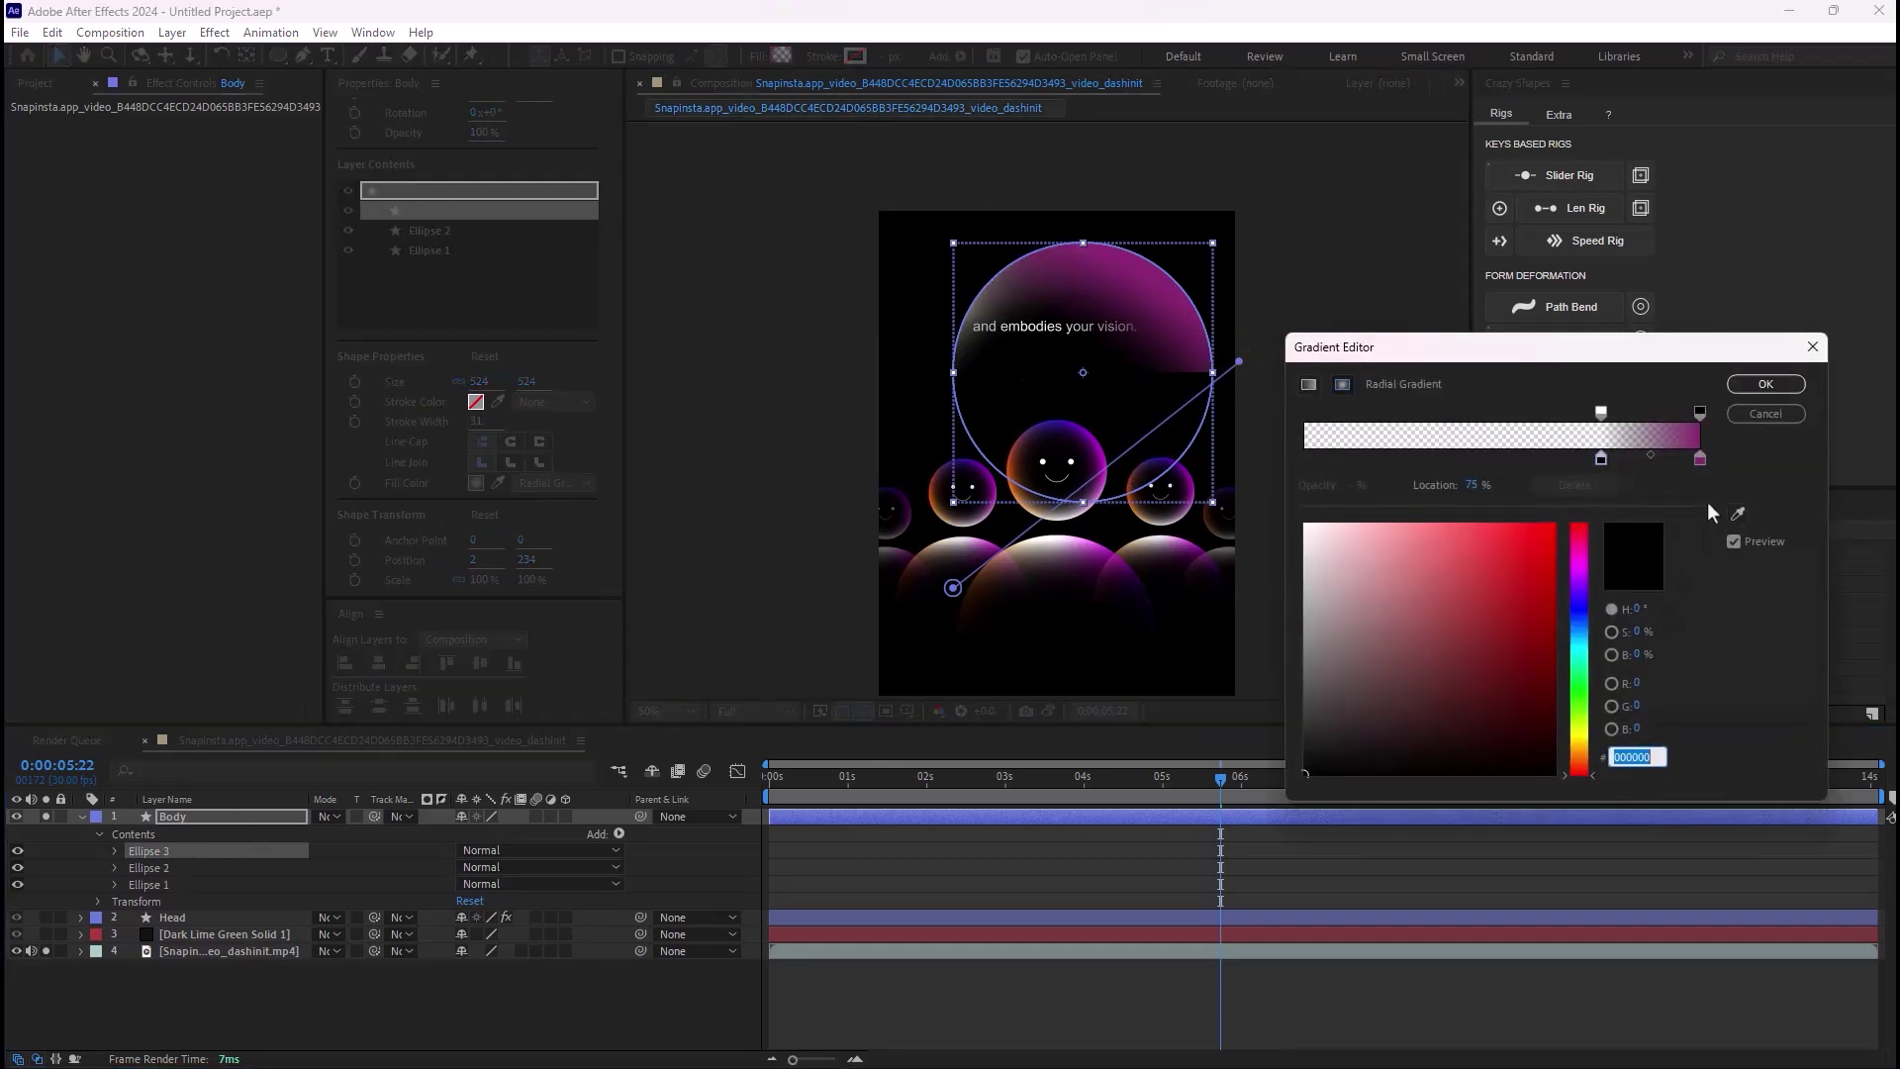
{"action": "left_click", "coordinate": [1700, 457]}
{"action": "left_click", "coordinate": [1737, 513]}
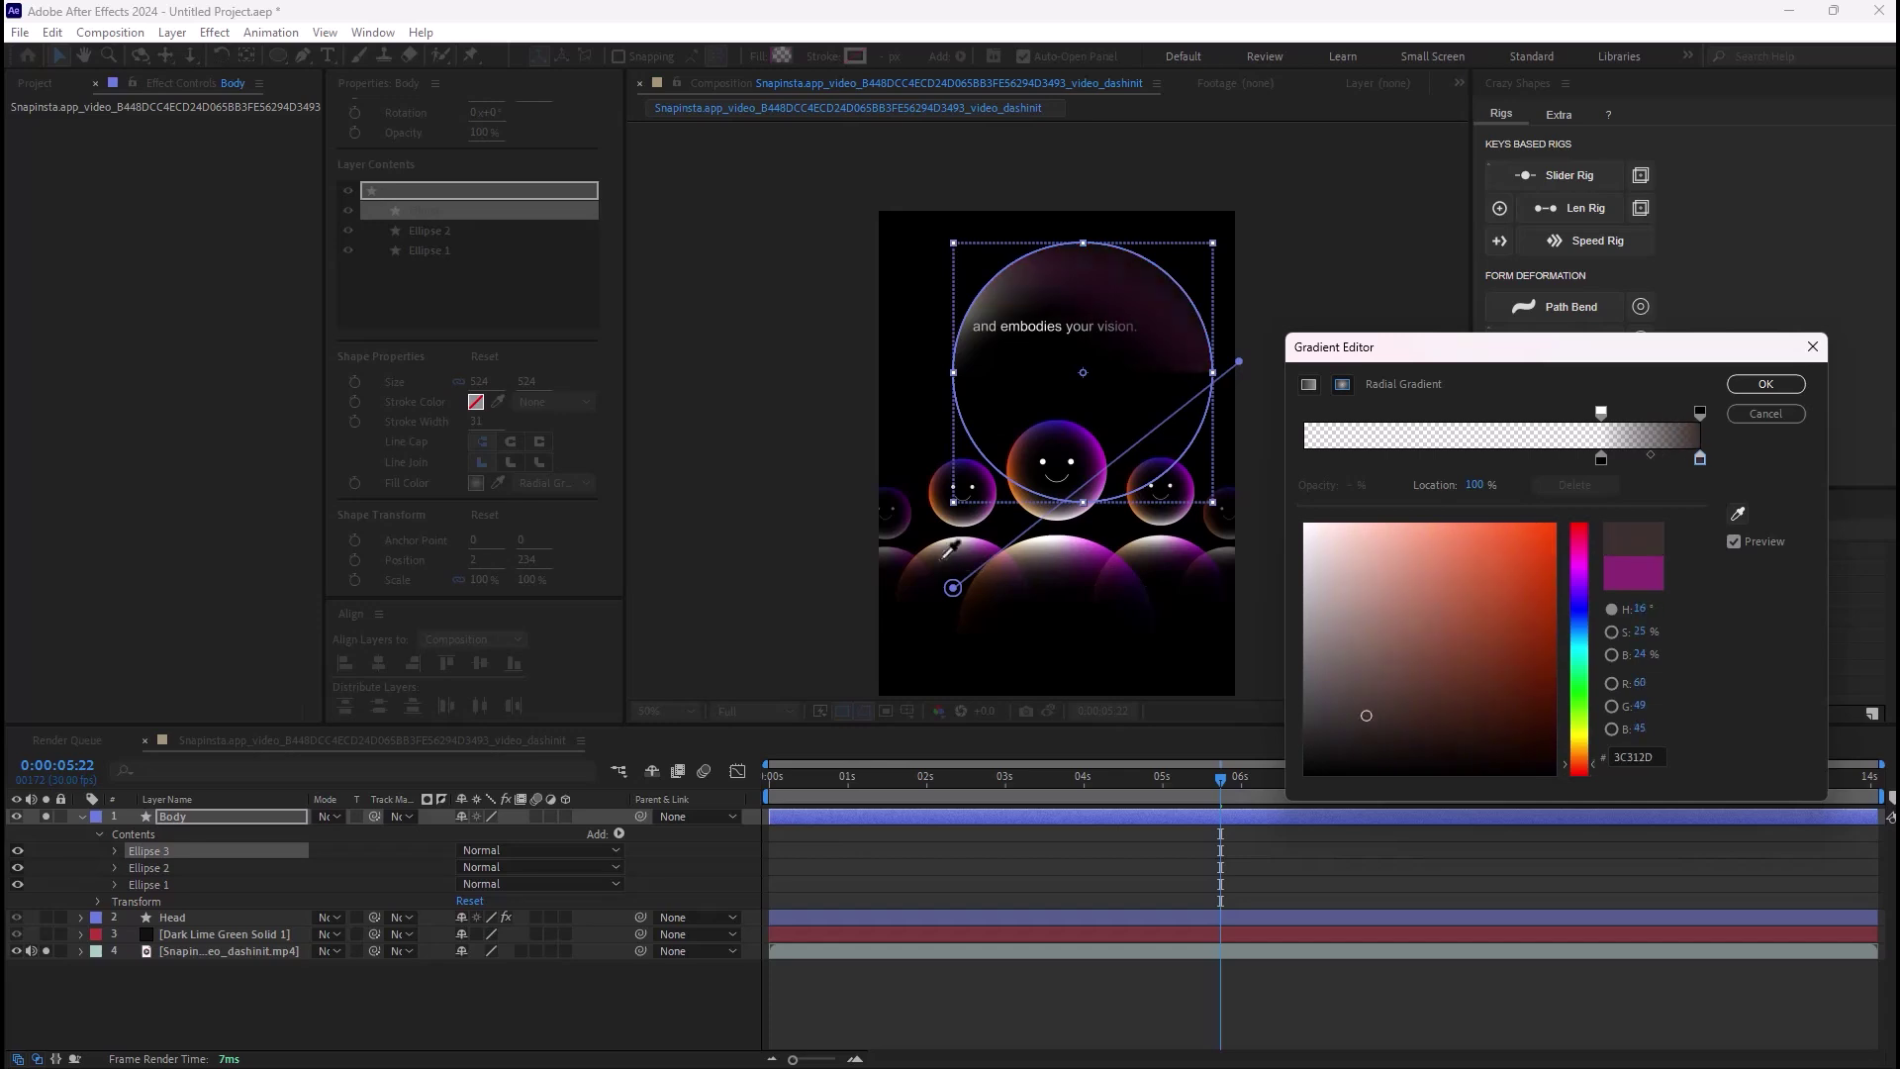
{"action": "left_click", "coordinate": [1516, 635]}
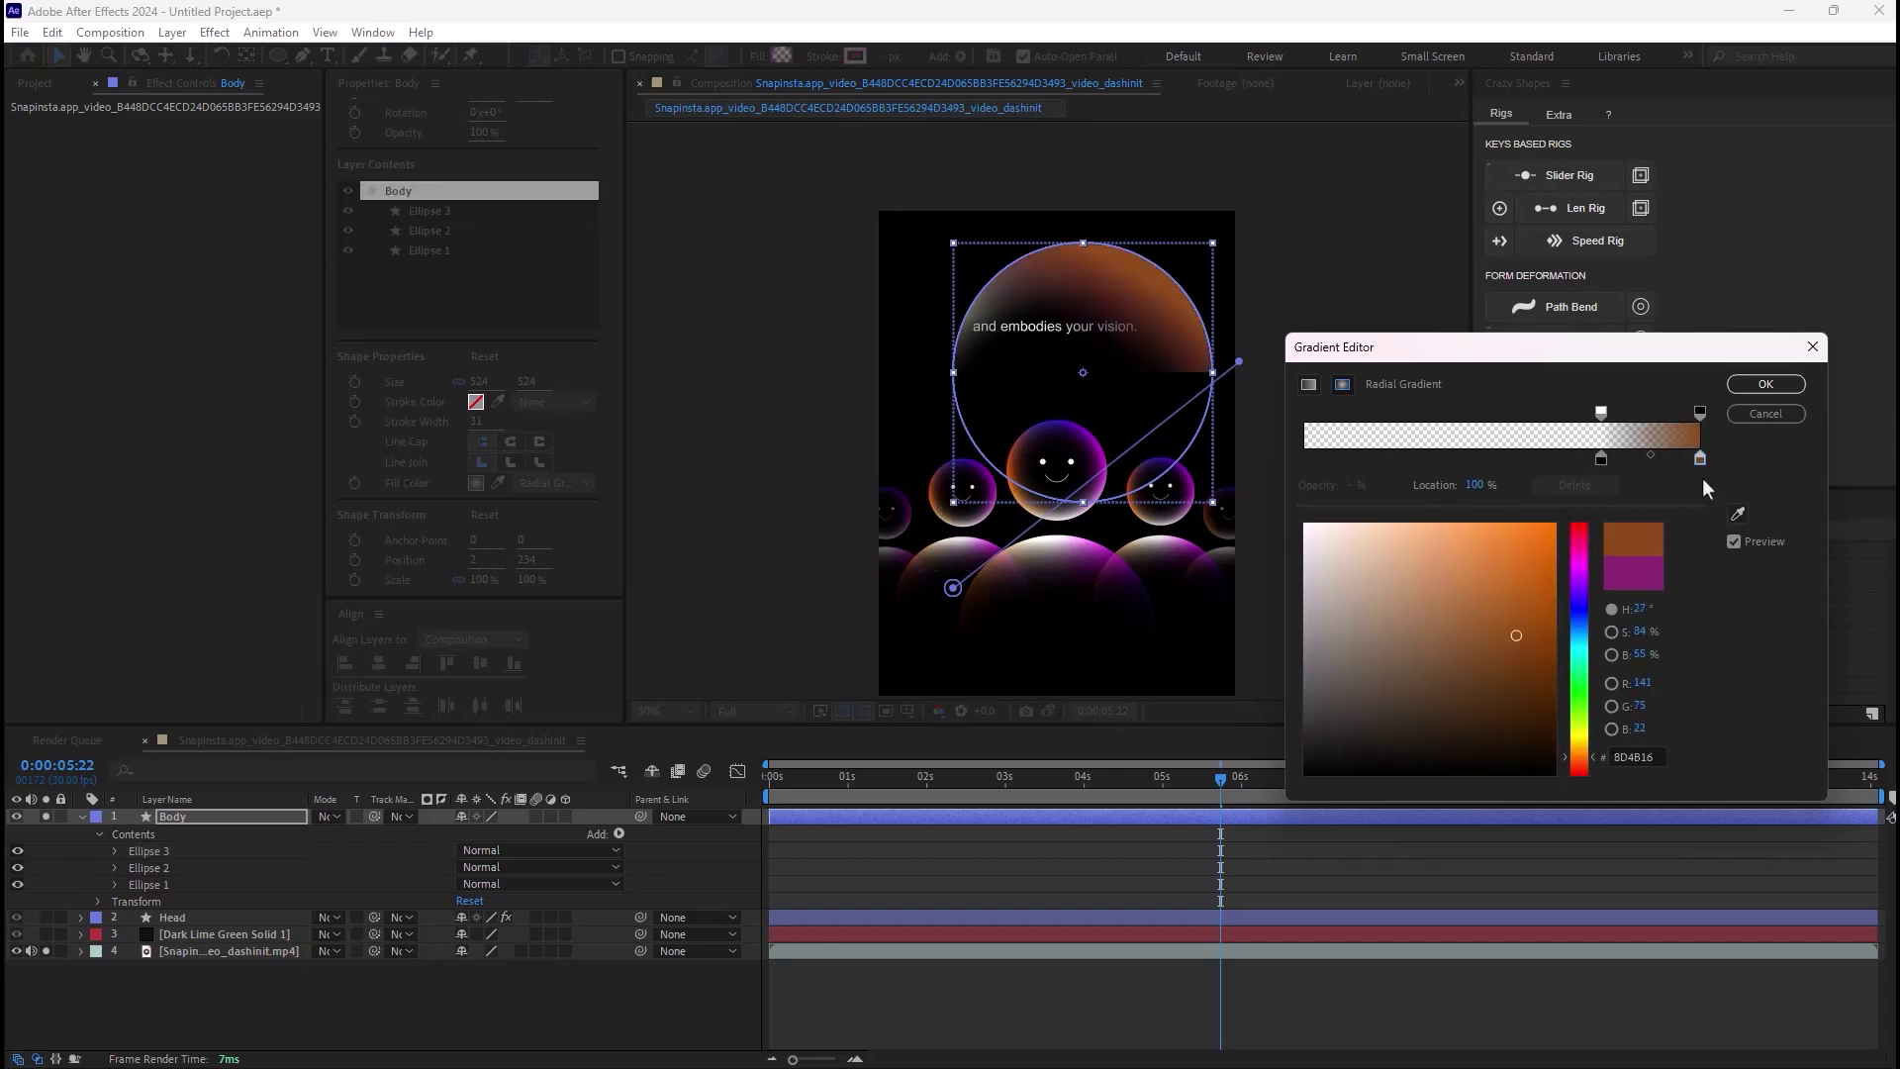
{"action": "left_click", "coordinate": [1778, 393]}
Step: Aim the orange gradient at the half-circle's left rim and place Ellipse 3 beneath Ellipse 2 and Ellipse 1
{"action": "left_click", "coordinate": [953, 406]}
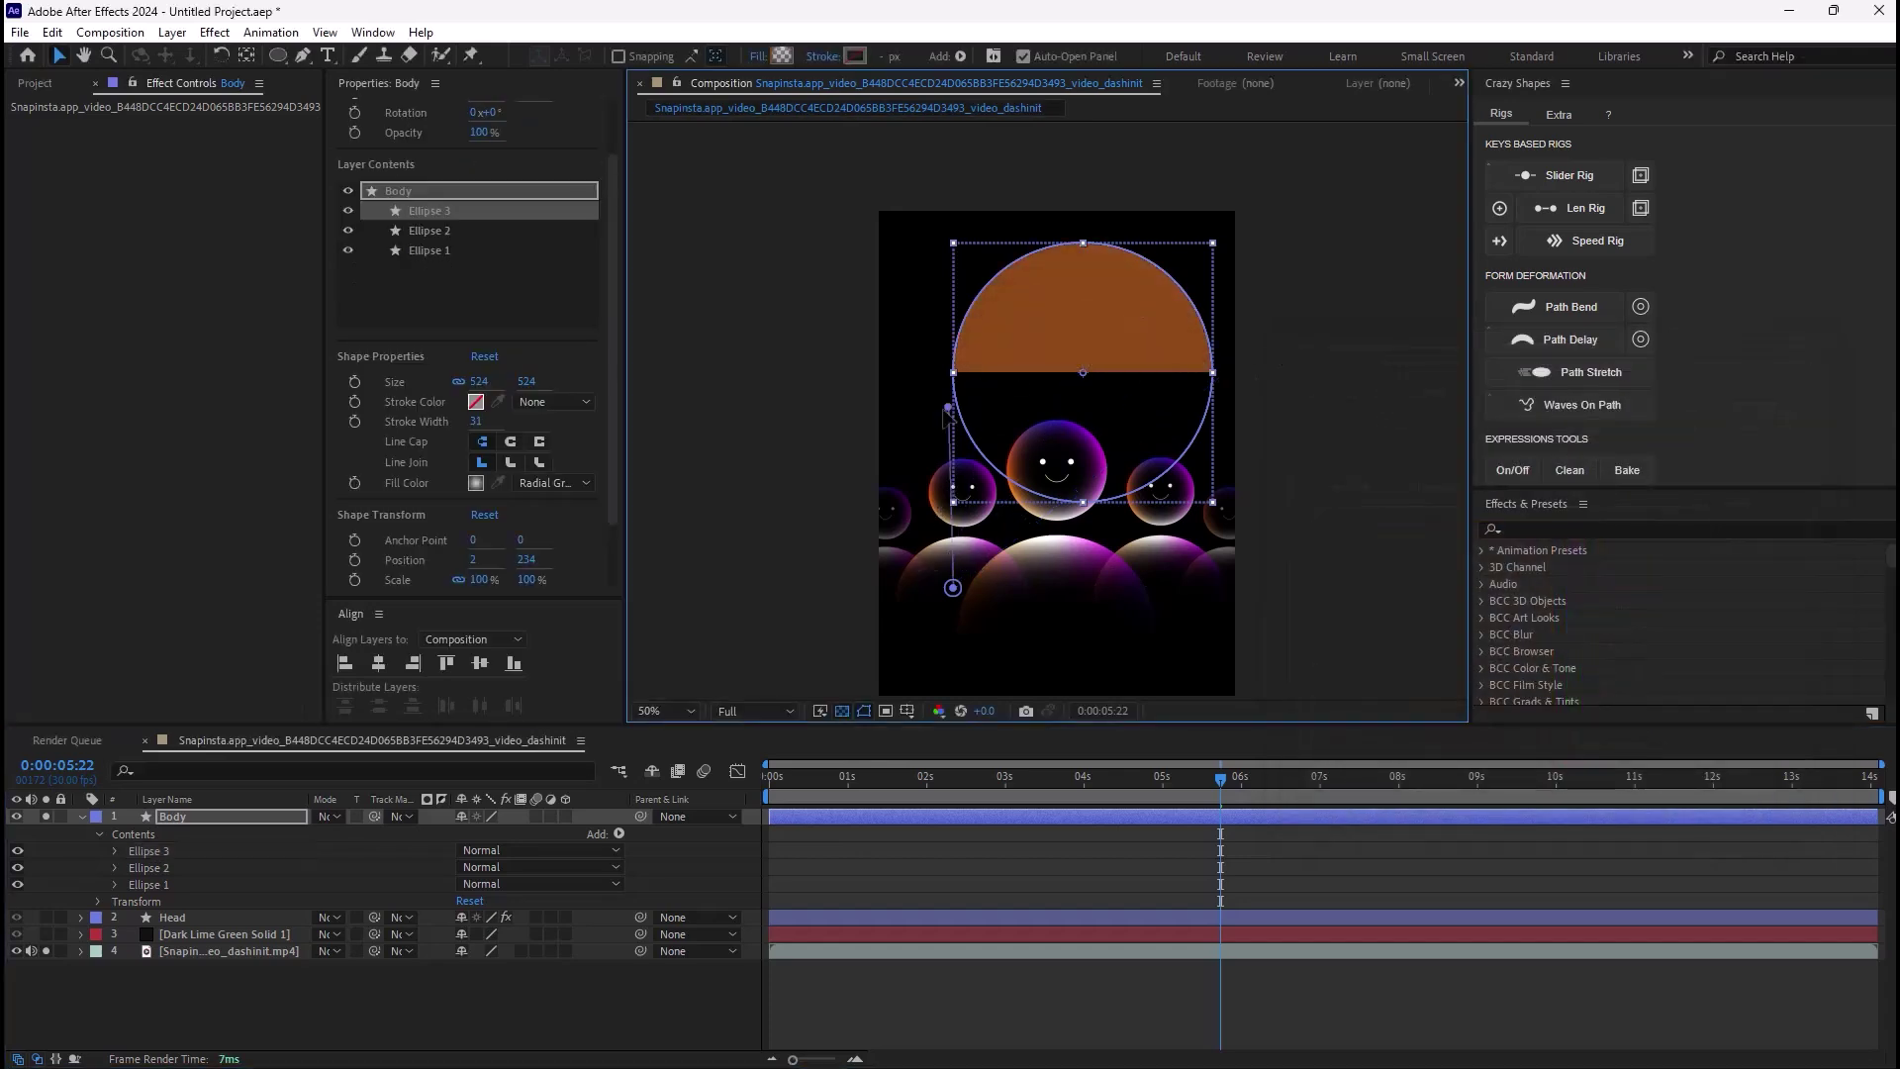
{"action": "left_click_drag", "start_coordinate": [953, 587], "coordinate": [1219, 524]}
{"action": "left_click_drag", "start_coordinate": [956, 368], "coordinate": [921, 348]}
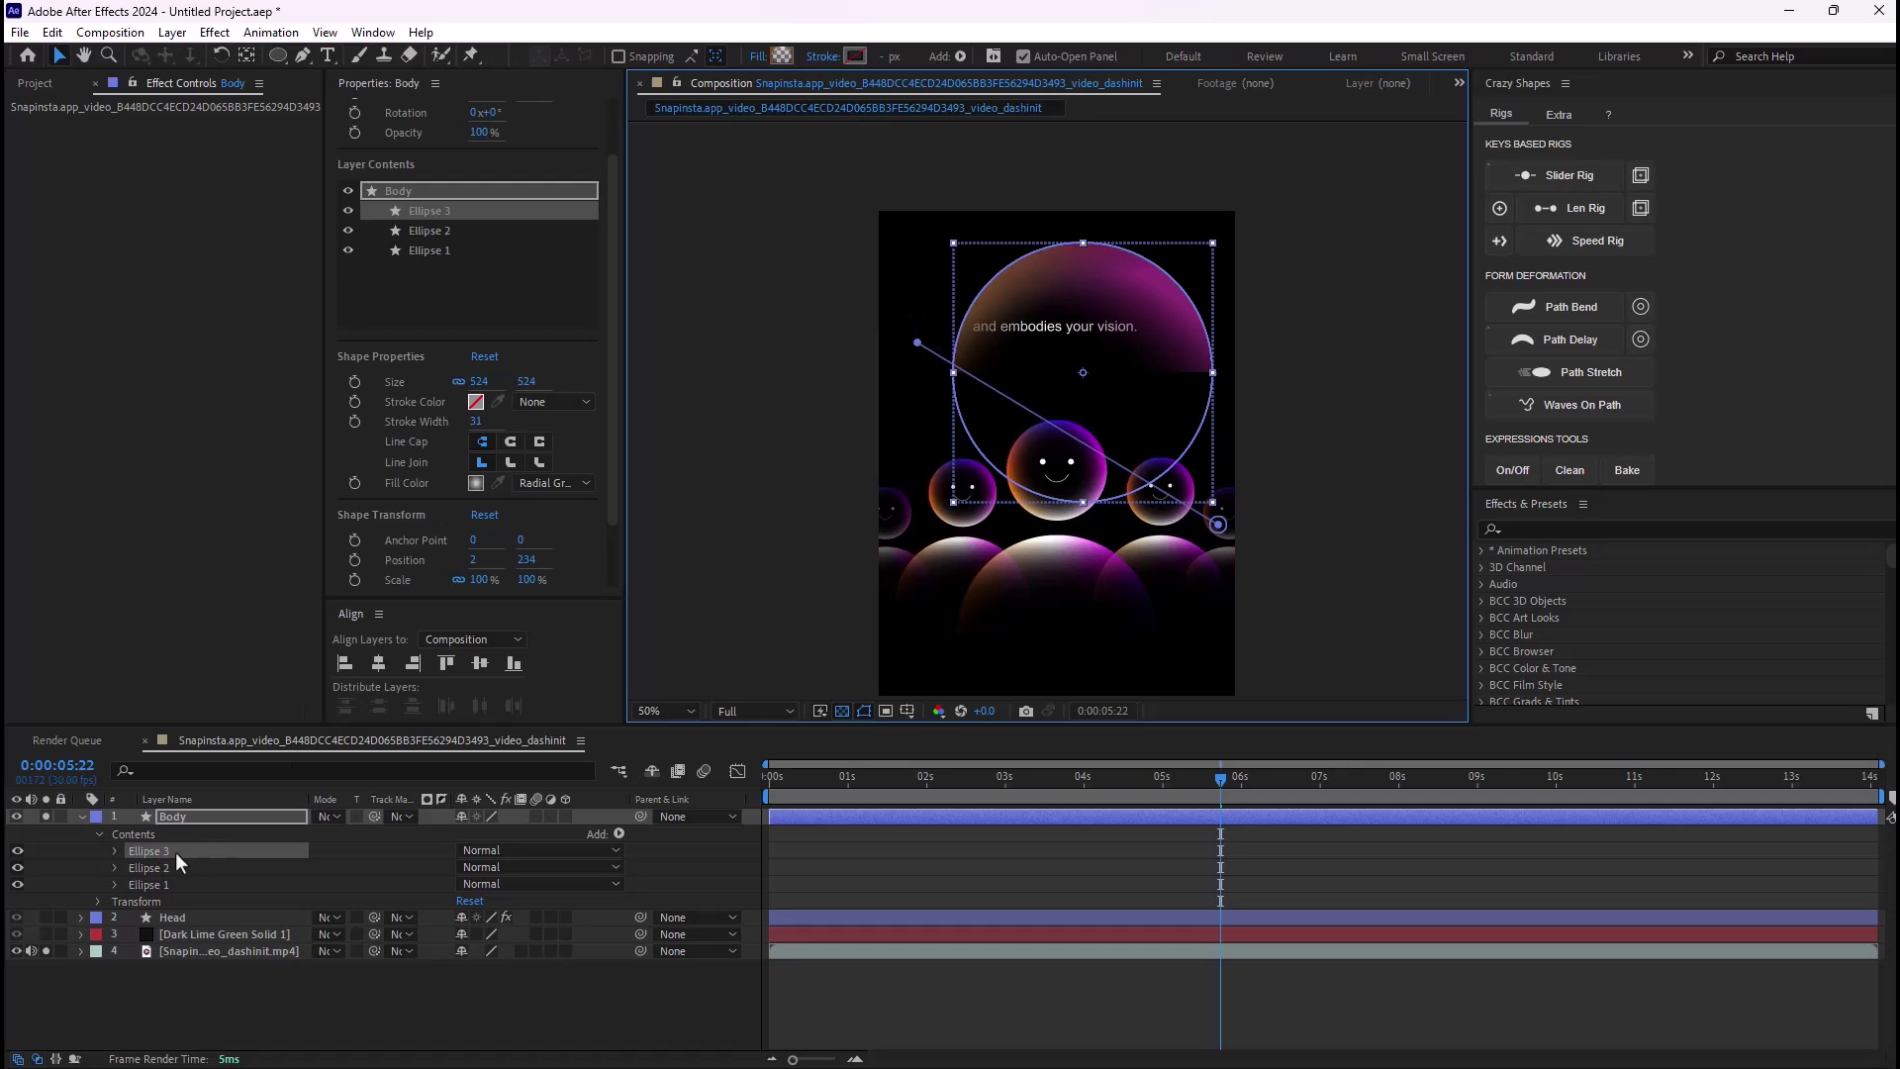
{"action": "left_click_drag", "start_coordinate": [175, 852], "coordinate": [192, 895]}
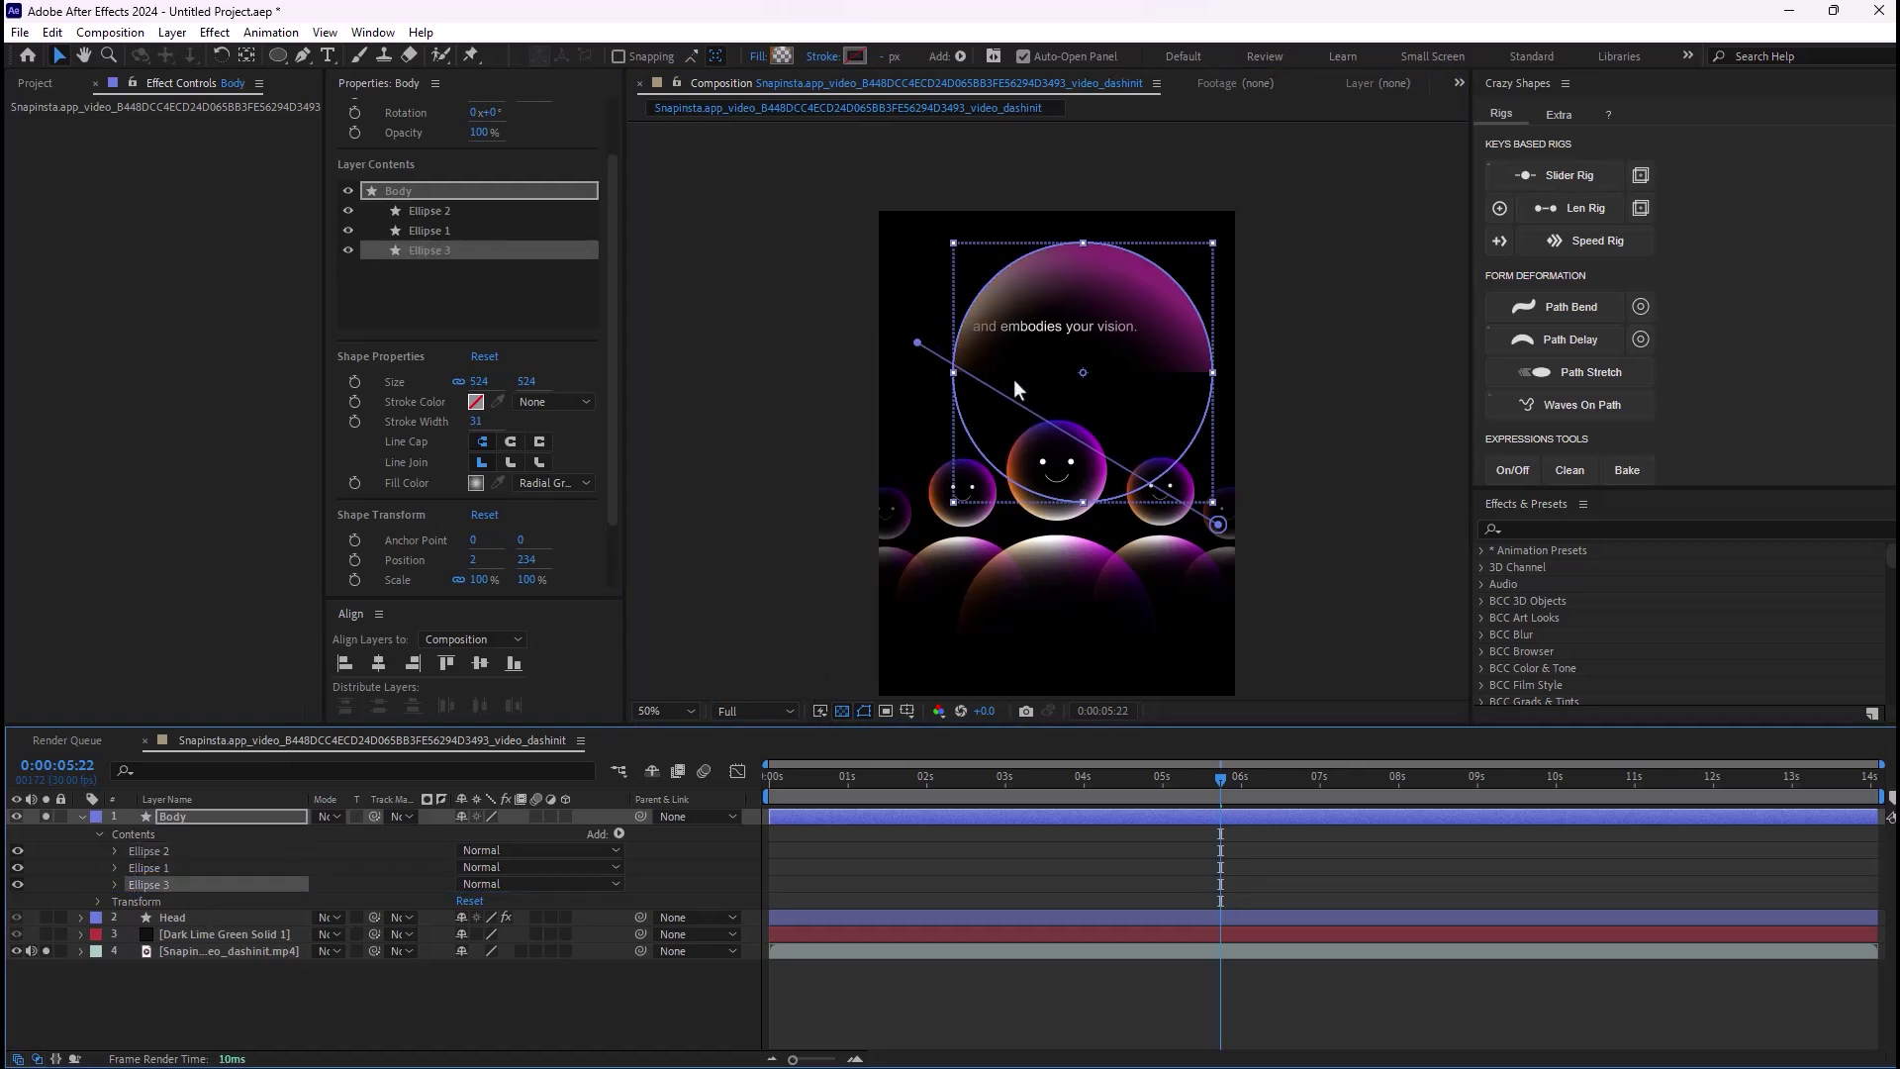
{"action": "left_click_drag", "start_coordinate": [917, 342], "coordinate": [982, 349]}
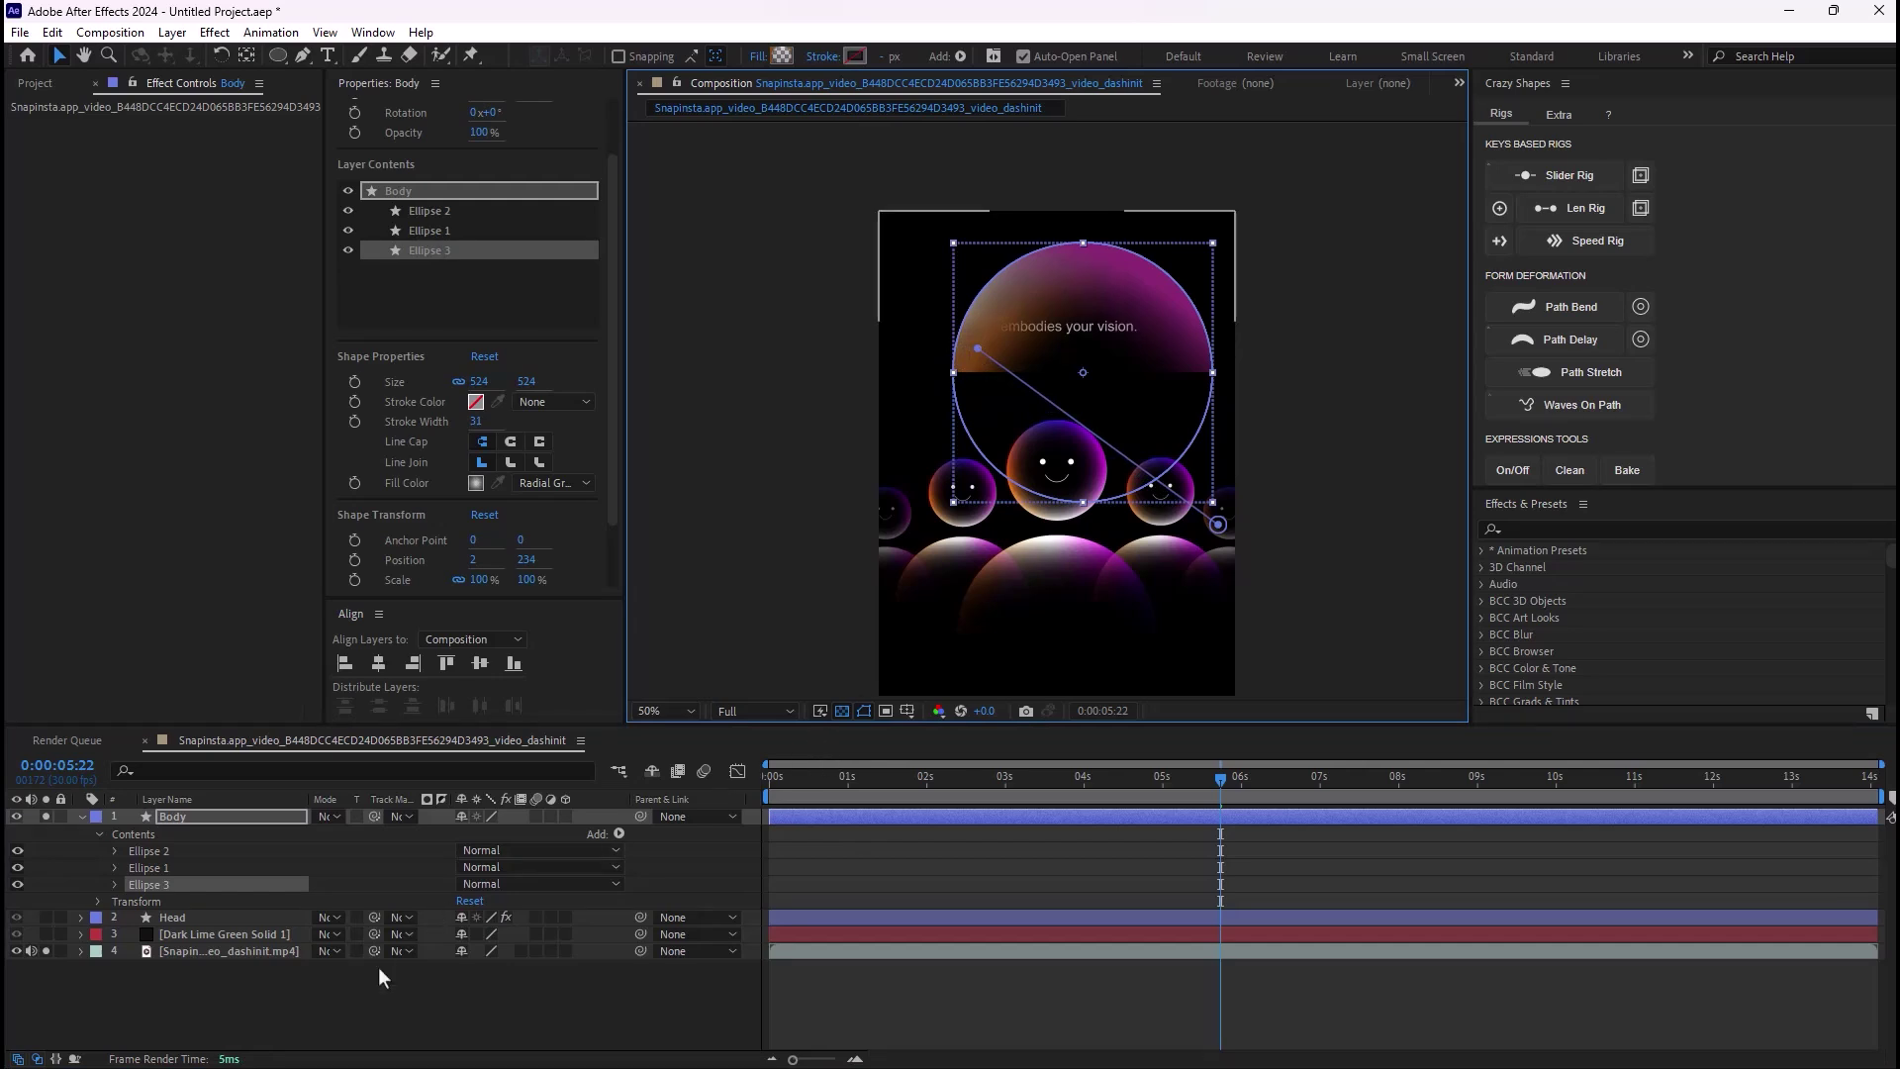
Step: Copy the Deep Glow effect from the Head layer and paste it onto the Body layer
{"action": "left_click", "coordinate": [230, 965]}
{"action": "left_click", "coordinate": [203, 916]}
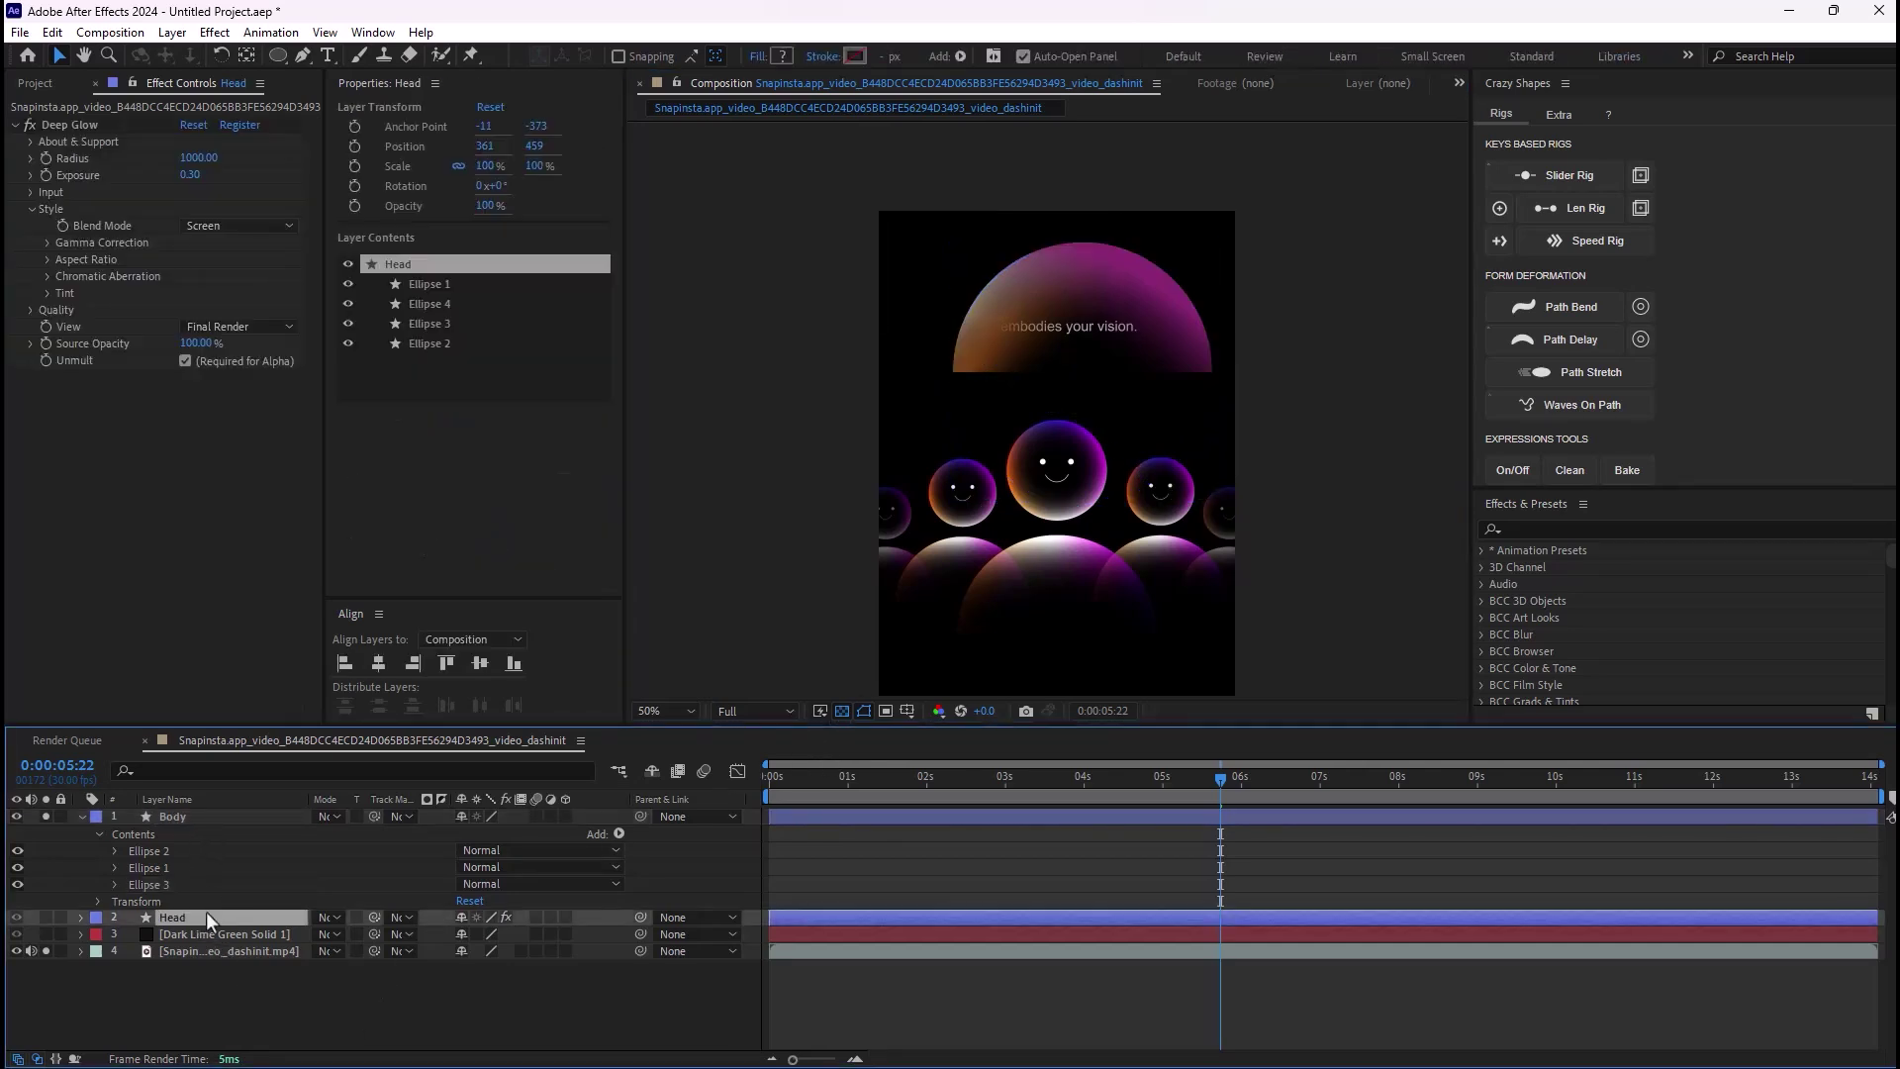
{"action": "left_click", "coordinate": [119, 176]}
{"action": "left_click", "coordinate": [111, 130]}
{"action": "key", "text": "ctrl+c"}
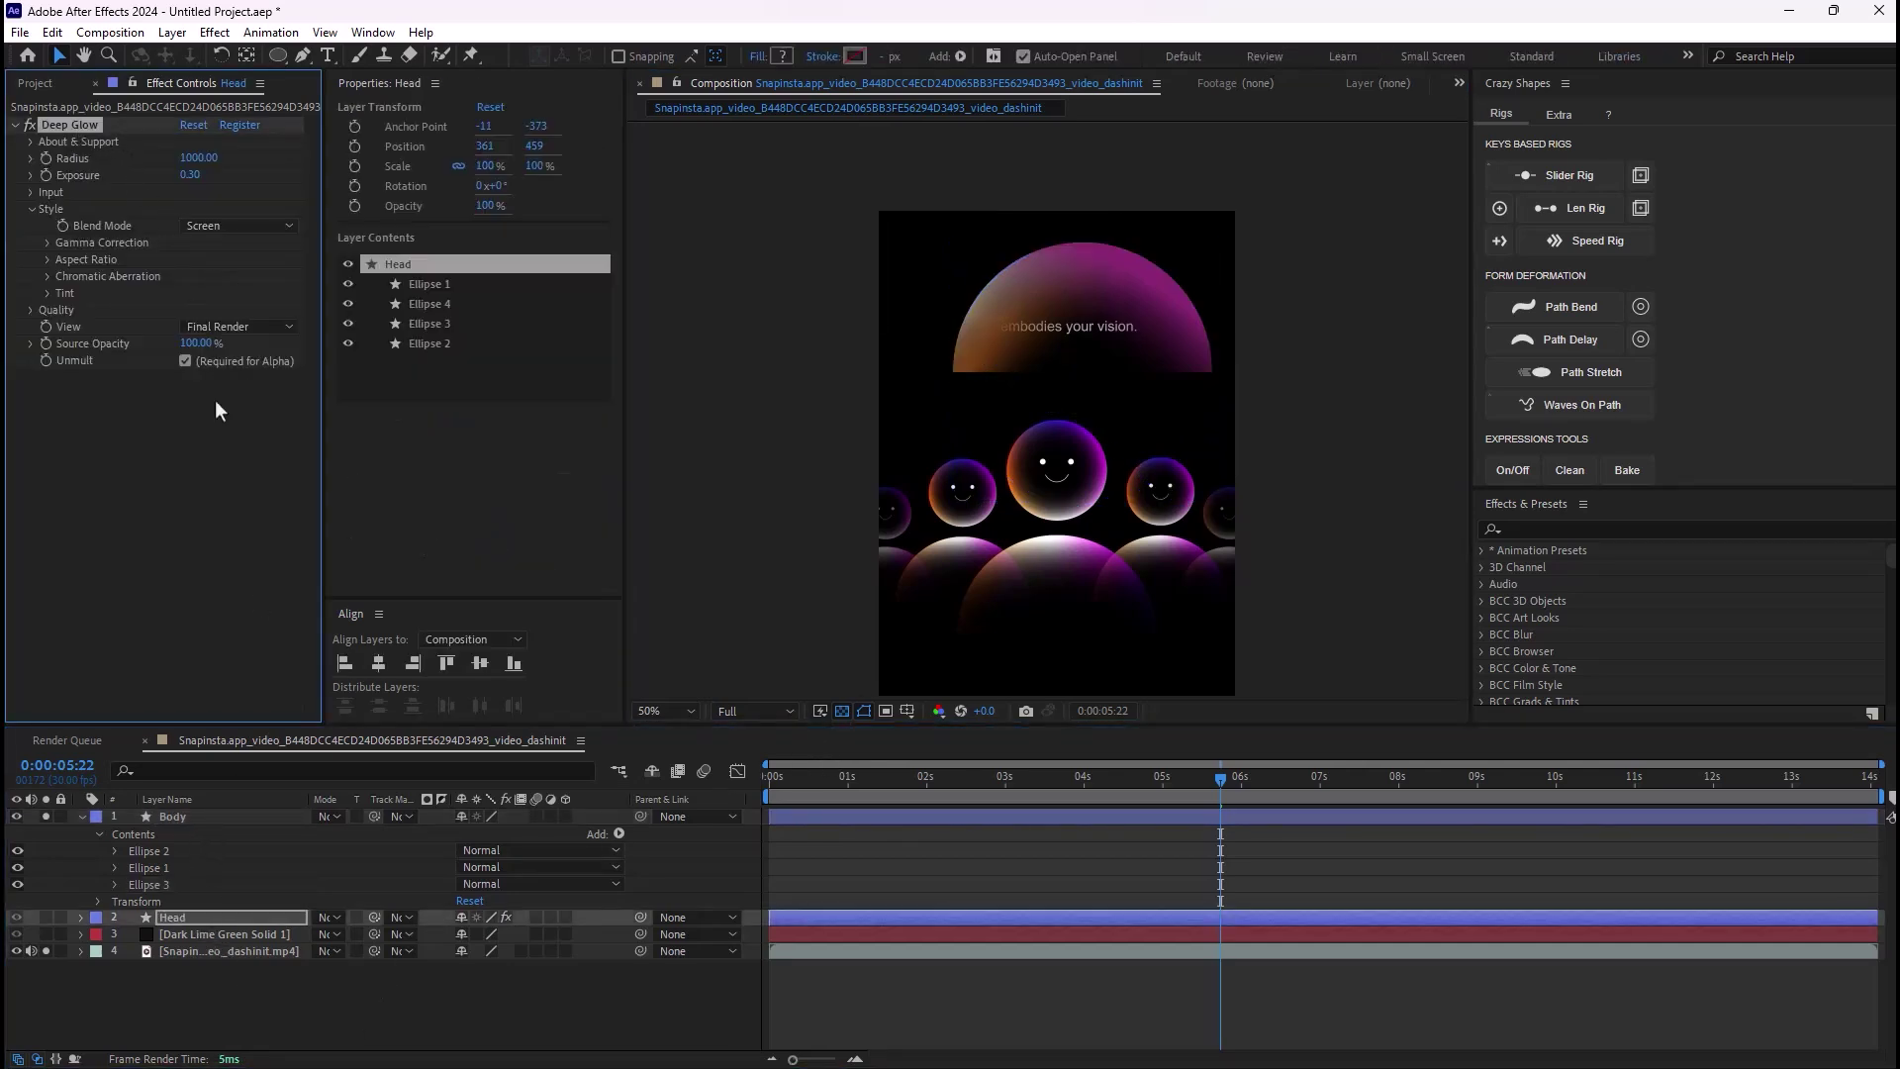
{"action": "left_click", "coordinate": [175, 815]}
{"action": "key", "text": "ctrl+v"}
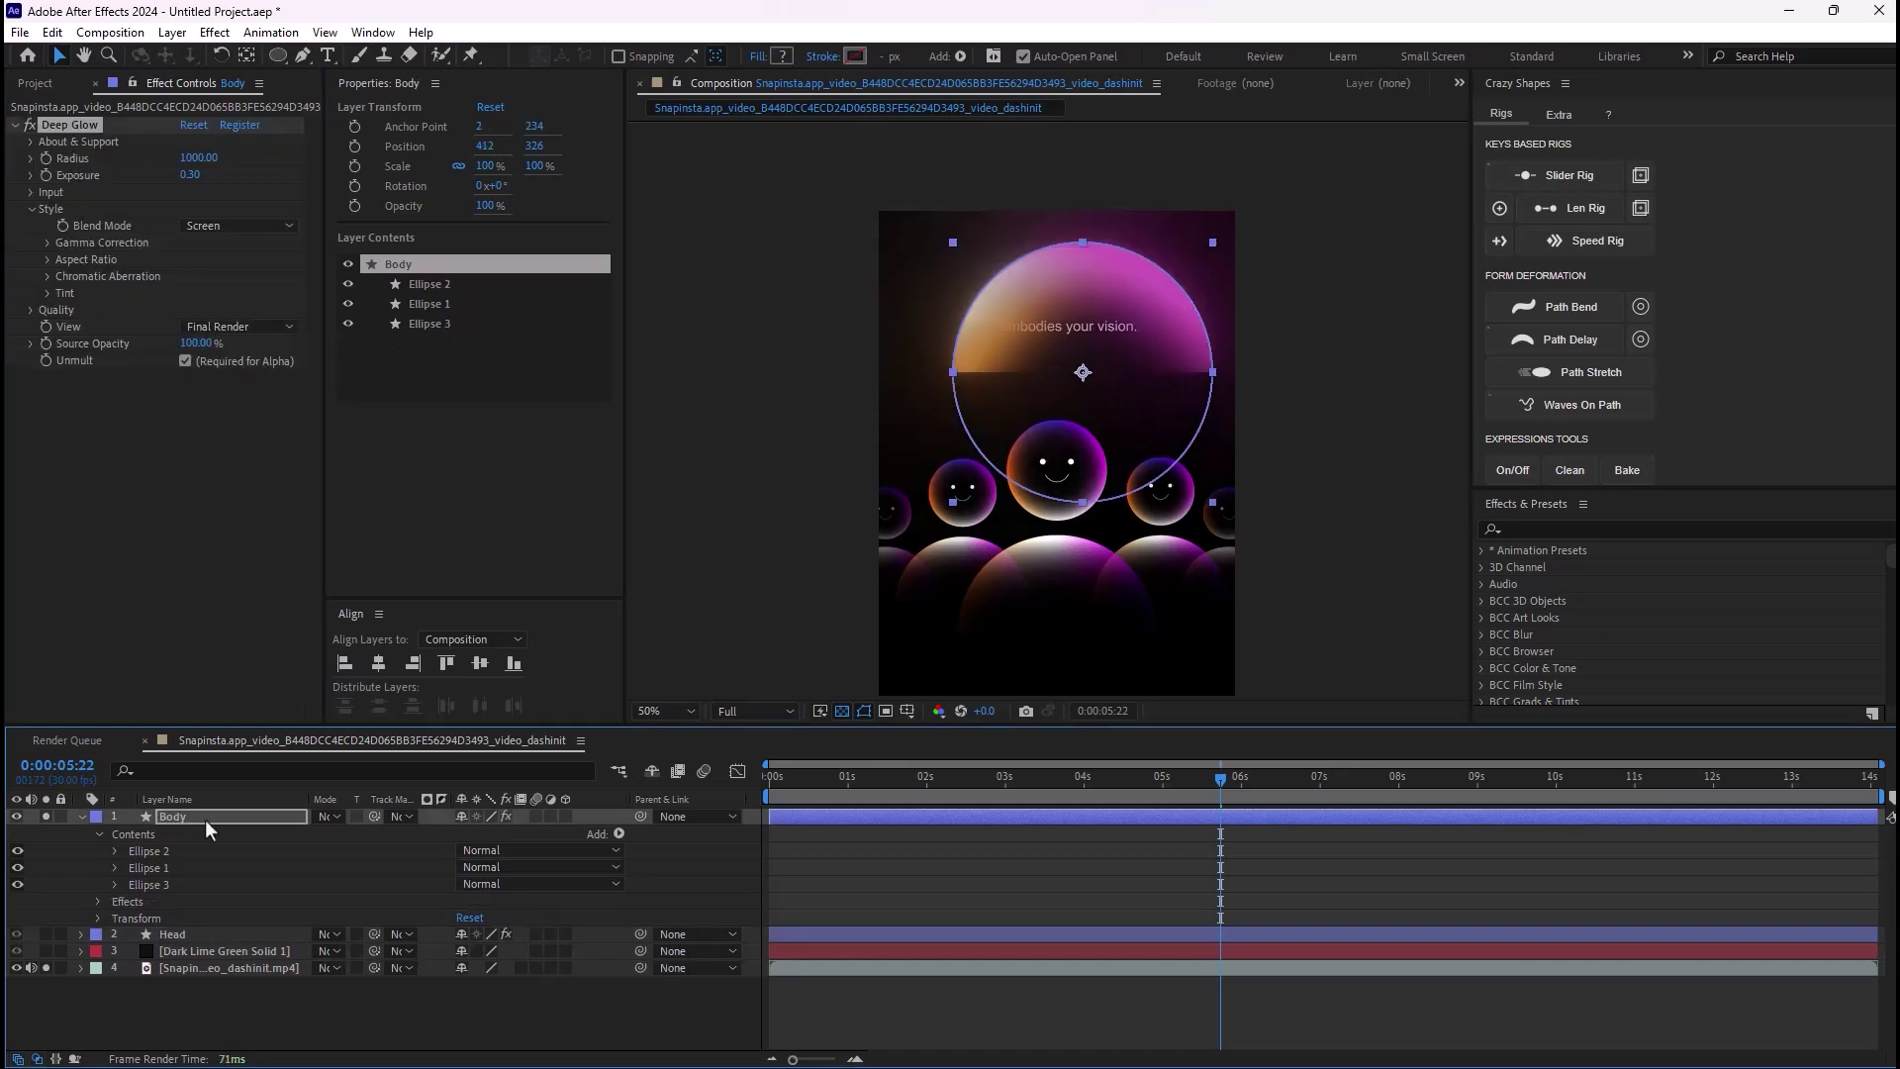
Step: Collapse the Body layer's properties and unsolo the Body and reference video layers
{"action": "left_click", "coordinate": [81, 817]}
{"action": "left_click", "coordinate": [45, 816]}
{"action": "left_click", "coordinate": [45, 867]}
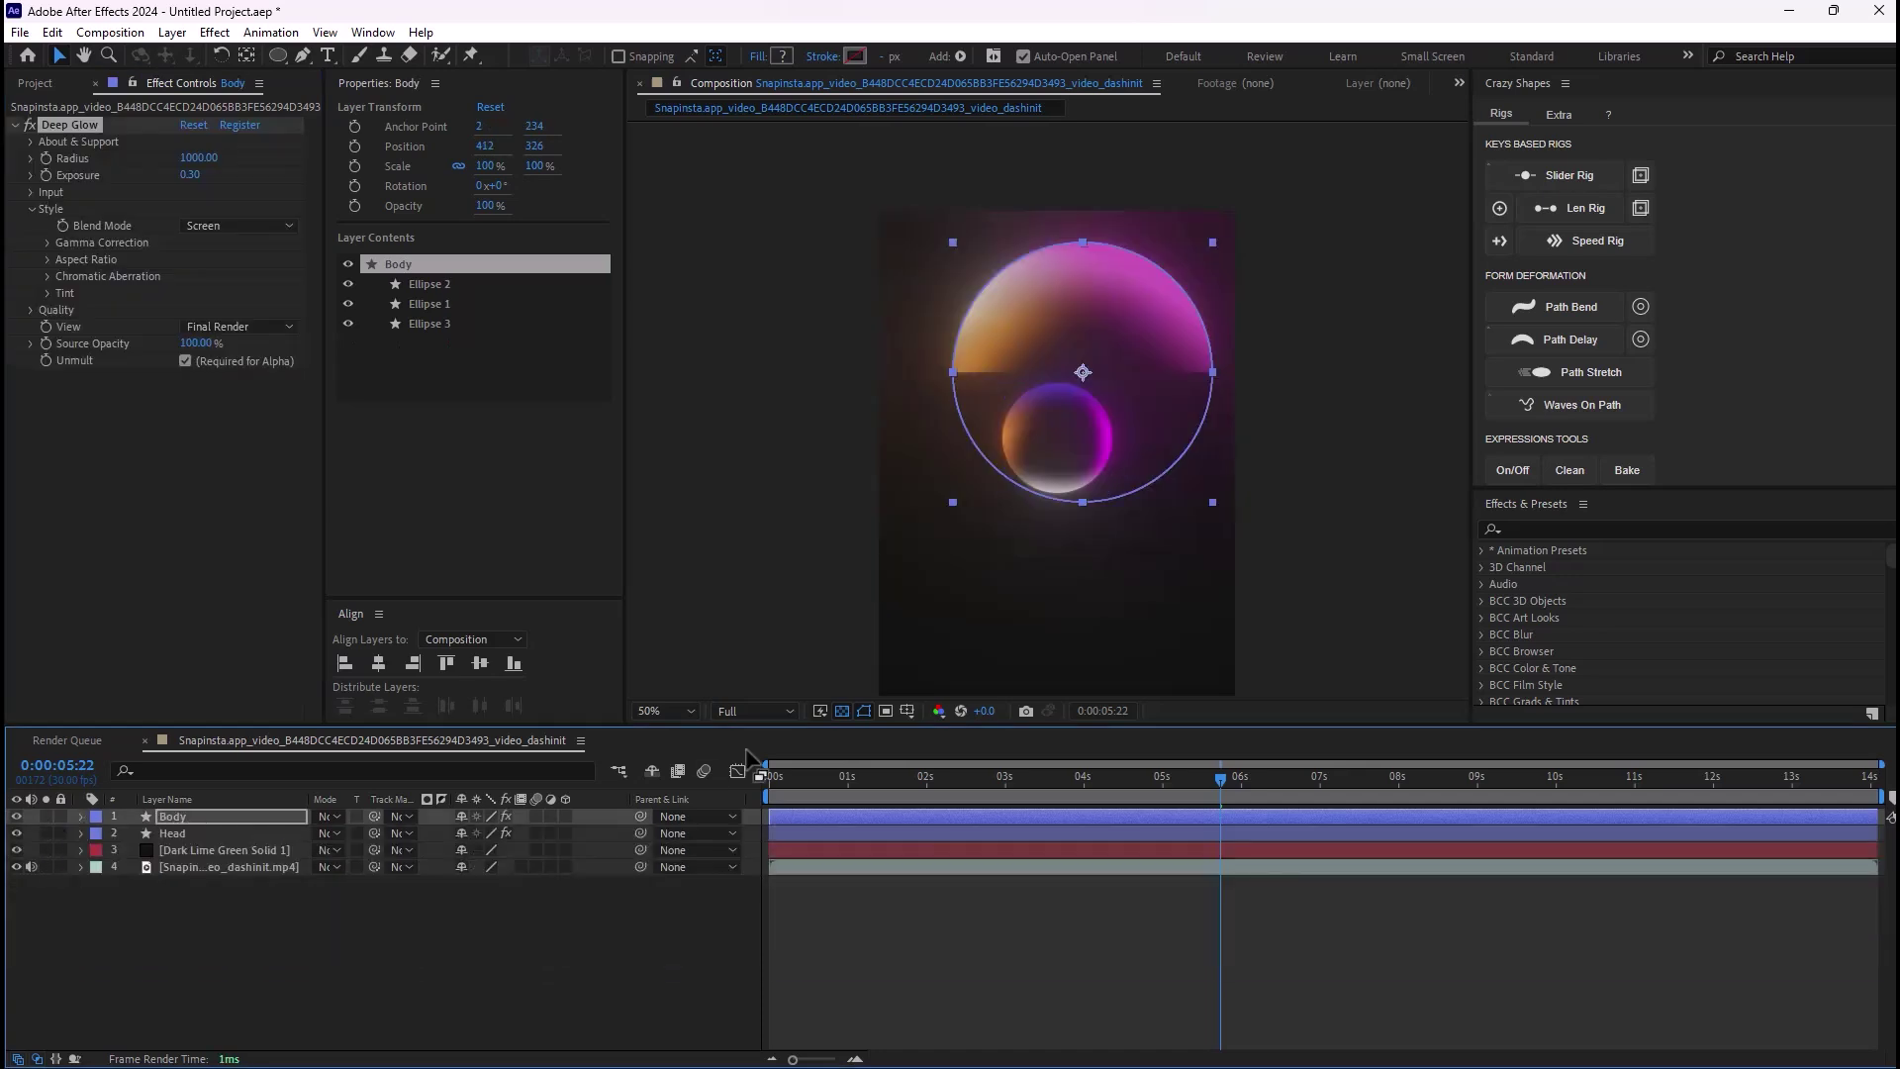
Step: Scale the Body layer to 72% and position it centred just below the Head sphere
{"action": "key", "text": "s"}
{"action": "mouse_move", "coordinate": [487, 833]}
{"action": "left_mouse_down"}
{"action": "mouse_move", "coordinate": [432, 842]}
{"action": "mouse_move", "coordinate": [461, 843]}
{"action": "left_mouse_up"}
{"action": "left_click_drag", "start_coordinate": [1094, 377], "coordinate": [1071, 607]}
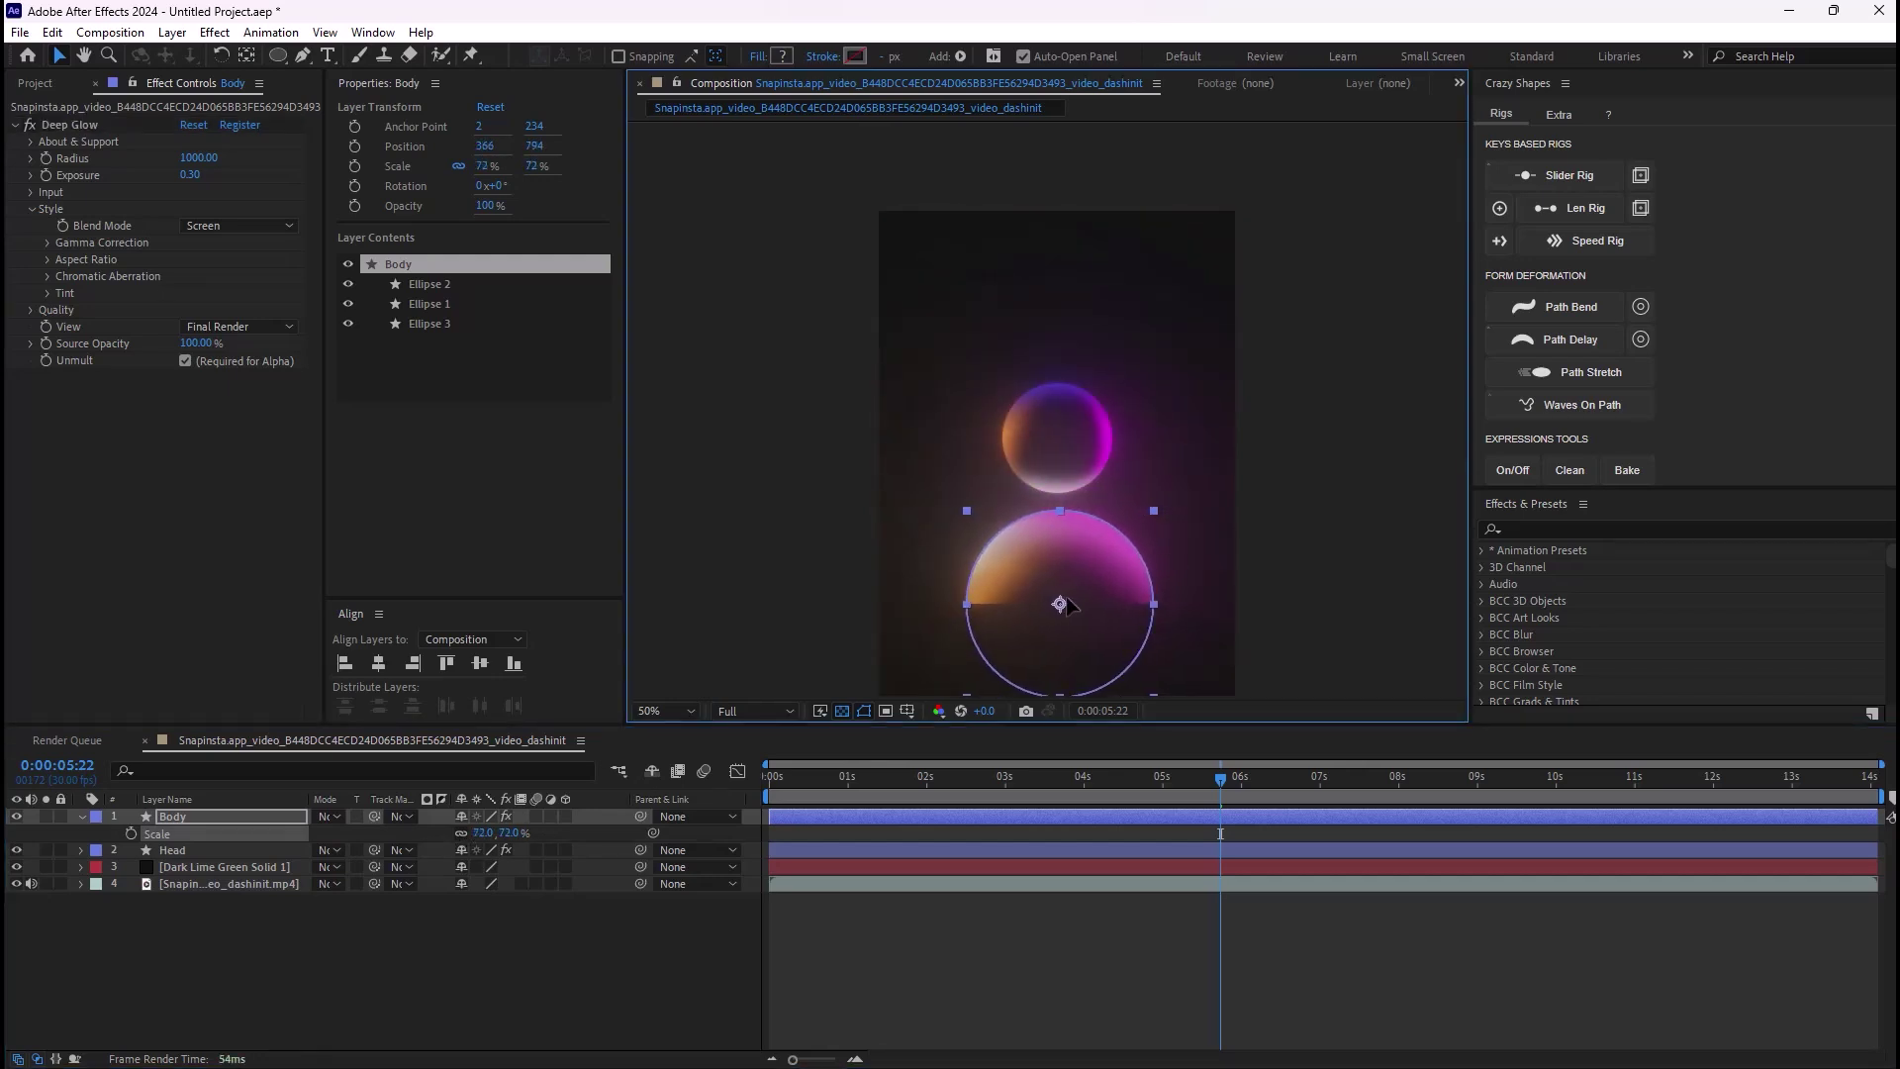
{"action": "left_click", "coordinate": [567, 917]}
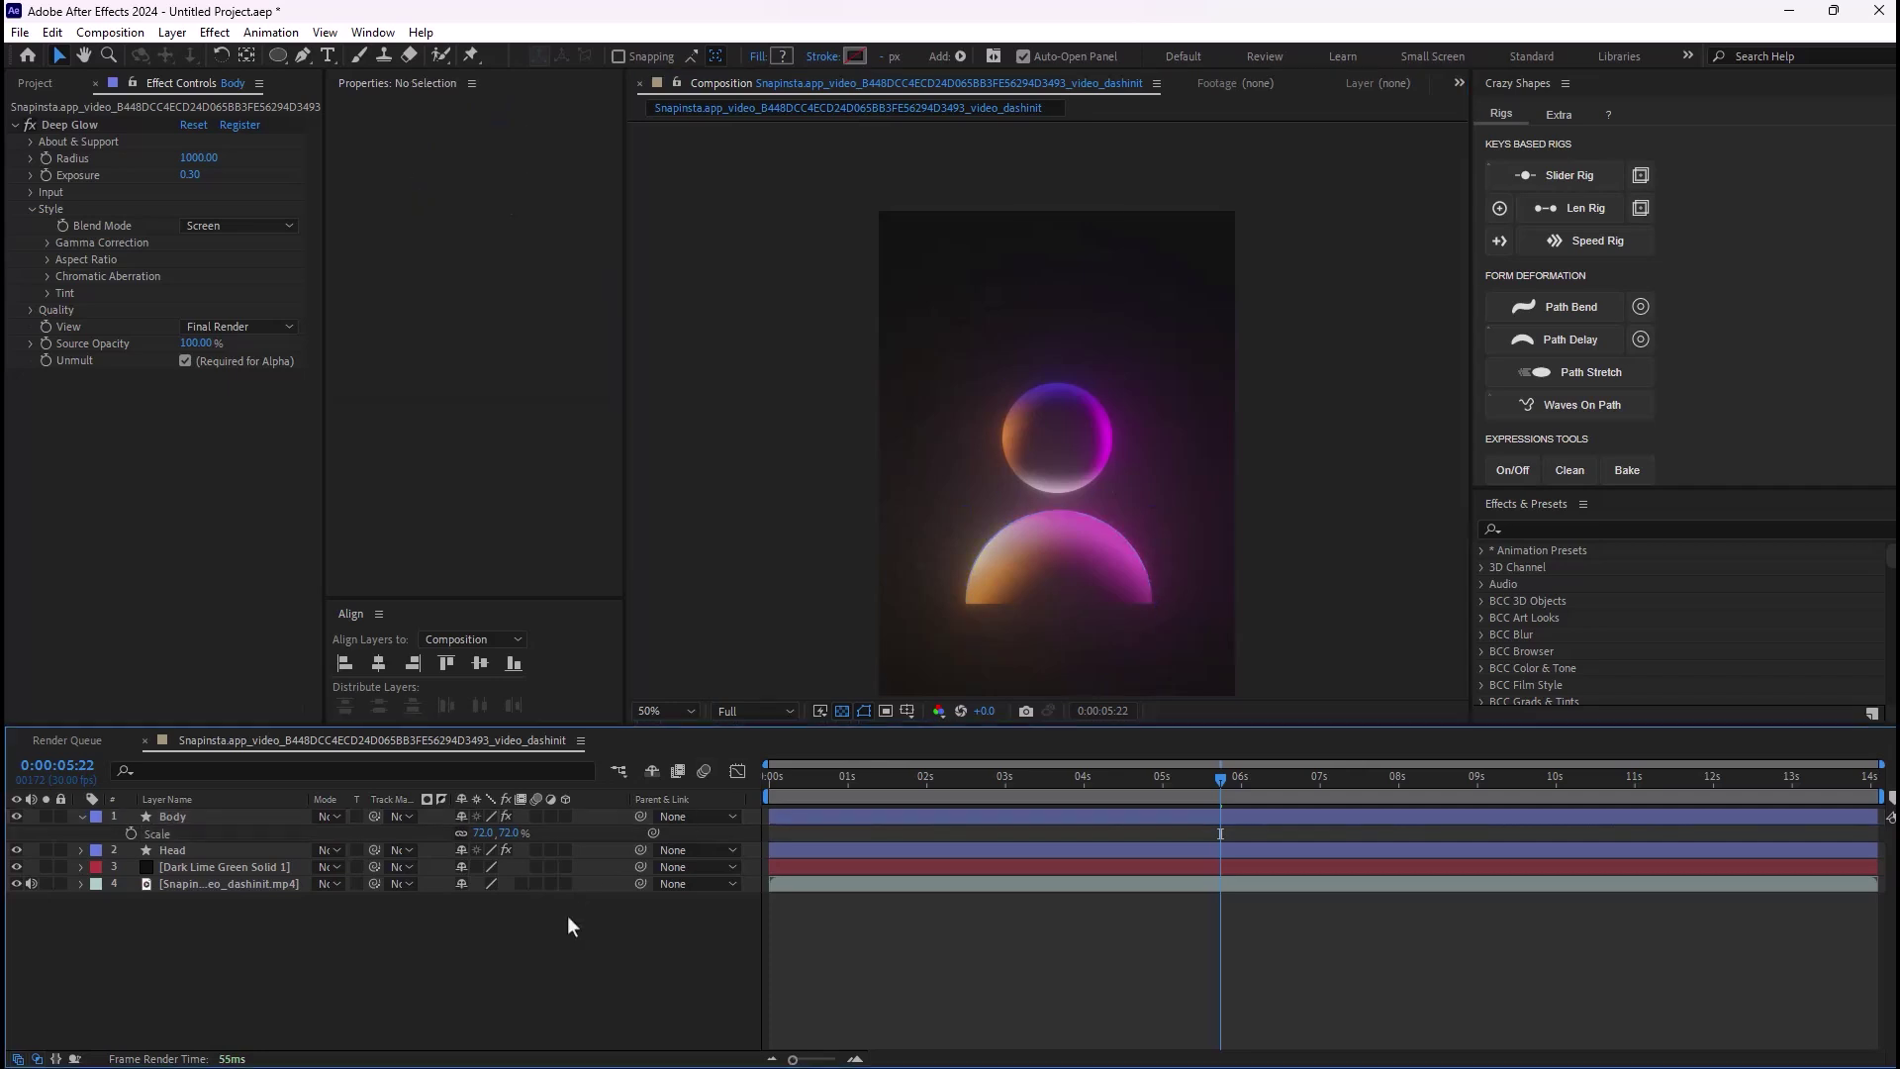
{"action": "key", "text": "comma"}
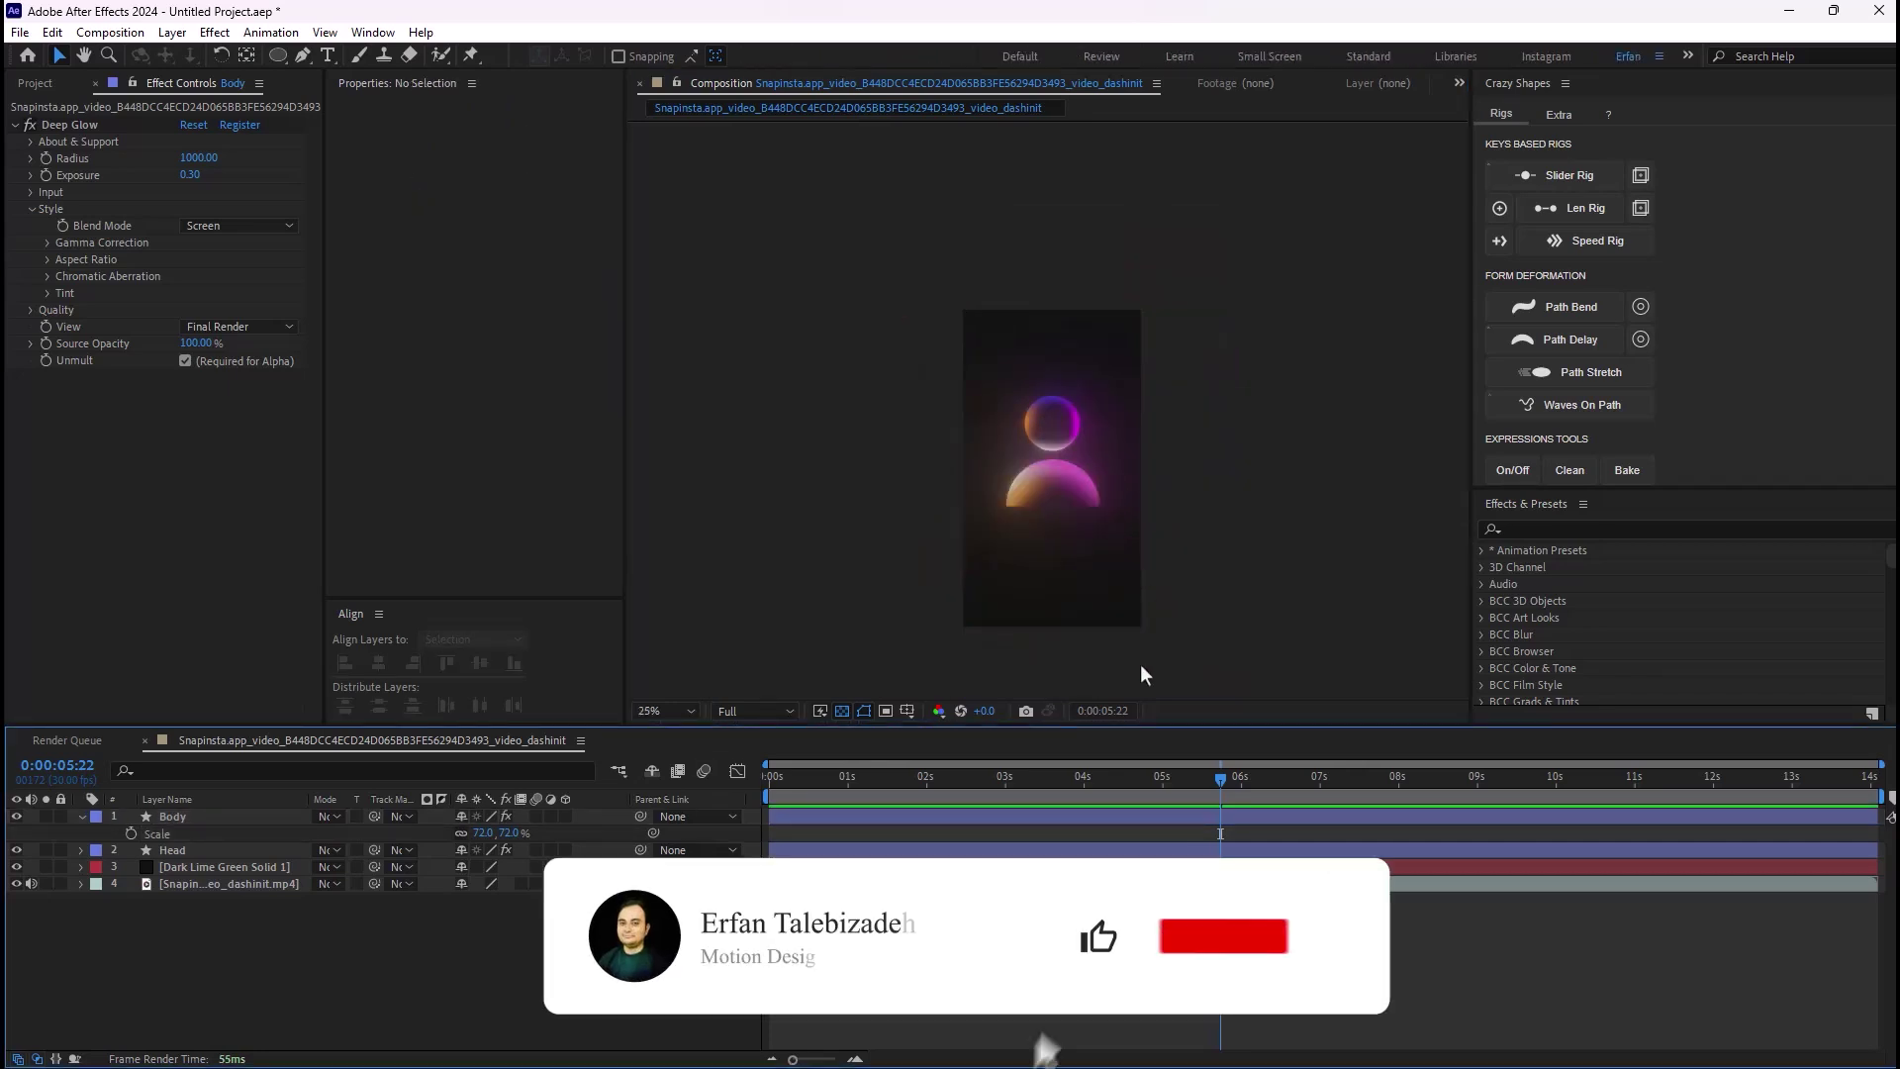